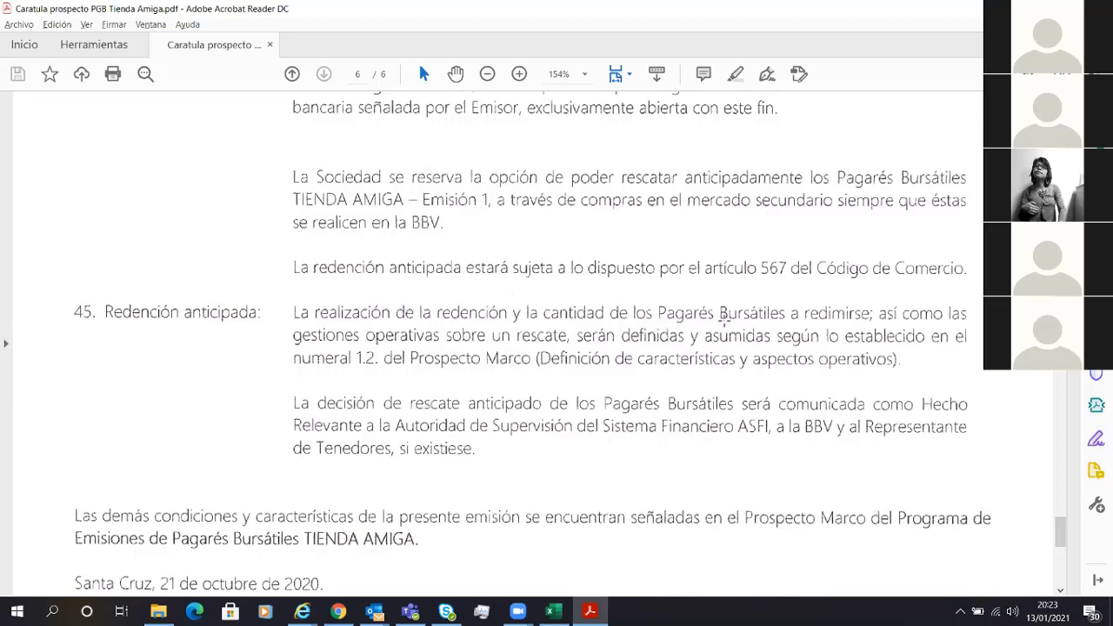
Review the prospectus's closing section on early redemption, and switch to the Excel workbook's issued amount in D3.
scroll(724, 320, down, 3)
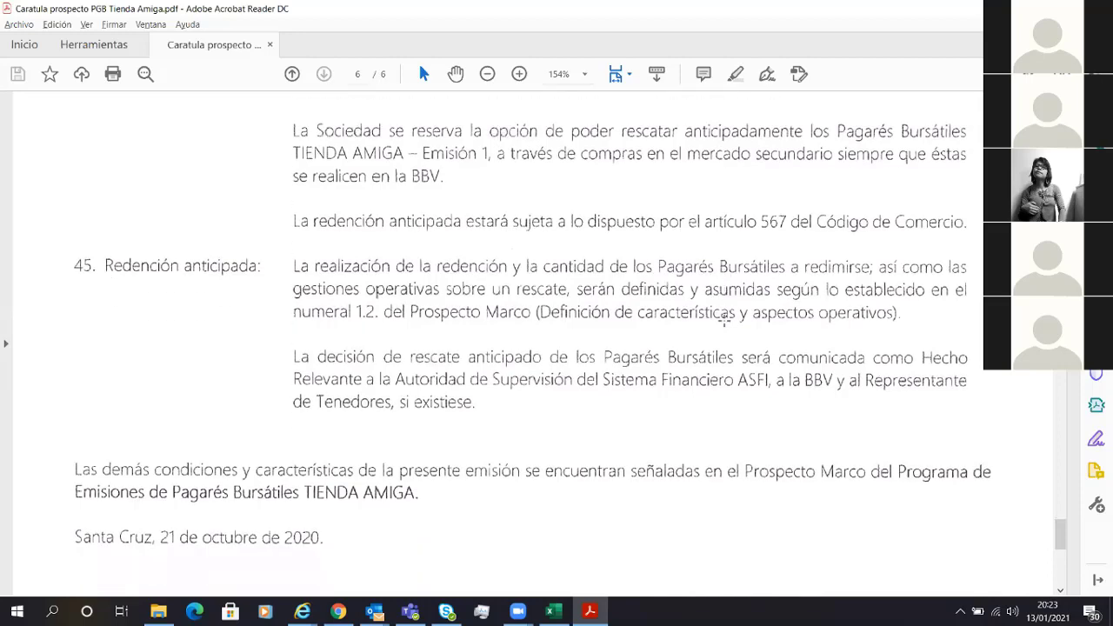
scroll(724, 320, down, 3)
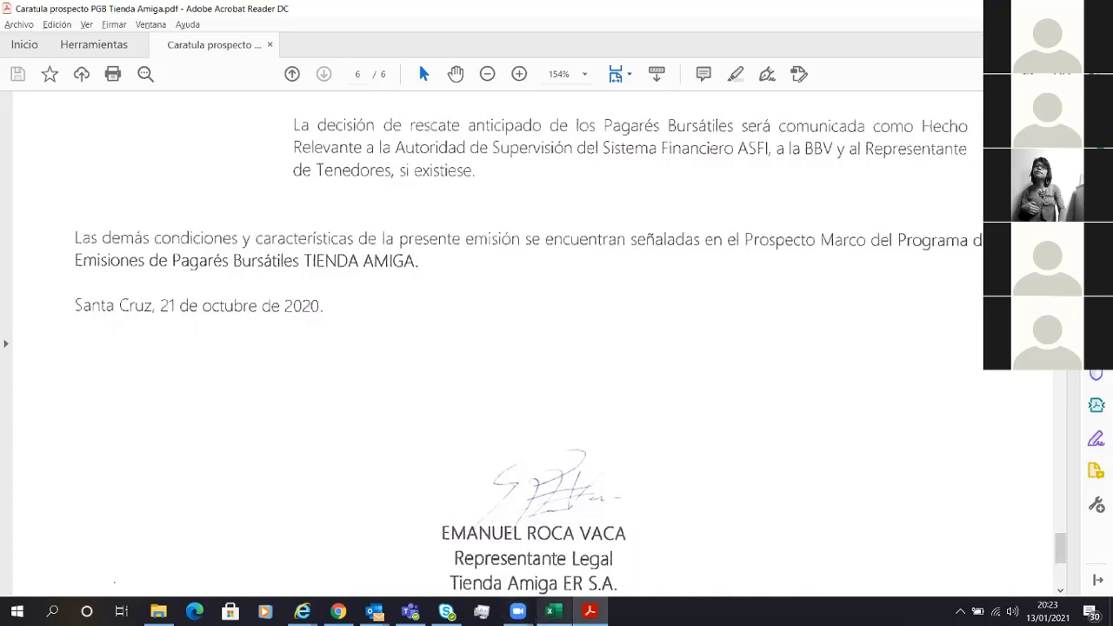
mouse_move(551, 612)
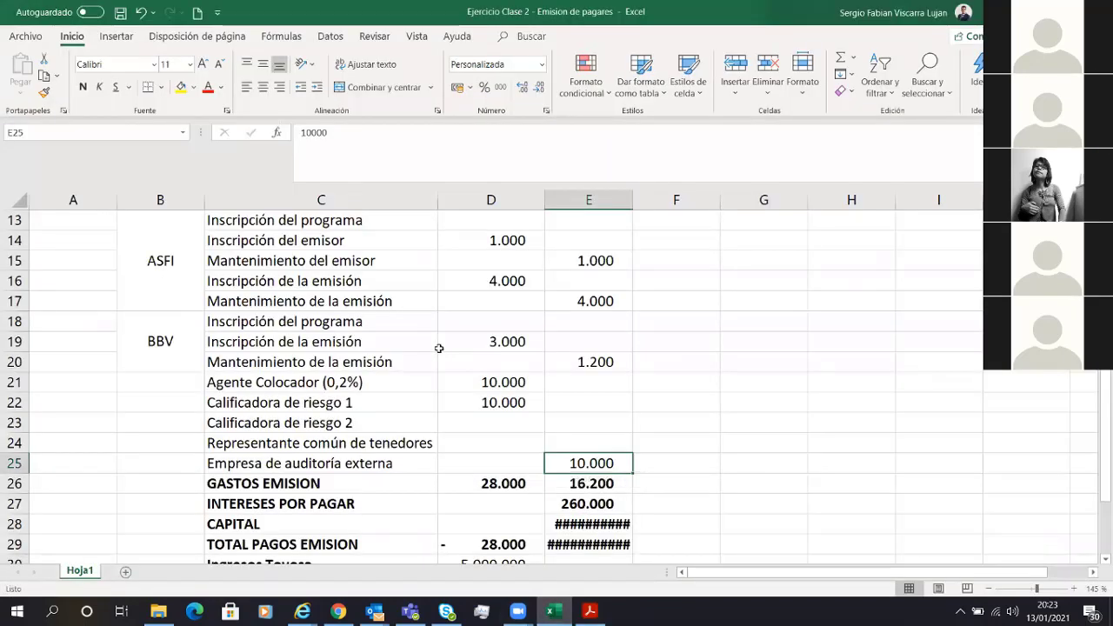
scroll(460, 305, up, 4)
click(492, 261)
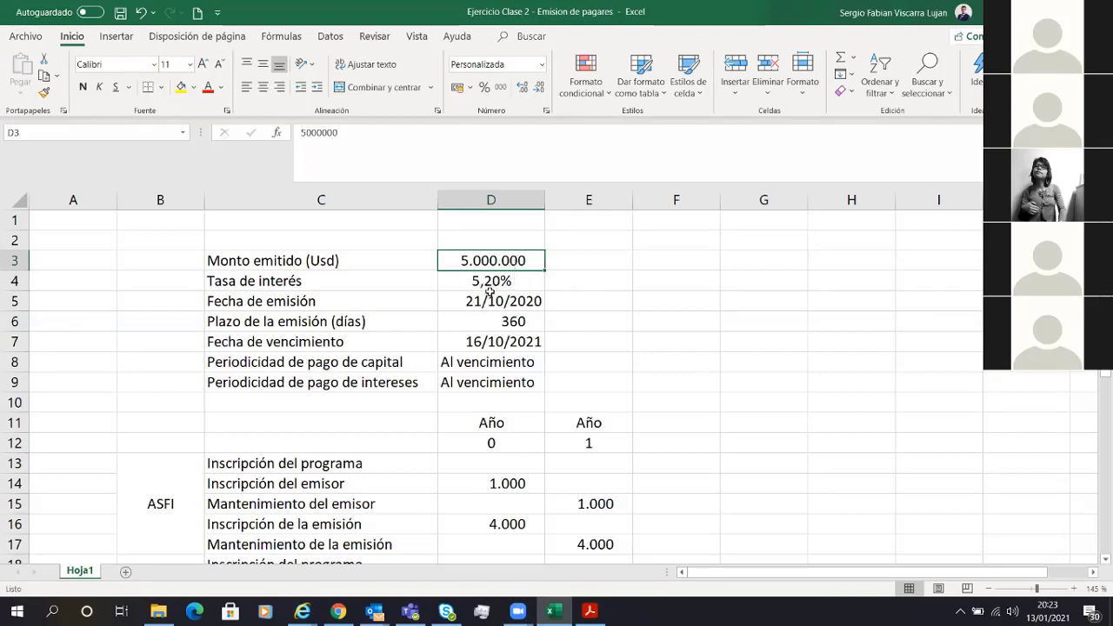
Clear all issuance cost amounts for years 0 and 1 in the range D14:E25.
click(524, 471)
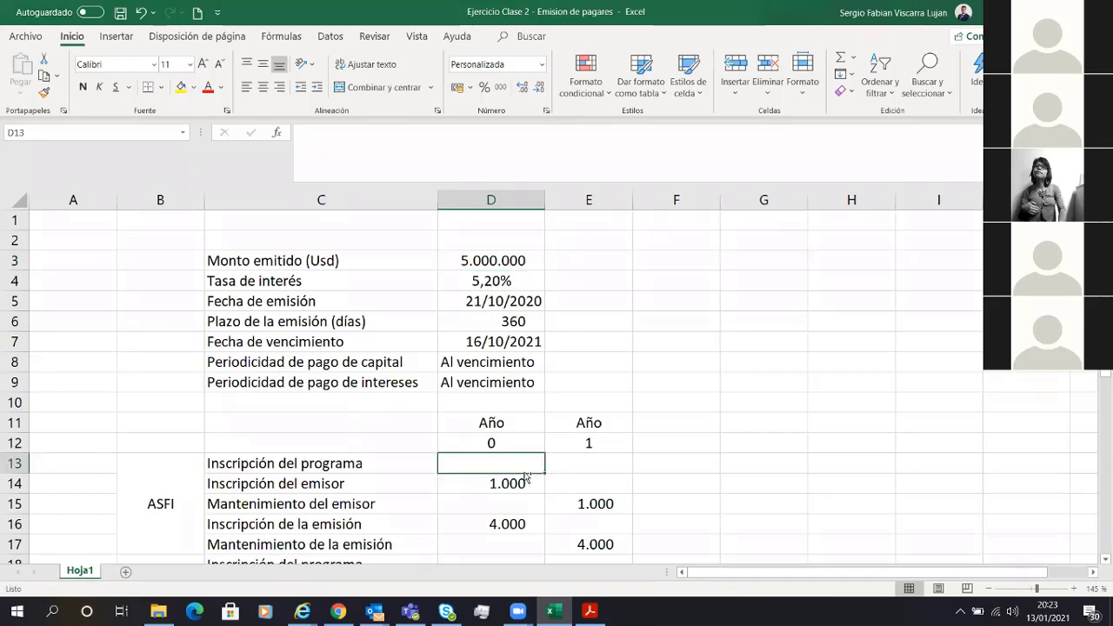
drag(525, 479, 524, 472)
key(shift+Up)
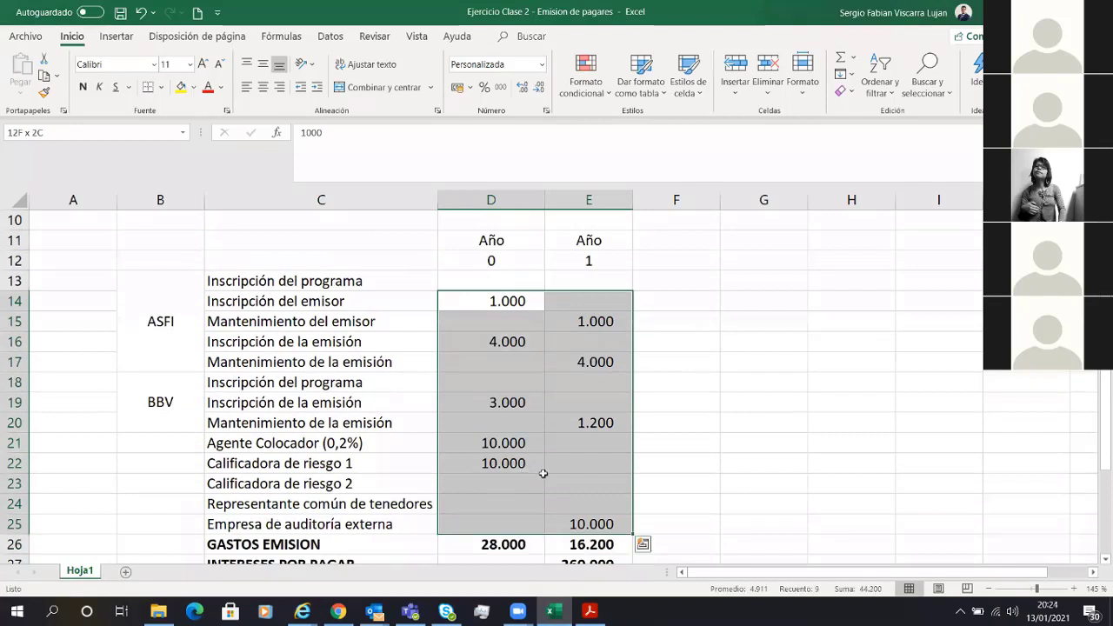
key(Delete)
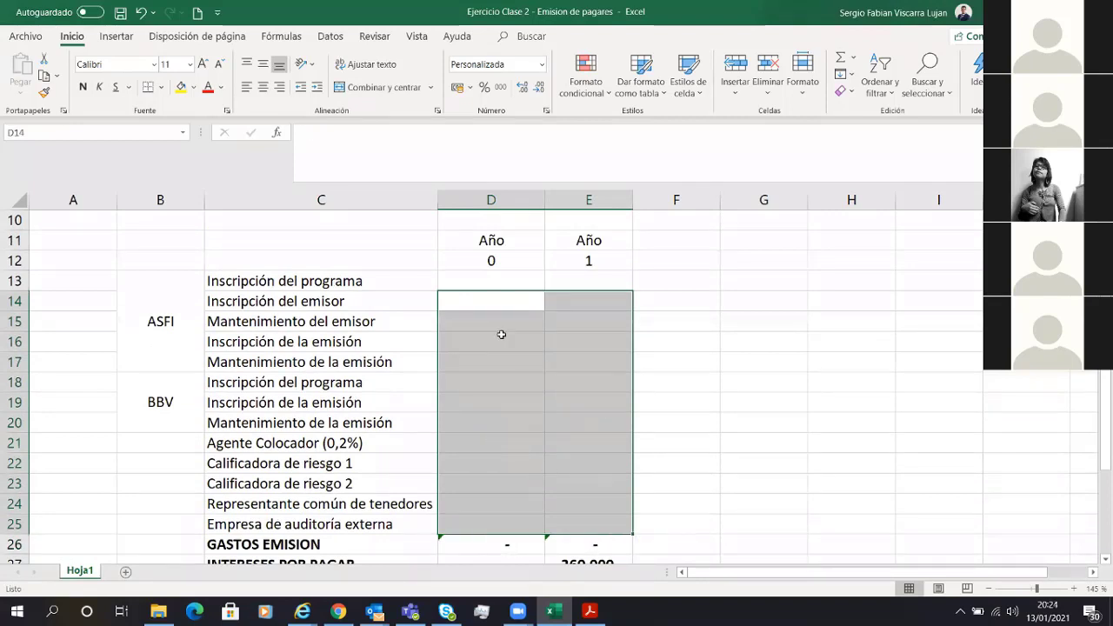
Enter the title "PGB TIENDA AMIGA - Emisión 1" in cell C1 above the issue data.
scroll(502, 335, up, 3)
click(539, 346)
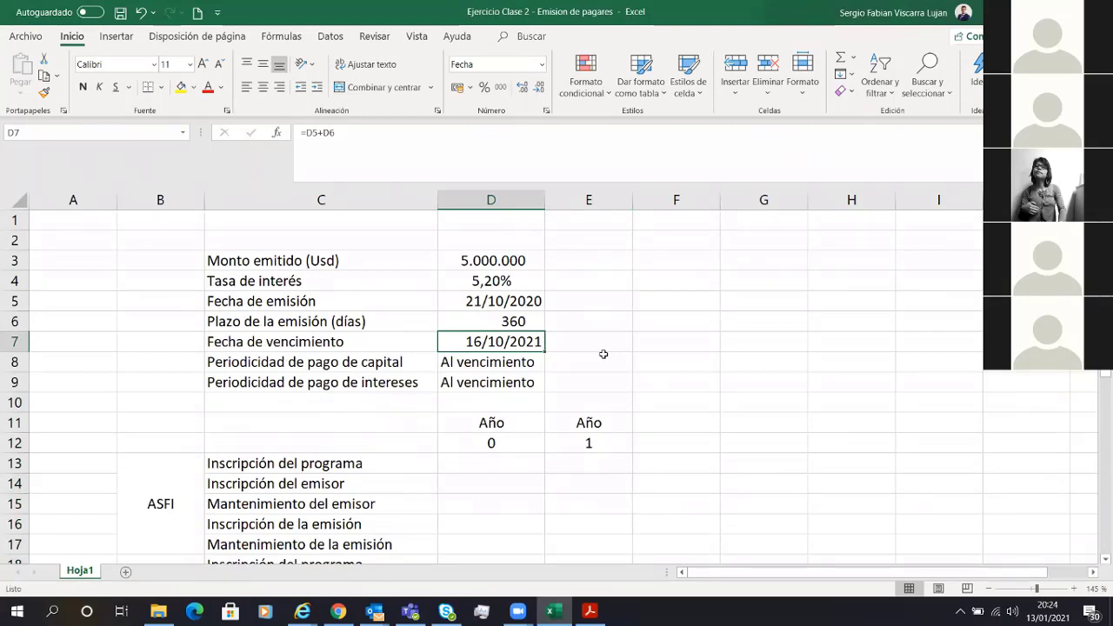
click(455, 276)
click(442, 254)
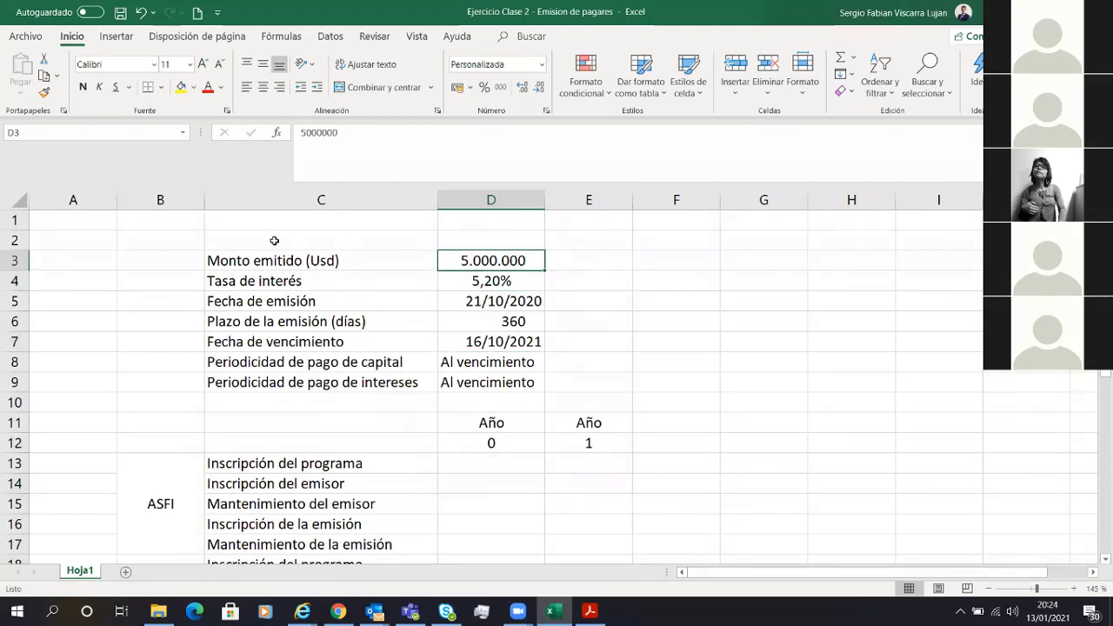
click(314, 224)
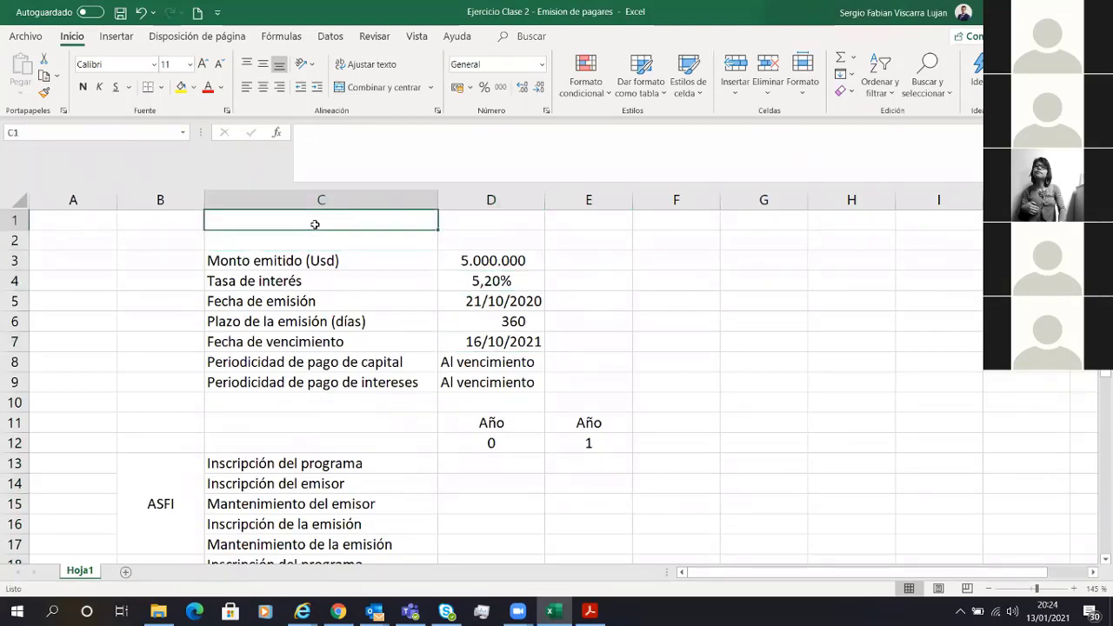
text(PGB)
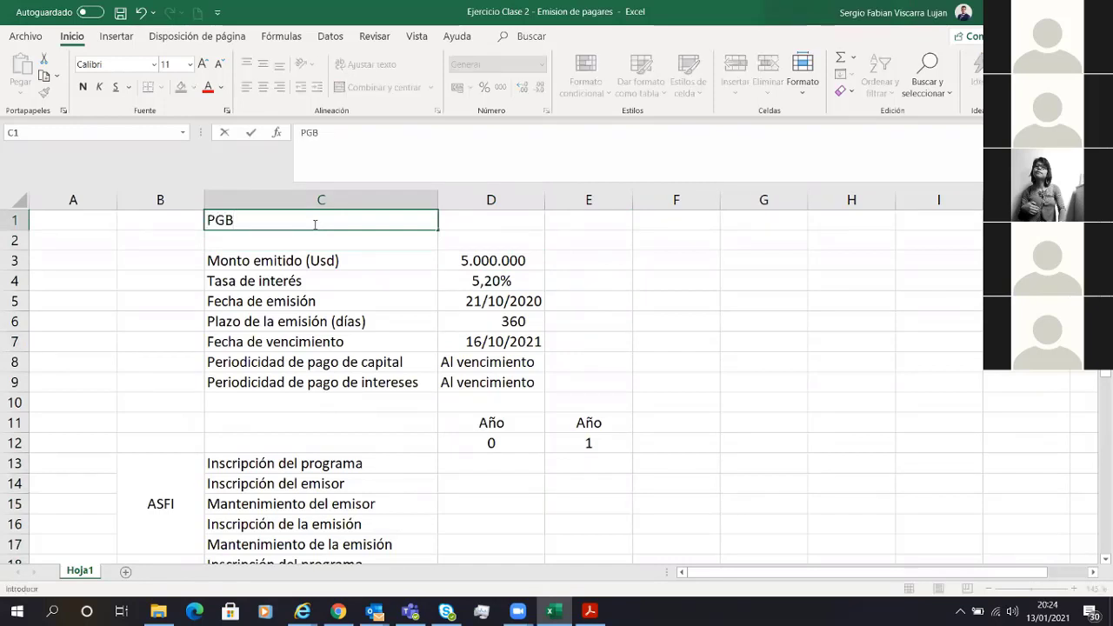
text( TIENDA AMIGA - )
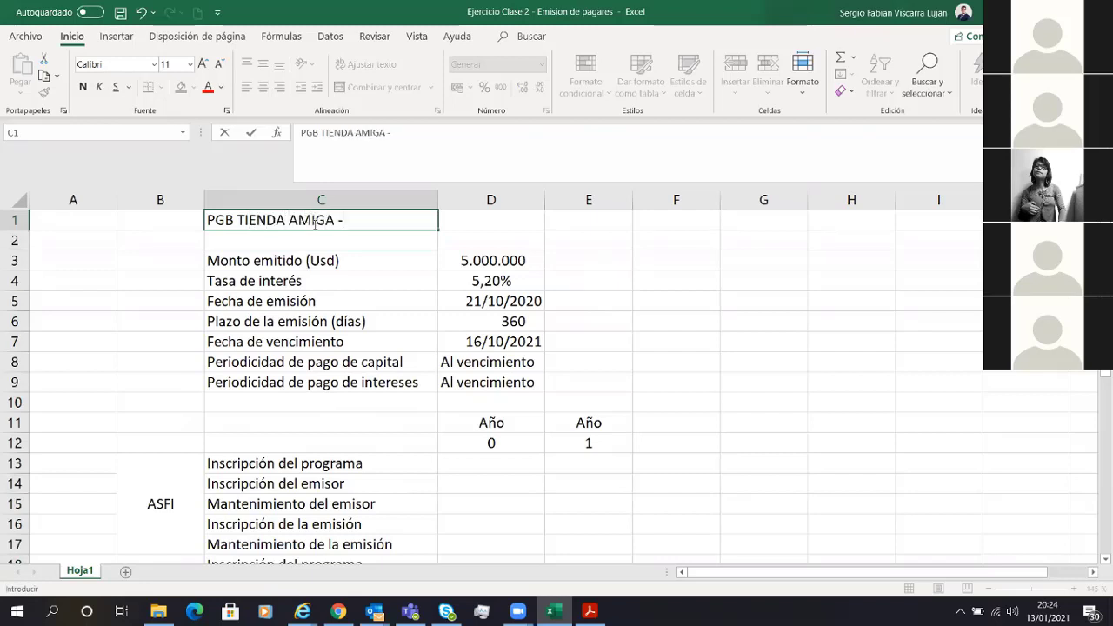
text(Emisión 1)
key(Return)
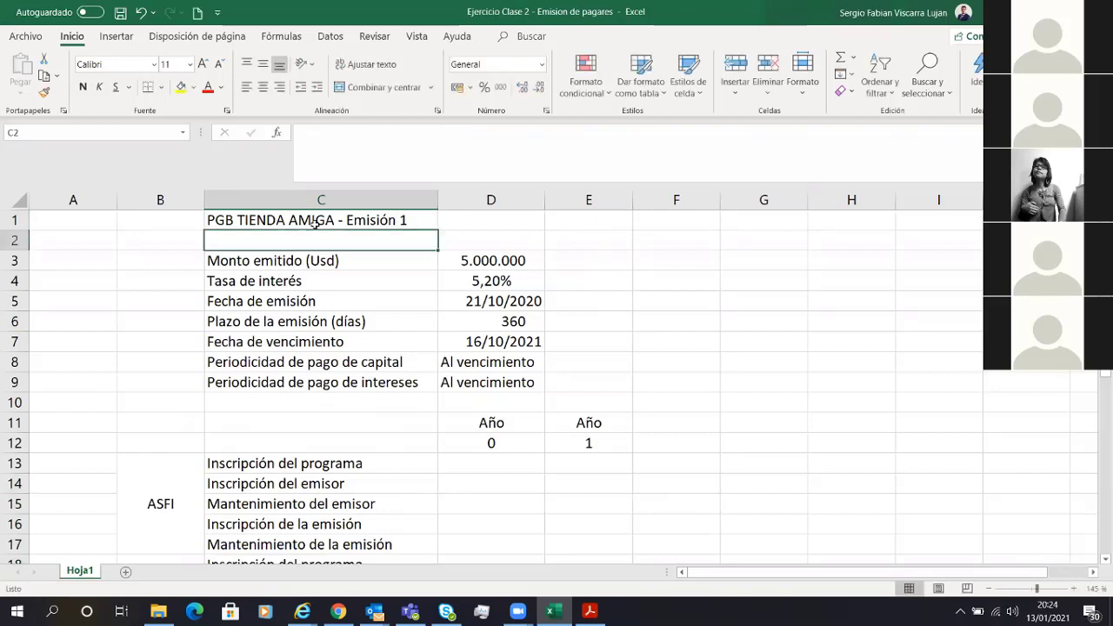
Change the currency in the issued-amount label in C3 so it reads "Monto emitido (Bs)".
key(Down)
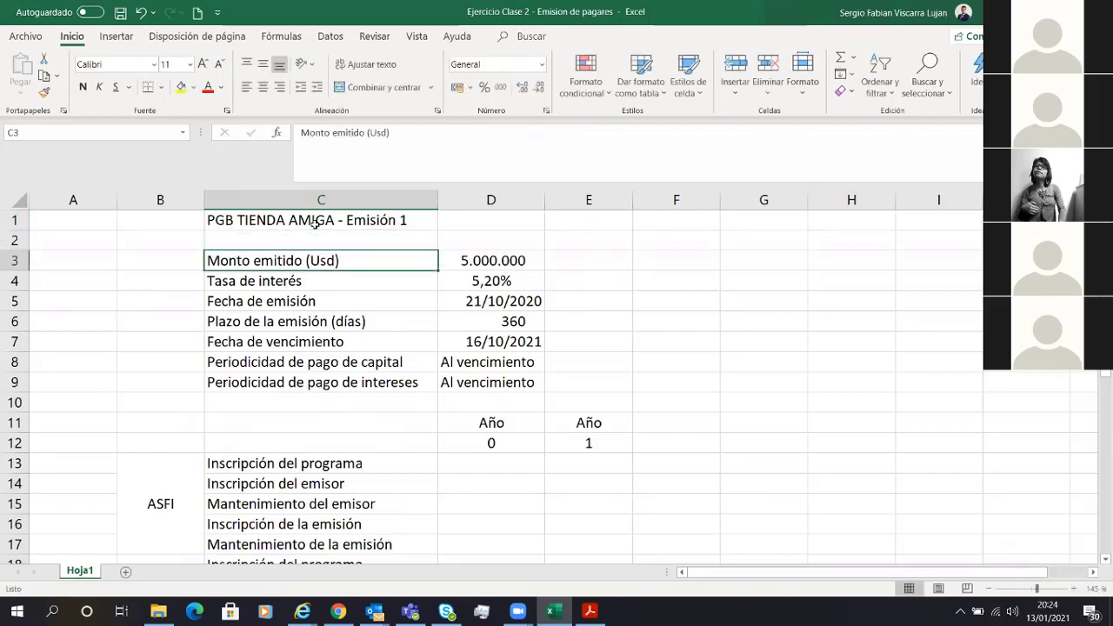
double_click(378, 132)
text(Bs)
key(Return)
key(Right)
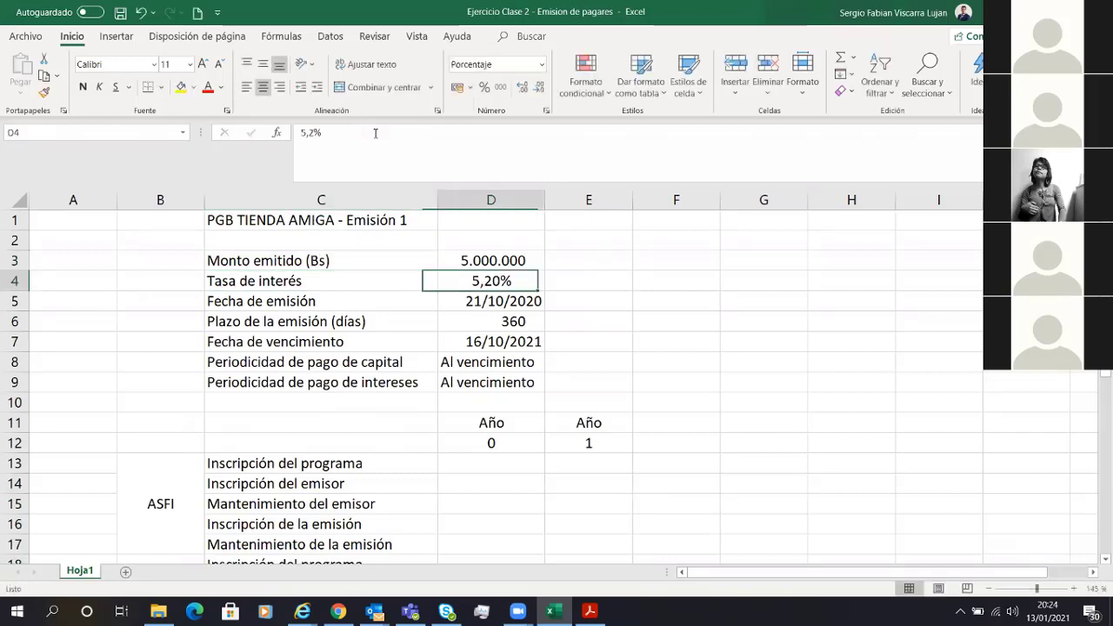
Set the issued amount in D3 to 35000000.
key(Up)
key(Left)
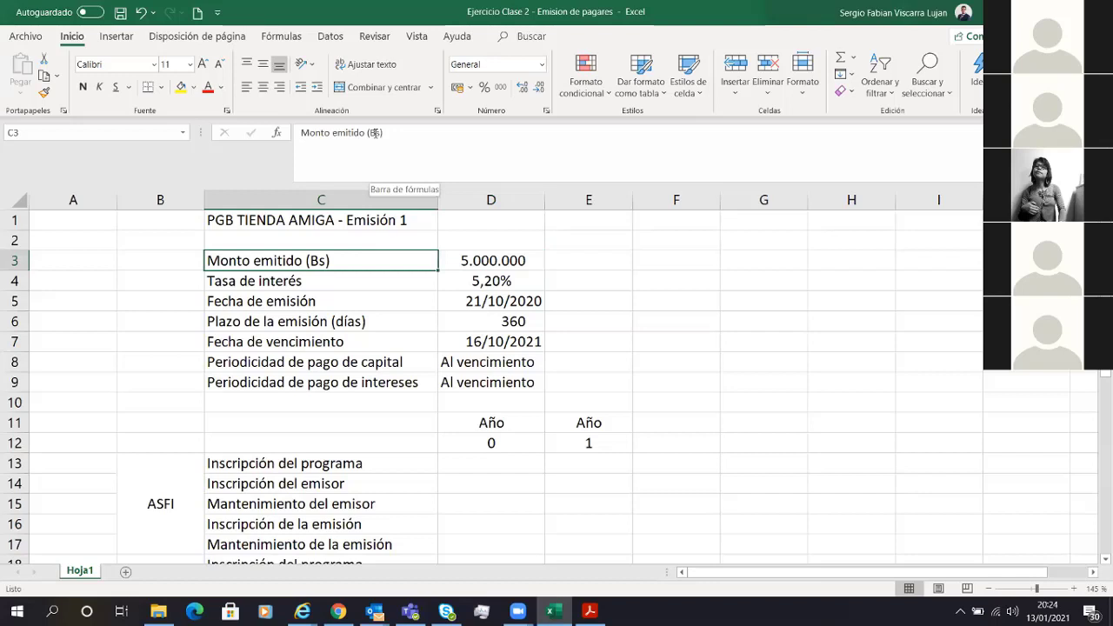
key(Right)
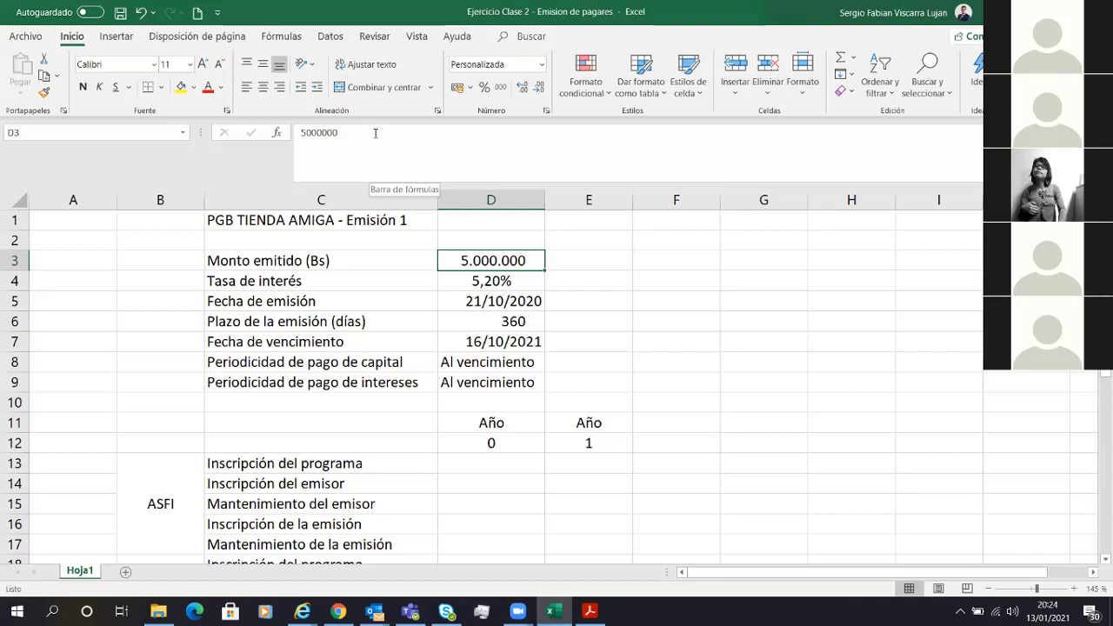
text(35000000)
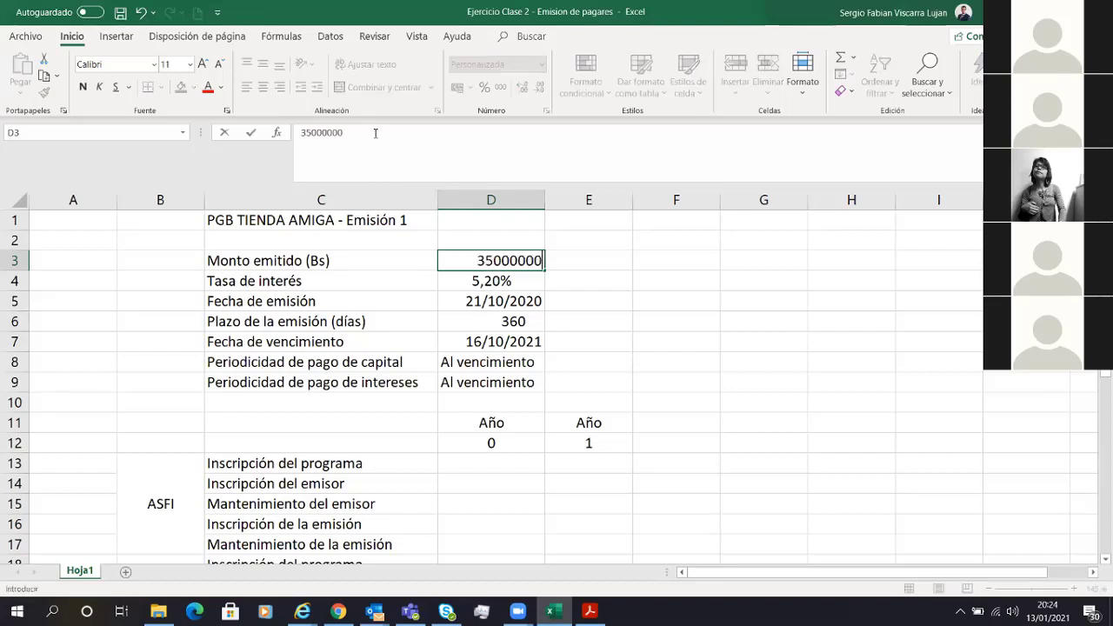
key(Return)
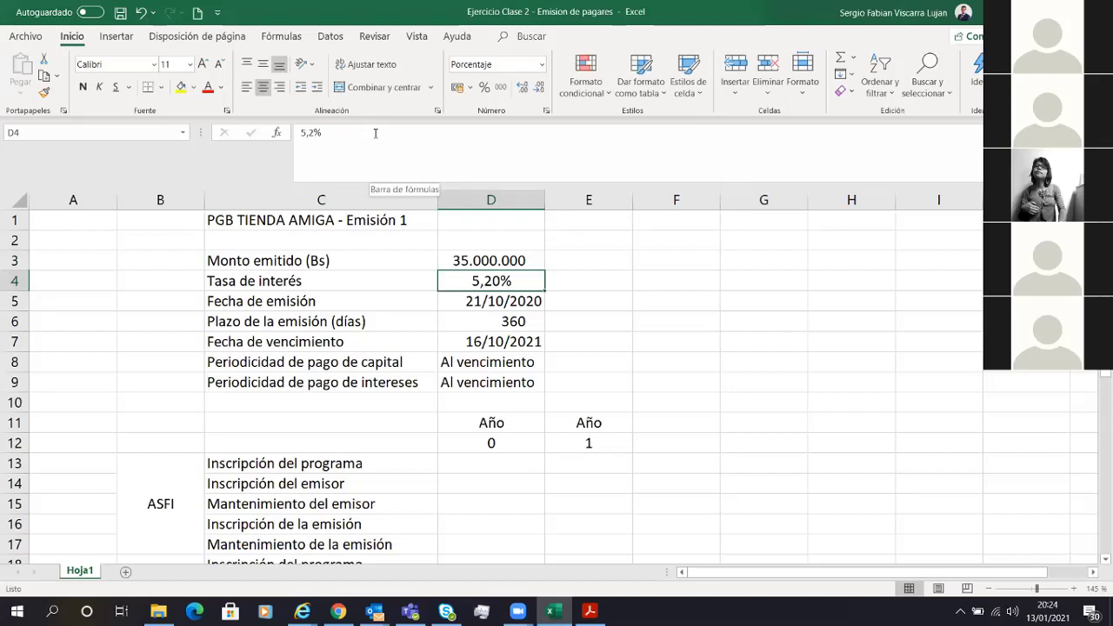
Check the issue date, term, maturity date formula, and payment frequency of capital and interest in rows 5 to 9.
key(Down)
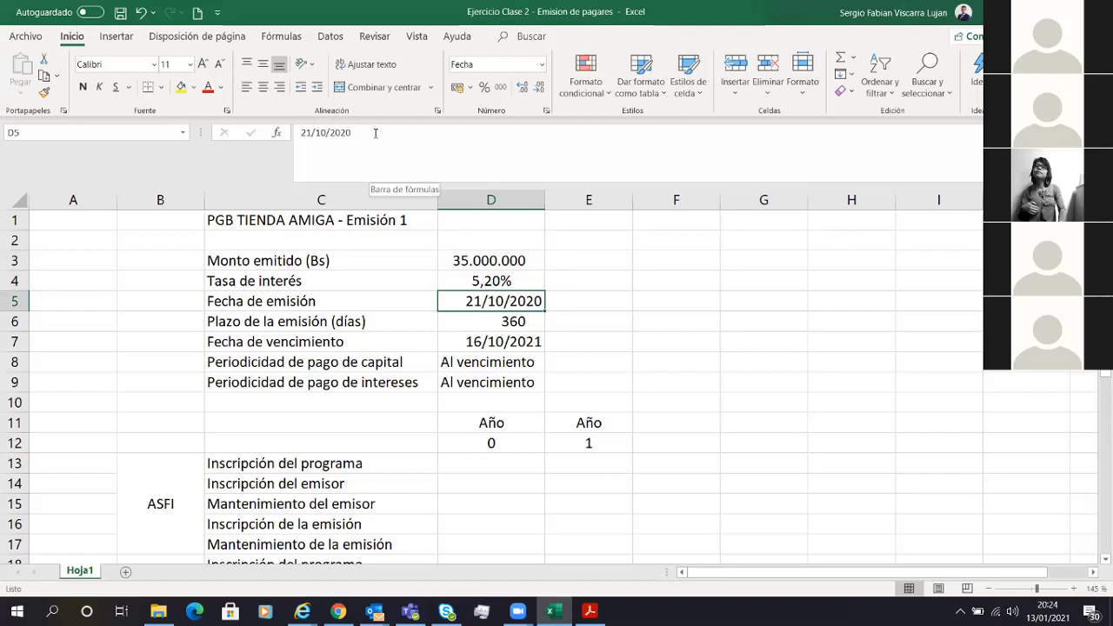
key(Down)
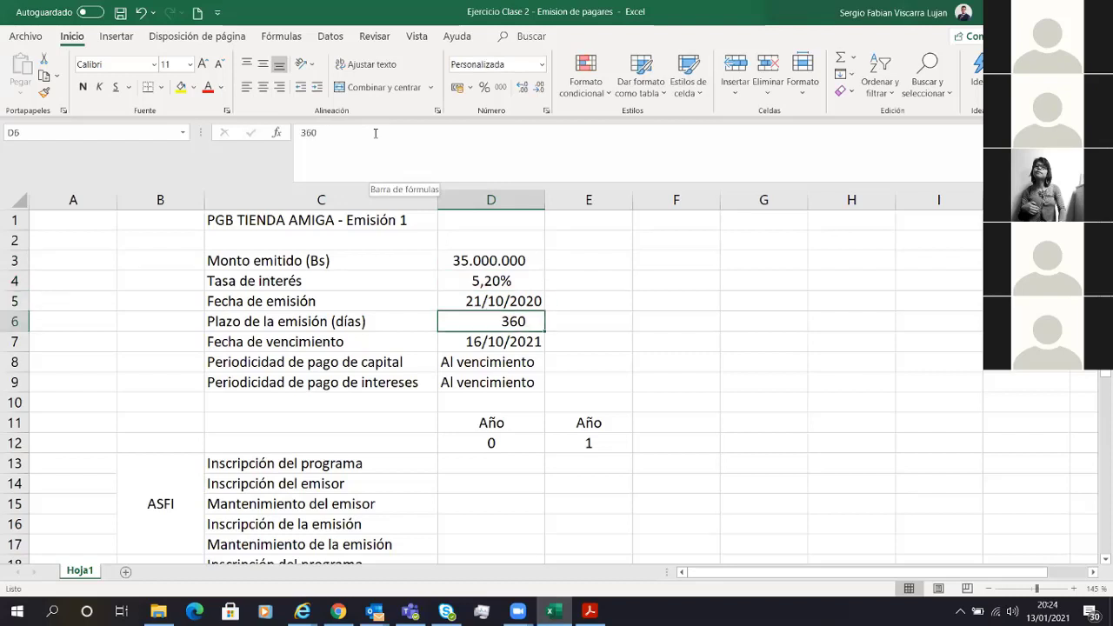
key(Down)
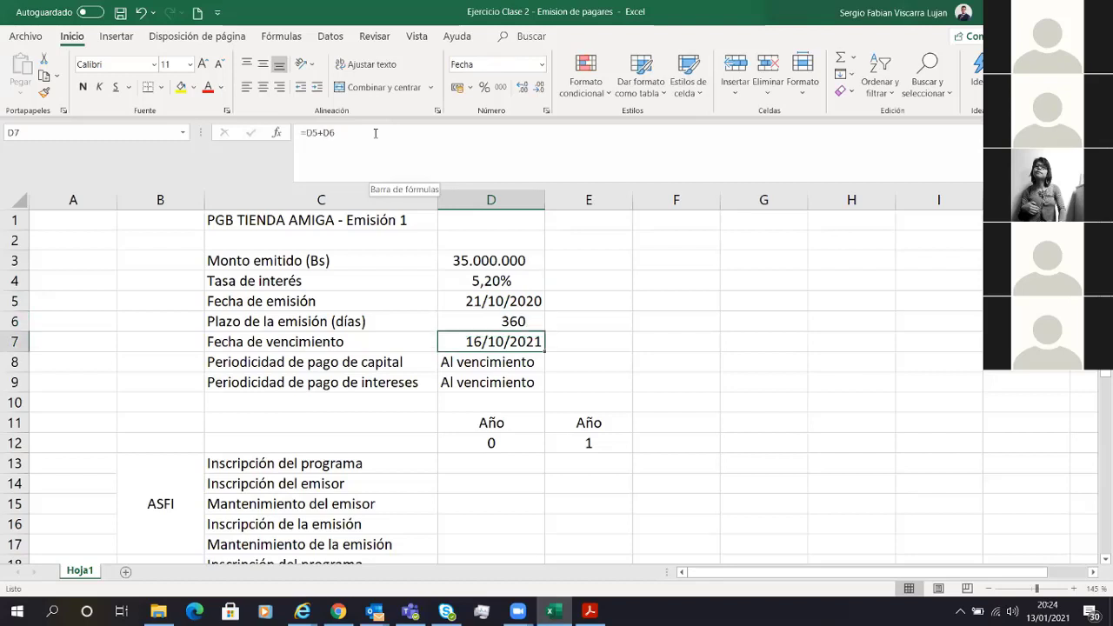
click(375, 132)
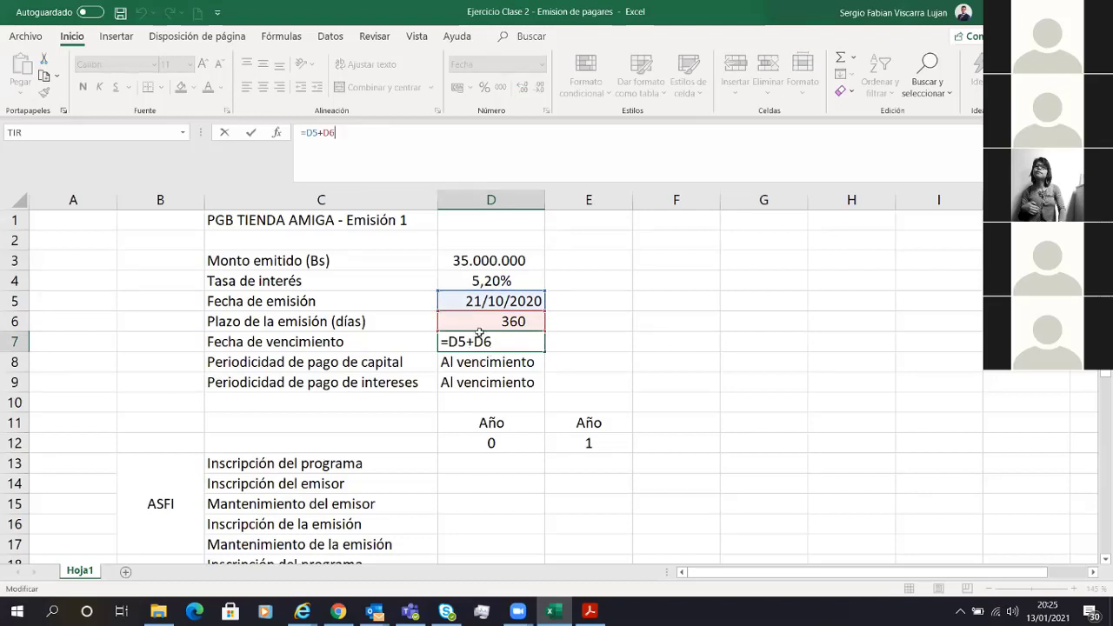
key(ctrl+Return)
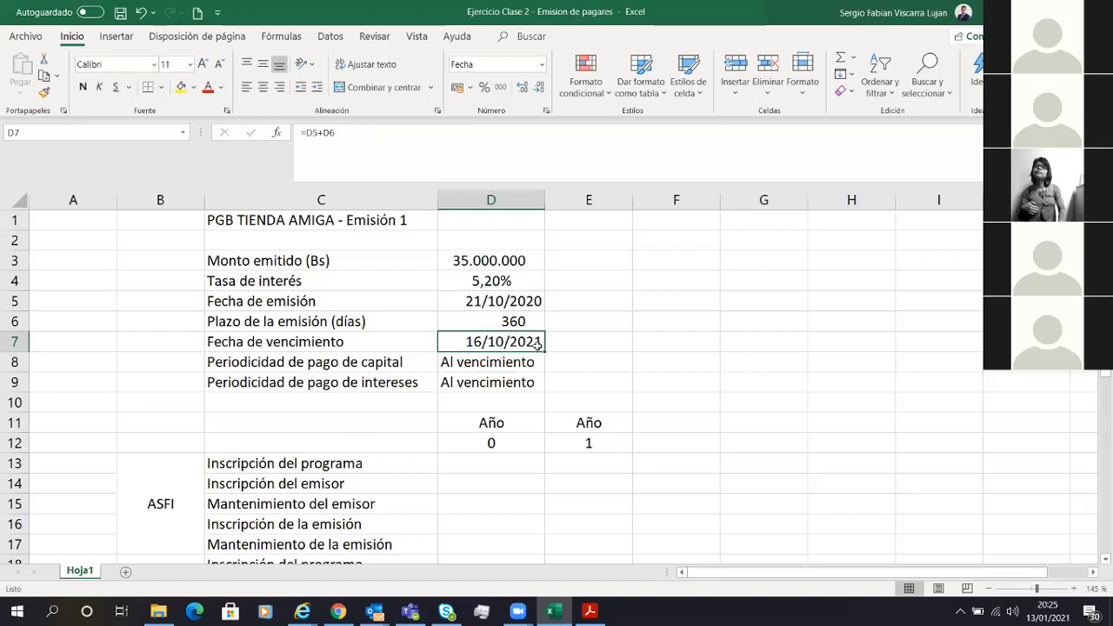
drag(392, 361, 499, 379)
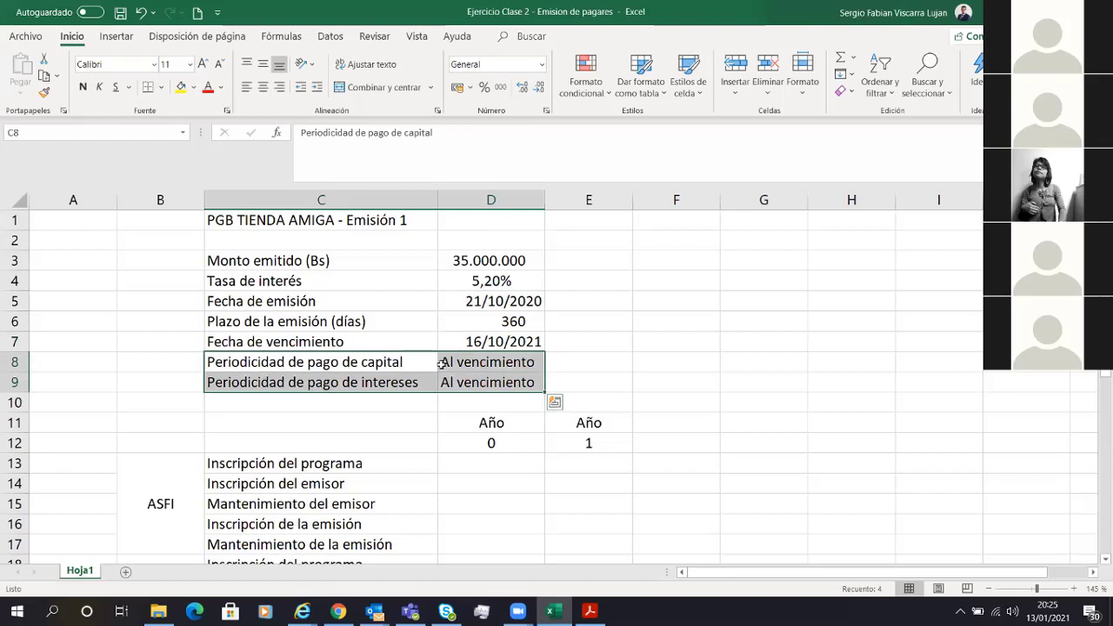
click(393, 367)
click(454, 370)
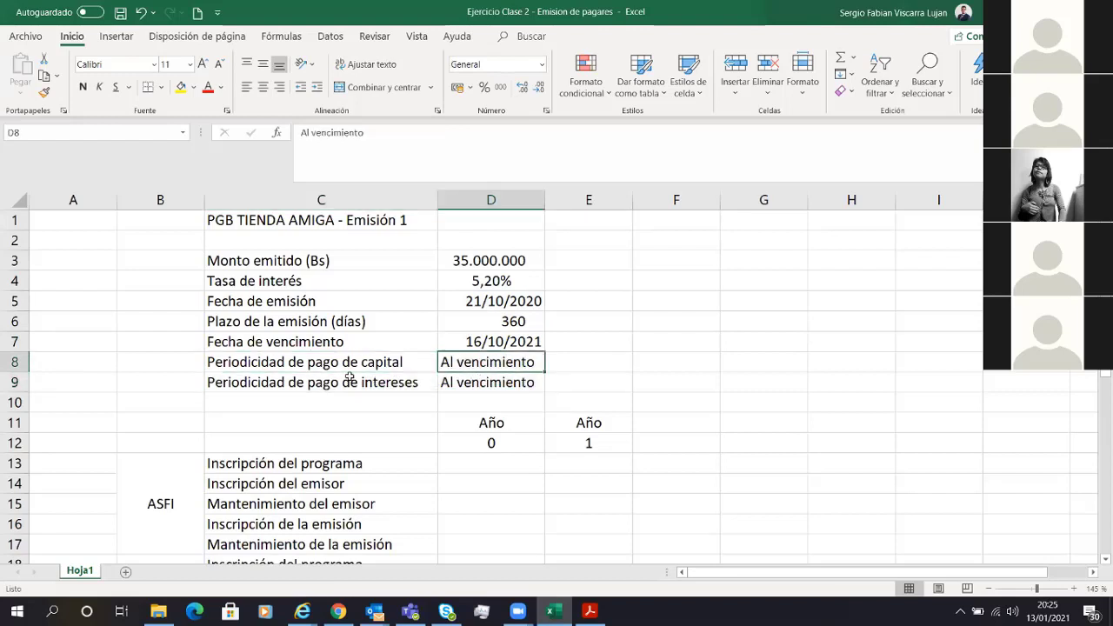
click(374, 363)
click(382, 379)
drag(505, 364, 505, 377)
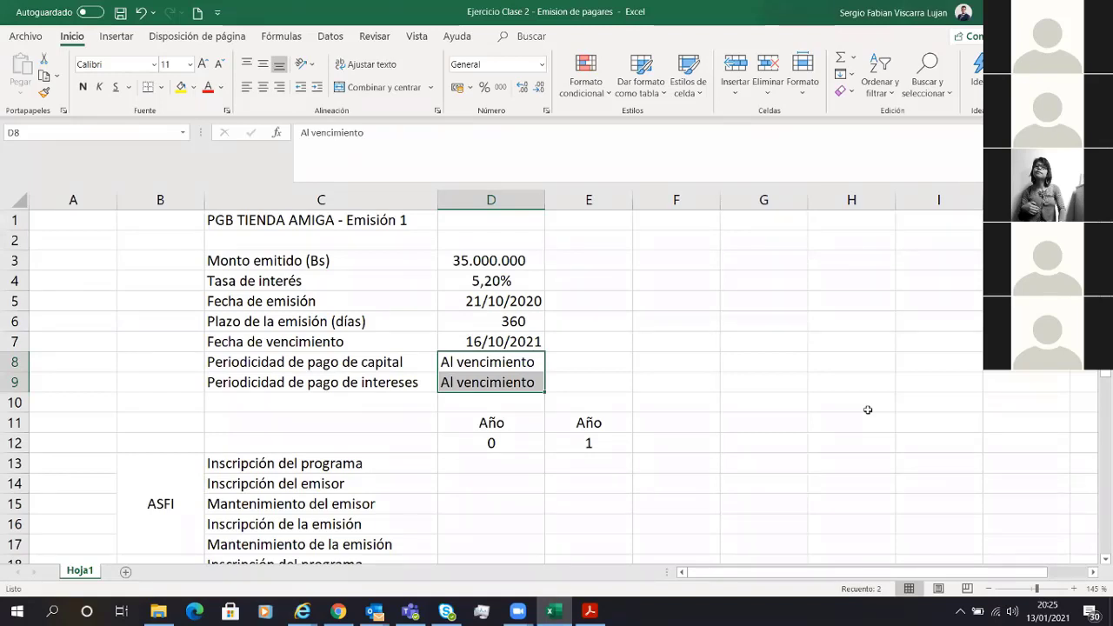
Highlight the interest rate cell D4 with a yellow fill.
click(489, 282)
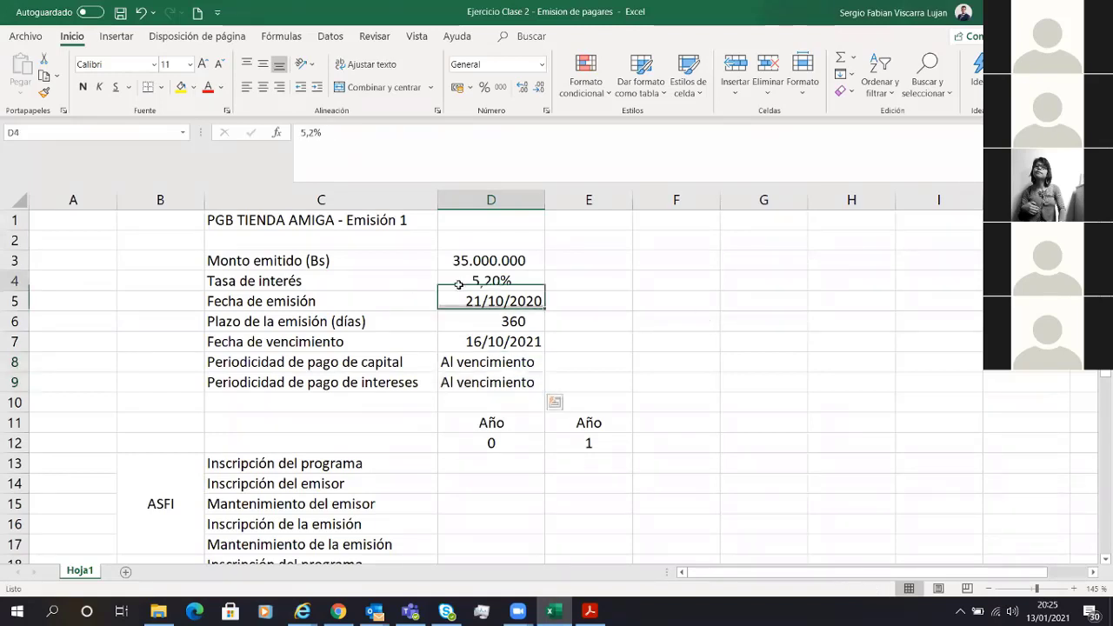
click(180, 86)
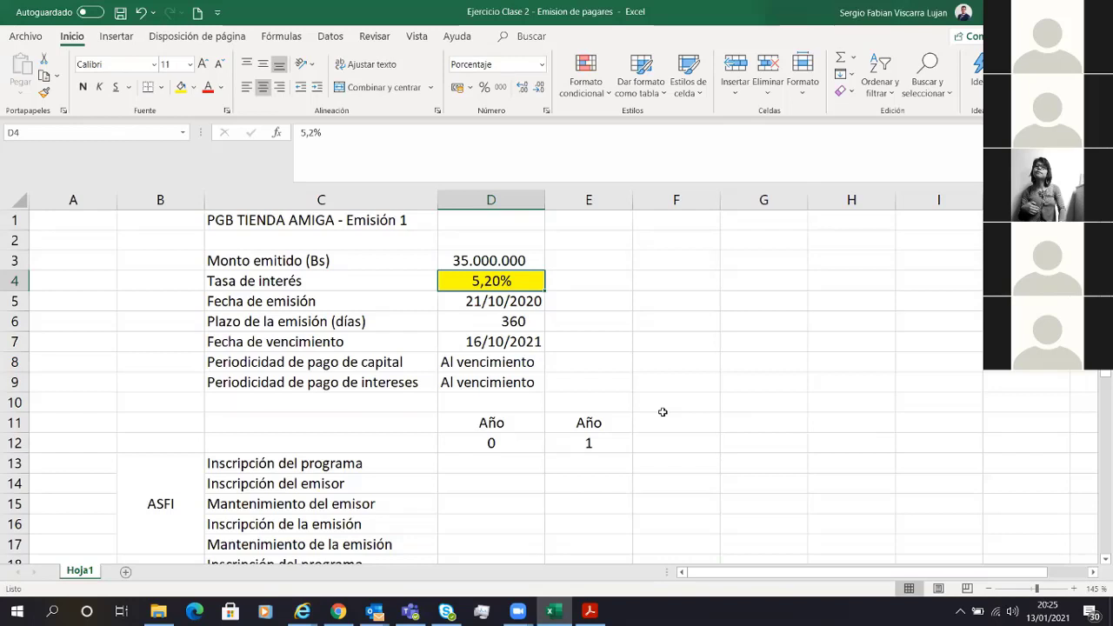
Start a side list in column F with "Inscripción" in F3 and "Agencia de Bolsa" in F4.
key(Right)
key(Right)
key(Right)
key(Left)
key(Up)
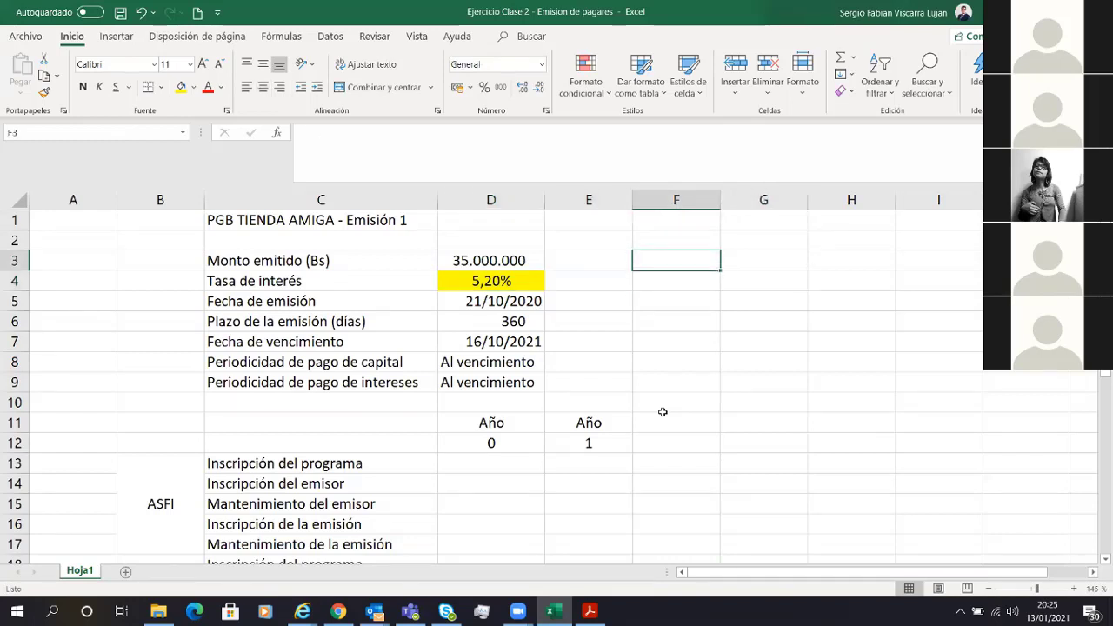
key(F2)
text(Inscripci)
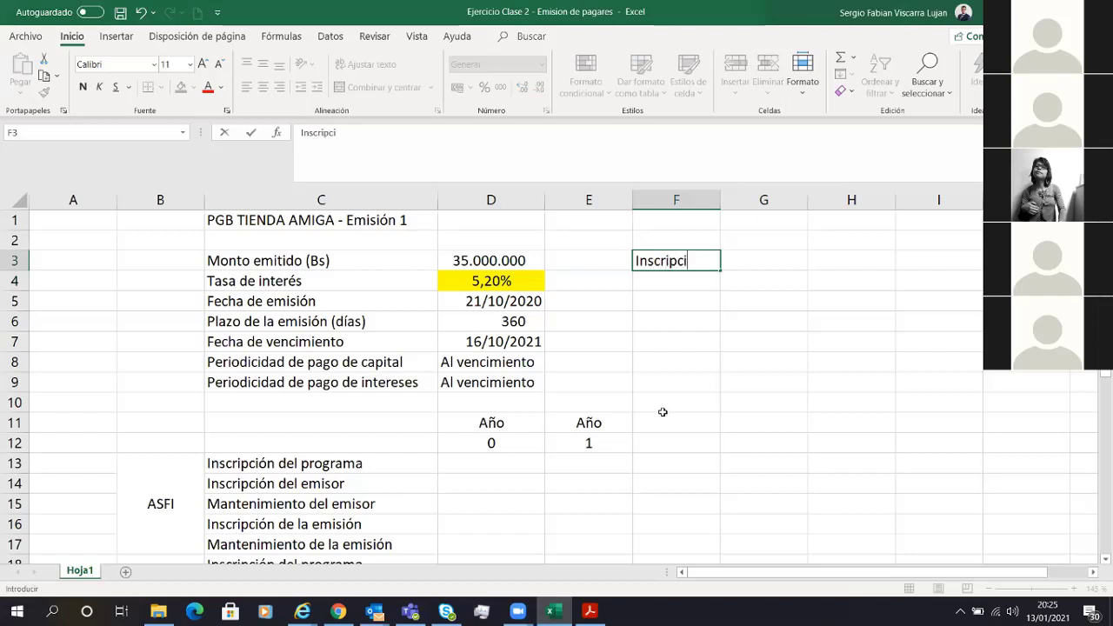
text(ón)
key(Return)
text(Agencia de Bolsa)
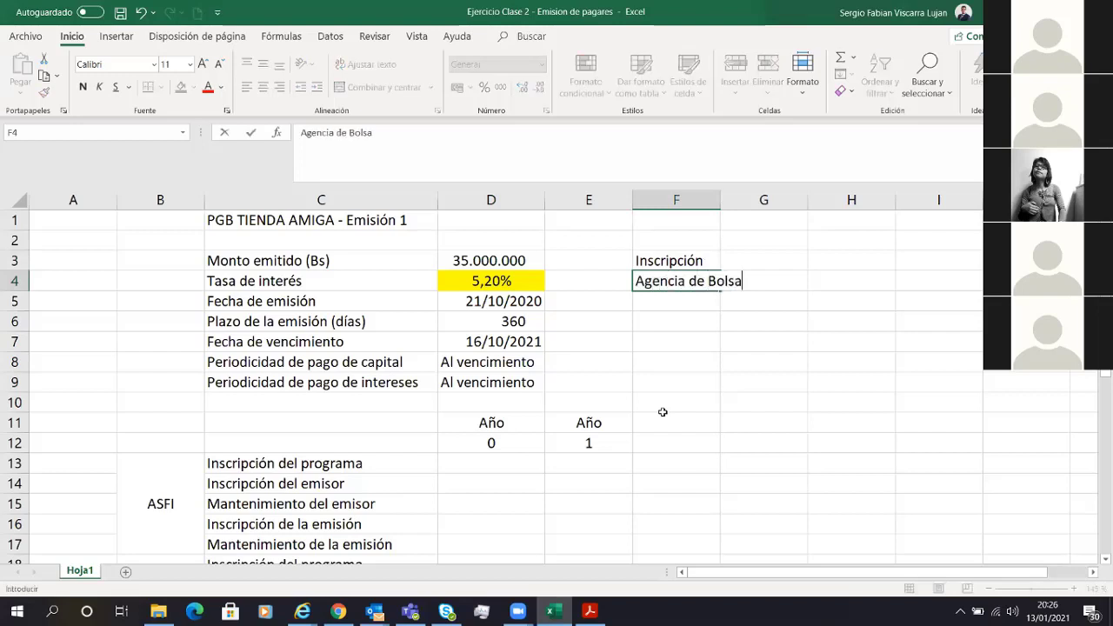
key(Return)
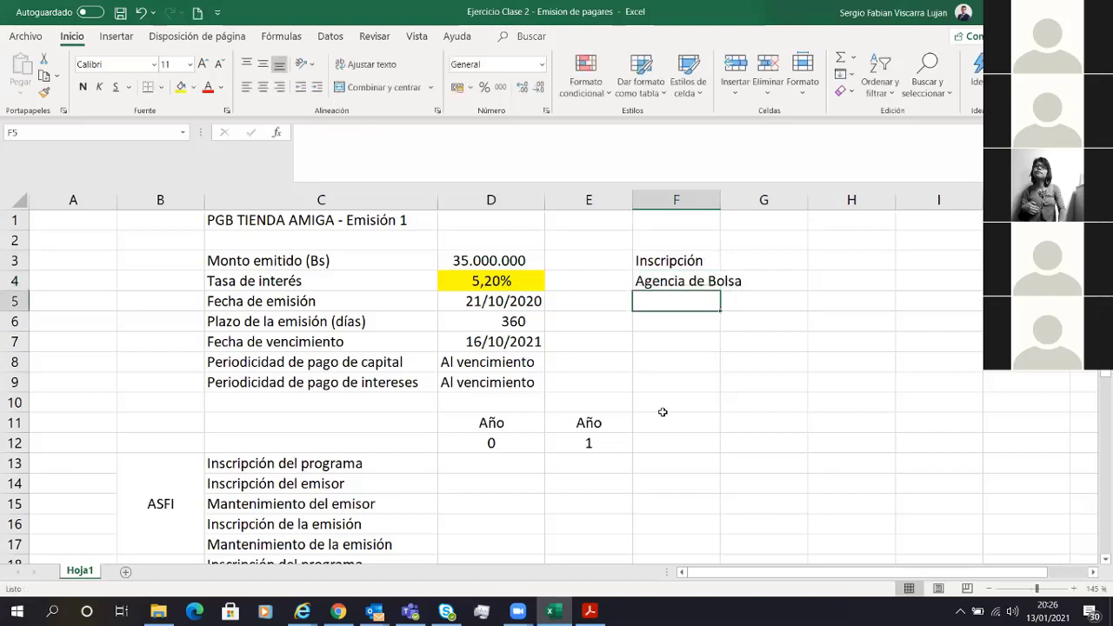
Enter "Bolsa Boliviana de Valores" in F5 of the registration list.
text(Bolsa)
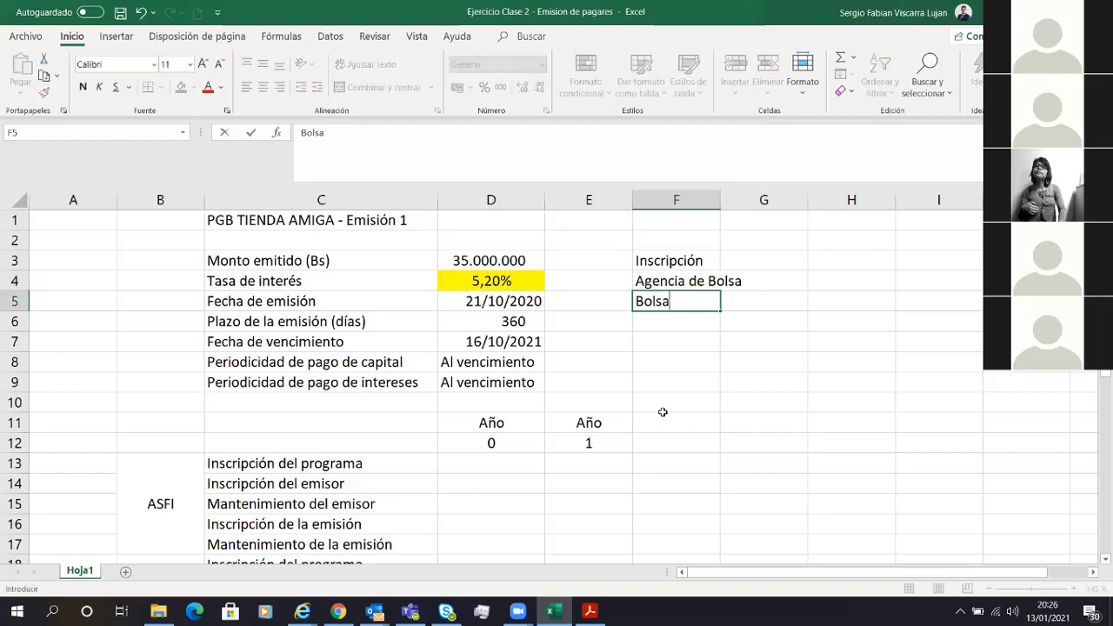
text( Bolviiana)
key(BackSpace)
key(BackSpace)
key(BackSpace)
key(BackSpace)
key(BackSpace)
key(BackSpace)
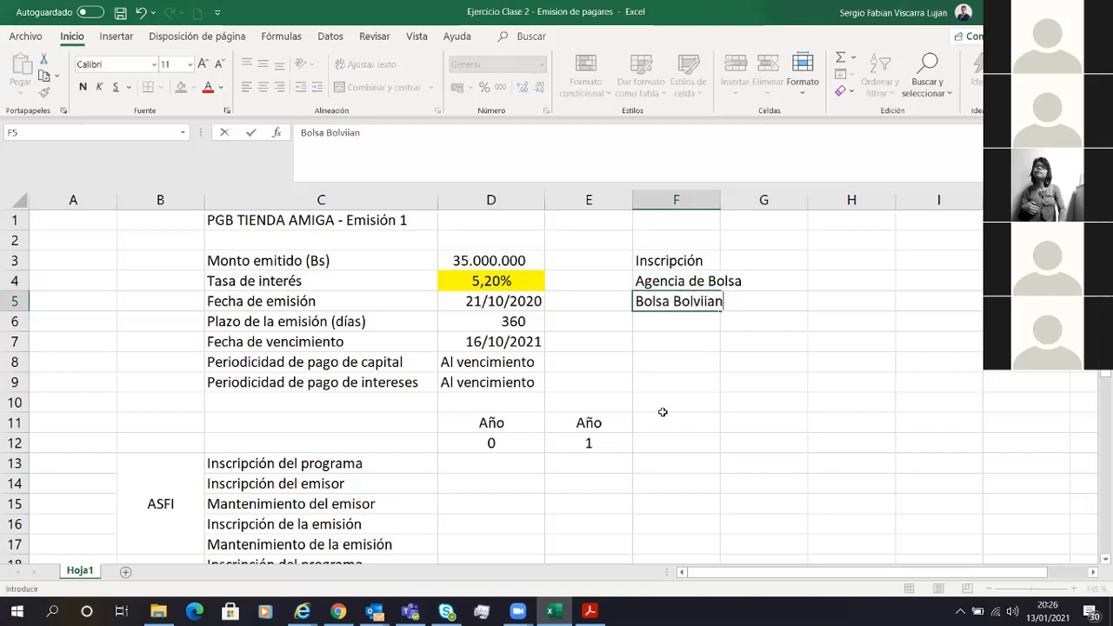
text(iviana de Valores)
key(Return)
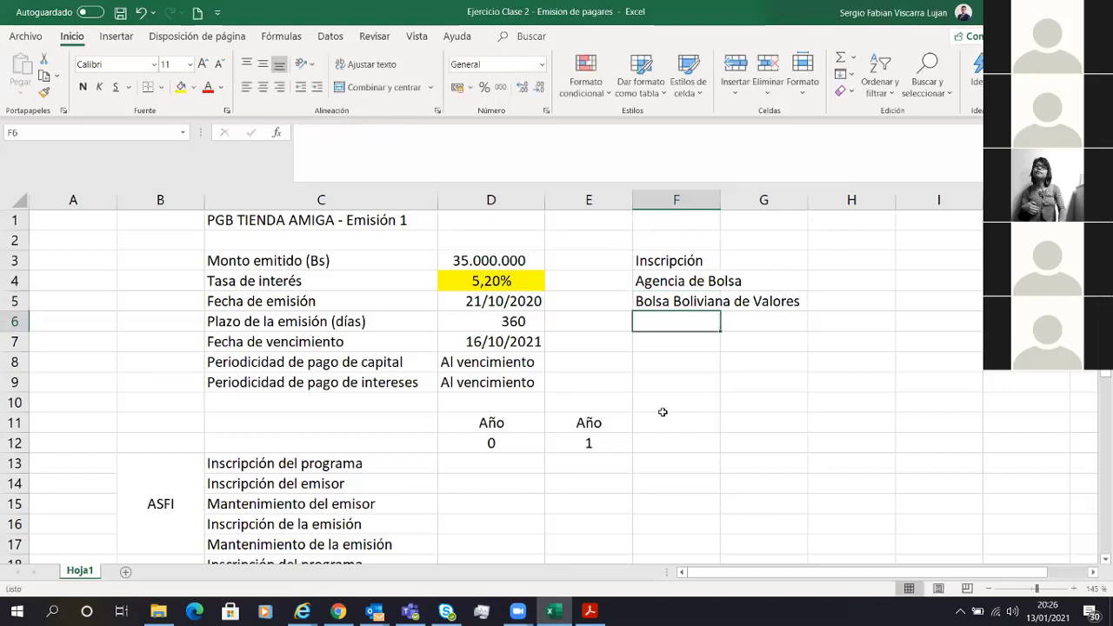
Continue the registration list with "ASFI" in F6, "Calificadora de riesgo" in F7 and "EDV" in F8.
text(ASFI)
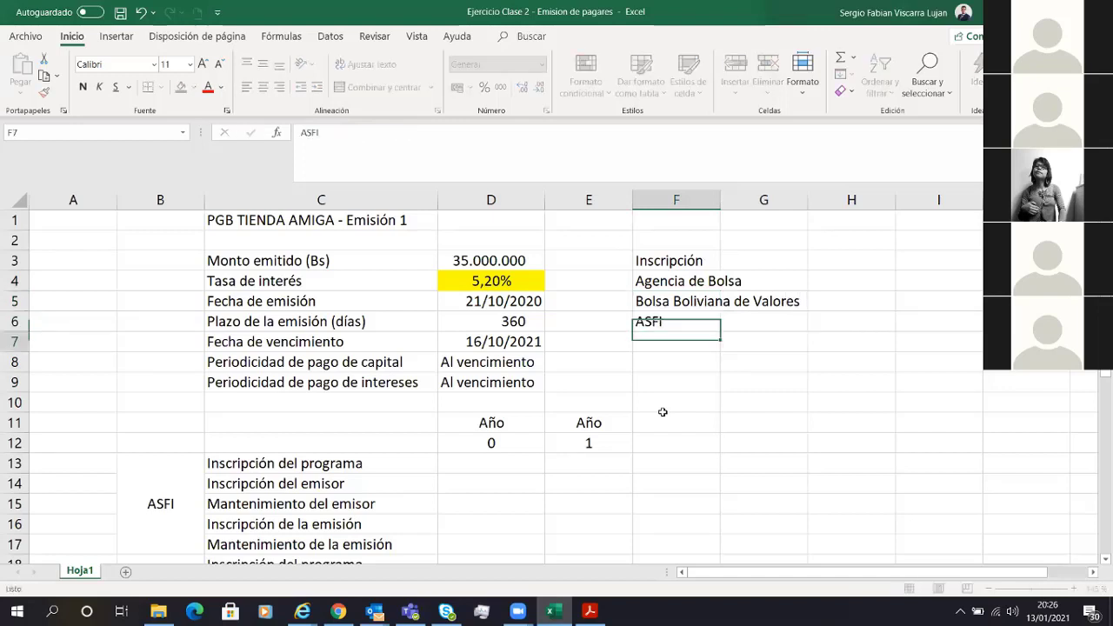
key(Return)
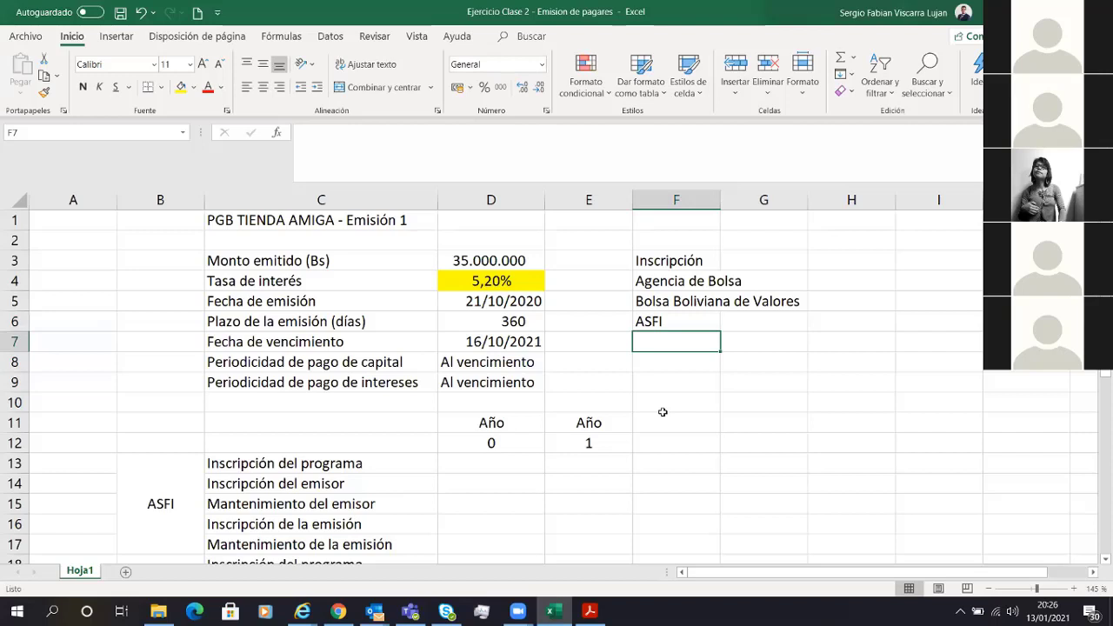
text(Calificado)
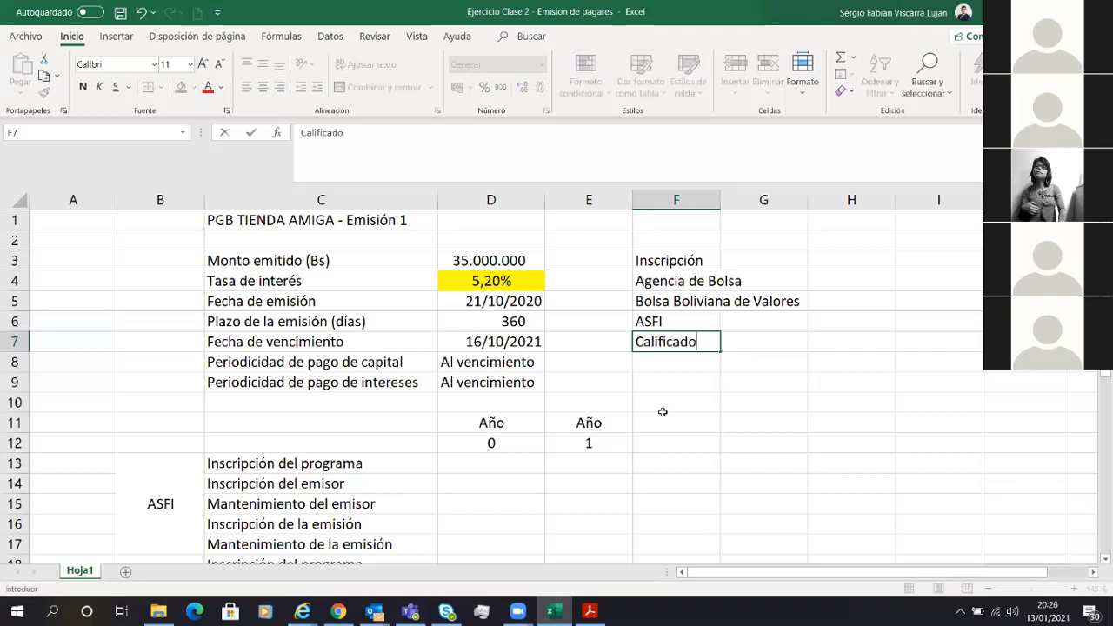
text(ra de riesgo)
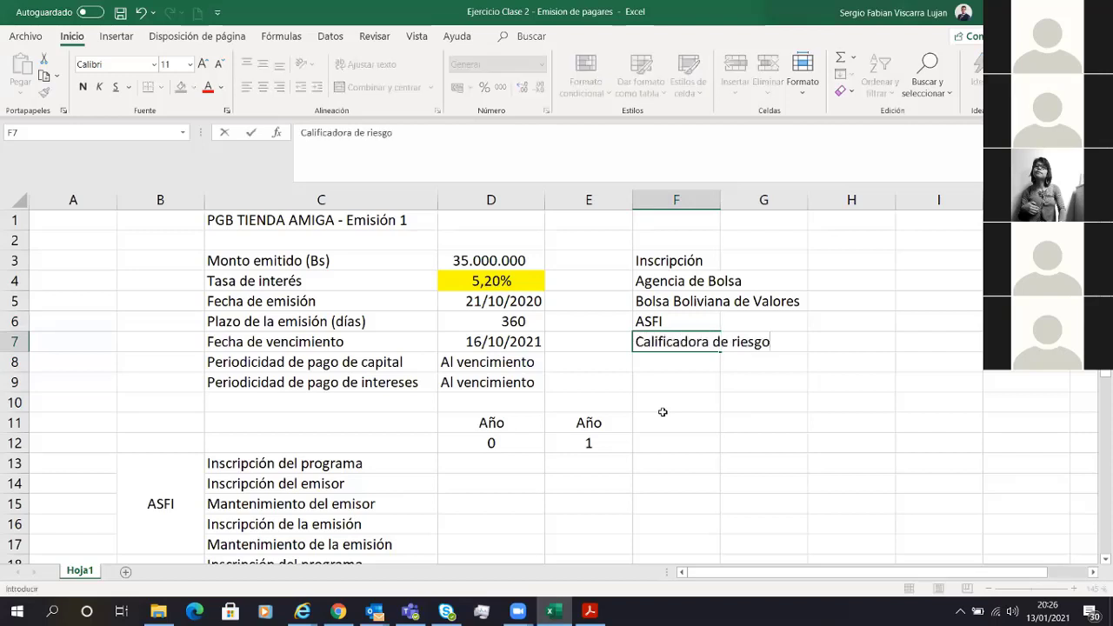
key(Return)
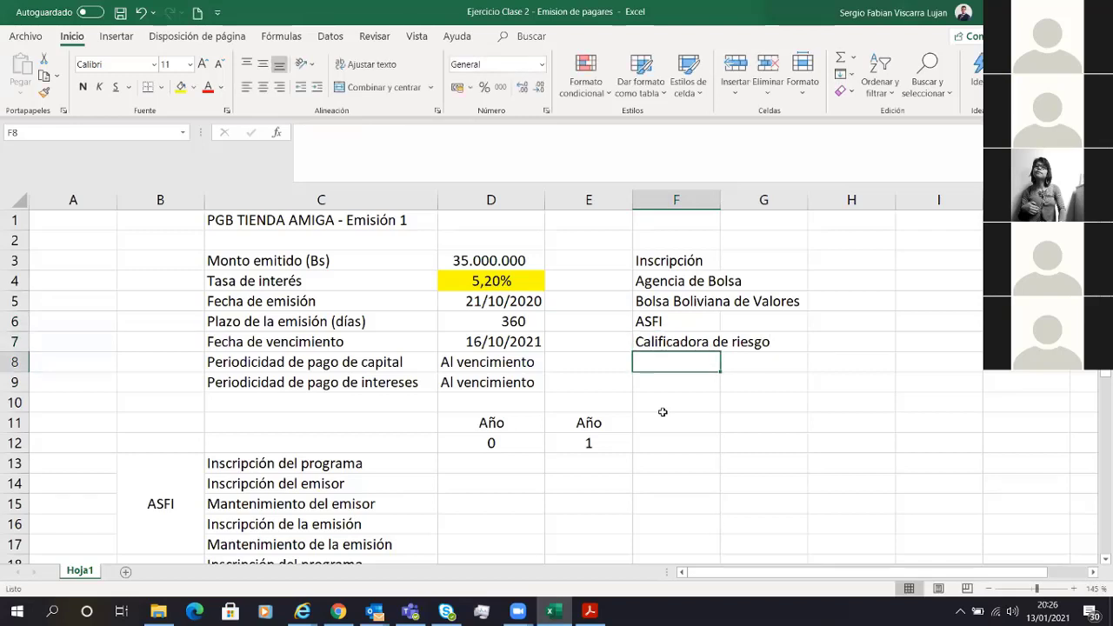
text(EDV)
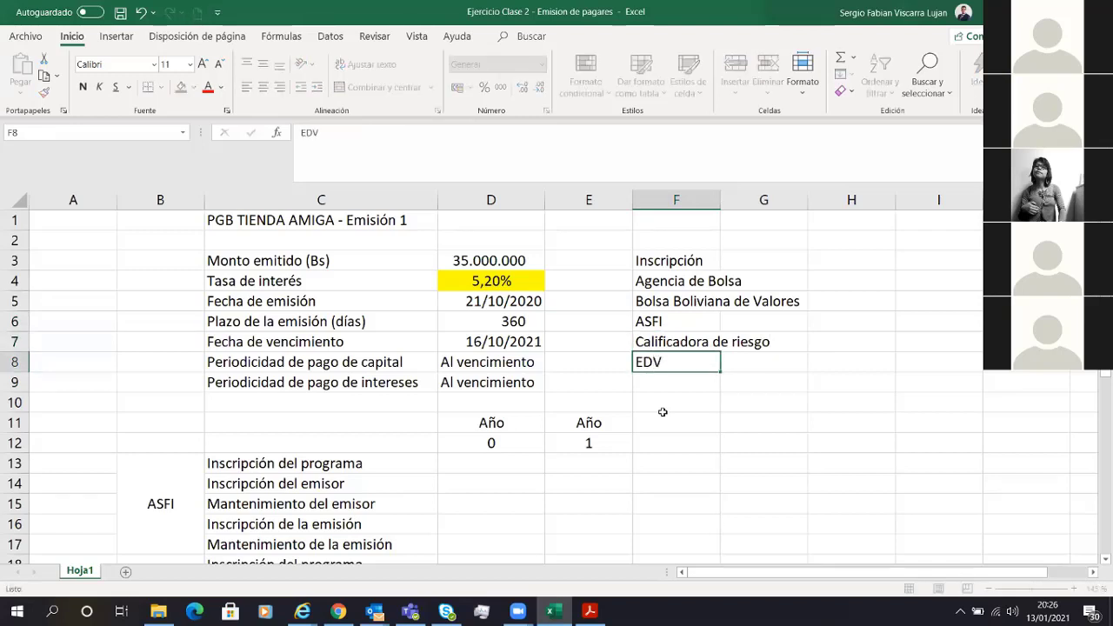
key(Return)
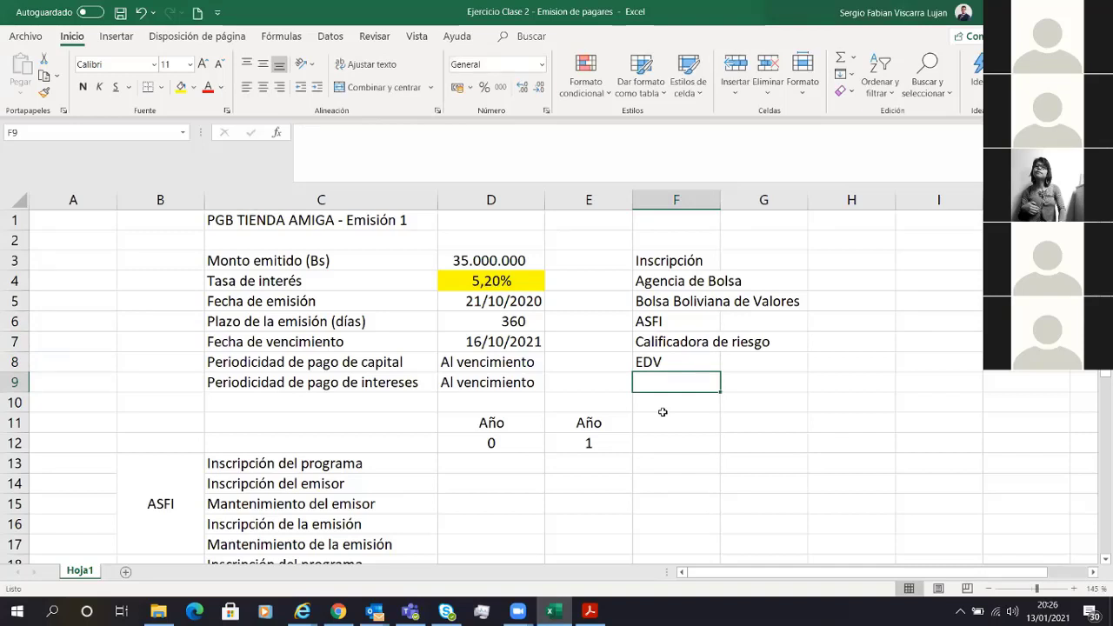
Add "Auditorias externas" in F9, directly below the EDV entry.
click(666, 264)
key(ctrl+shift+Down)
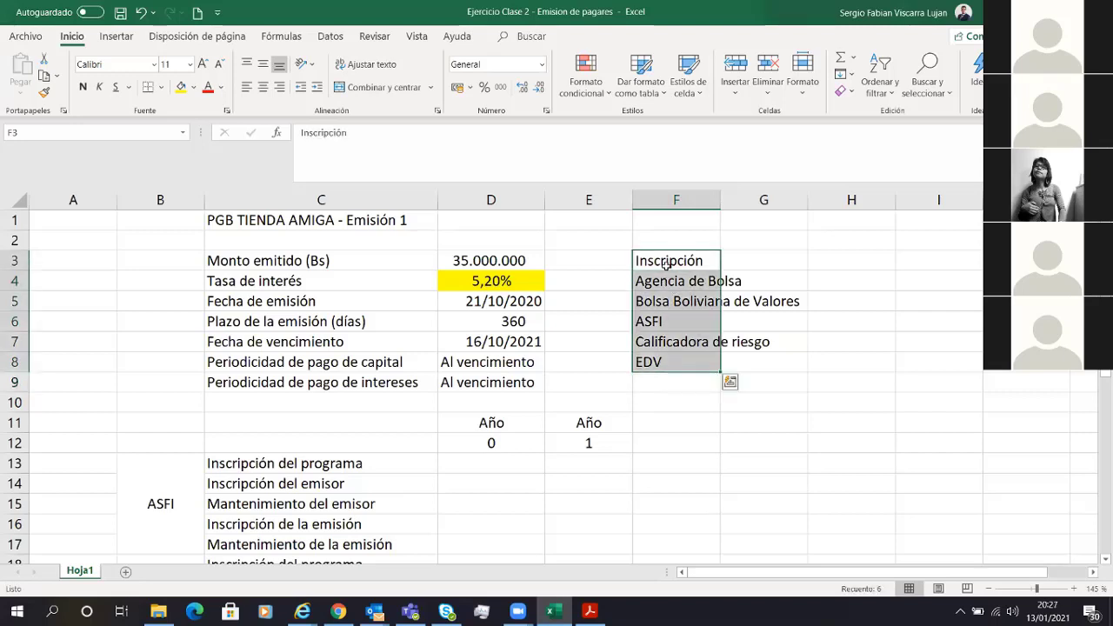
key(Down)
key(Down)
key(Down)
key(Down)
key(Down)
key(Down)
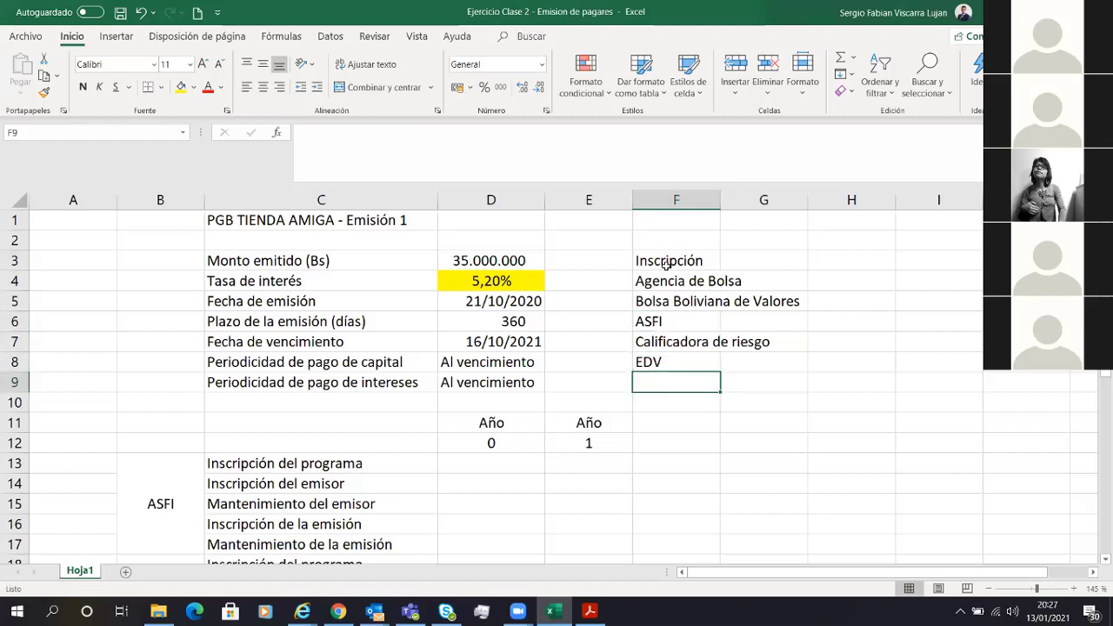
text(Audi)
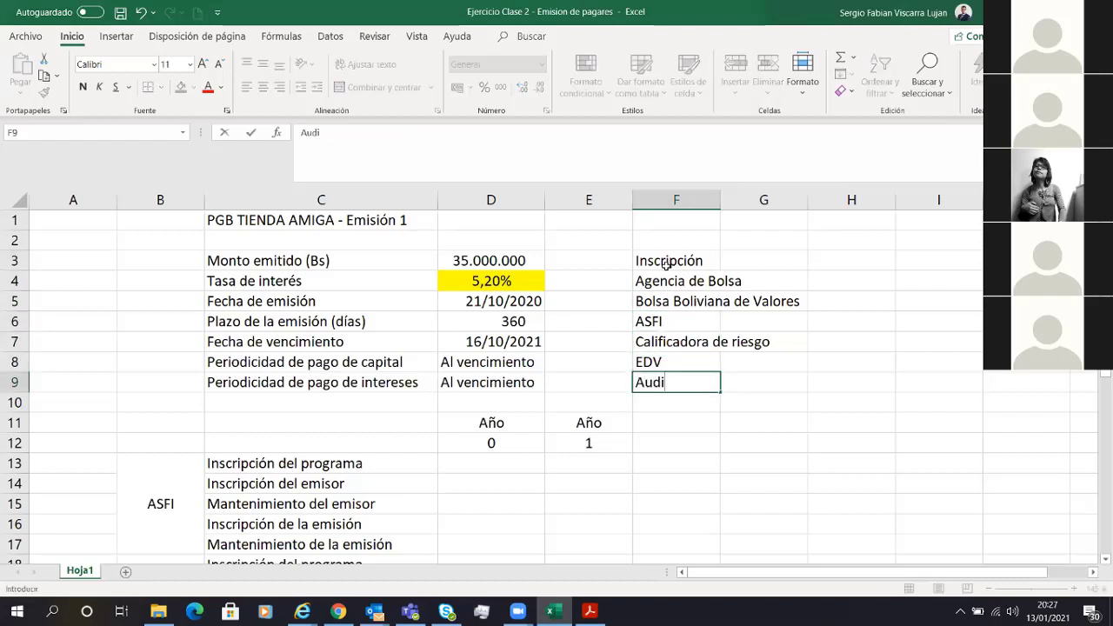
text(torias externa)
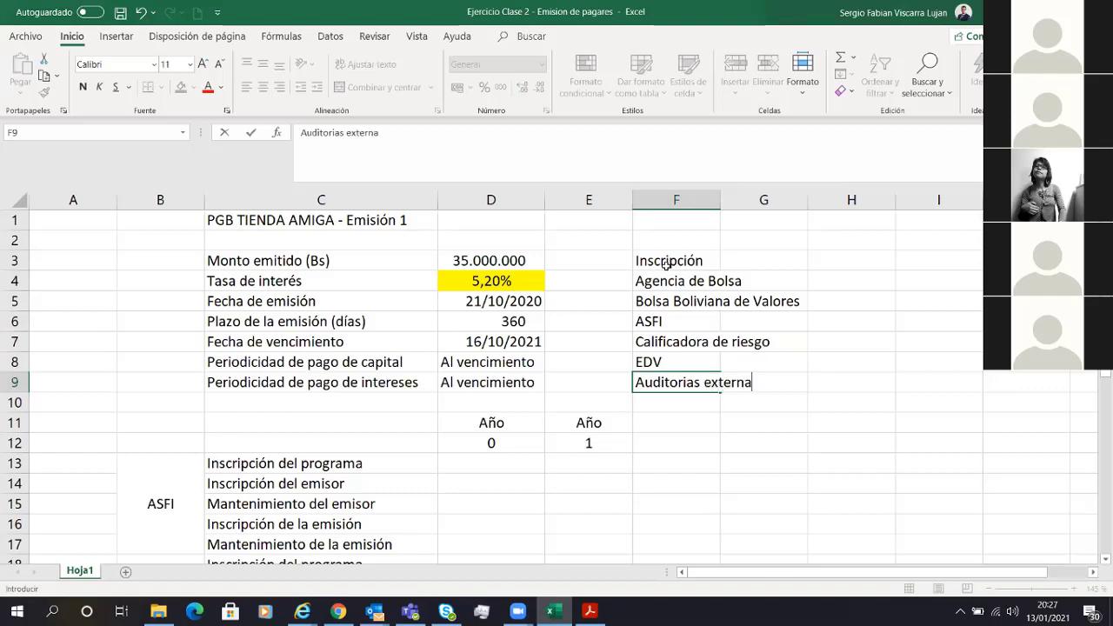
text(s)
key(Return)
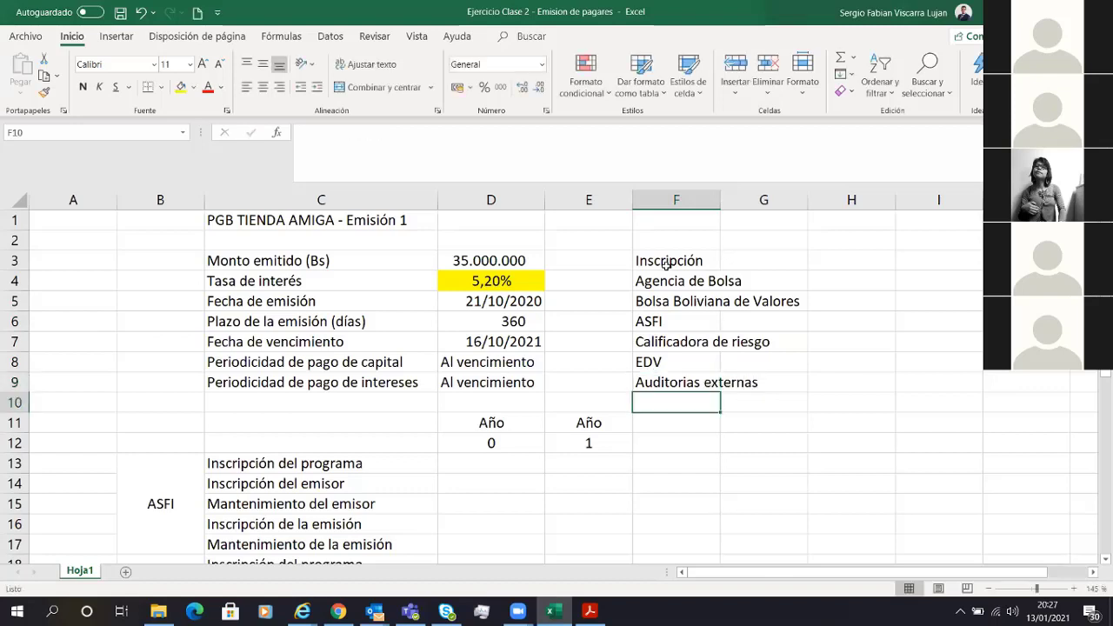
Enter "Administración Fideicomiso / Patrimonio Autónom" in F10 below the external audits entry.
key(Up)
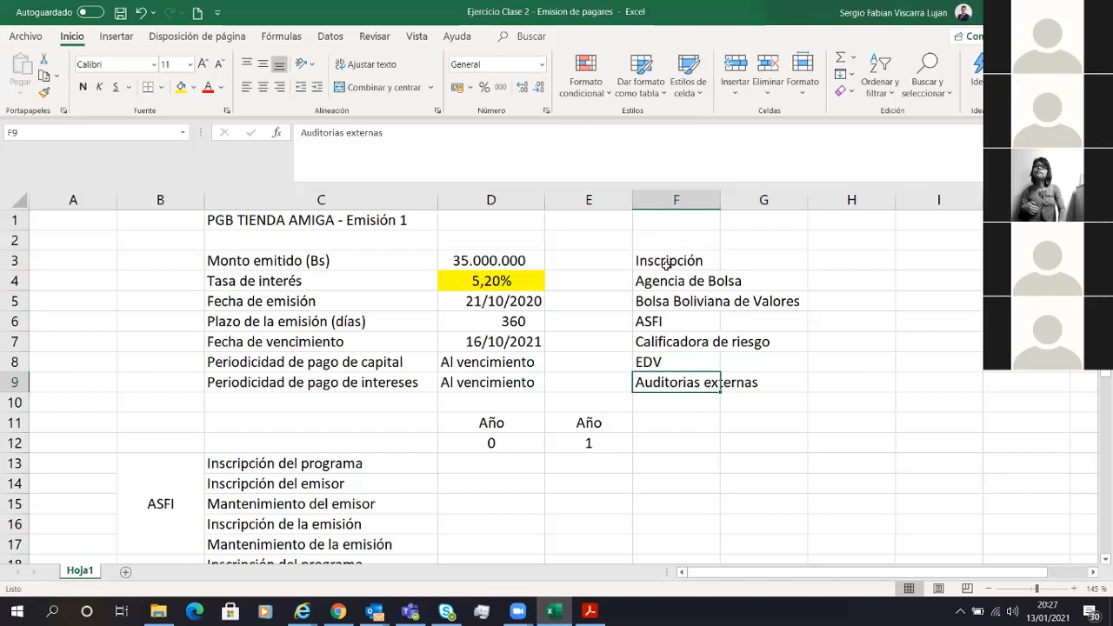
key(Down)
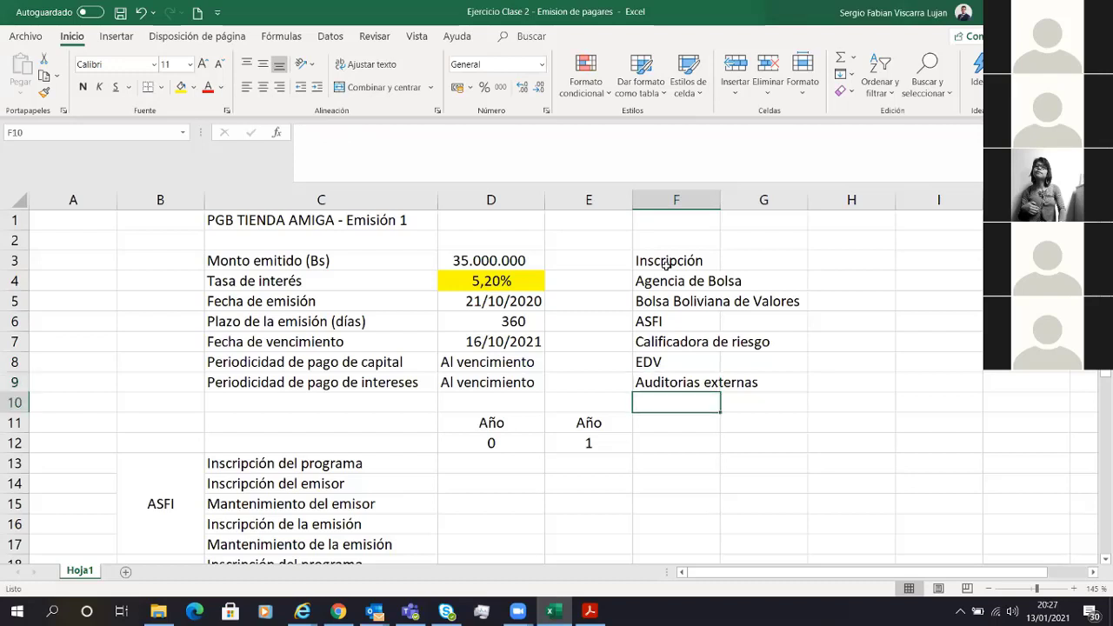
text(Administración )
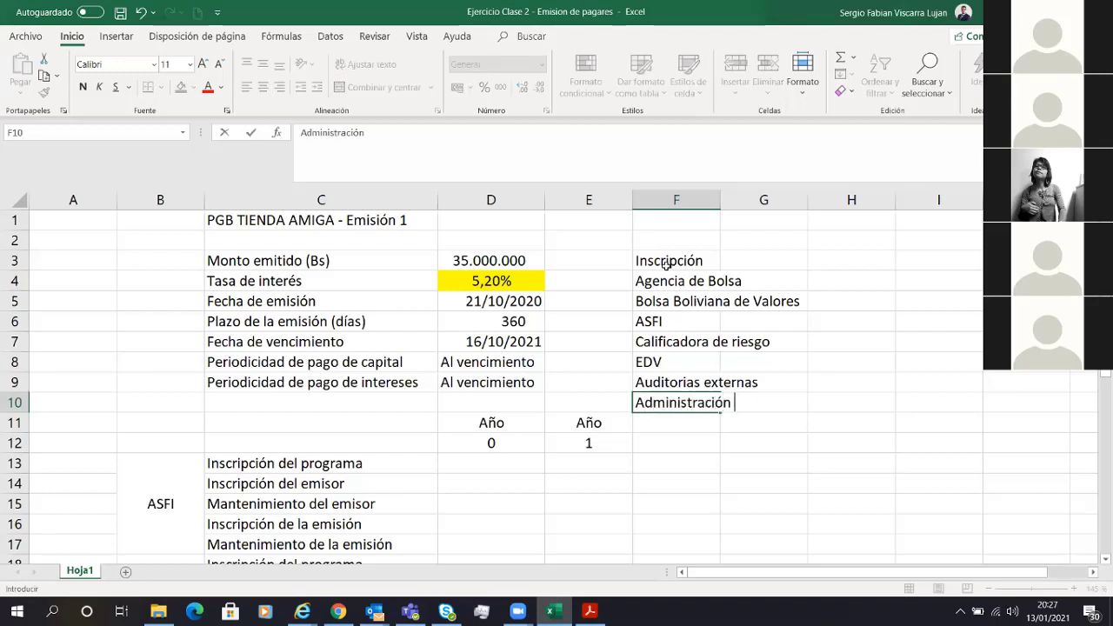
text(Fideicomiso )
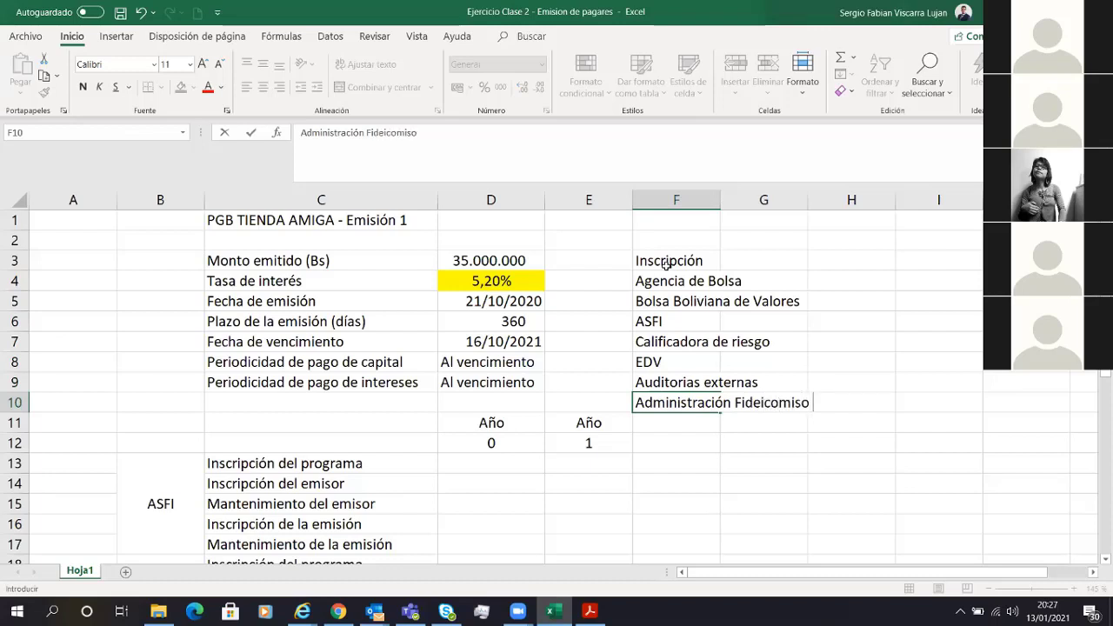
text(/ Patrimonio Autónom)
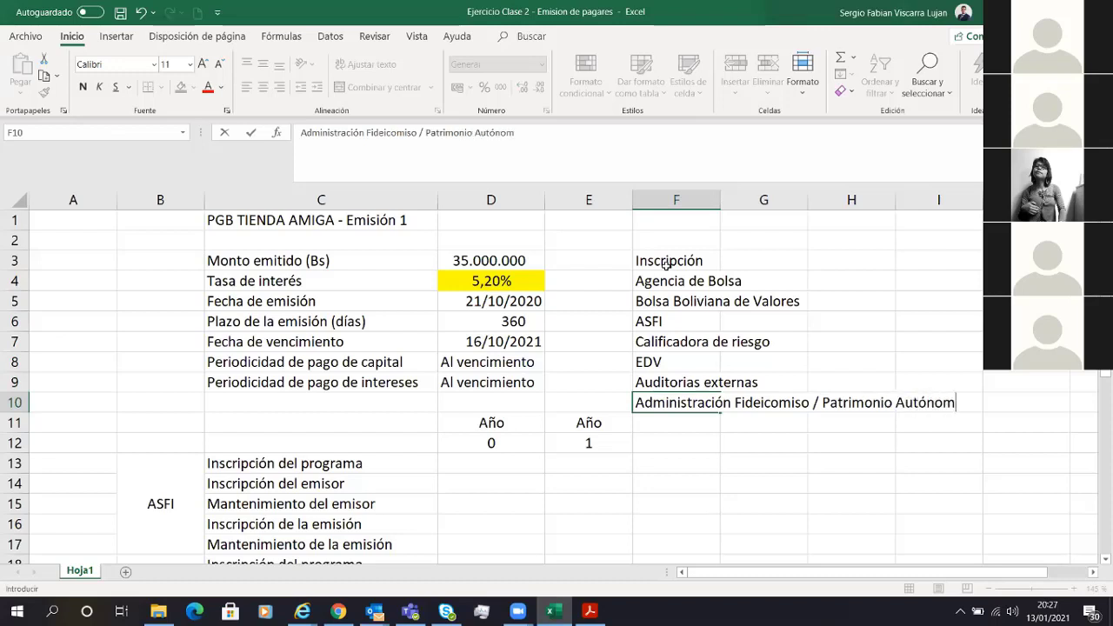
key(Return)
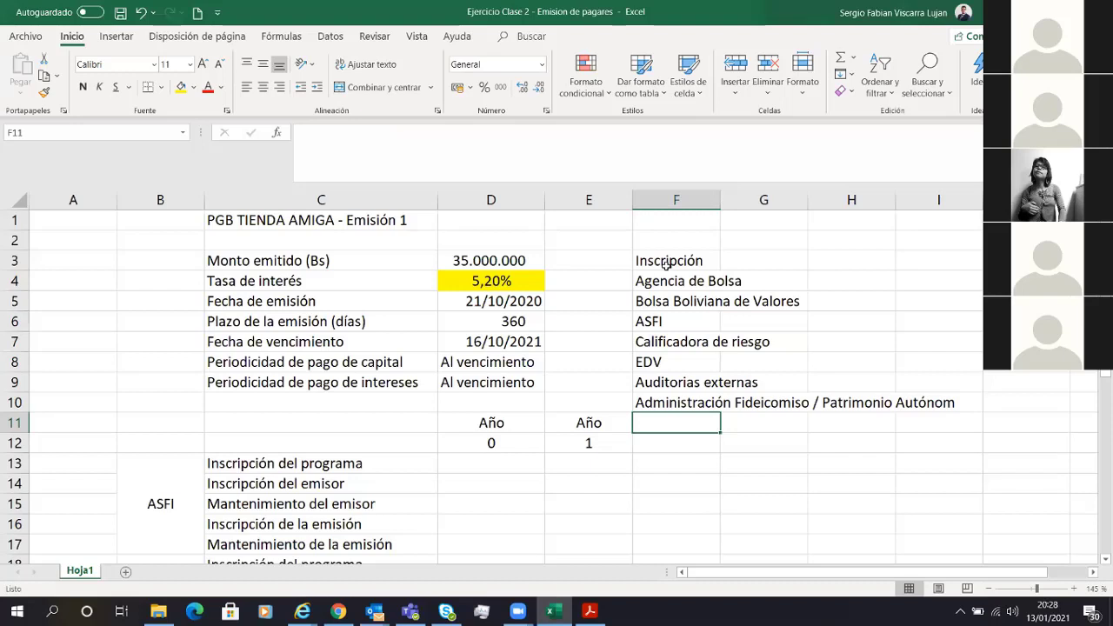
Clear the external audits and trust administration entries from F9:F10.
click(487, 280)
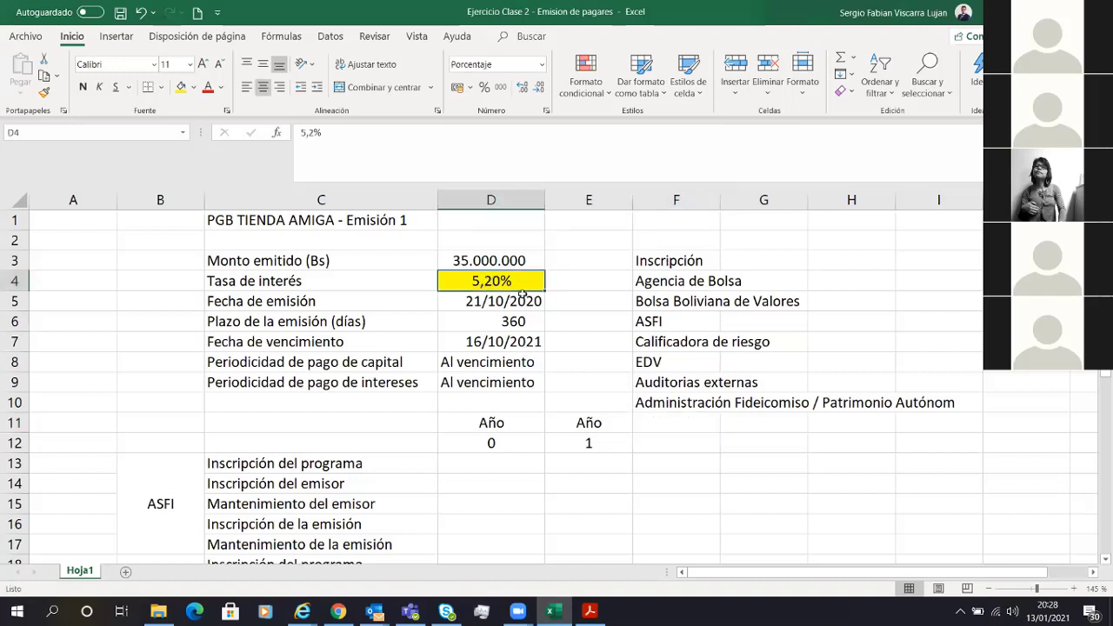
drag(674, 267, 640, 393)
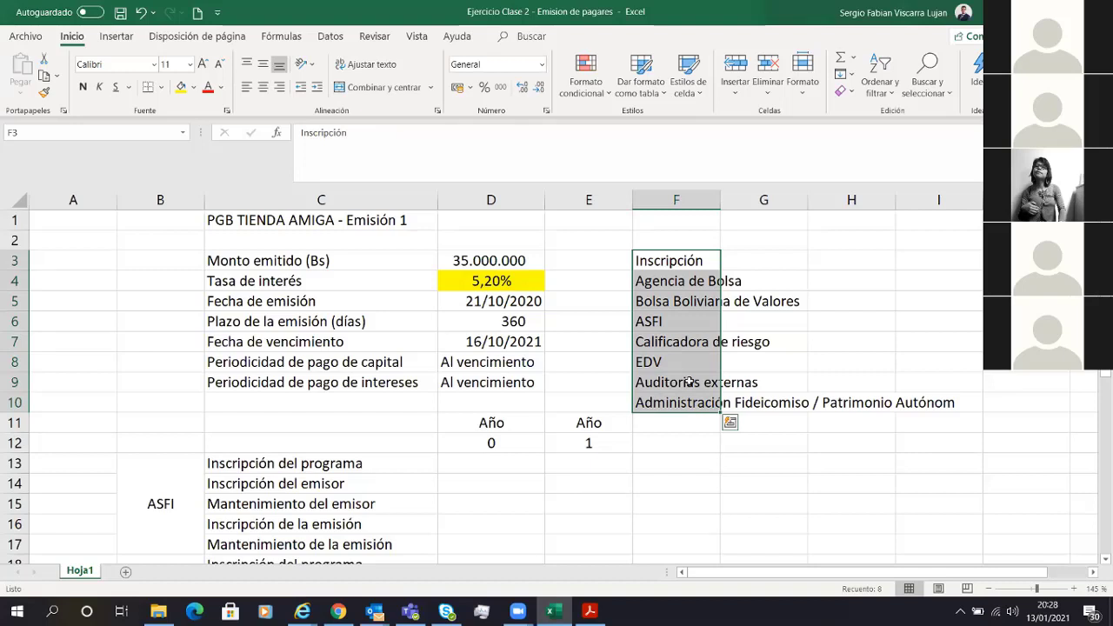
drag(690, 381, 690, 403)
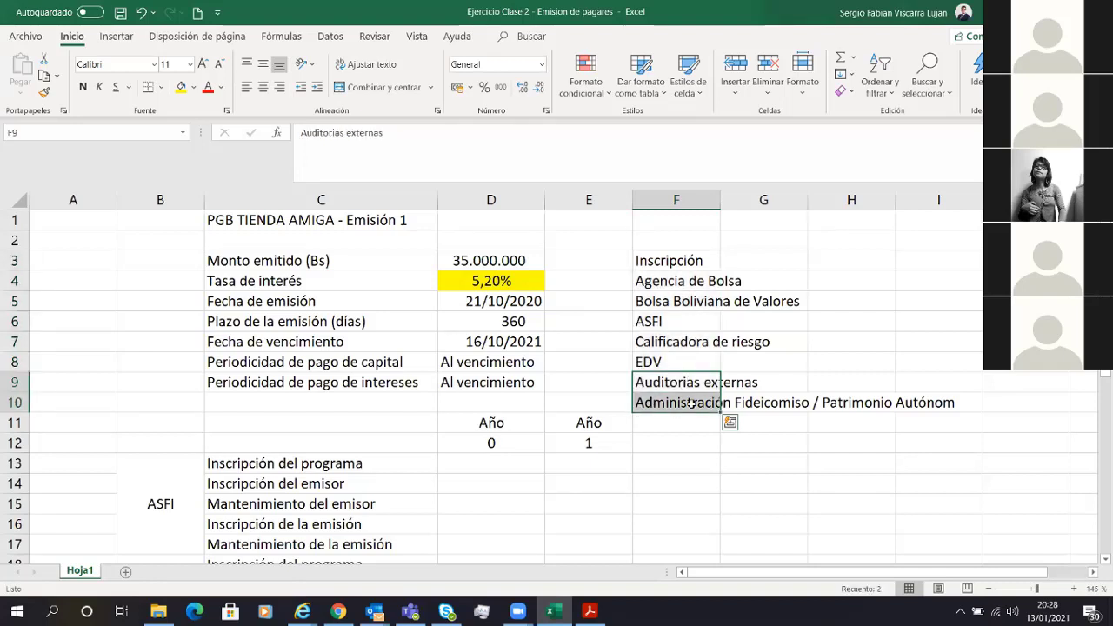
key(Delete)
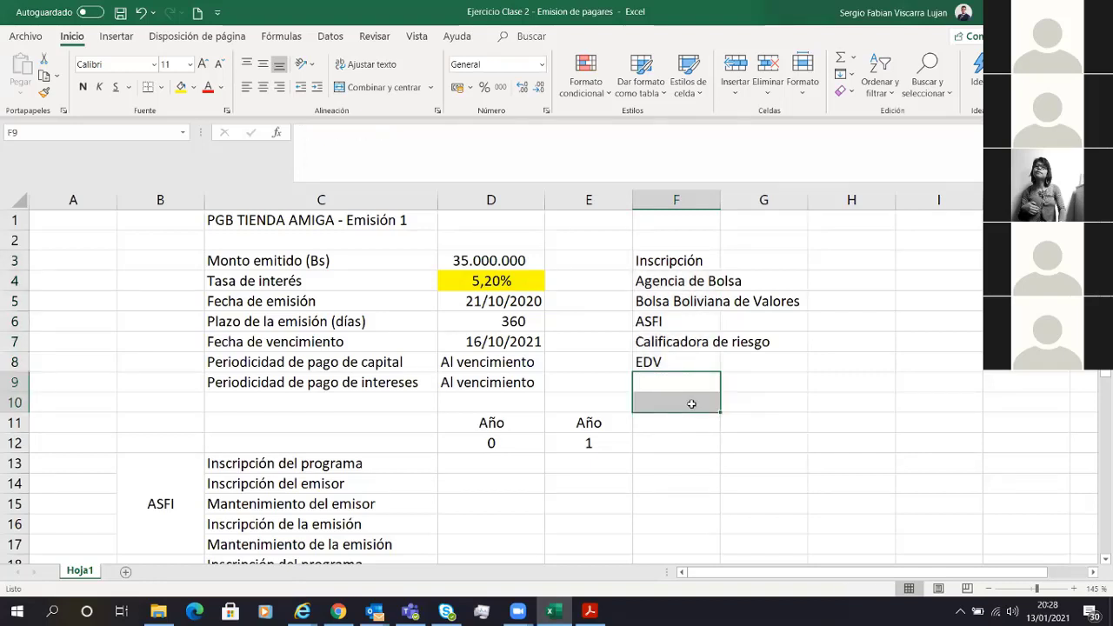
Look over the issuance cost table from row 11 down, relating its ASFI block to the ASFI entry in the side list.
scroll(436, 443, down, 1)
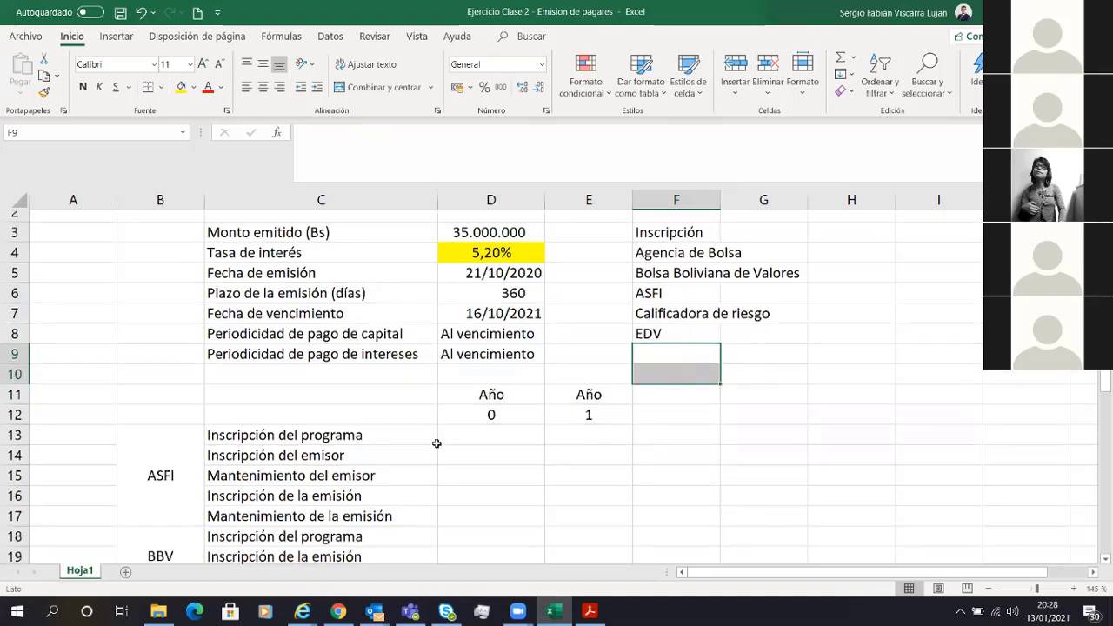
scroll(437, 444, down, 2)
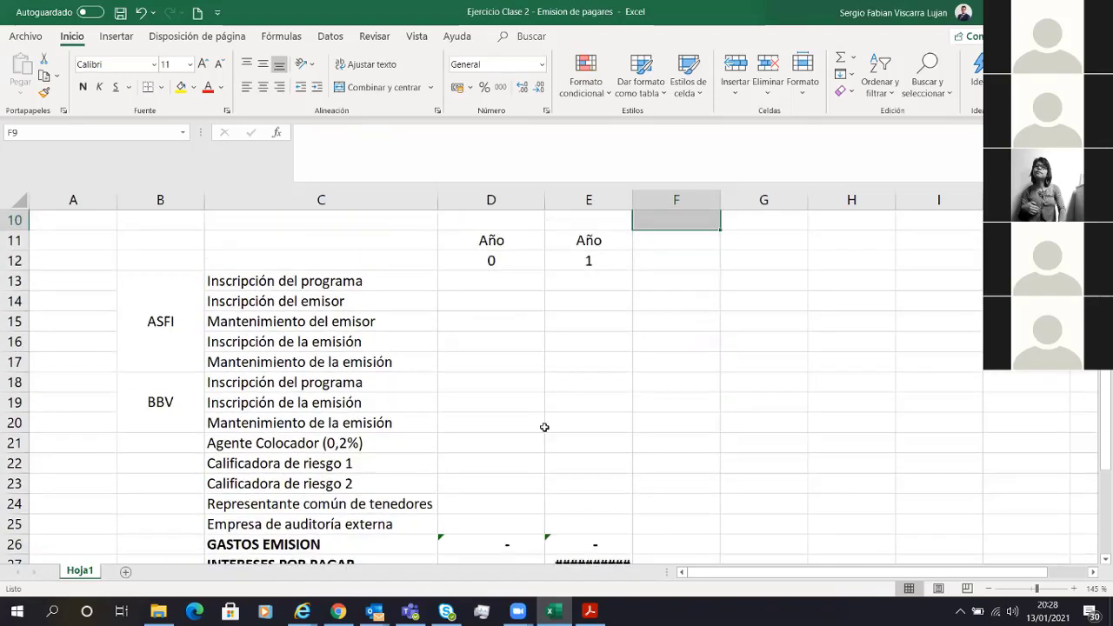
scroll(544, 427, up, 1)
click(213, 380)
click(150, 357)
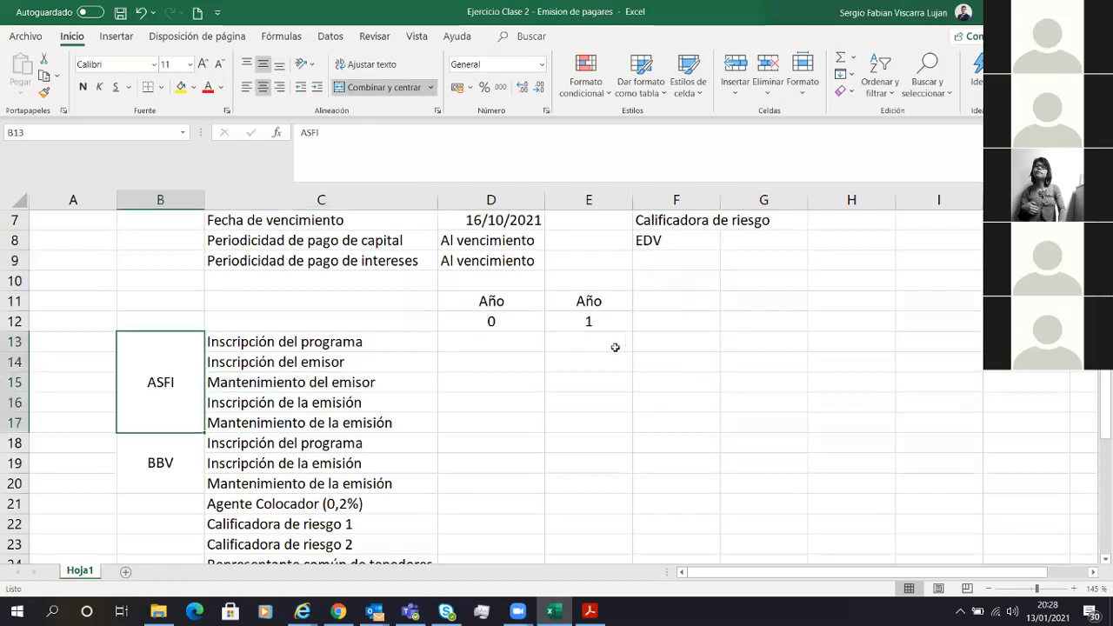
scroll(524, 377, up, 1)
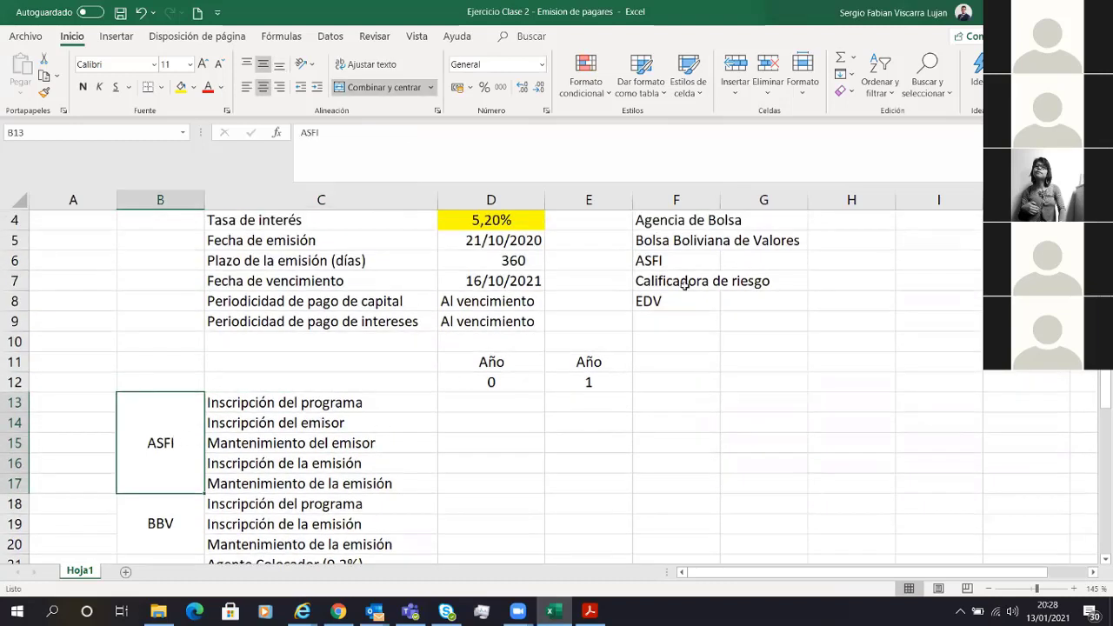
click(665, 256)
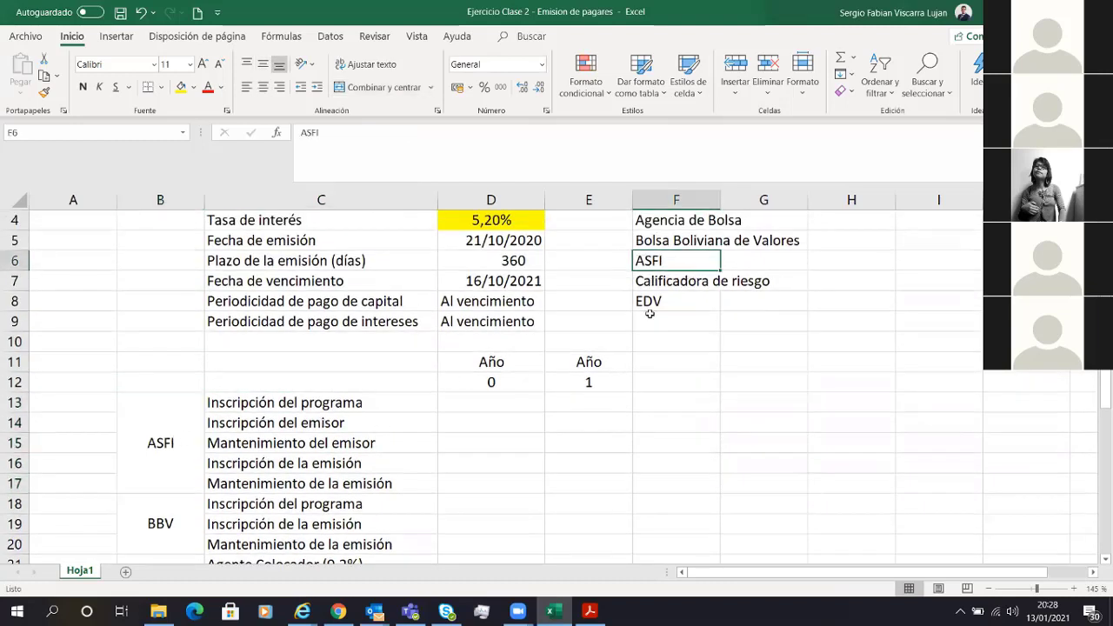
Examine the ASFI program, issuer and issuance cost rows 13 to 16 across the year 0 and year 1 columns.
click(461, 404)
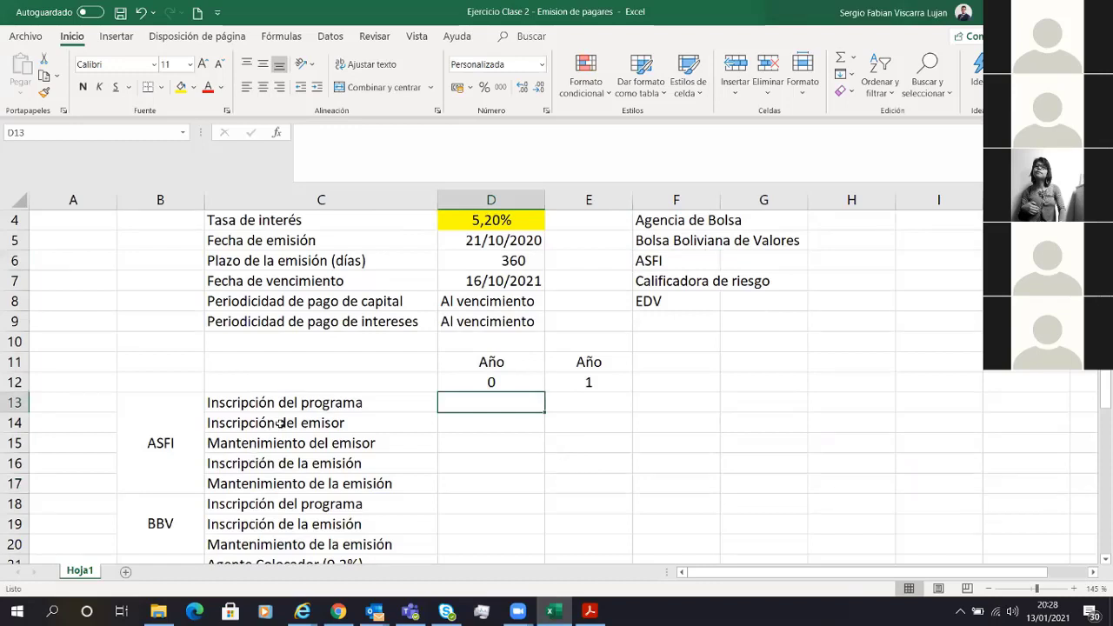
click(396, 399)
drag(396, 400, 600, 410)
click(363, 423)
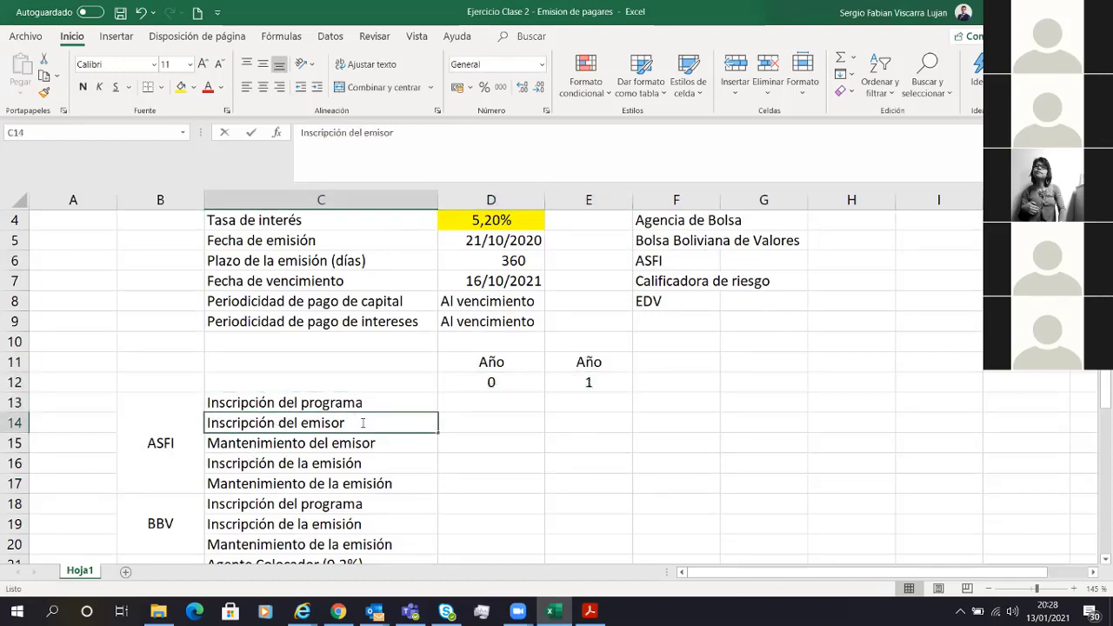
key(Down)
key(Up)
key(Right)
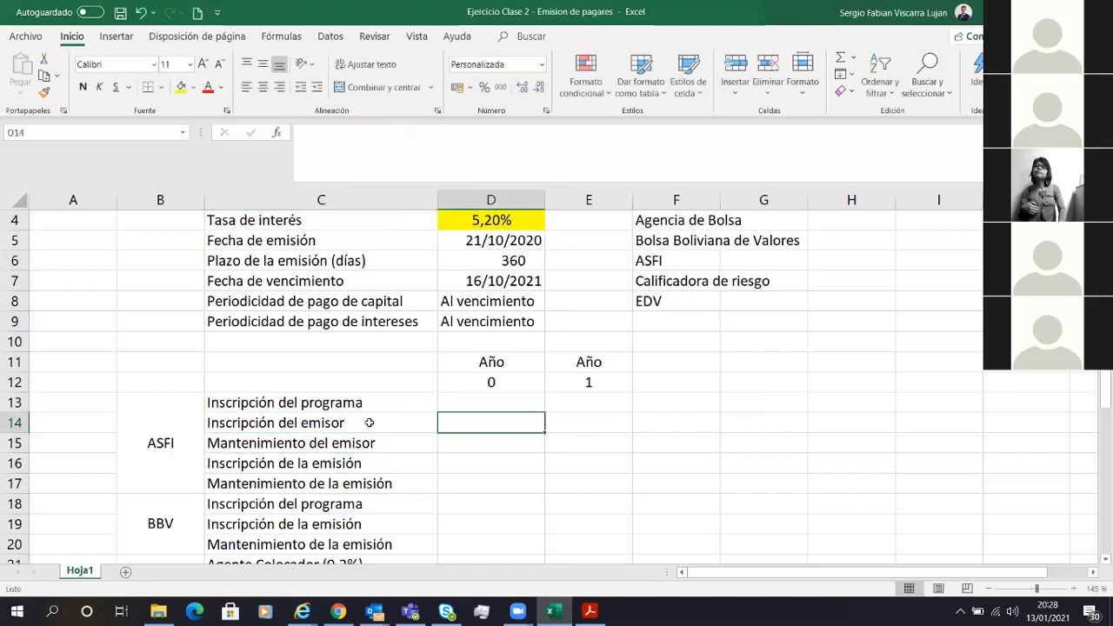
key(Right)
drag(397, 451, 582, 447)
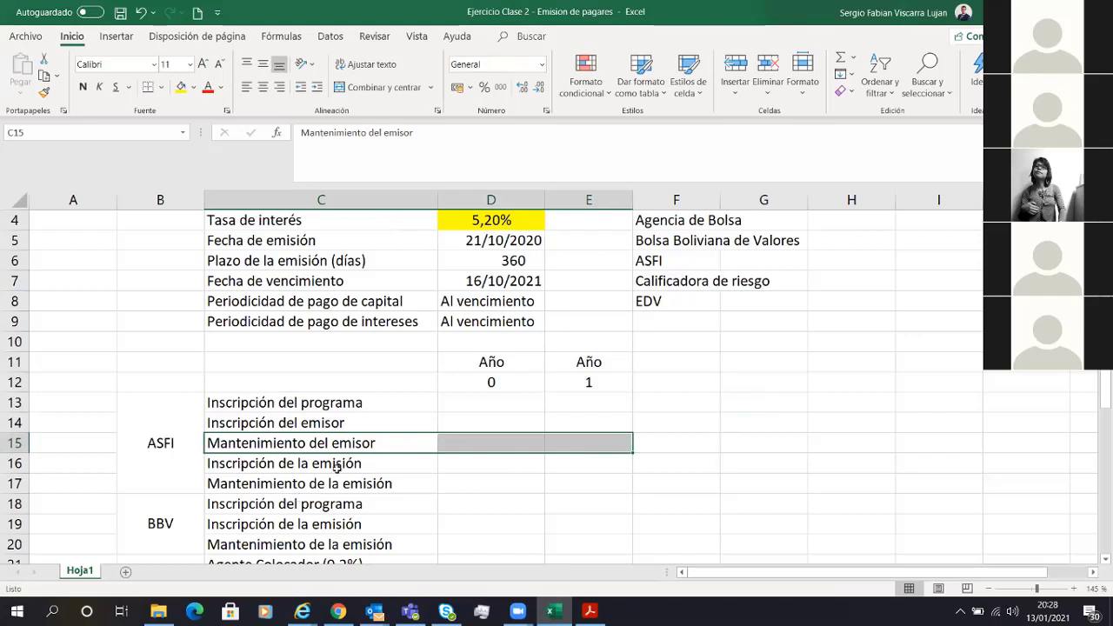
drag(423, 464, 555, 466)
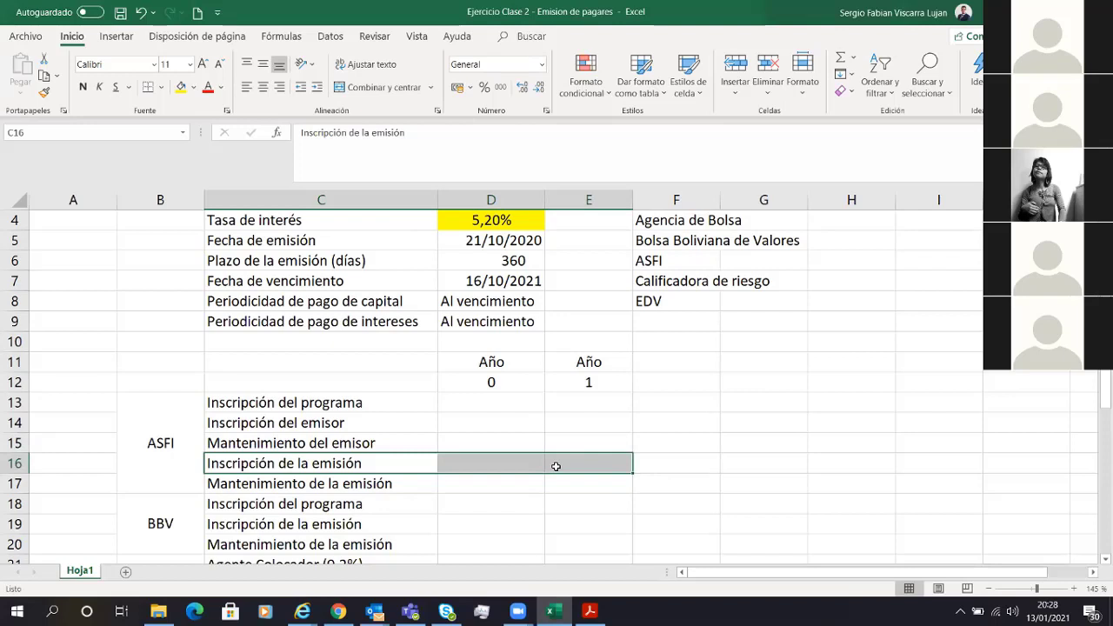
Enter 0 in D13 as the year 0 cost of the ASFI program registration.
key(Right)
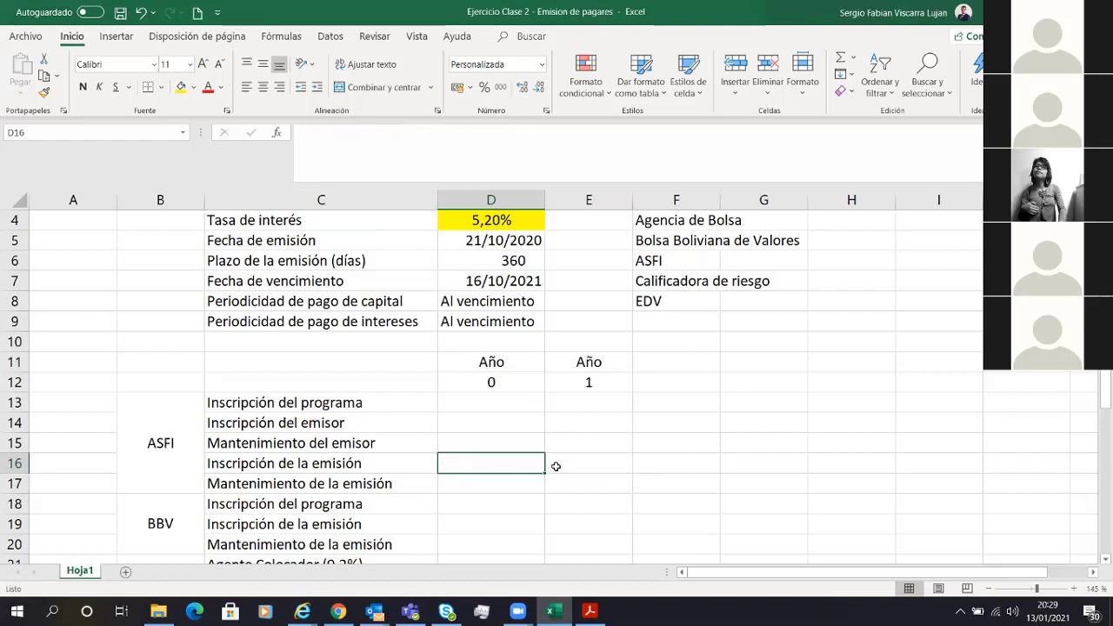
key(Left)
key(Up)
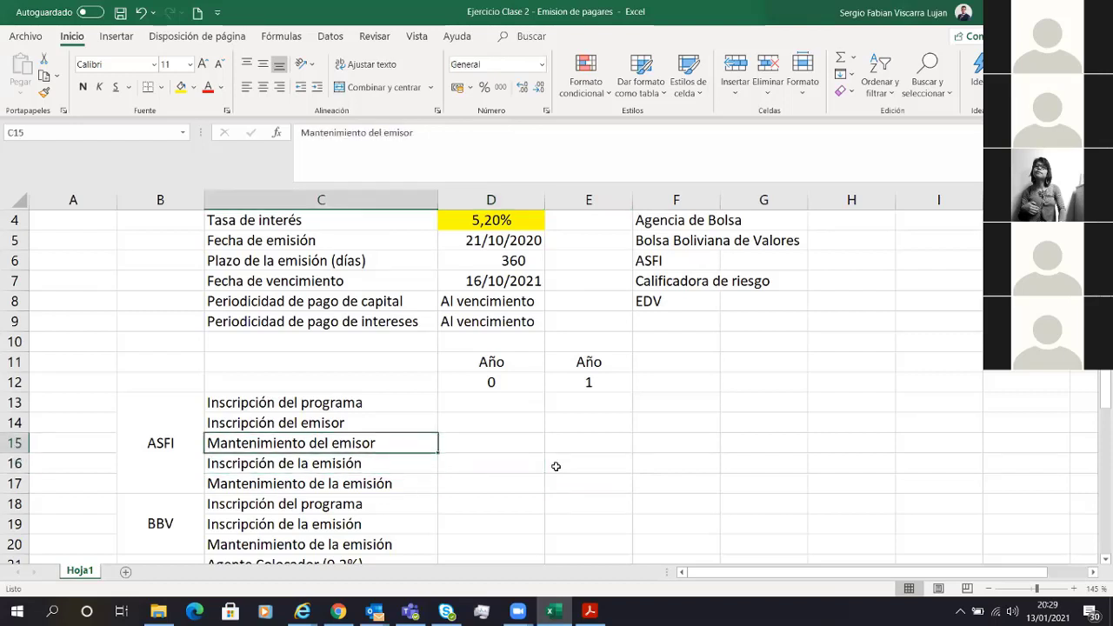
key(Up)
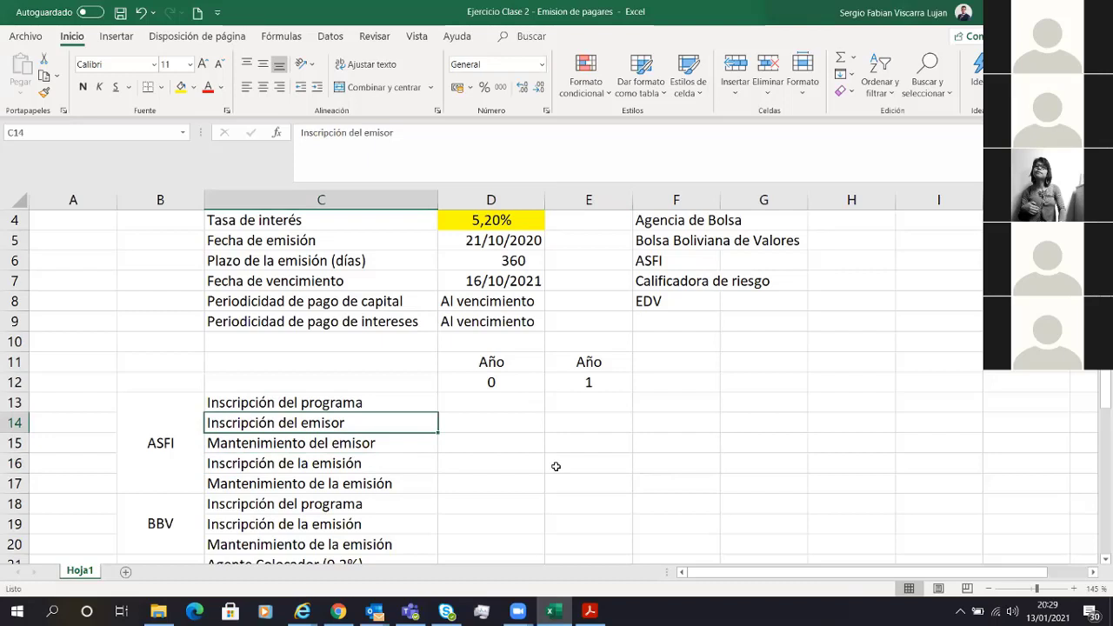
key(Up)
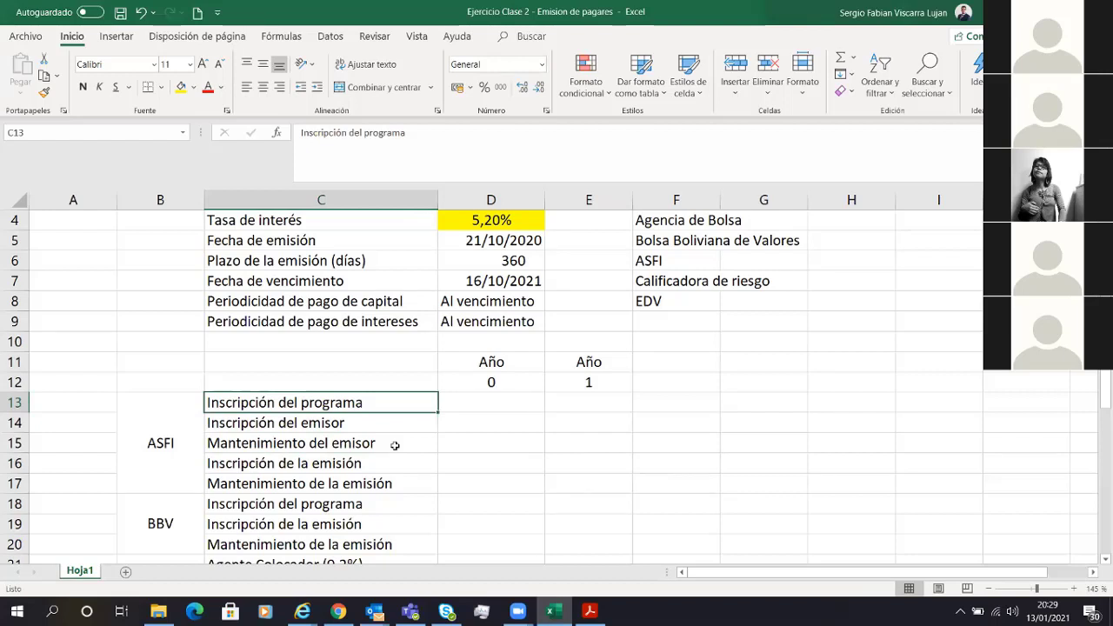
click(480, 415)
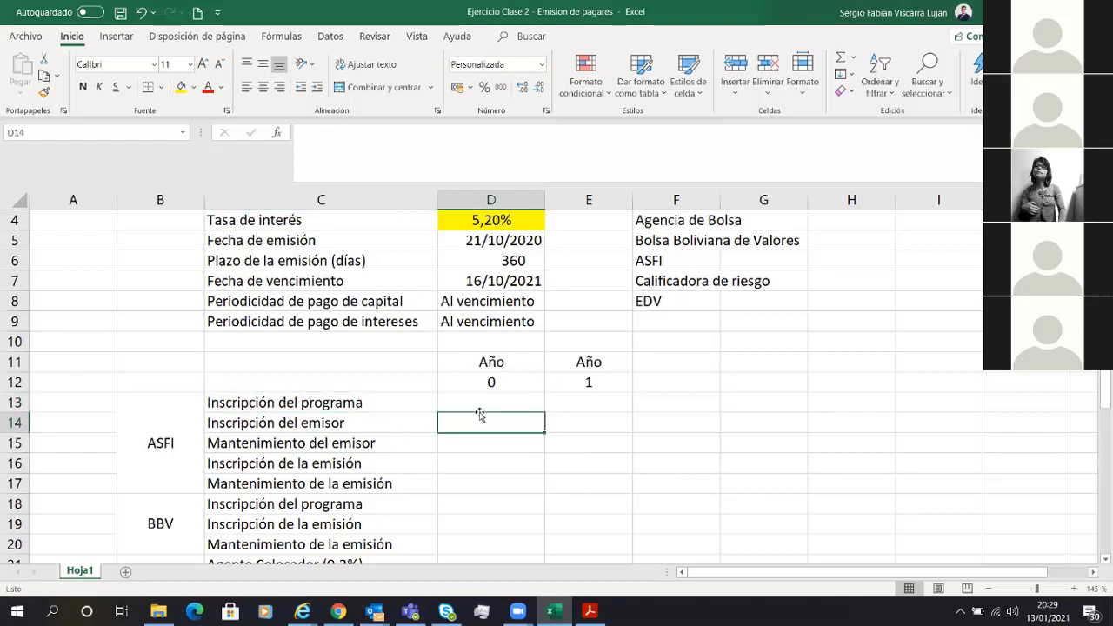
key(Up)
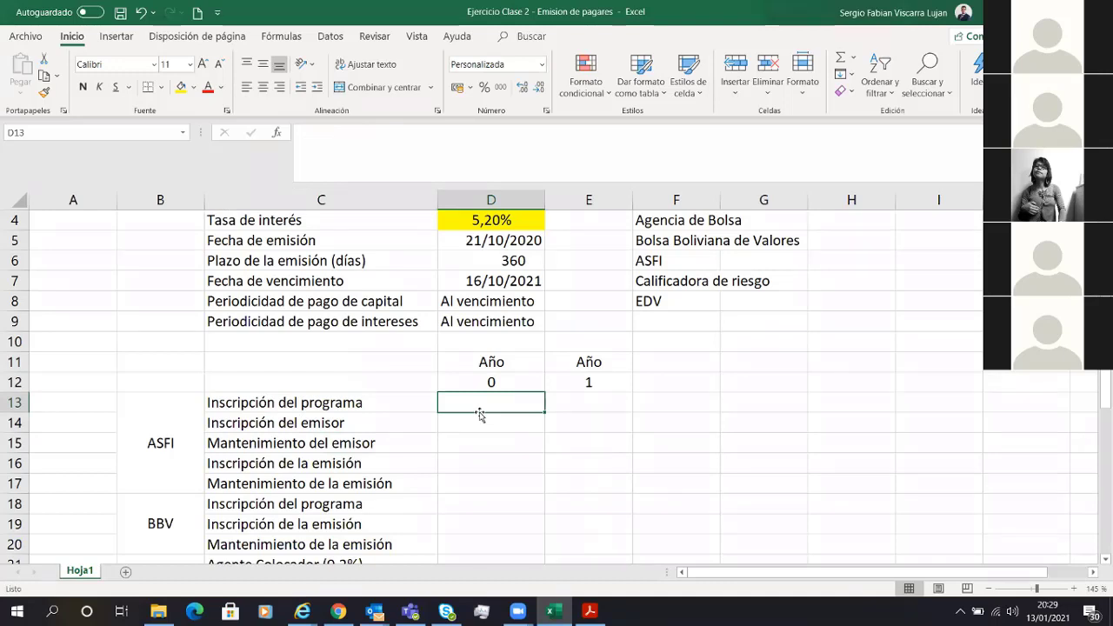
text(0)
key(Return)
key(Up)
key(Down)
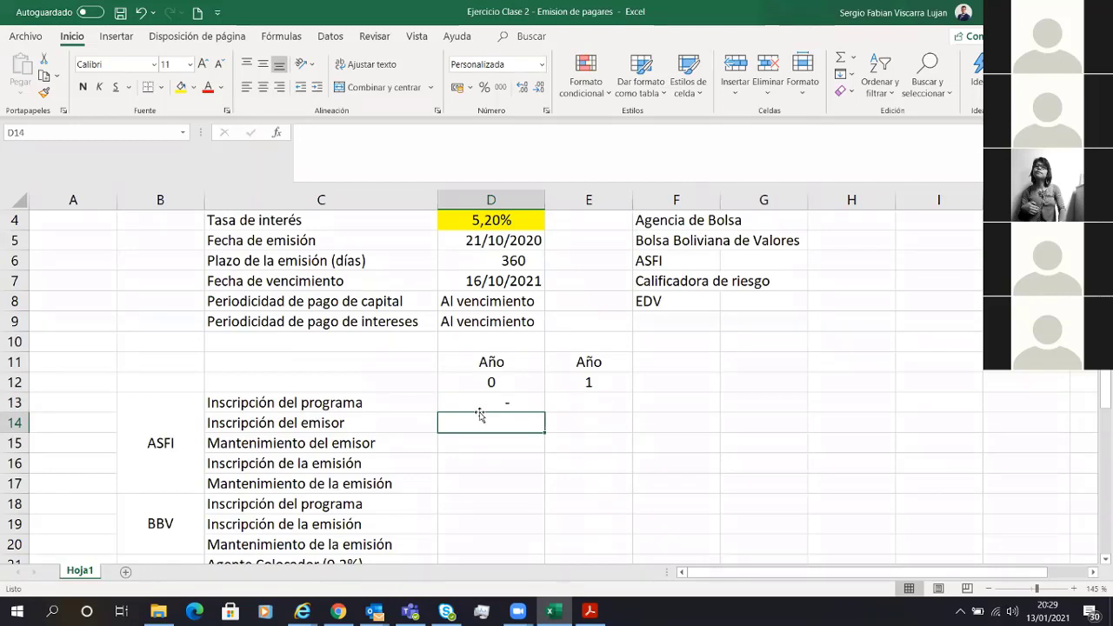
Dismiss the desktop notifications and select D14, the year 0 cell for ASFI issuer registration.
key(Down)
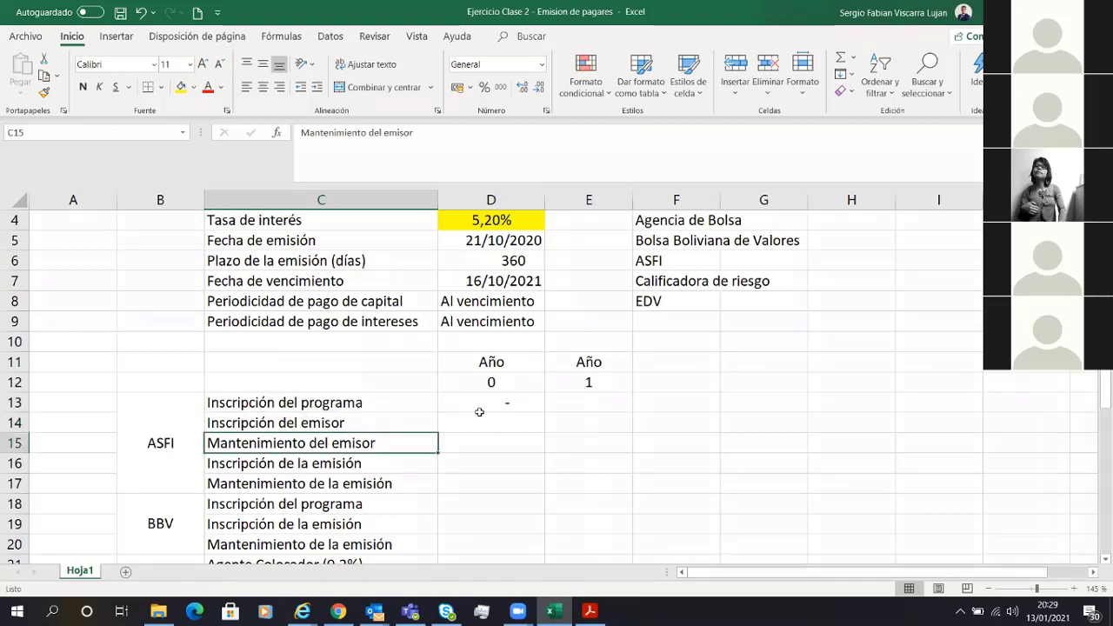
click(480, 417)
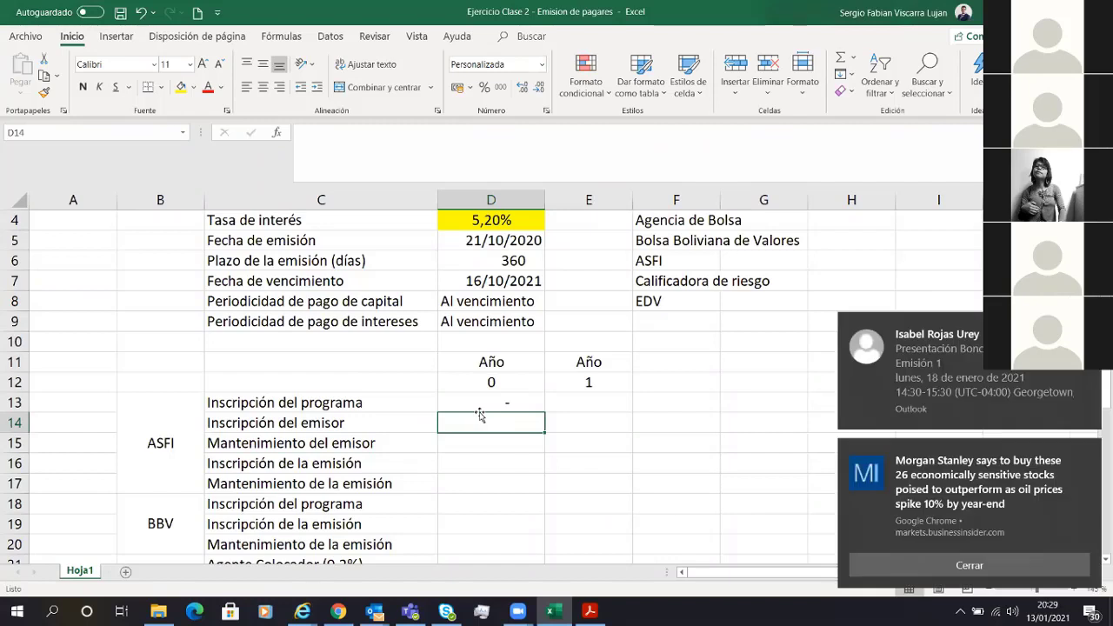
click(890, 561)
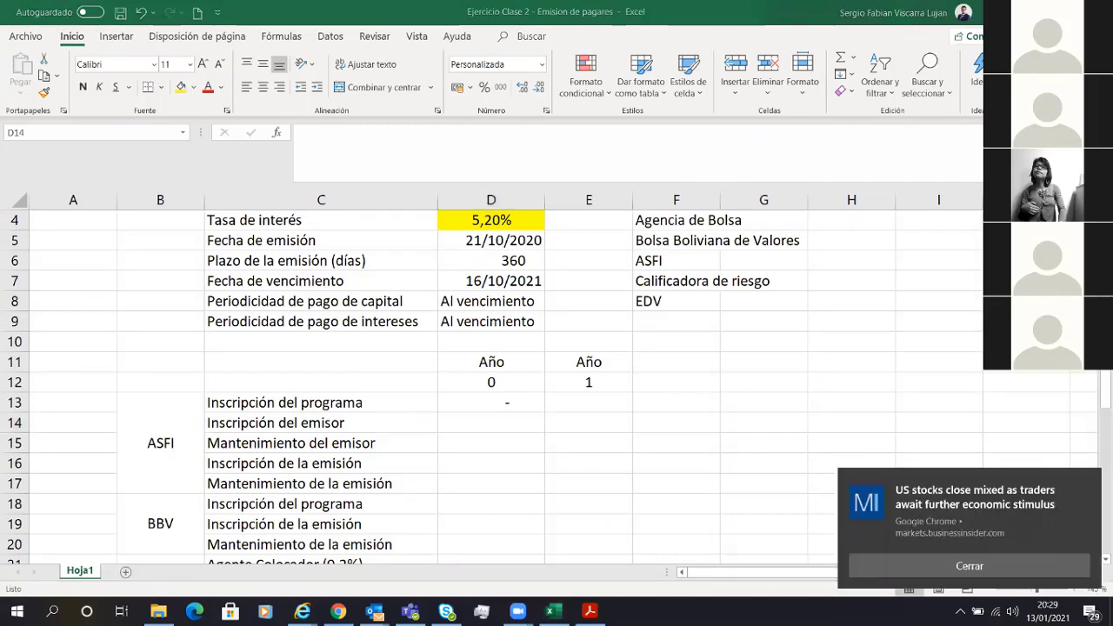
click(857, 559)
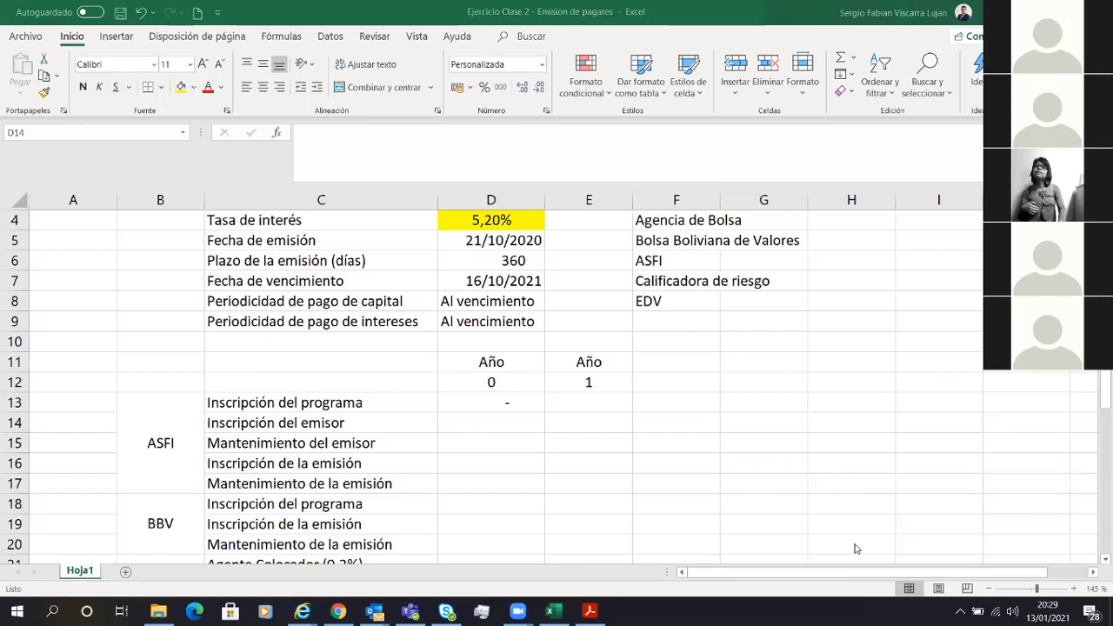
click(857, 563)
click(487, 423)
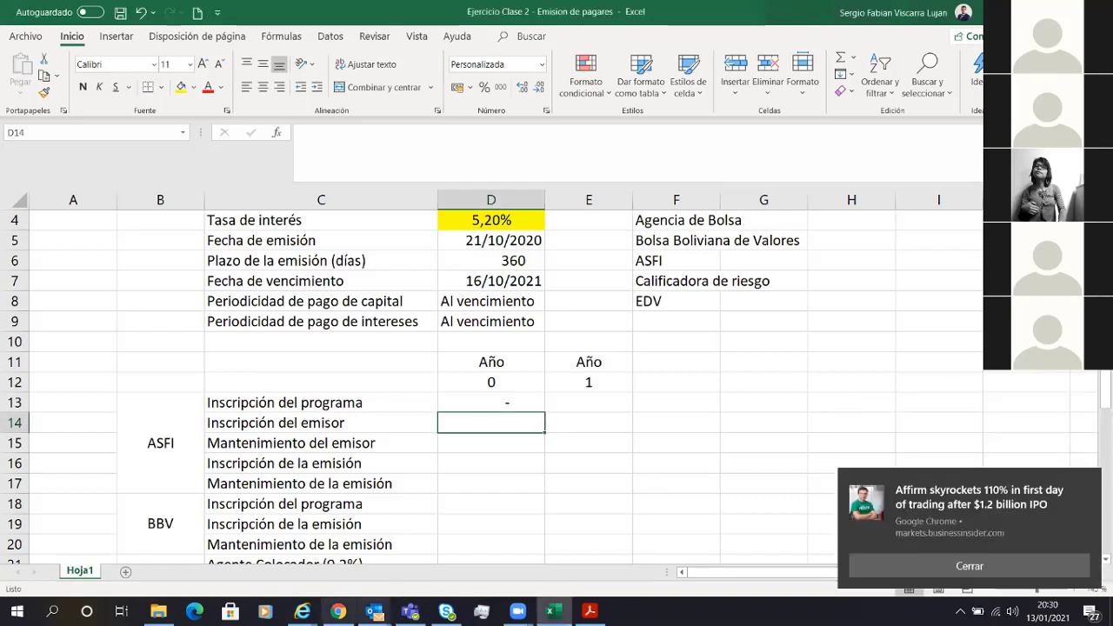
Switch to Internet Explorer and open the Mercado de Valores section from the ASFI home page.
mouse_move(303, 611)
click(271, 579)
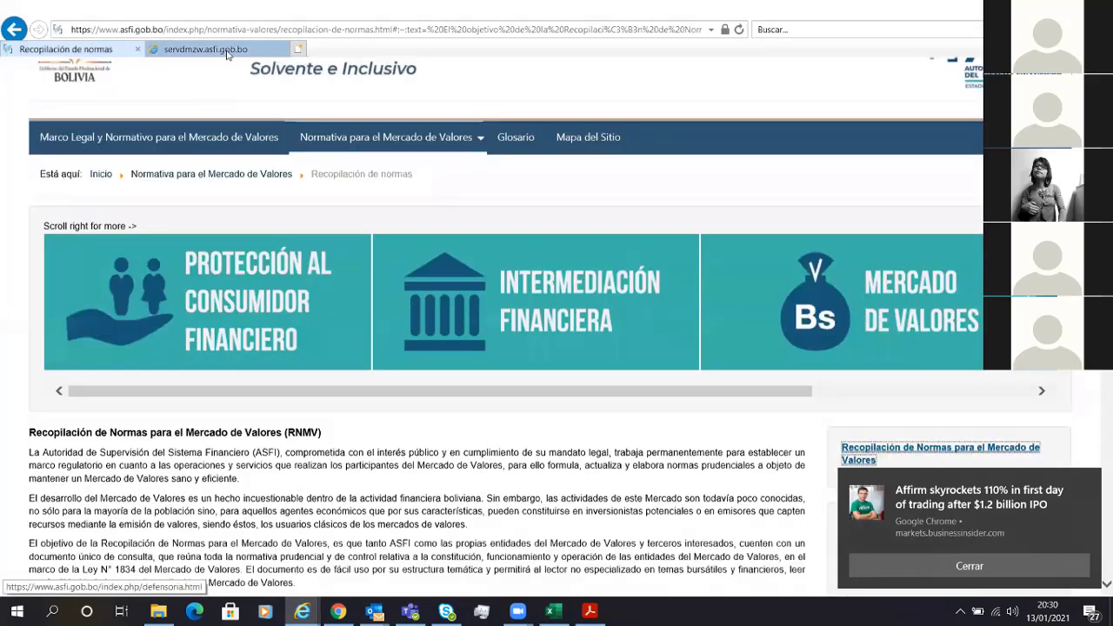
scroll(360, 356, down, 3)
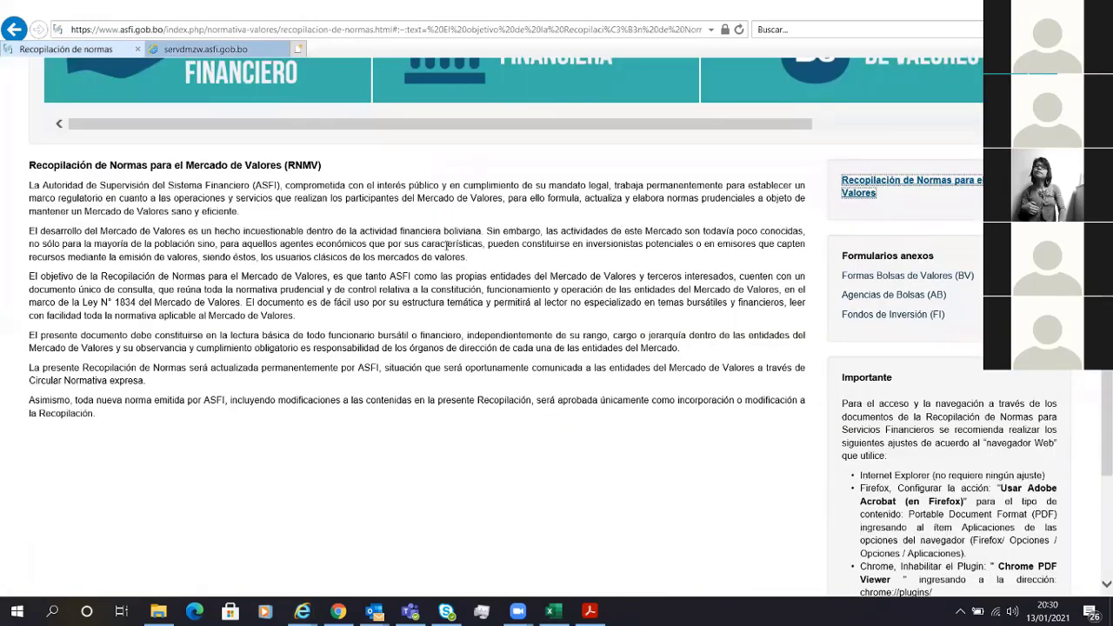
scroll(557, 287, up, 1)
scroll(249, 285, up, 1)
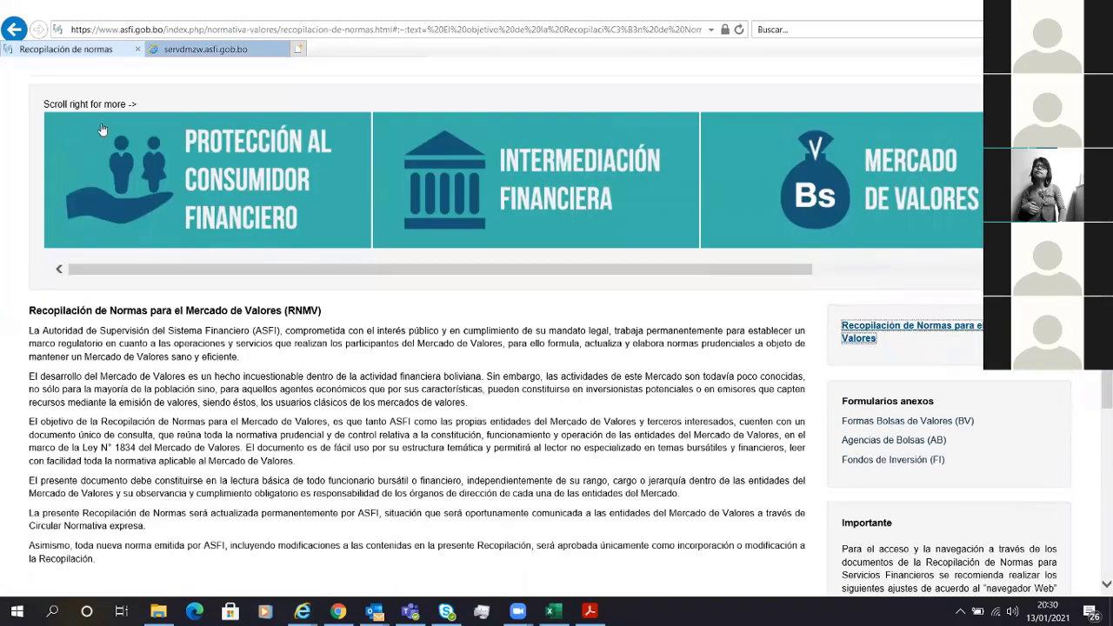
scroll(102, 131, up, 1)
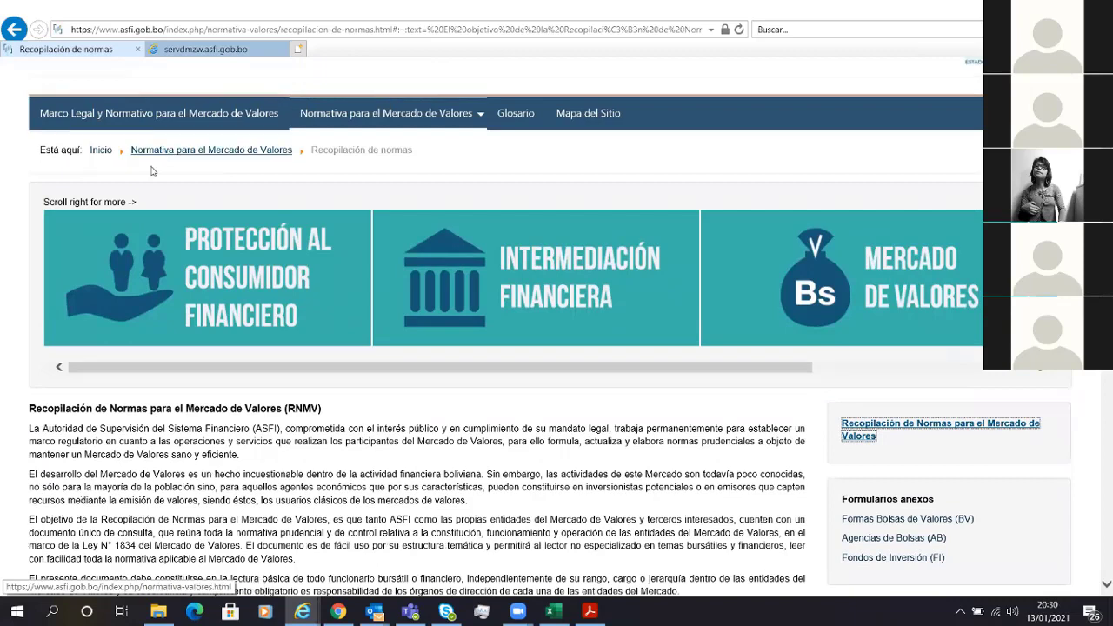
scroll(154, 165, up, 1)
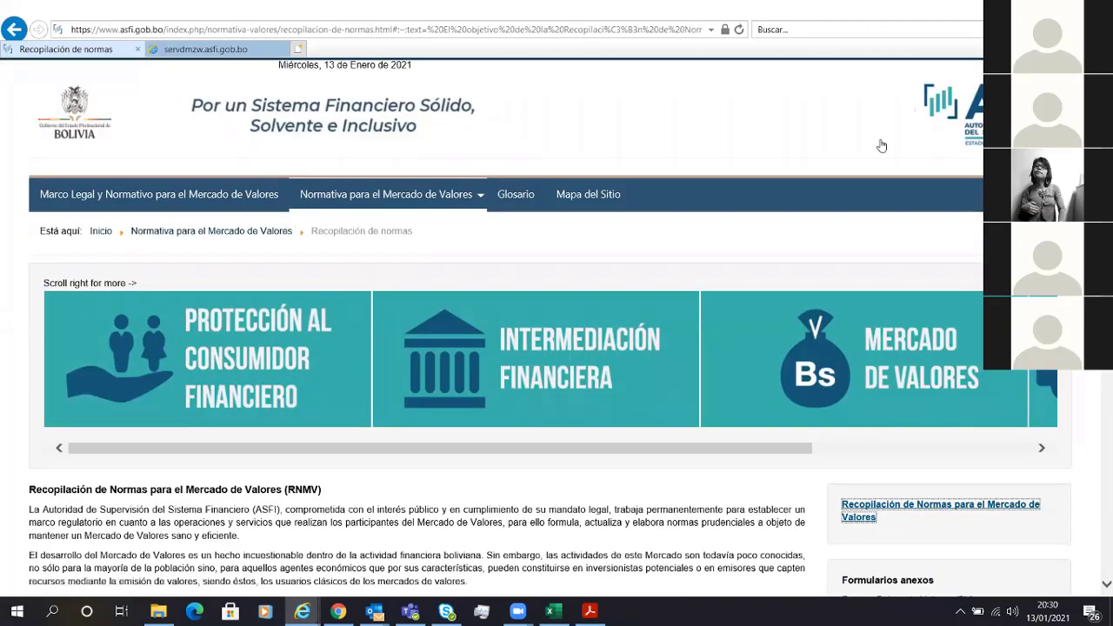
click(956, 139)
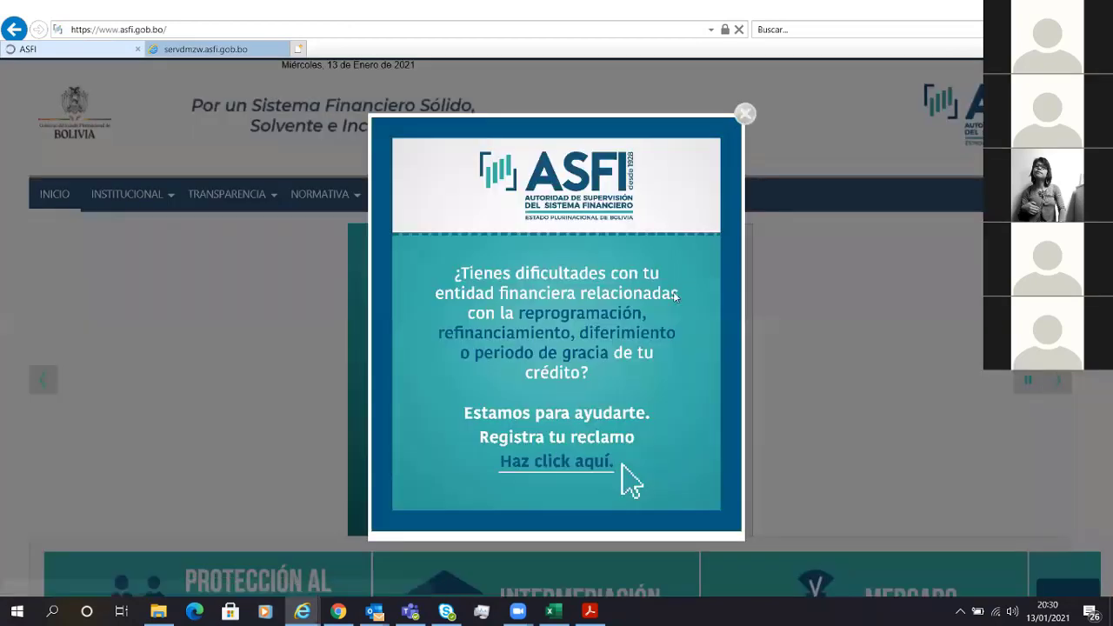
click(774, 415)
scroll(826, 399, down, 3)
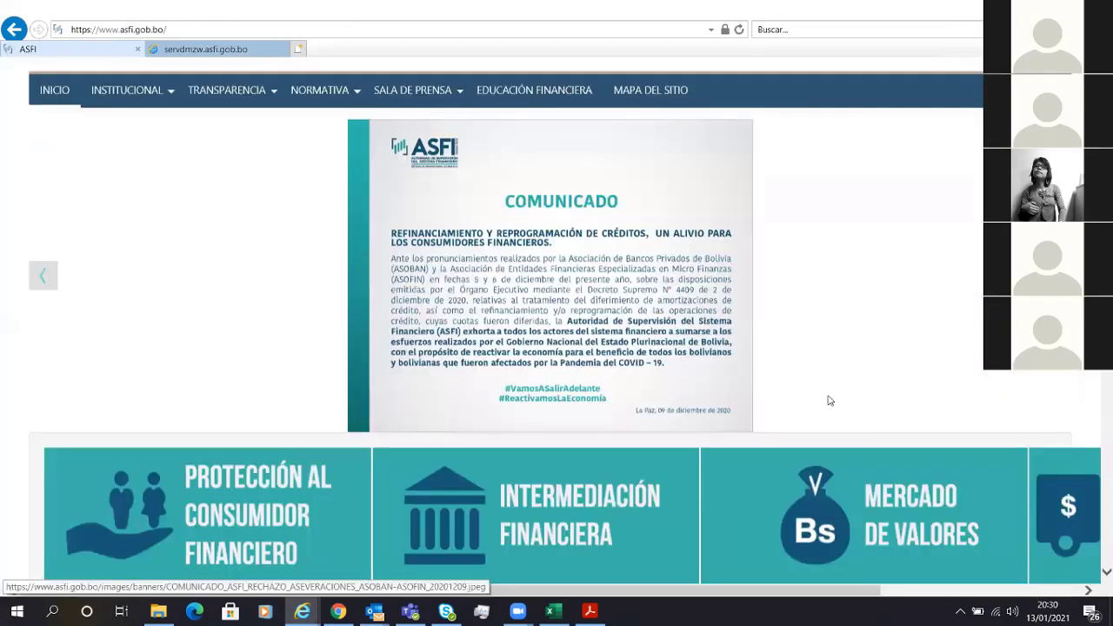
click(870, 348)
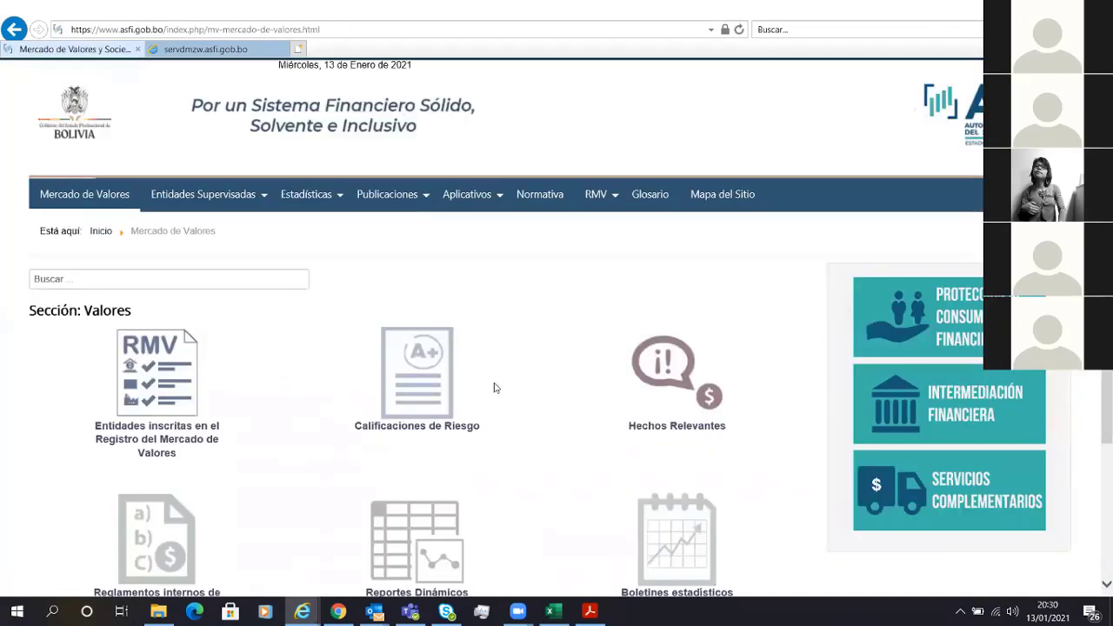
Open the list of entities registered in the Registro del Mercado de Valores and review the issuer registration card of Tienda Amiga ER S.A.
click(178, 445)
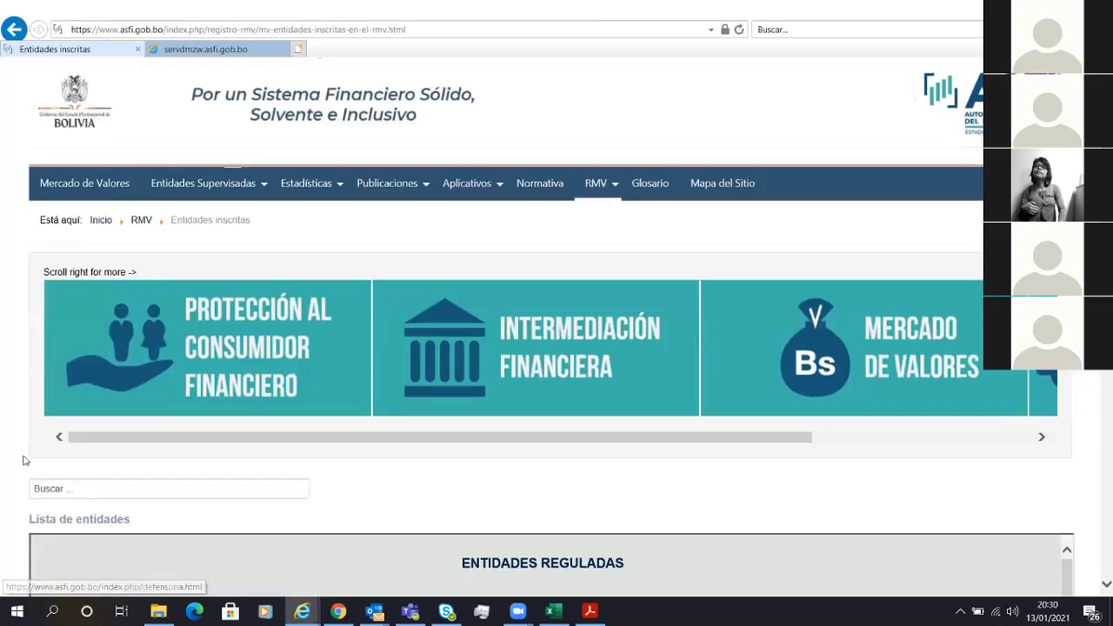
scroll(88, 394, down, 10)
scroll(88, 393, down, 3)
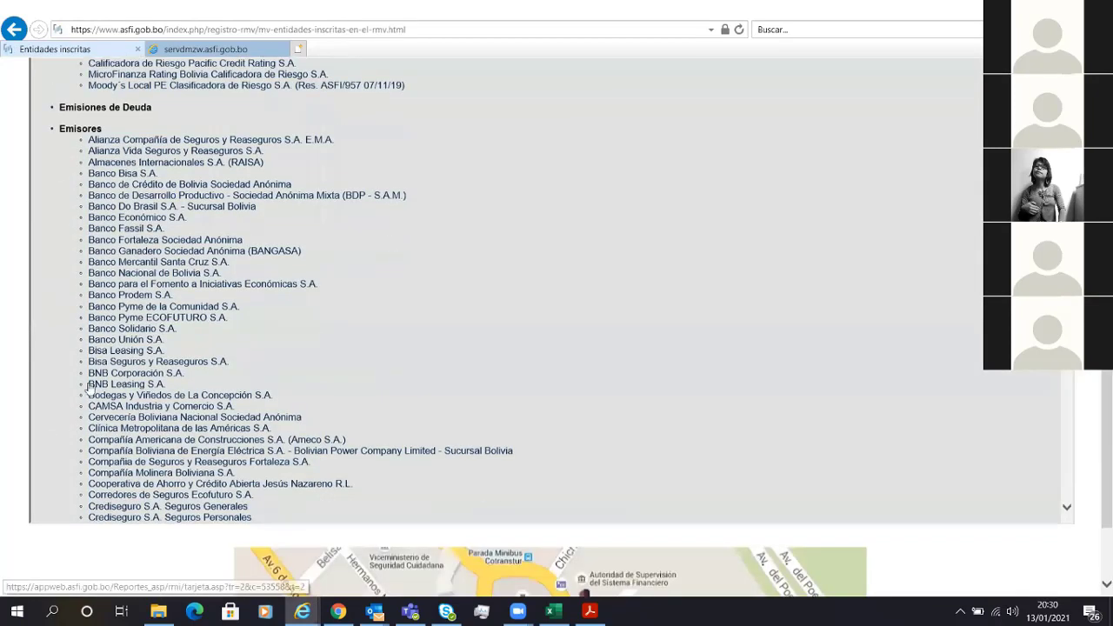
scroll(121, 294, down, 5)
scroll(118, 252, down, 4)
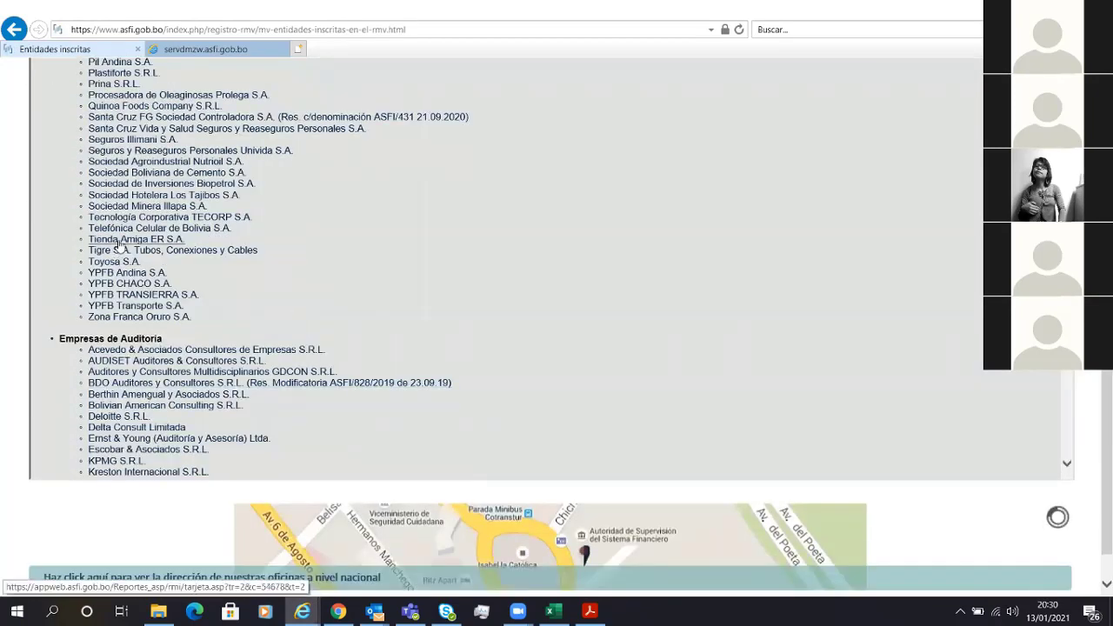
click(119, 244)
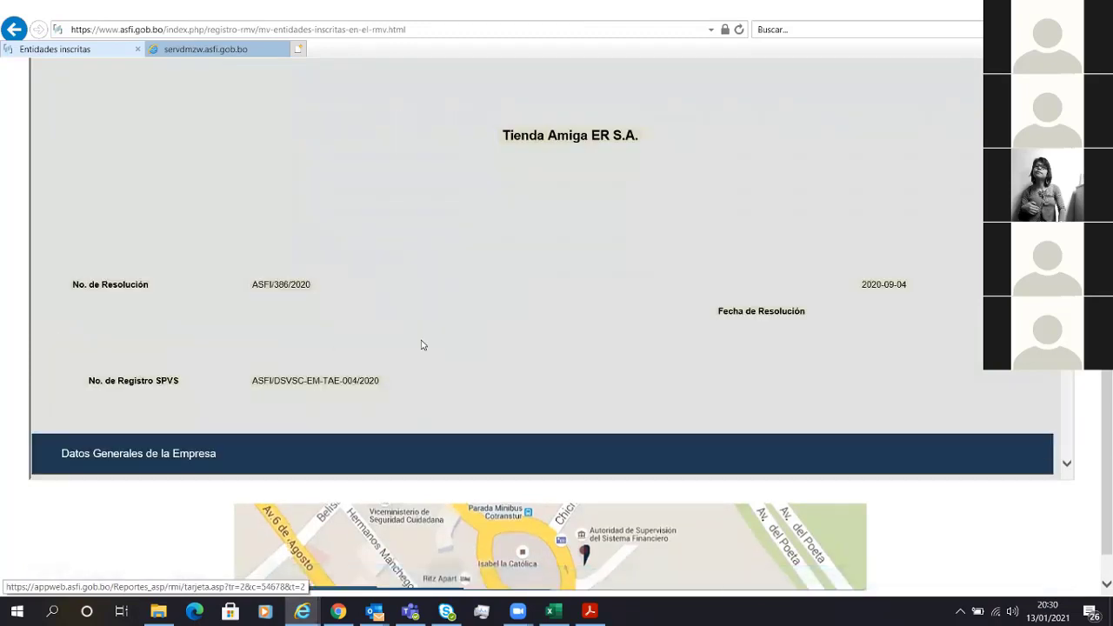
scroll(535, 299, up, 3)
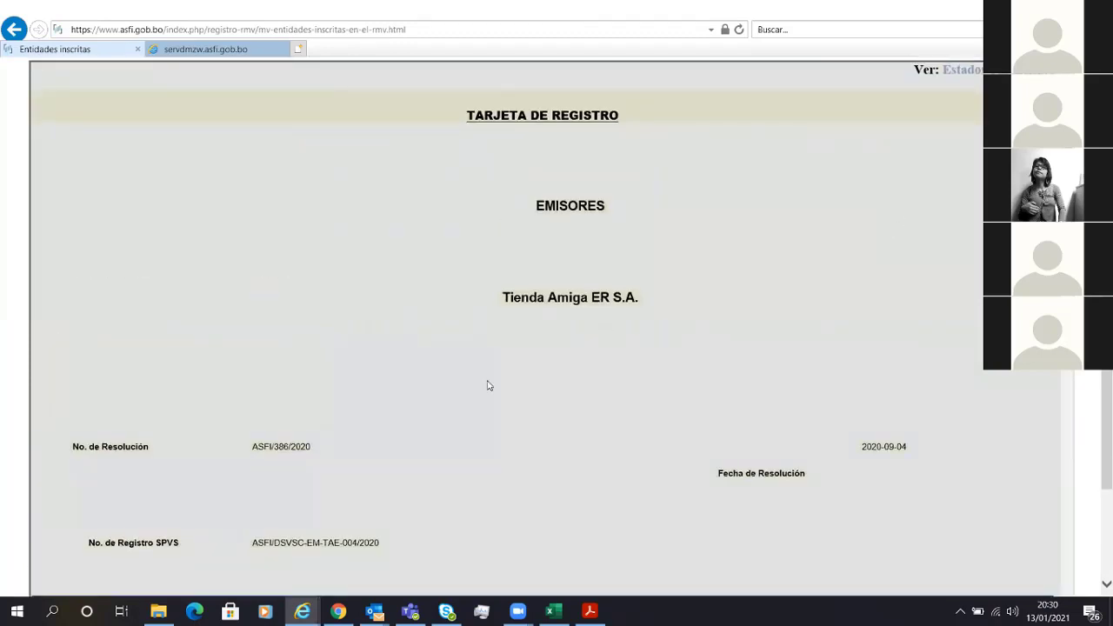
scroll(487, 382, up, 1)
scroll(458, 348, down, 1)
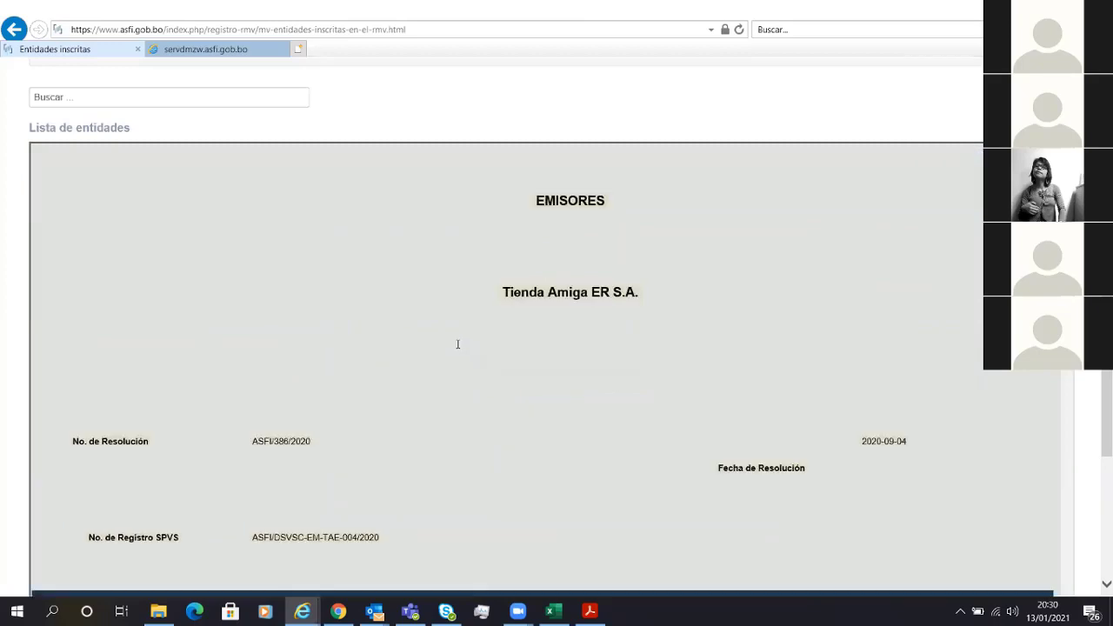
Switch back to Excel and enter =1000*6,96 in D14 as the year 0 ASFI issuer registration cost.
key(alt+Tab)
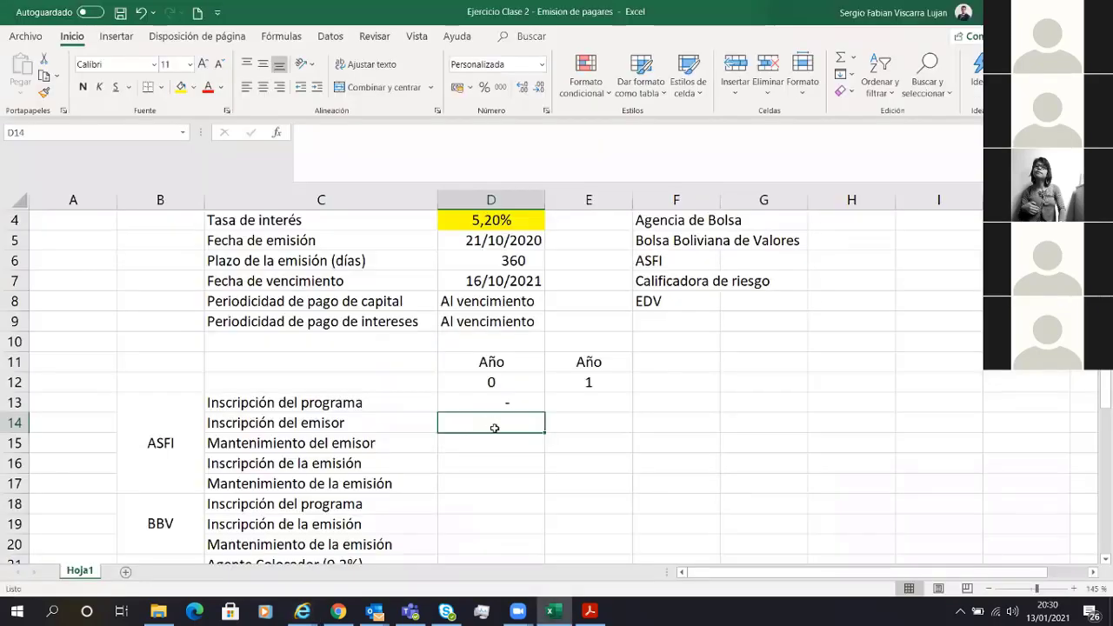
drag(434, 428, 610, 445)
click(472, 425)
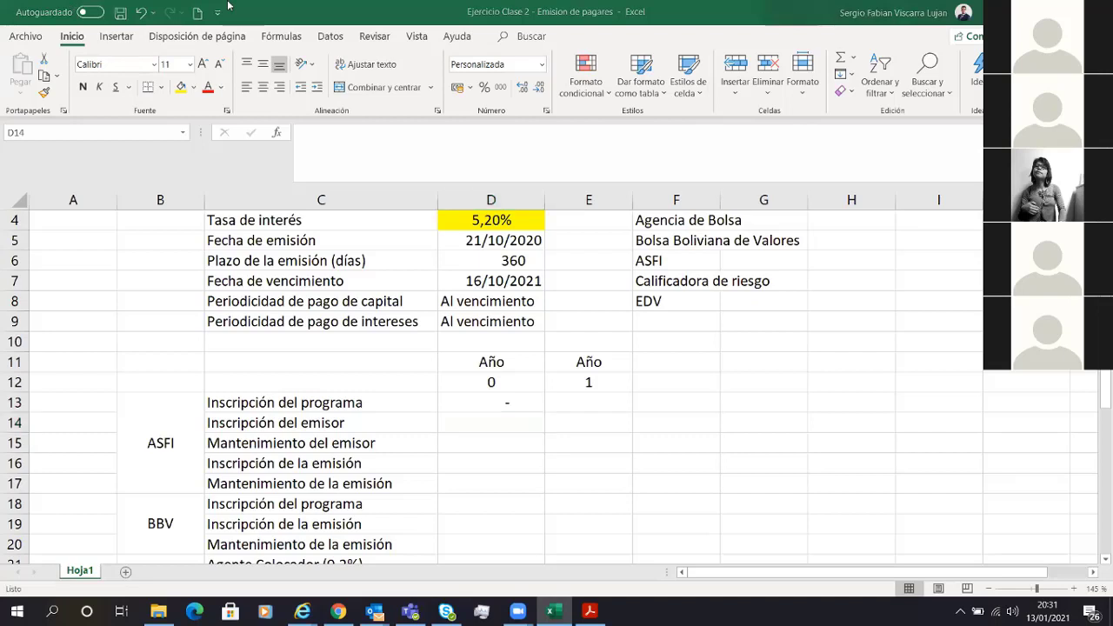
scroll(507, 427, down, 3)
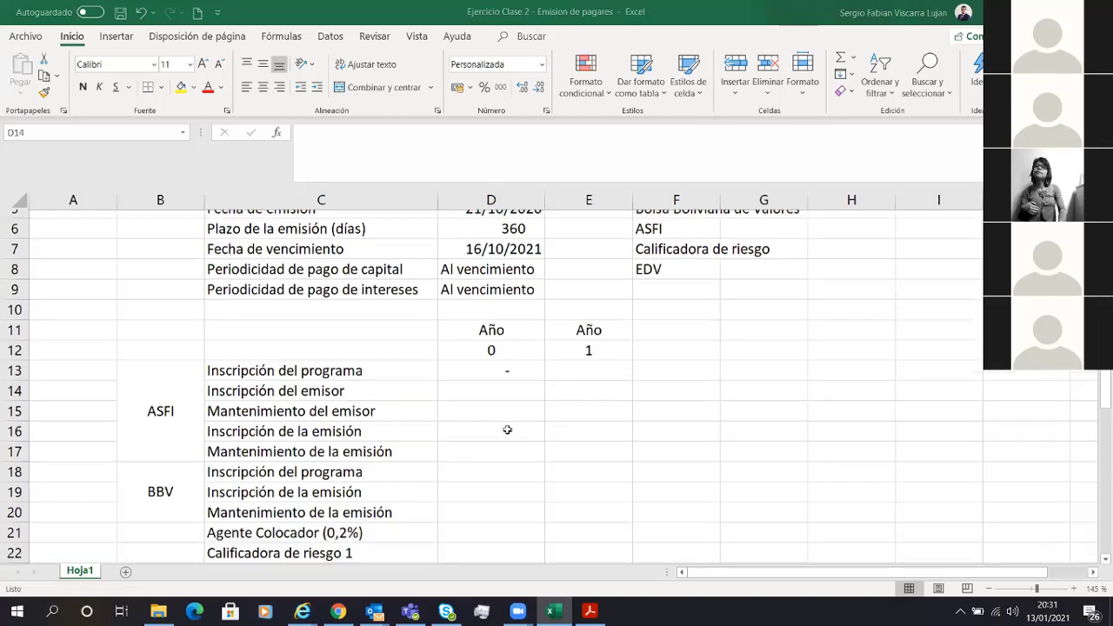
click(497, 375)
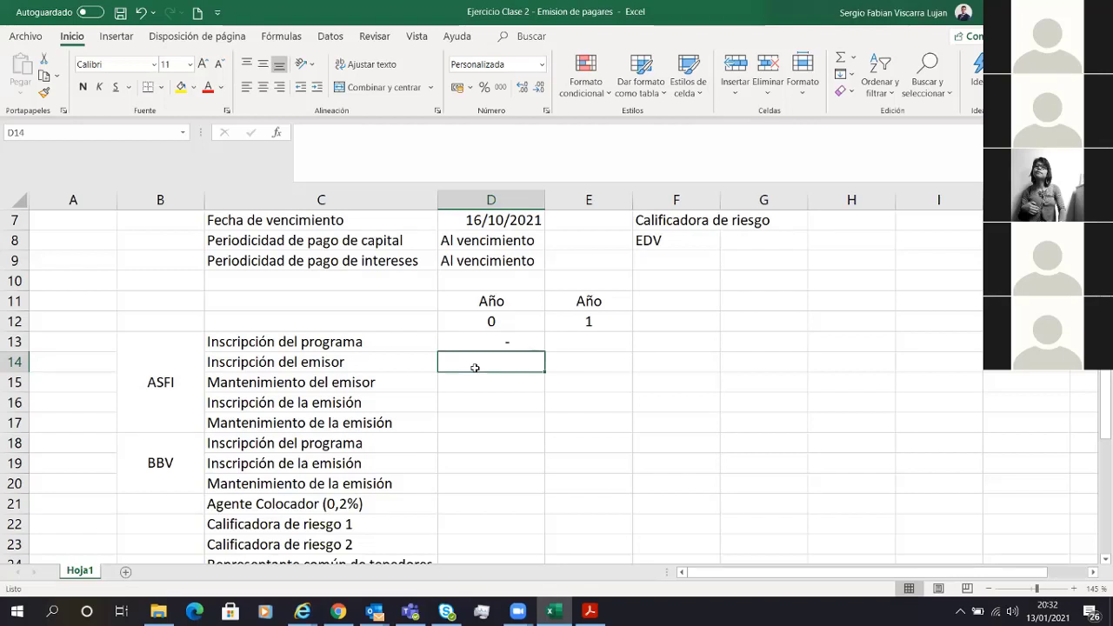
text(=)
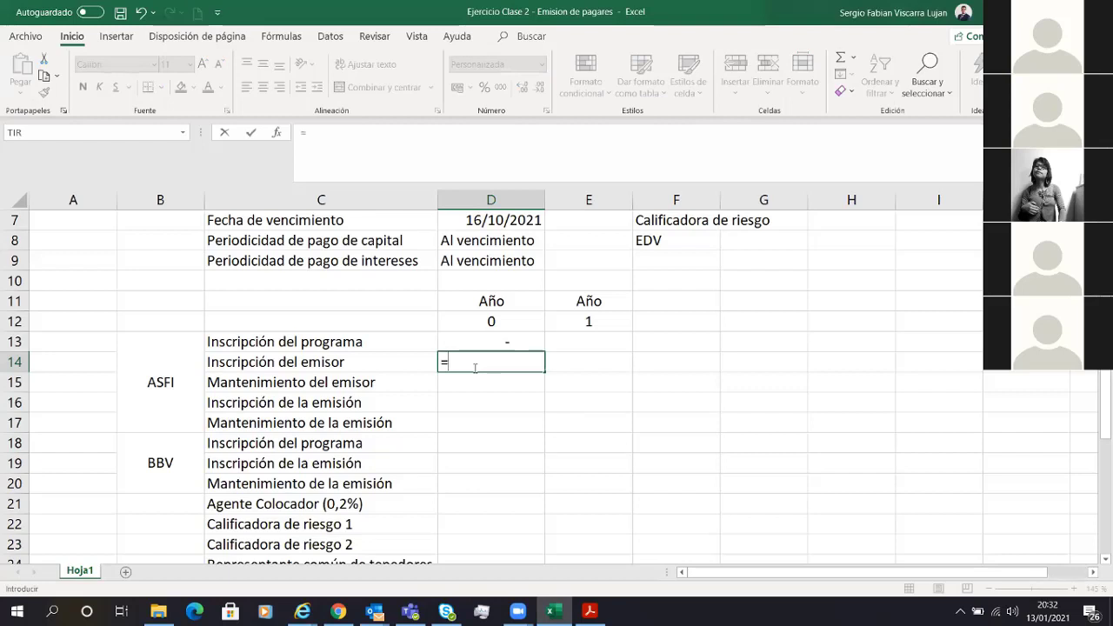
text(6)
key(BackSpace)
text(1000)
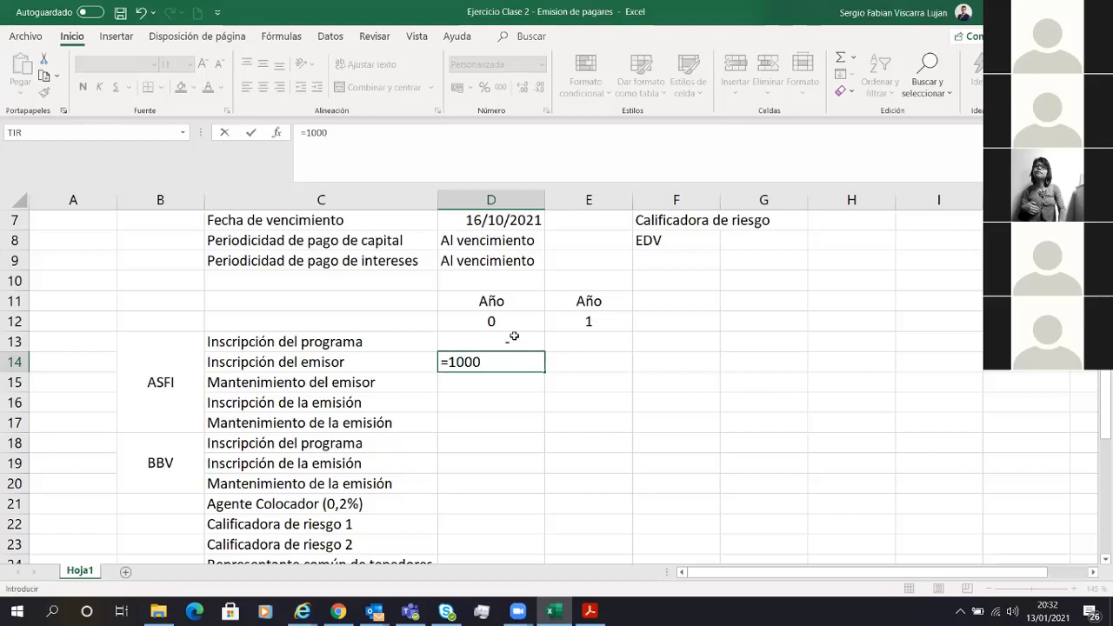
text(*6,96)
key(Return)
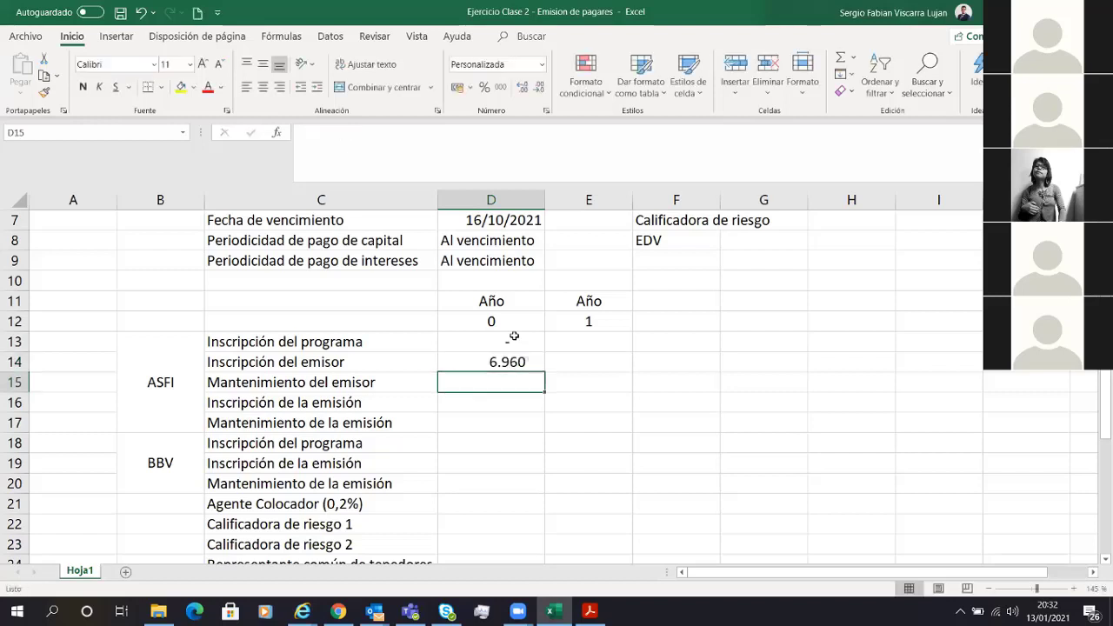
Enter a formula in E15 that takes the year 1 ASFI issuer maintenance cost from the issuer registration cost in D14.
key(Up)
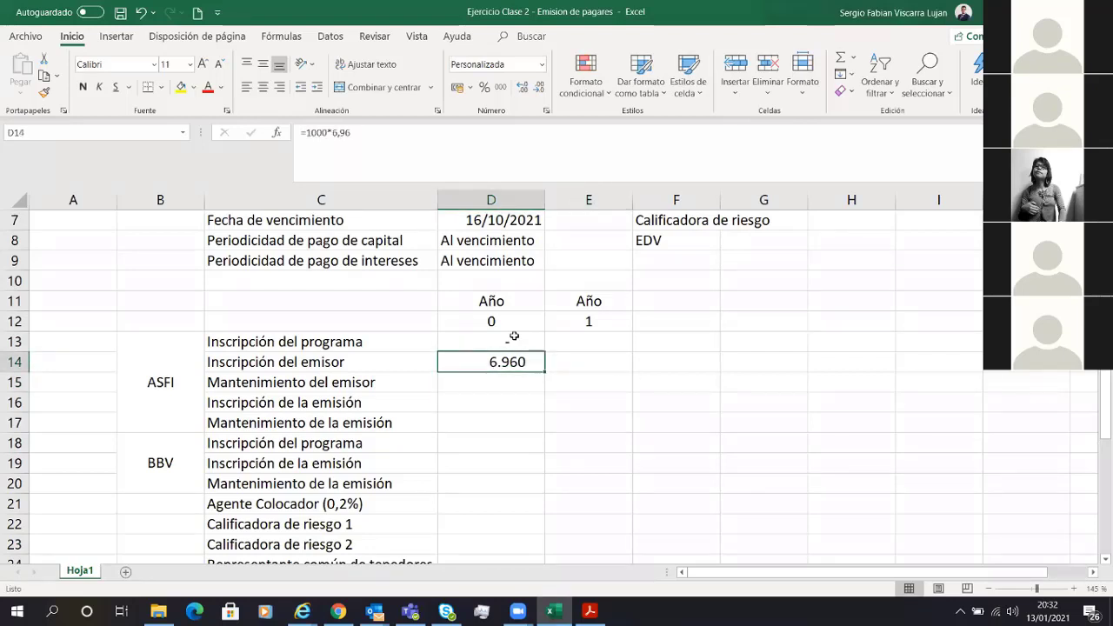
key(Right)
key(Down)
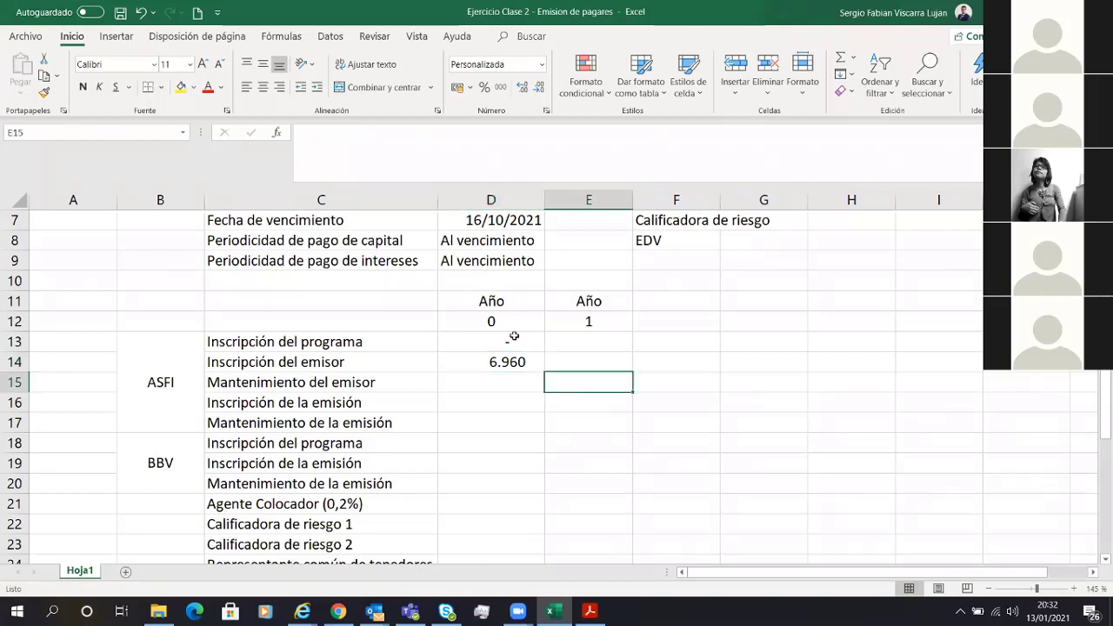
text(=)
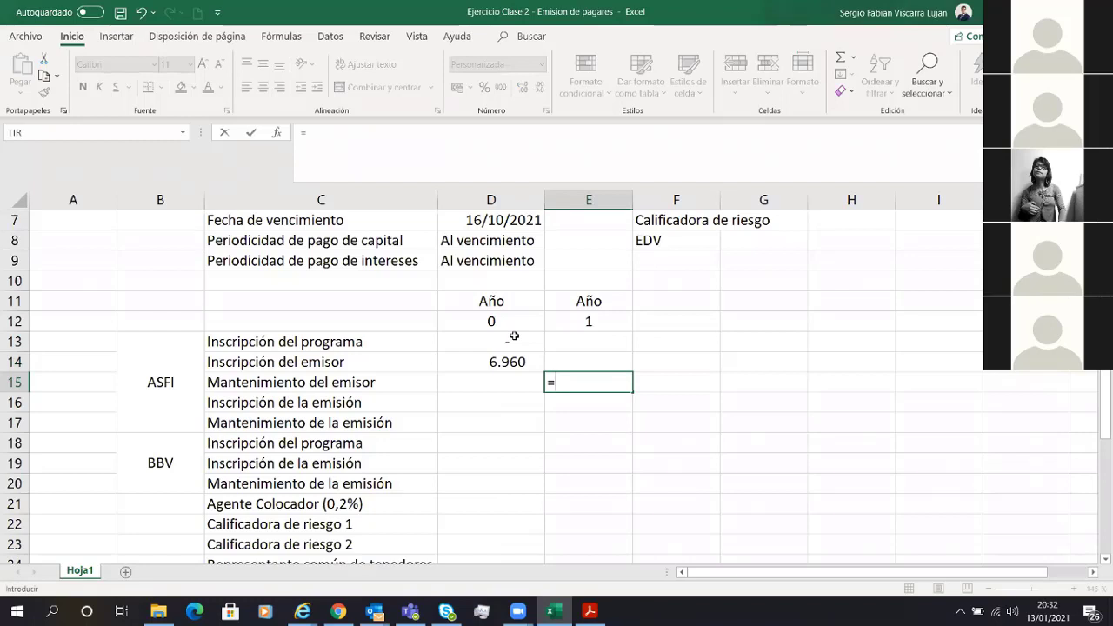
key(Left)
key(Up)
key(Return)
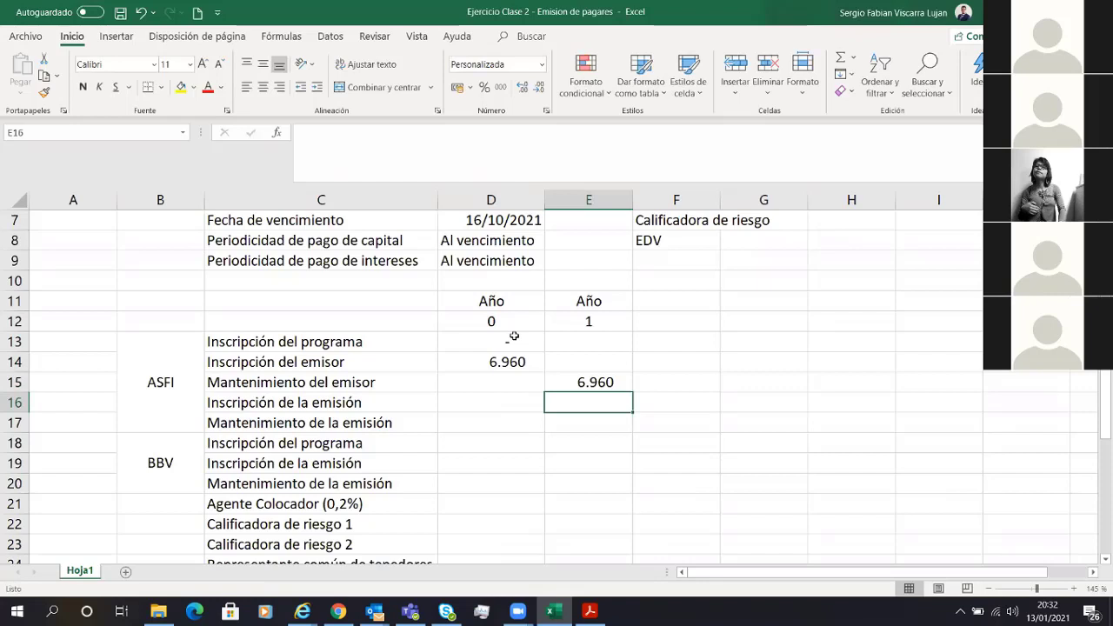
Review the ASFI emission registration and maintenance rows, C16:E17, and the Monto emitido (Bs) figure they depend on.
key(Left)
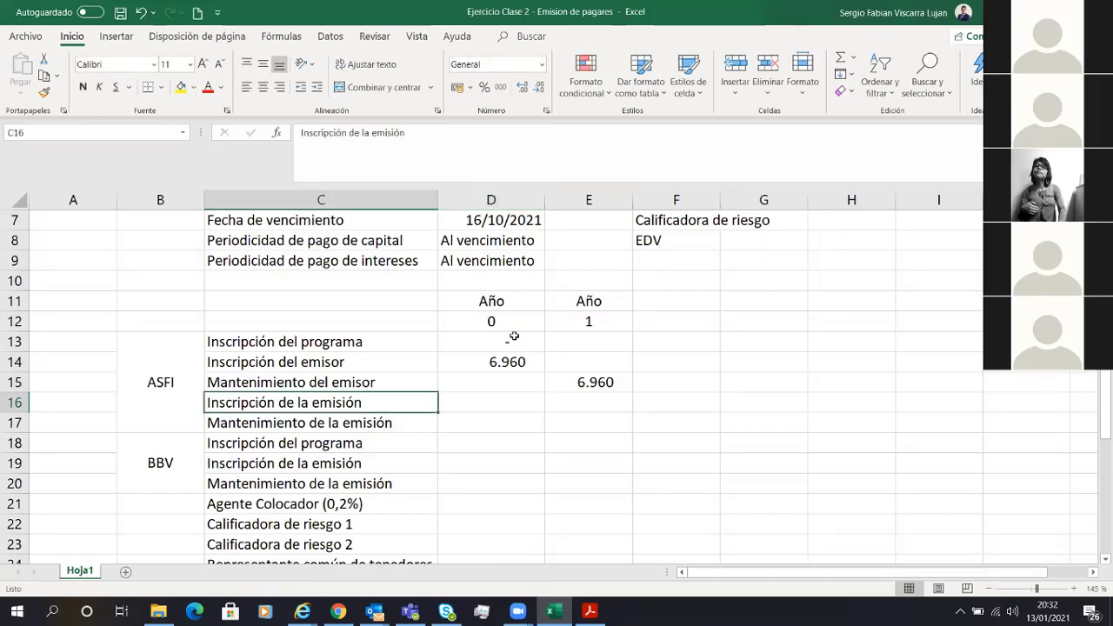
key(Down)
key(Up)
key(shift+Down)
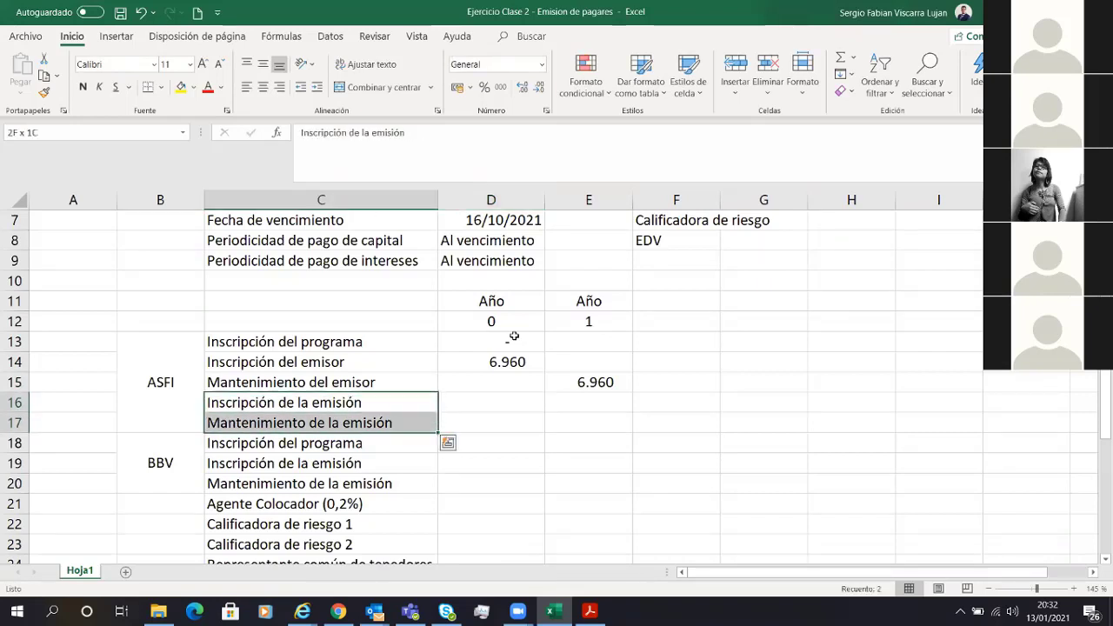
key(shift+Right)
key(shift+Right)
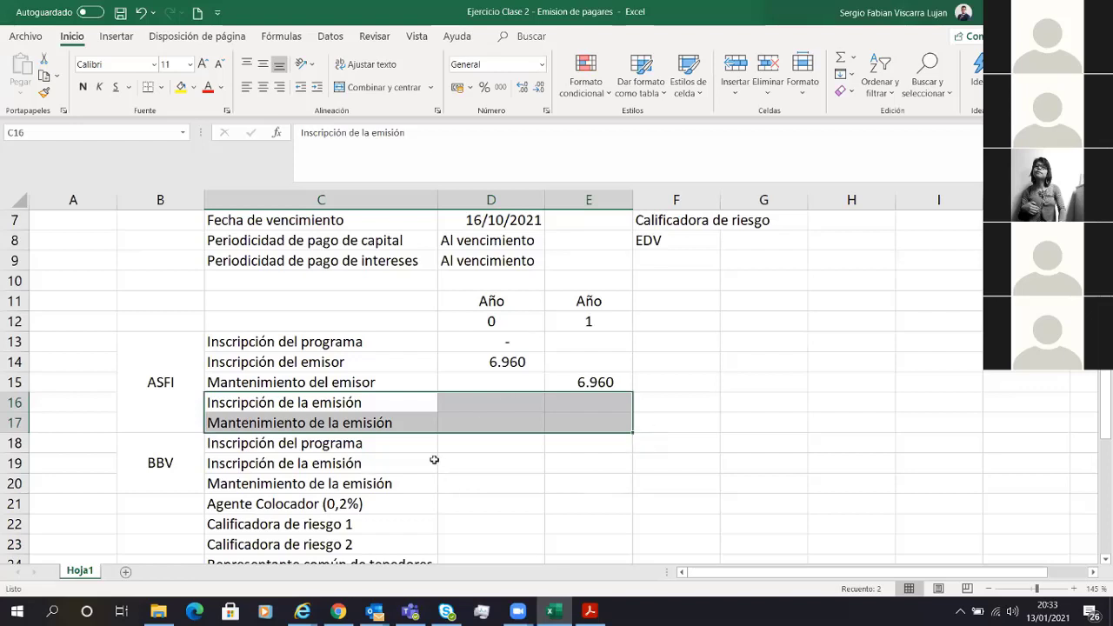
scroll(392, 286, up, 2)
drag(331, 263, 490, 261)
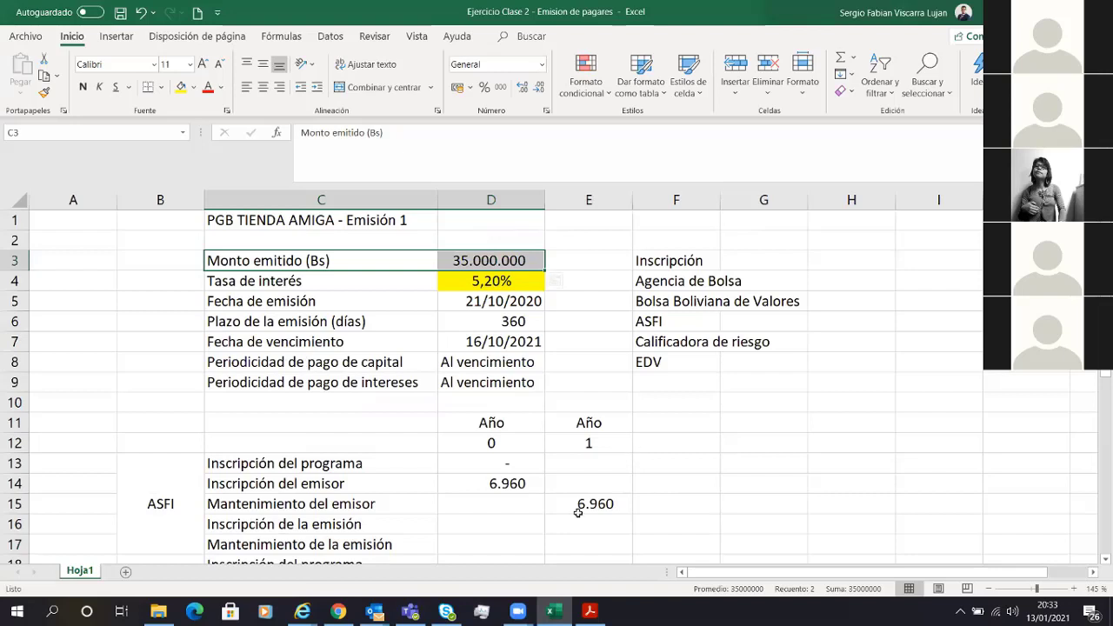
Enter =0,08%*D3 in D16 as the year 0 ASFI emission registration cost.
click(493, 528)
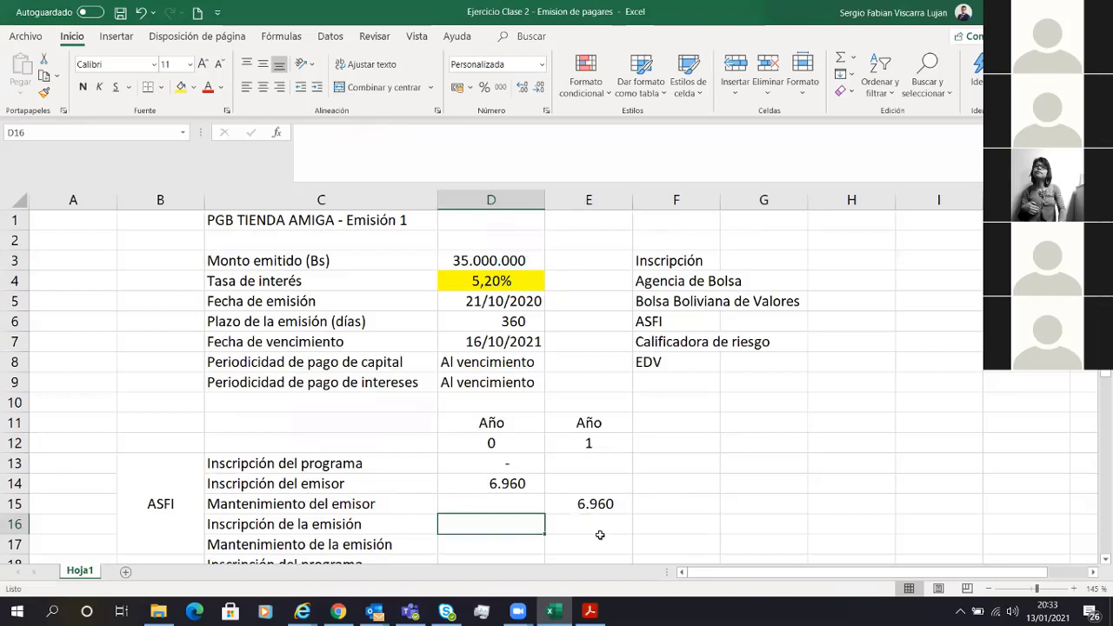
text(=)
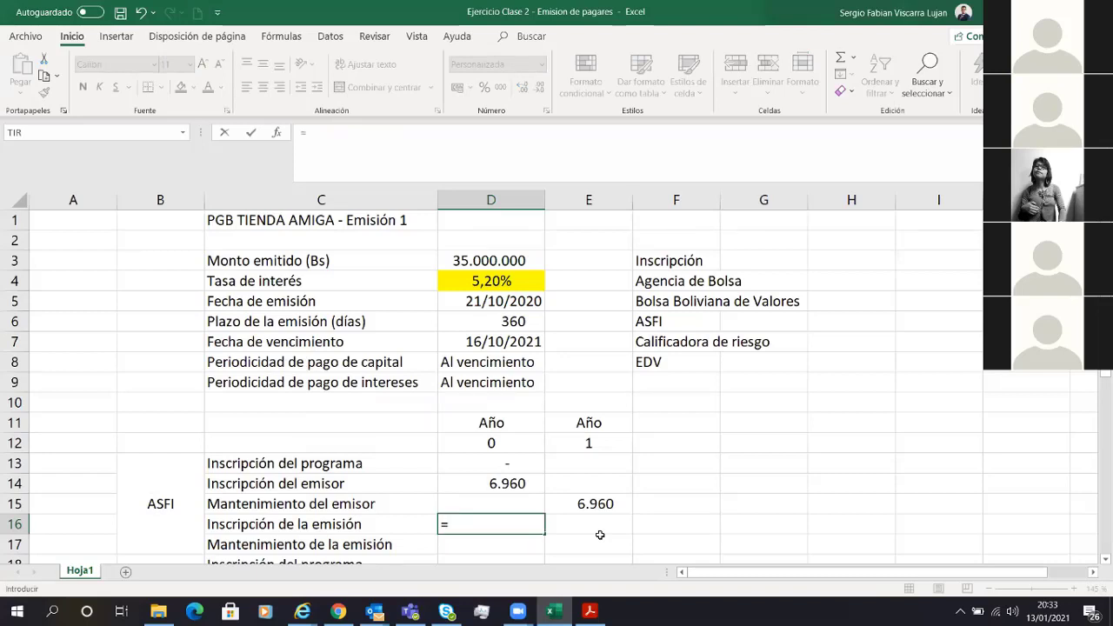
text(0,08%*)
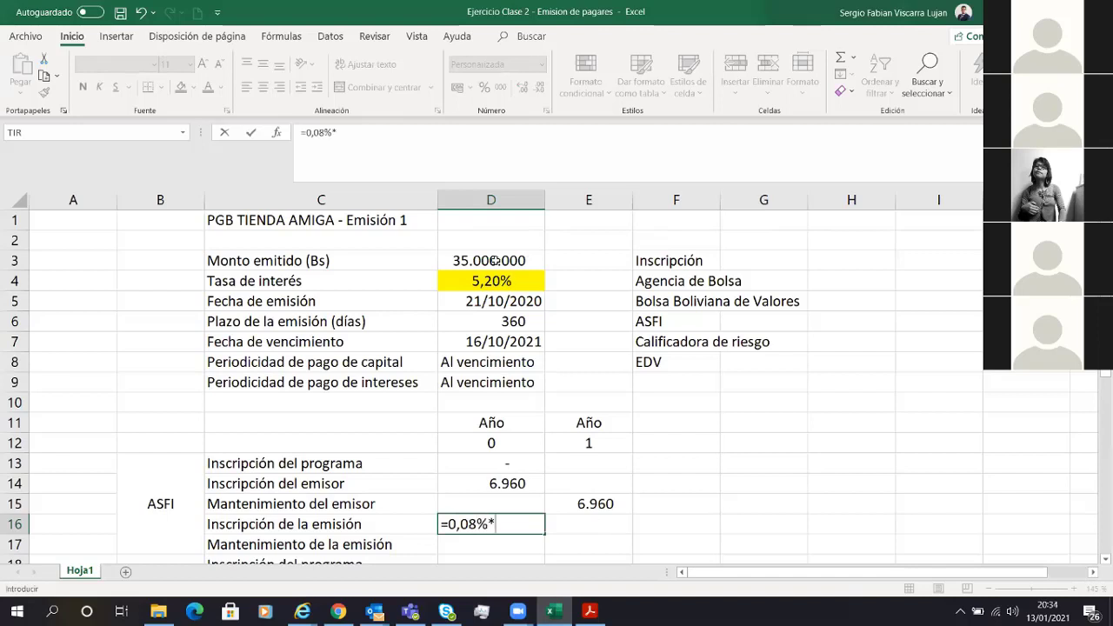
click(493, 260)
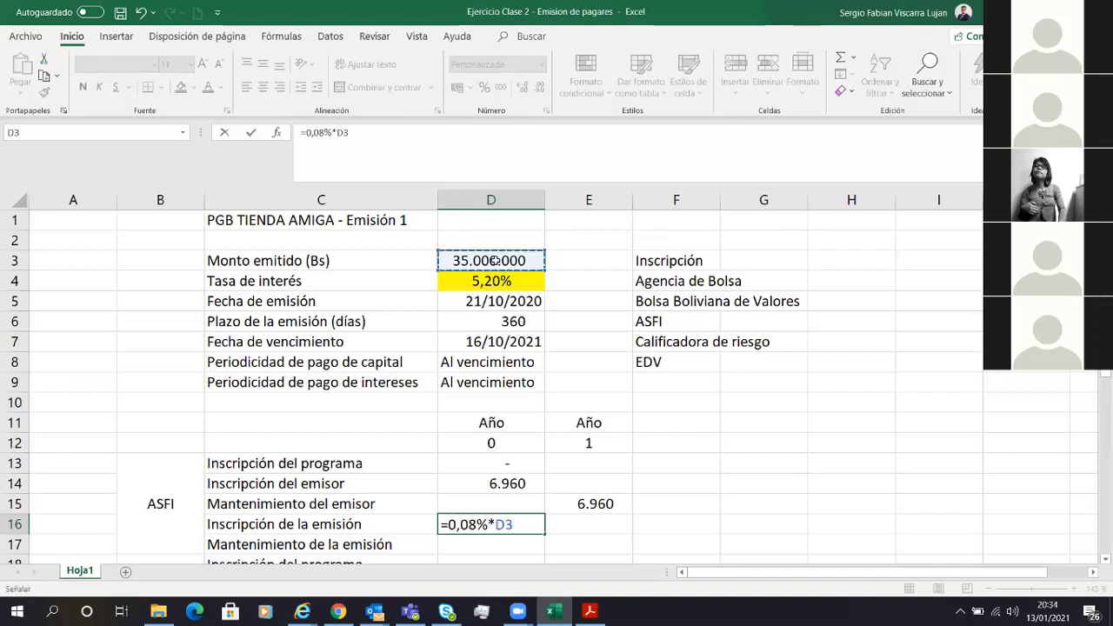
key(Return)
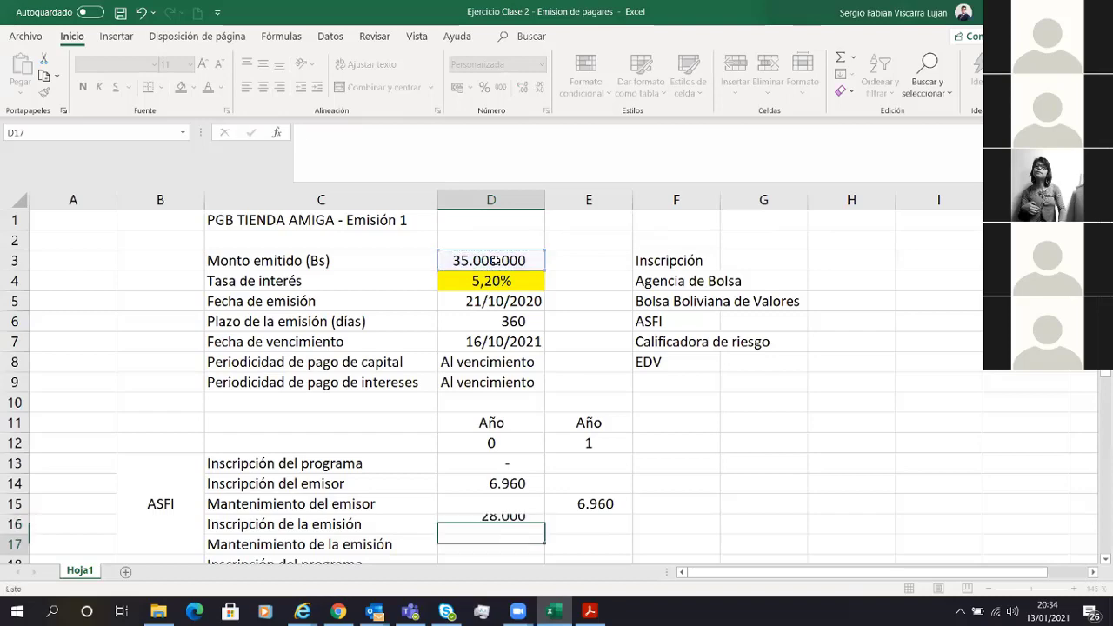
Enter =0,08%*D3 in E17 as the year 1 ASFI emission maintenance cost.
key(Return)
scroll(493, 260, down, 1)
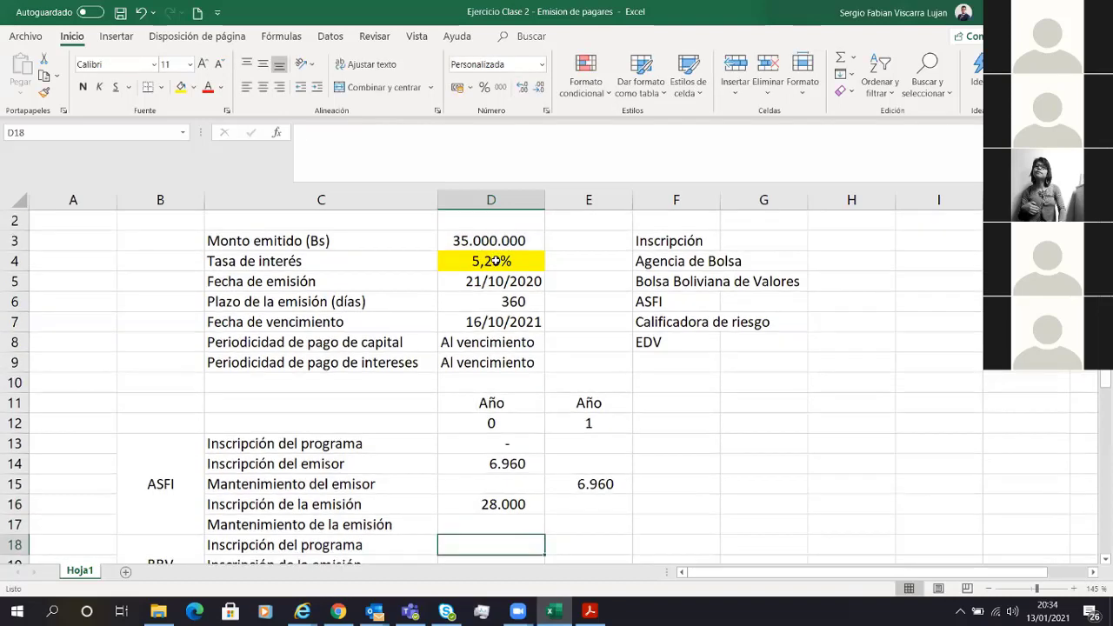
key(Up)
key(Right)
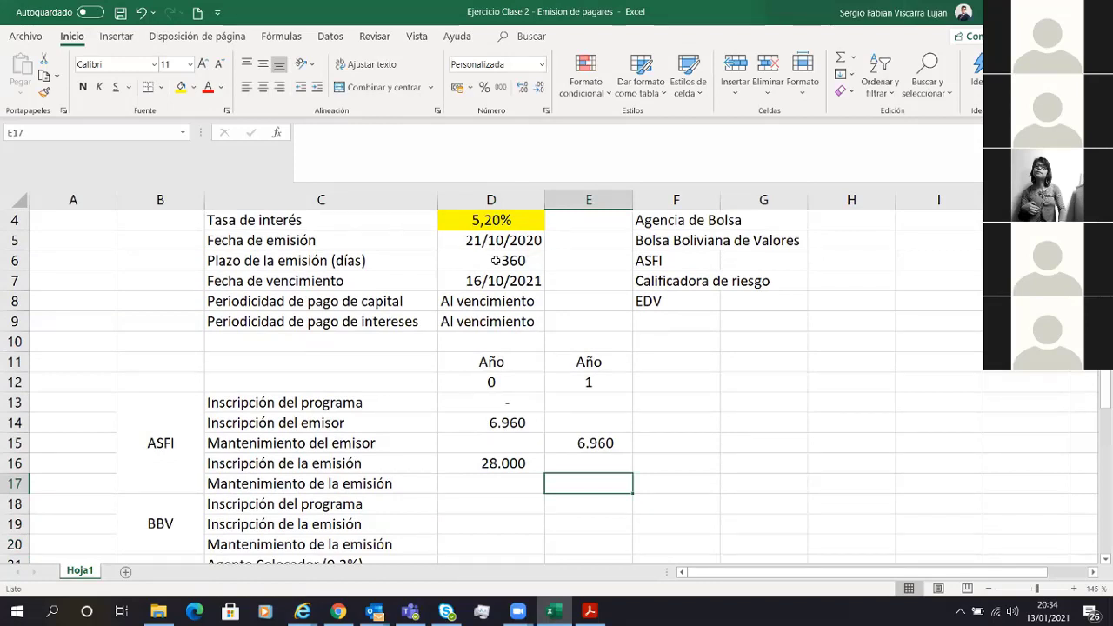
text(=0,08%)
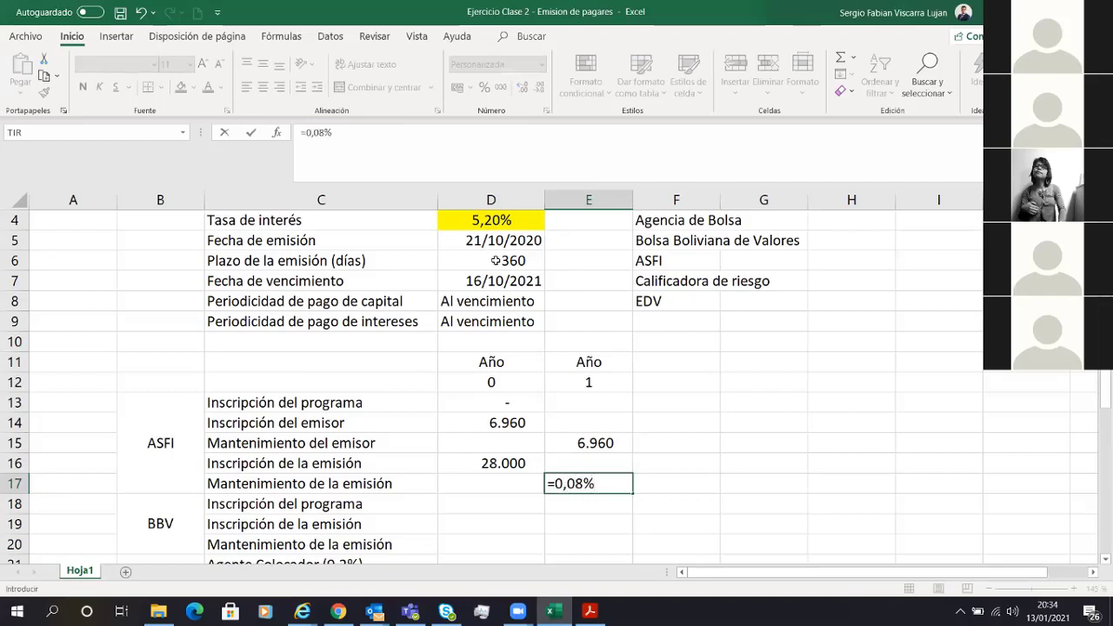
text(*)
scroll(573, 304, up, 1)
click(504, 263)
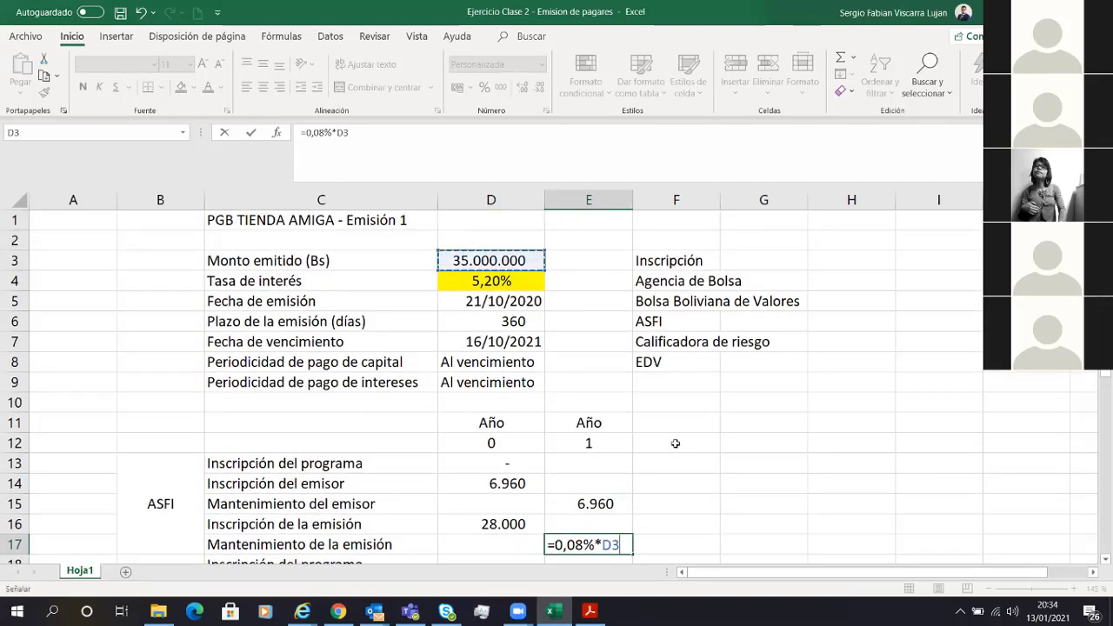
key(Return)
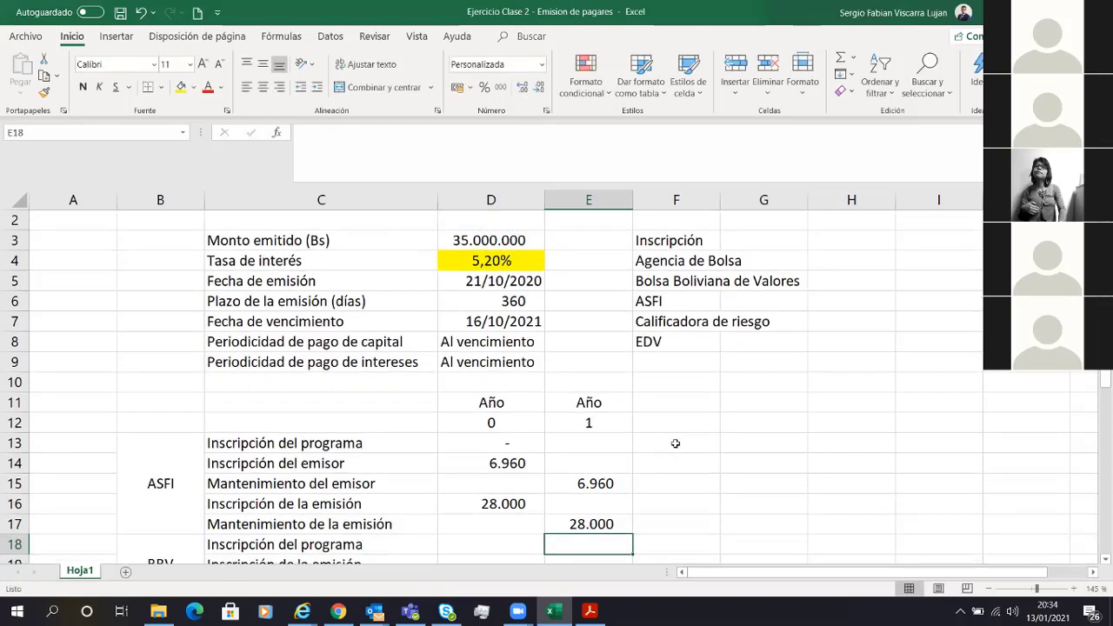
key(Up)
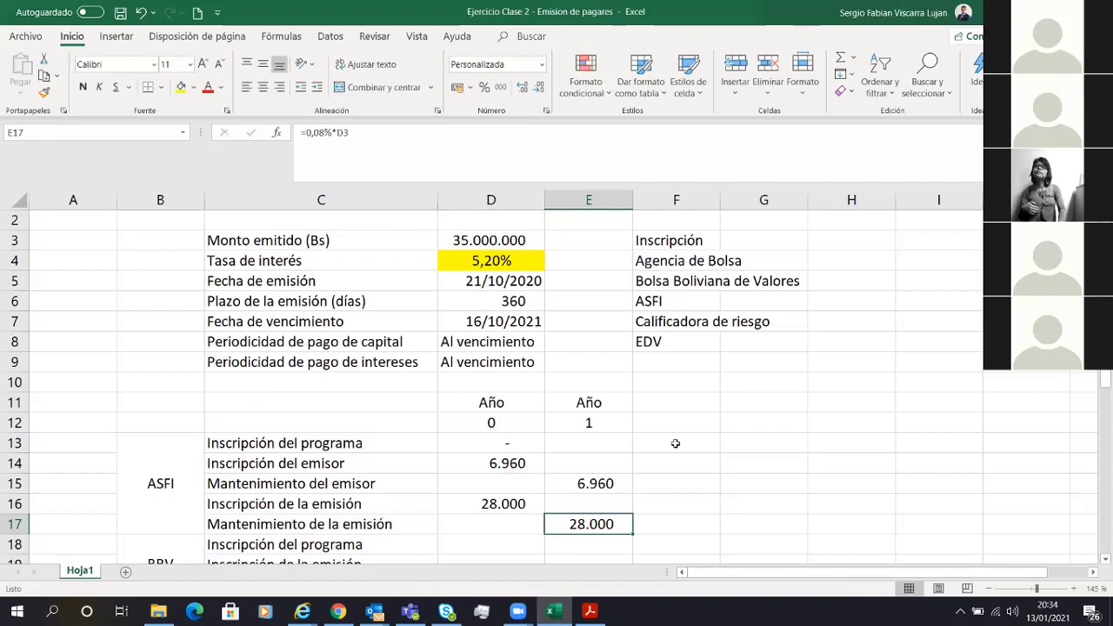
key(Left)
key(Left)
key(Left)
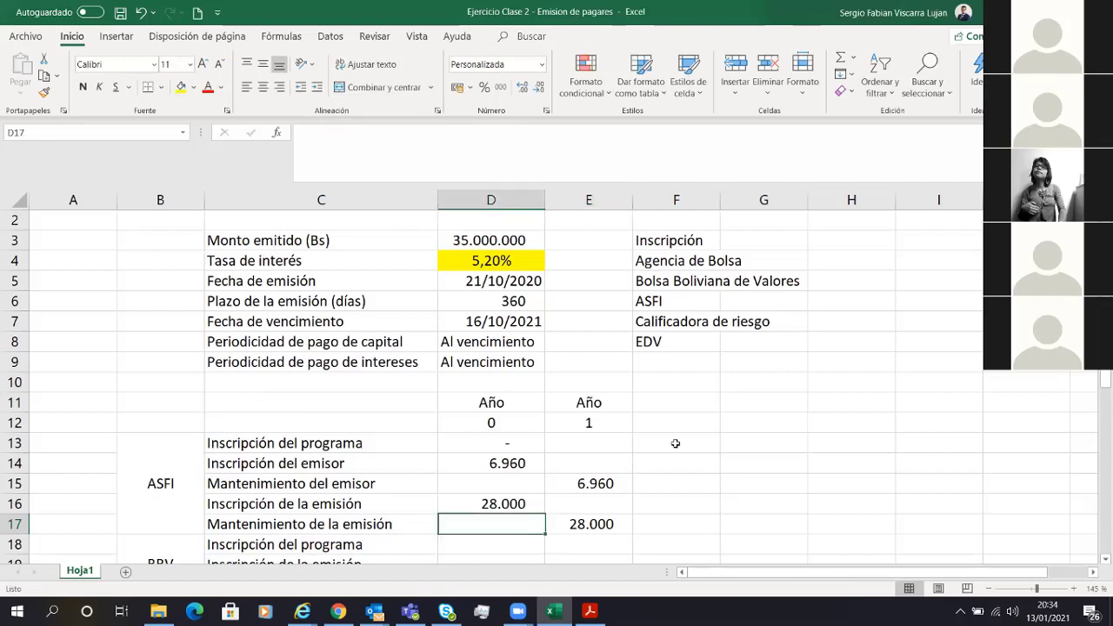
key(Right)
key(Right)
key(Right)
key(Right)
key(Left)
key(Left)
key(Right)
key(Right)
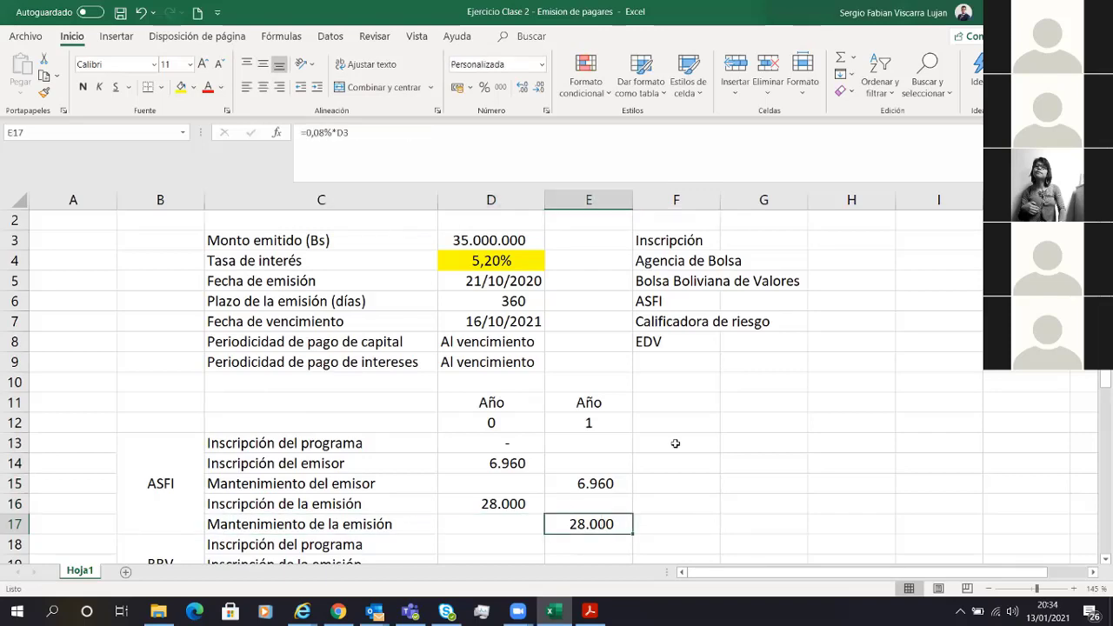
Examine the BBV rows for program registration, emission registration and emission maintenance across years 0 and 1.
scroll(675, 443, down, 1)
scroll(534, 489, down, 1)
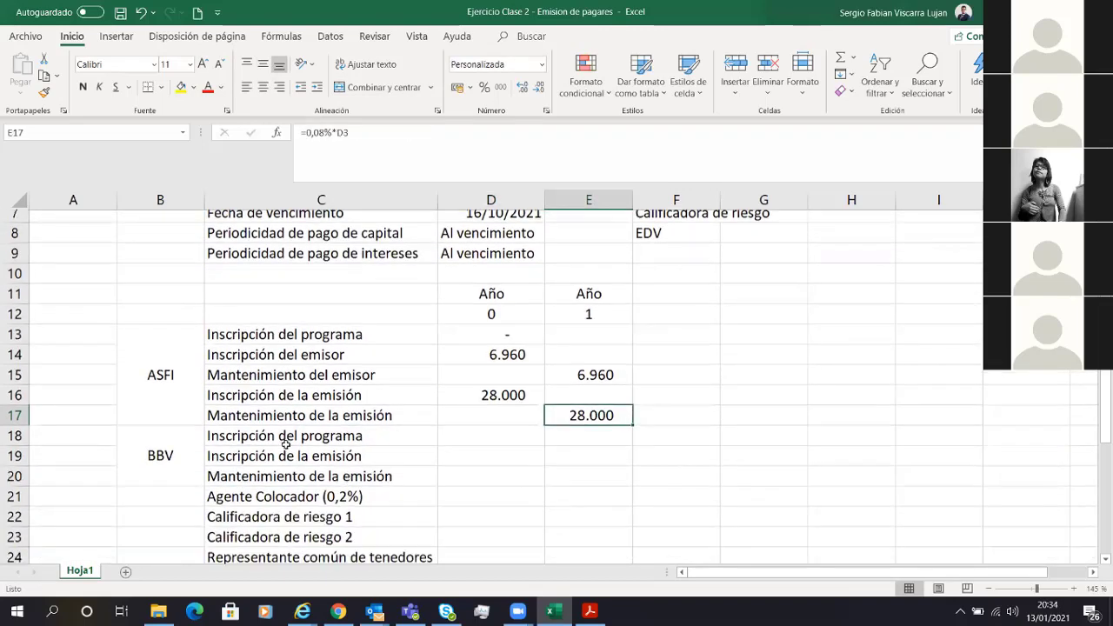
scroll(285, 443, down, 1)
key(Left)
key(Down)
key(Down)
key(Left)
key(Right)
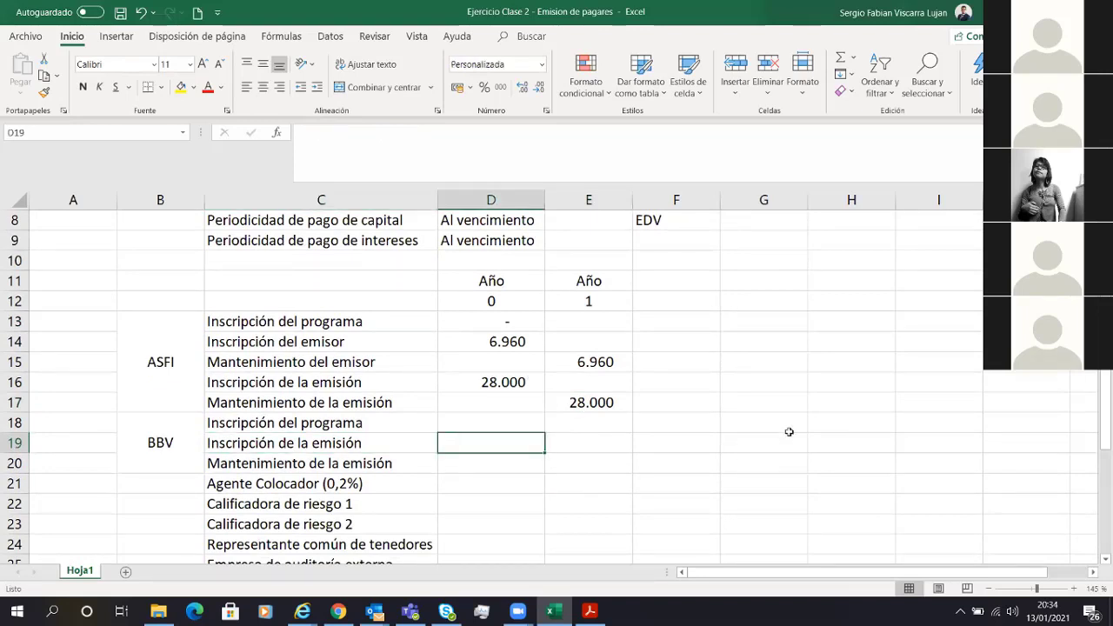
click(348, 426)
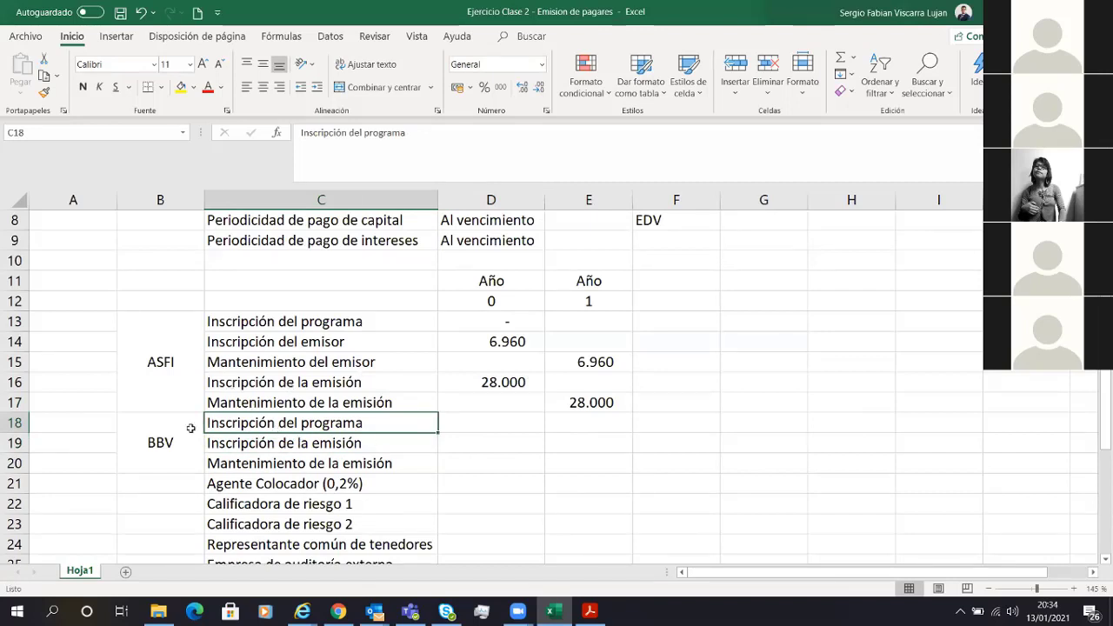
drag(191, 428, 546, 437)
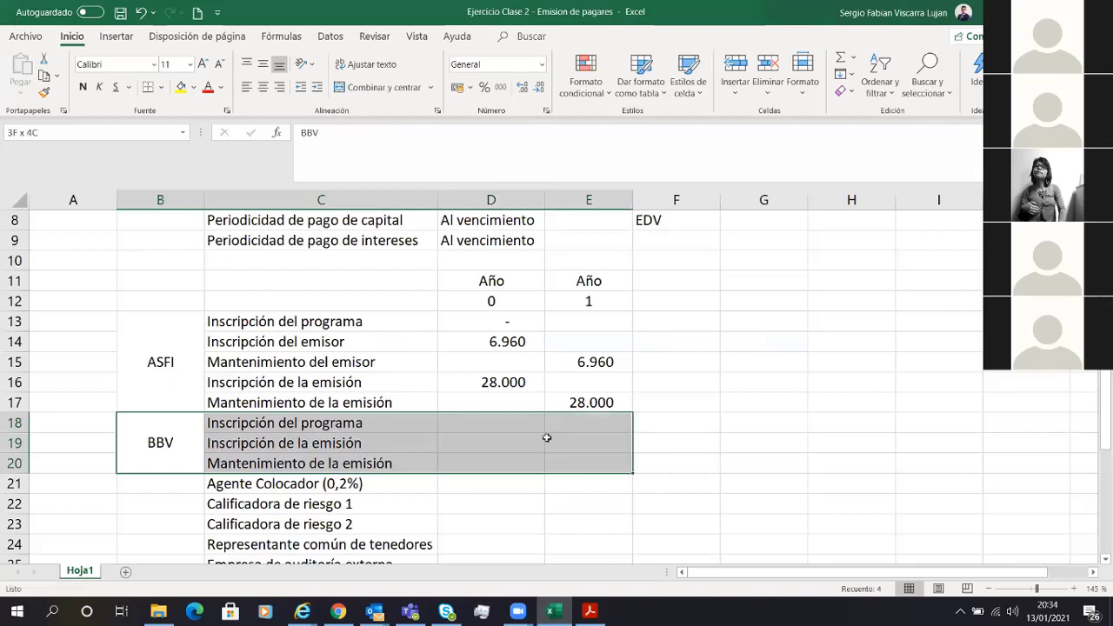
click(321, 463)
drag(318, 444, 345, 454)
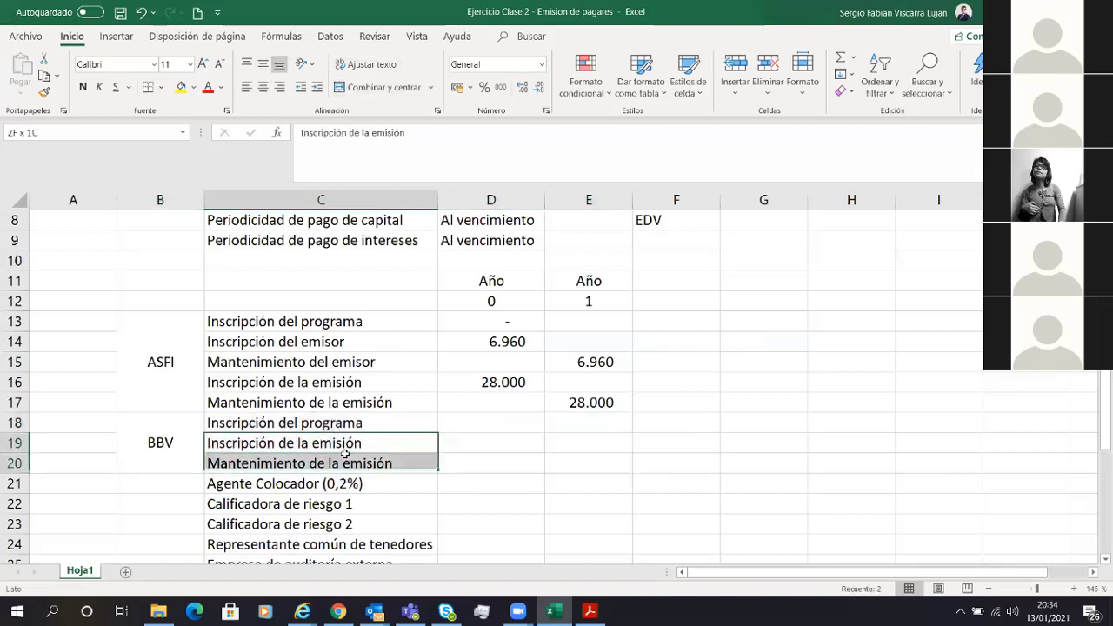
click(359, 447)
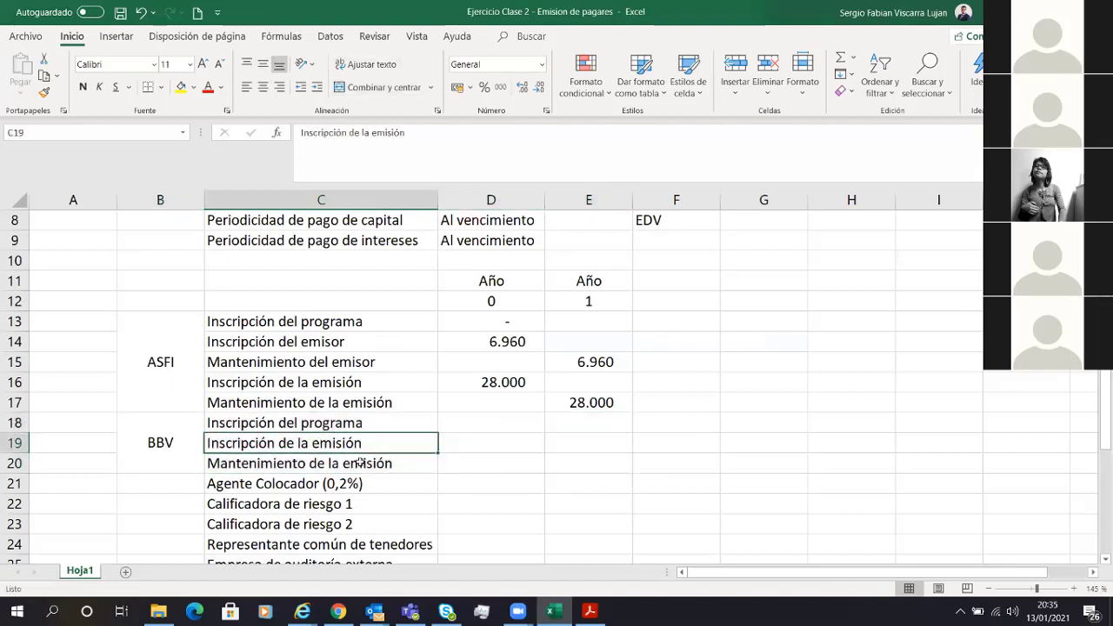
click(361, 462)
click(359, 445)
drag(359, 445, 622, 457)
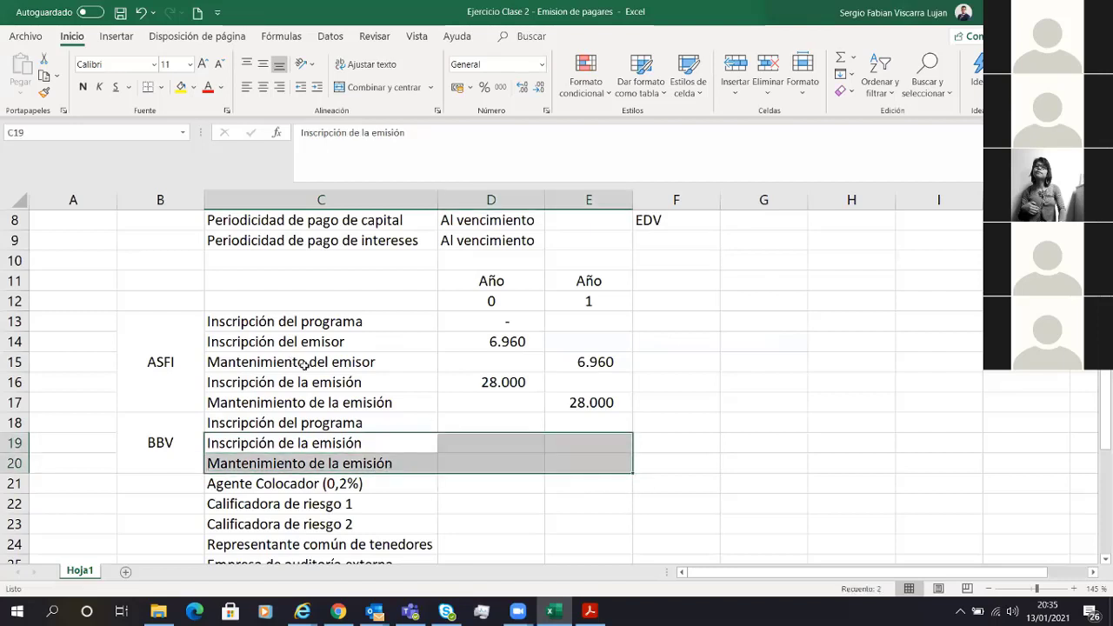
click(314, 427)
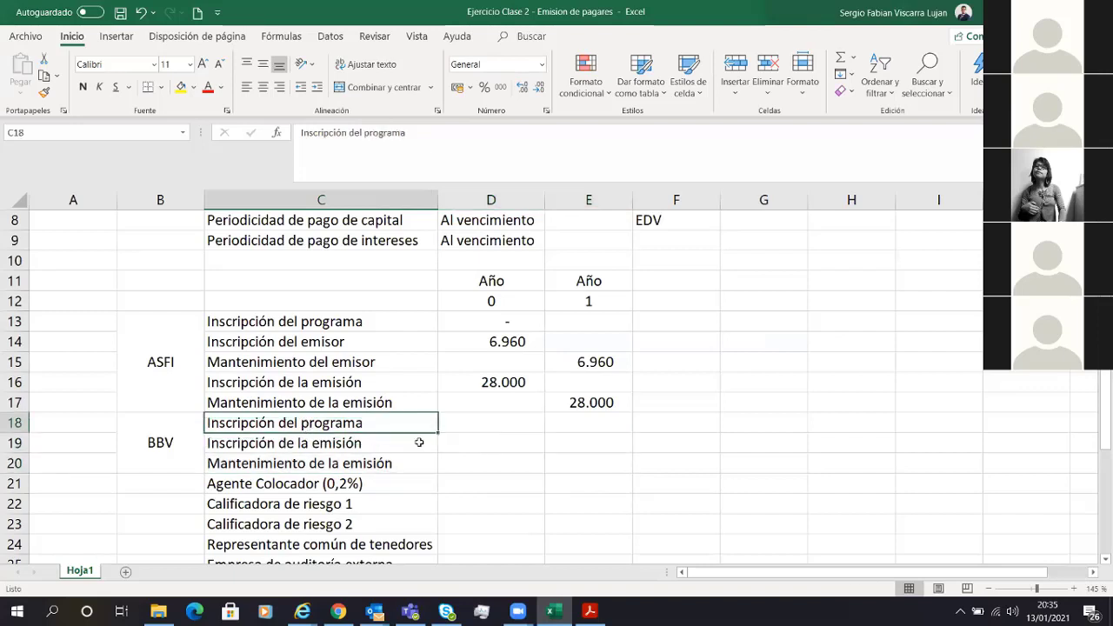
click(492, 438)
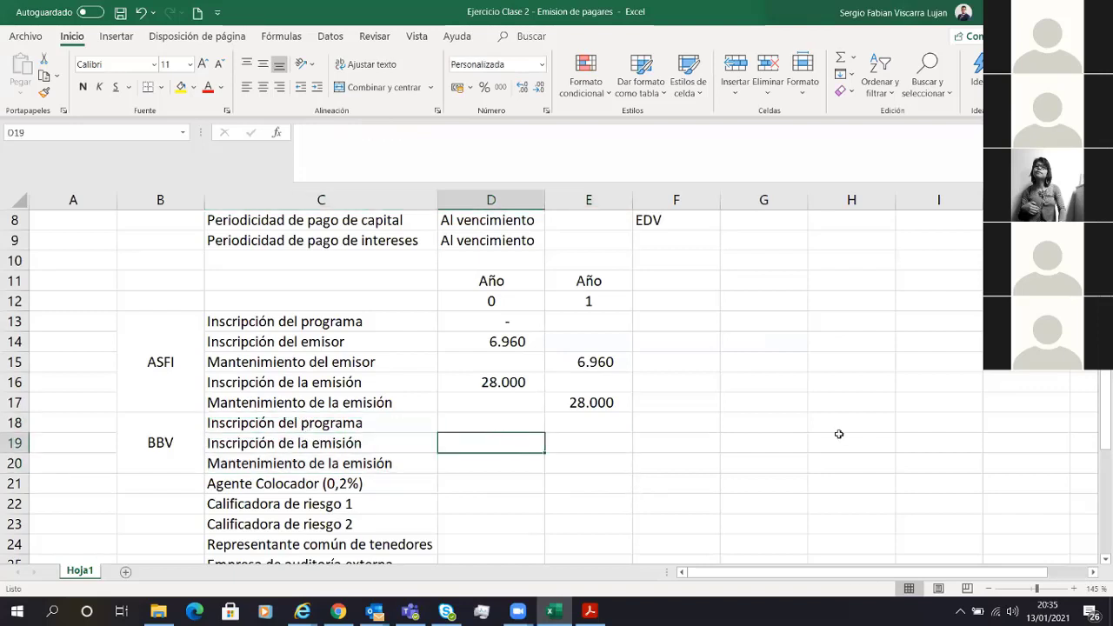
List the rates 0,15%, 0,1 and 0,08% in the empty cells H15 to H17.
click(828, 365)
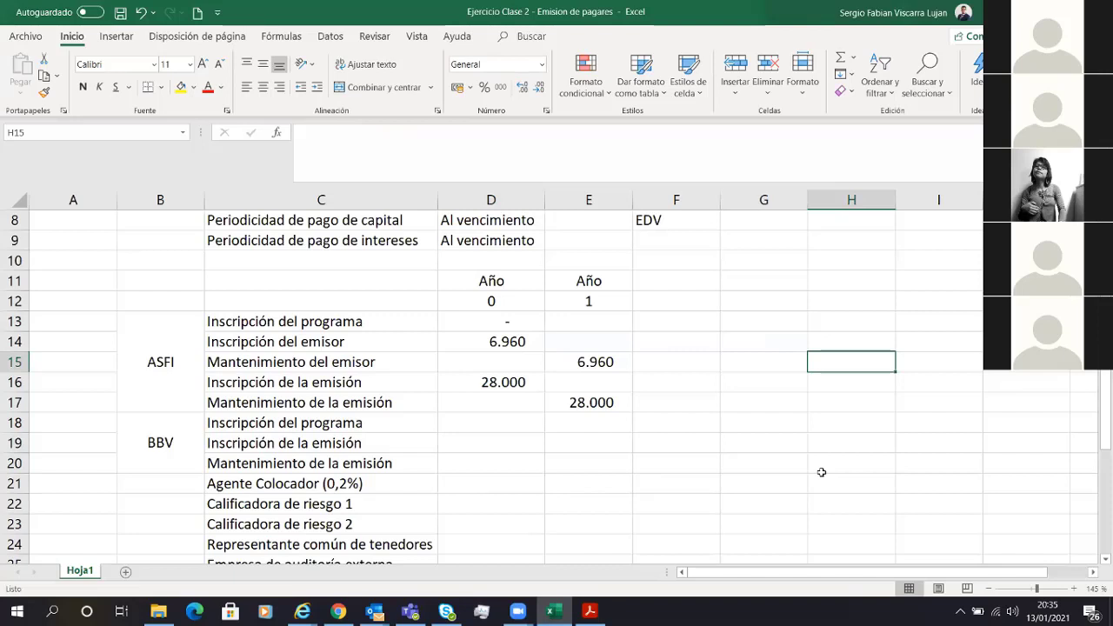
text(0,15)
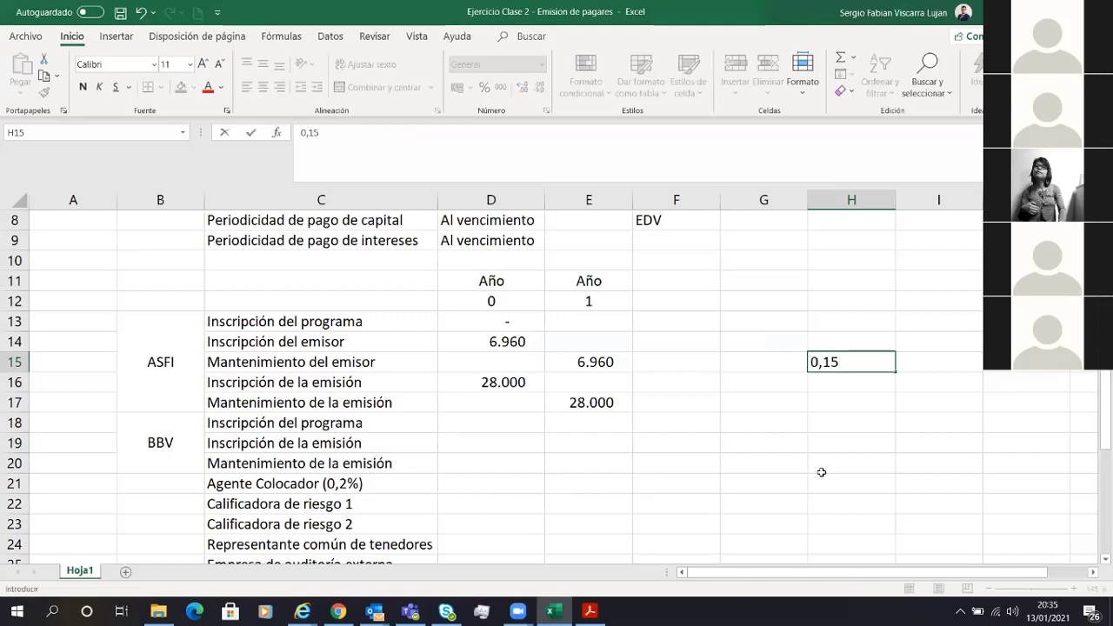
text(%)
key(Return)
text(0,0)
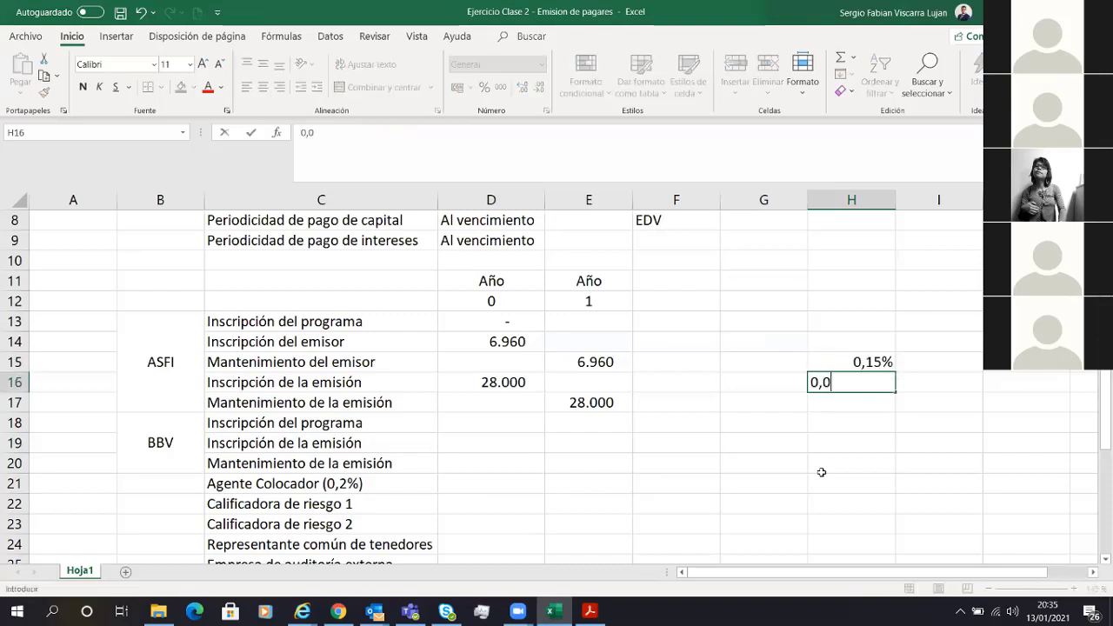
key(BackSpace)
text(1)
key(Return)
text(0,0)
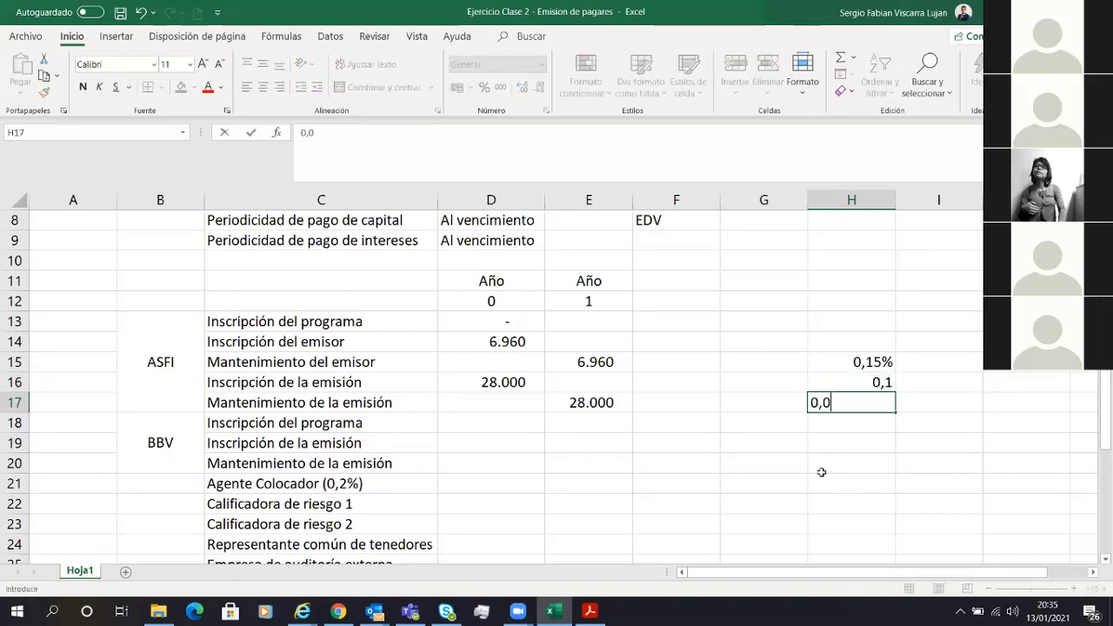
text(8%)
key(Up)
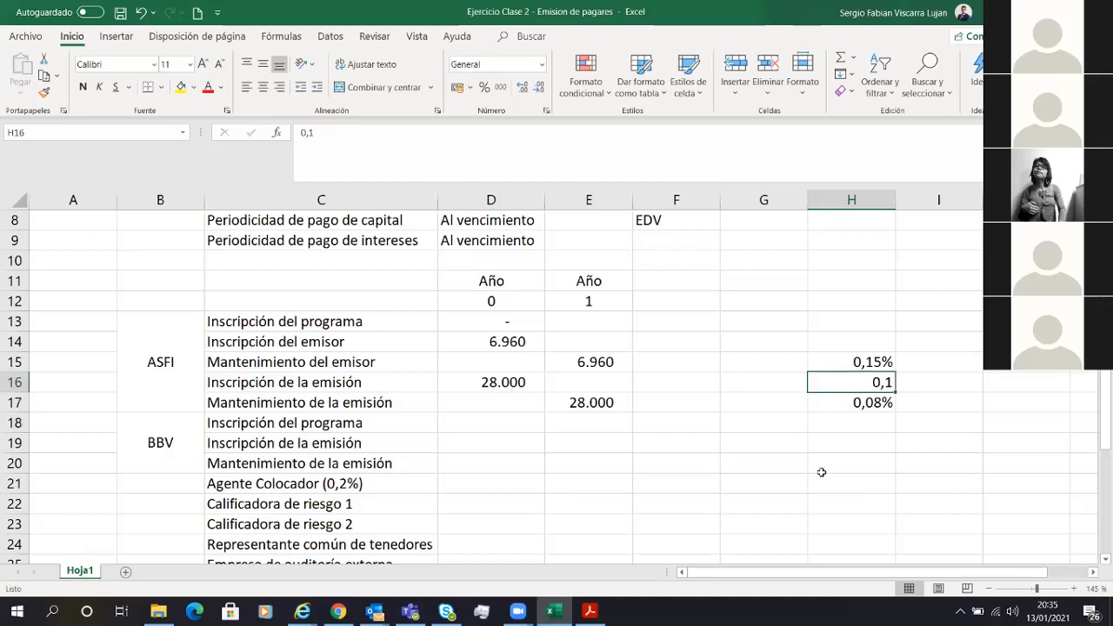
Correct the second rate in H16 to 0,10%.
text(0,10)
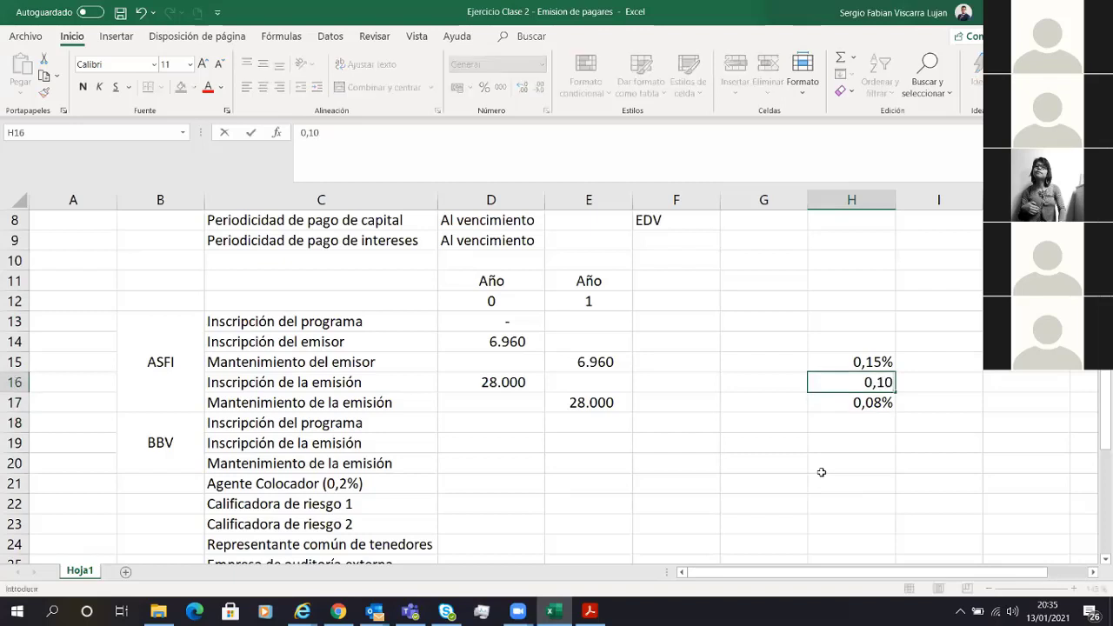
key(Return)
key(Up)
key(Up)
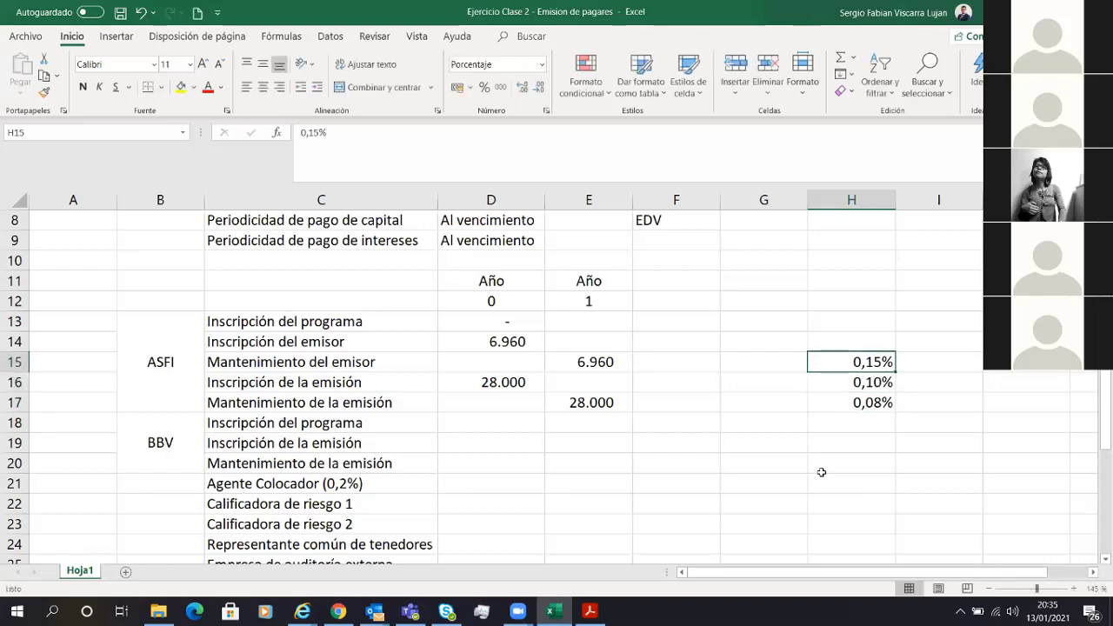
Enter =3000000*6,86 in G15 and =5000000*6,86 in G16 as the amounts beside the first two rates.
key(Left)
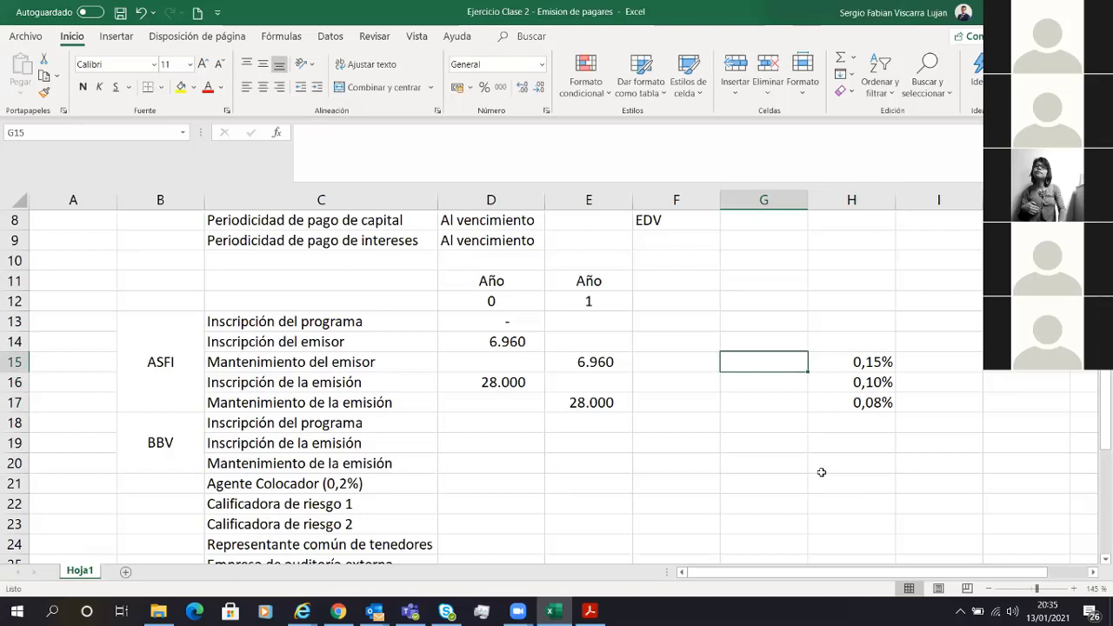
text(=)
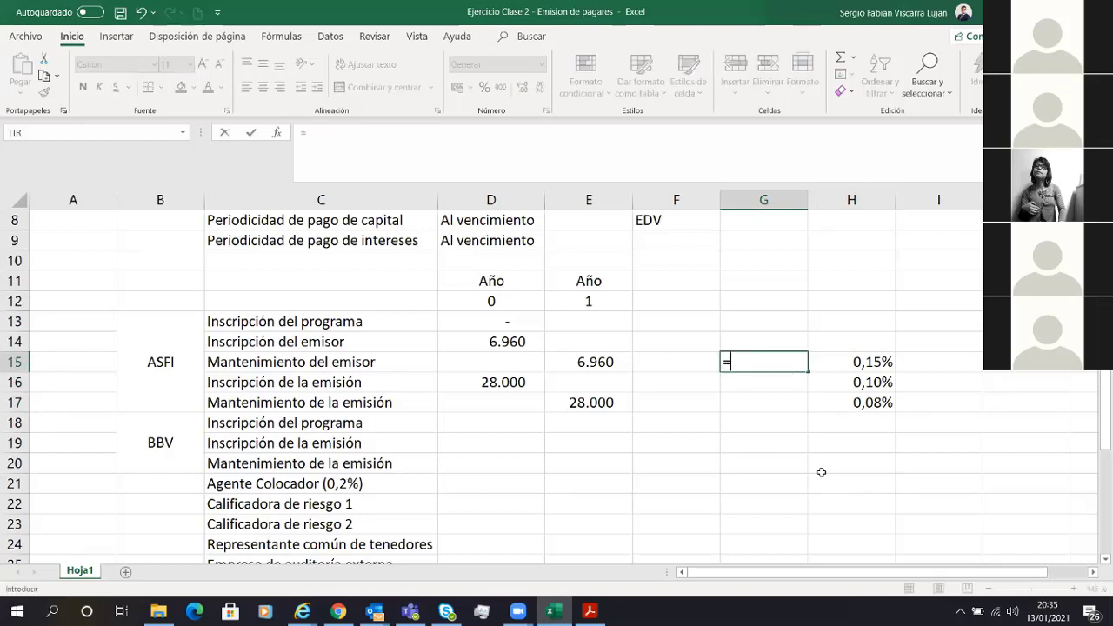
text(3000000)
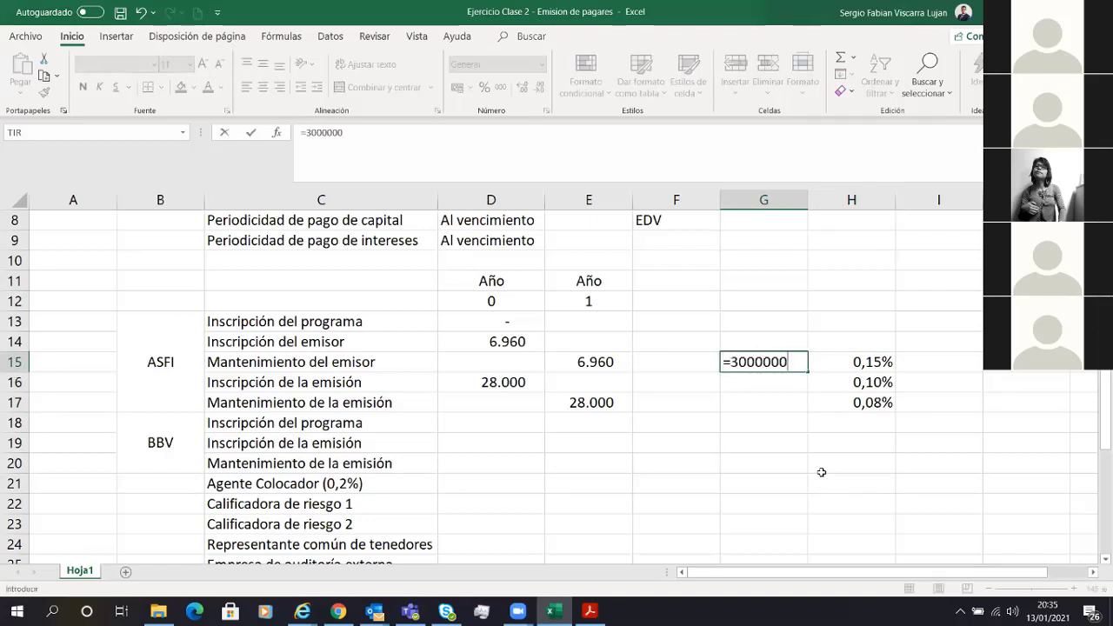
text(*6,86)
key(Return)
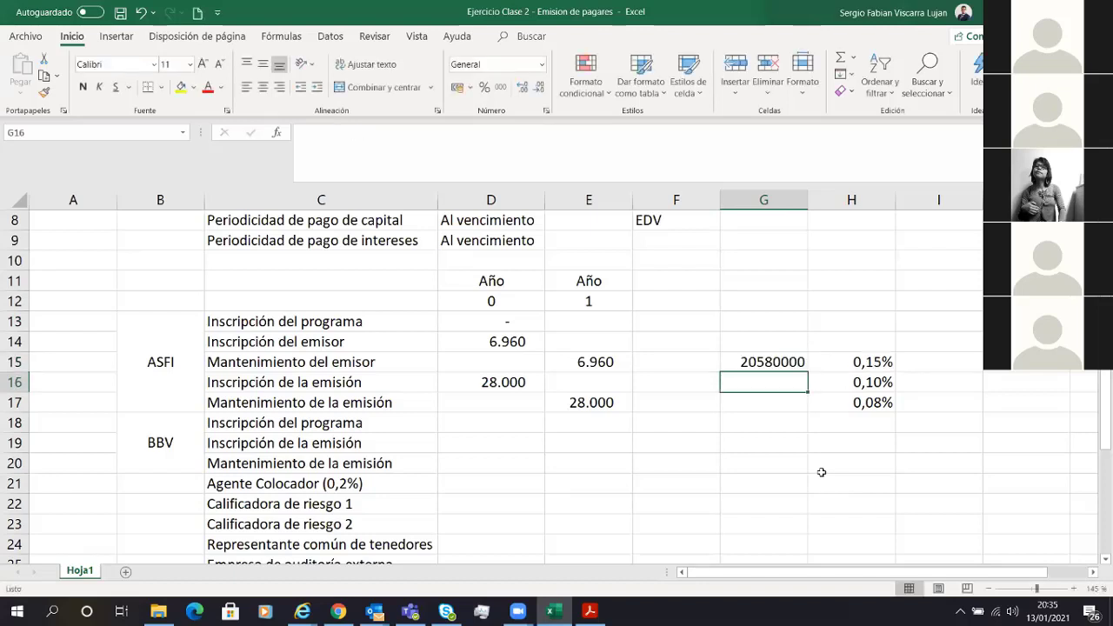
text(=500)
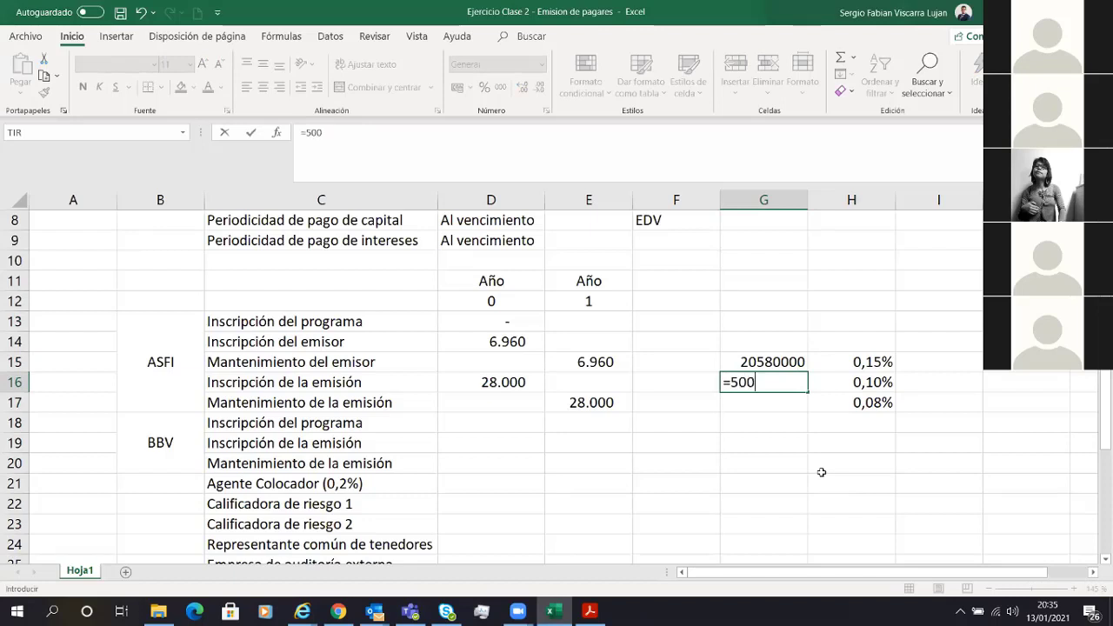
text(0000*6,86)
key(Return)
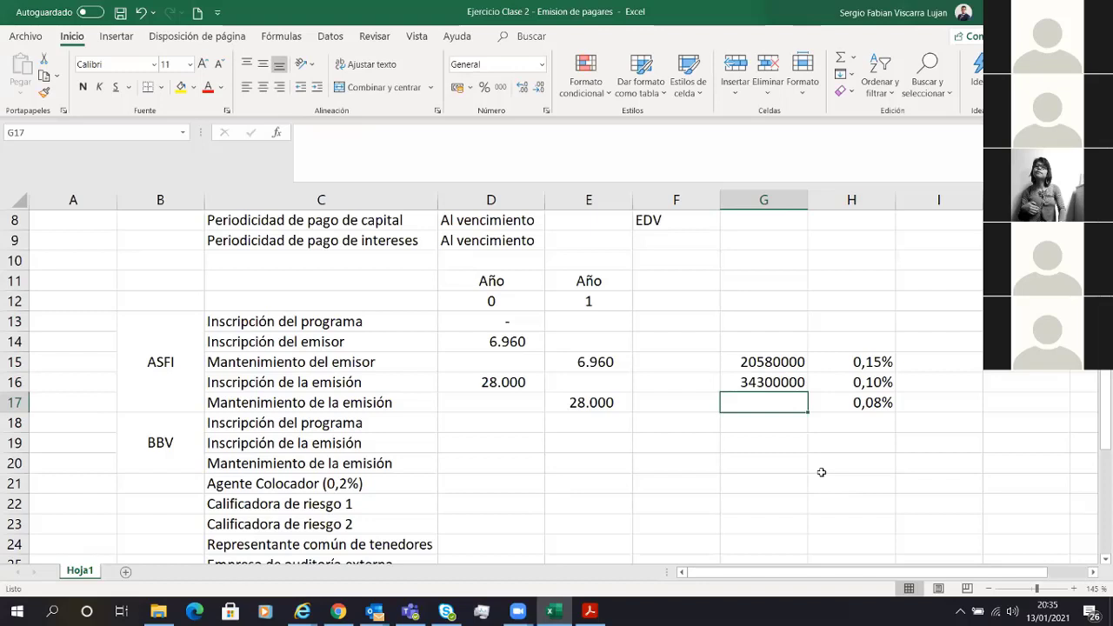
Enter =G16+1 in G17 as the amount beside the 0,08% rate.
text(=)
key(Up)
text(+1)
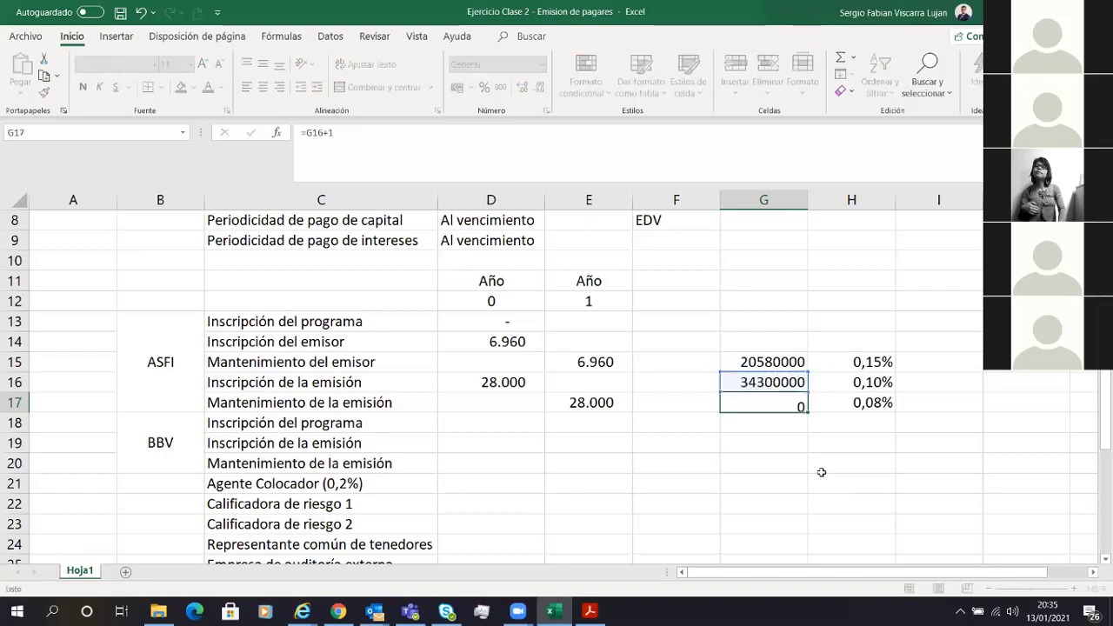
key(Return)
key(Up)
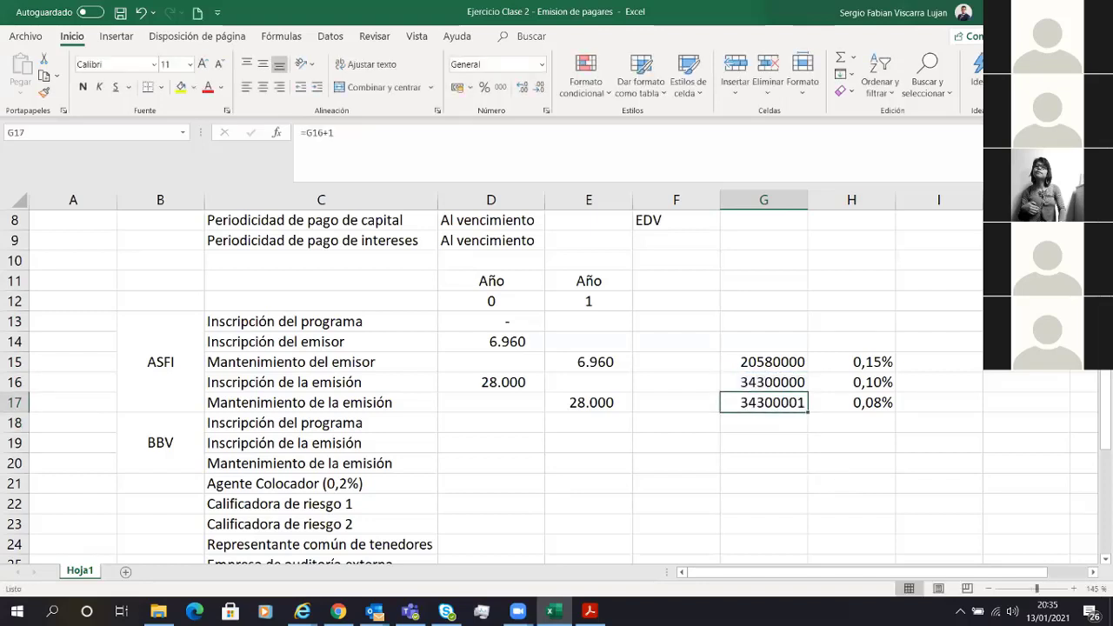
Add the headers Tarifa in H14 and Monto in G14 above the rates and amounts.
click(862, 342)
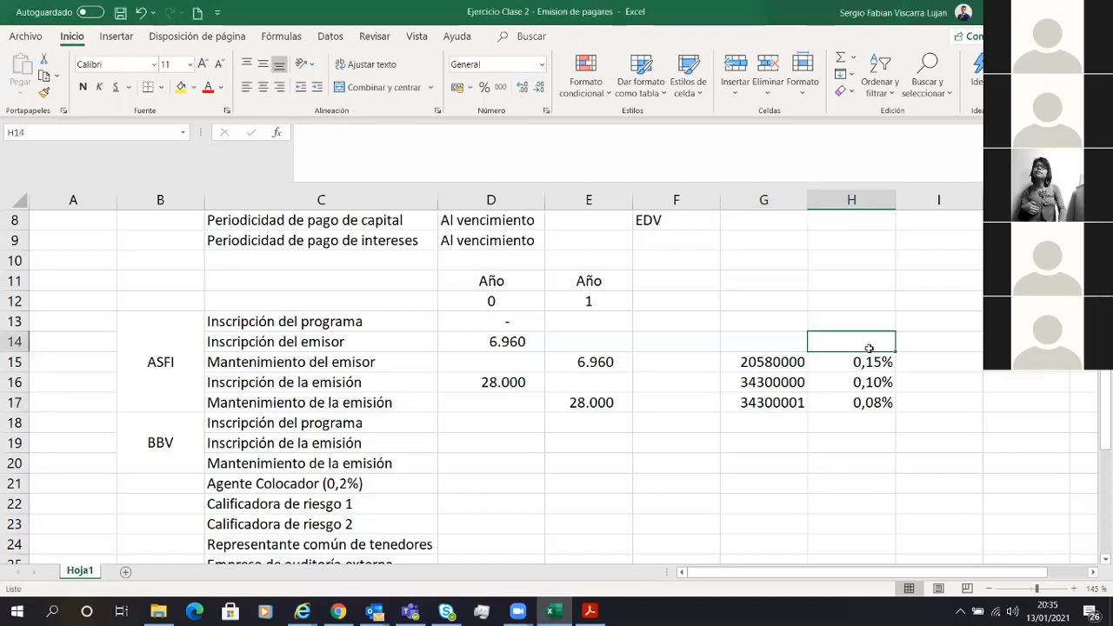
text(Tari)
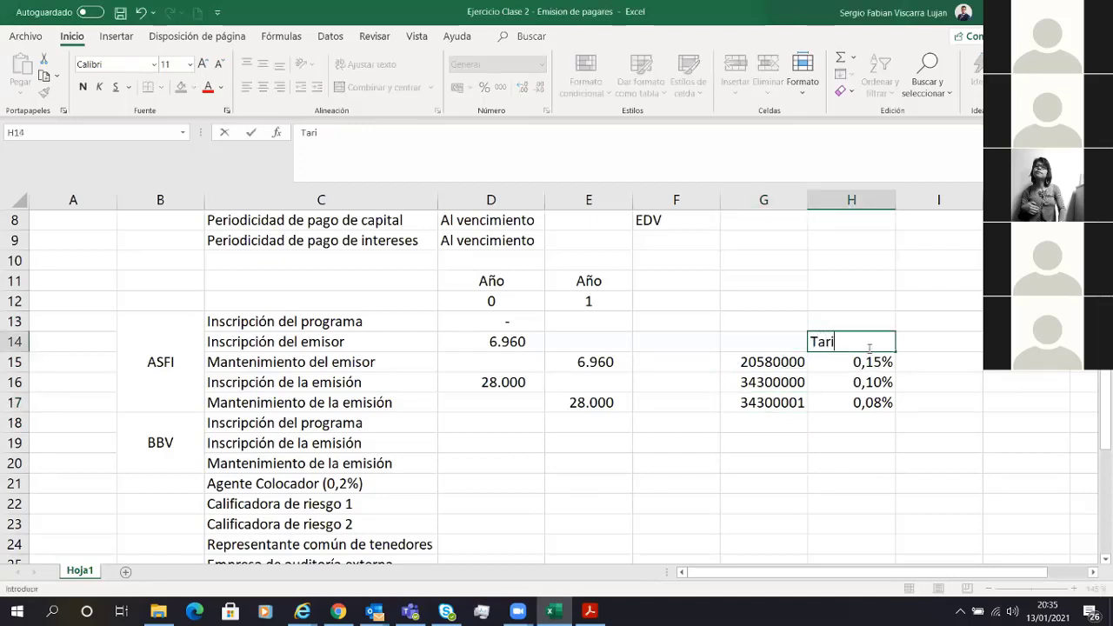
text(fa)
key(Return)
key(Up)
key(Left)
text(Monto)
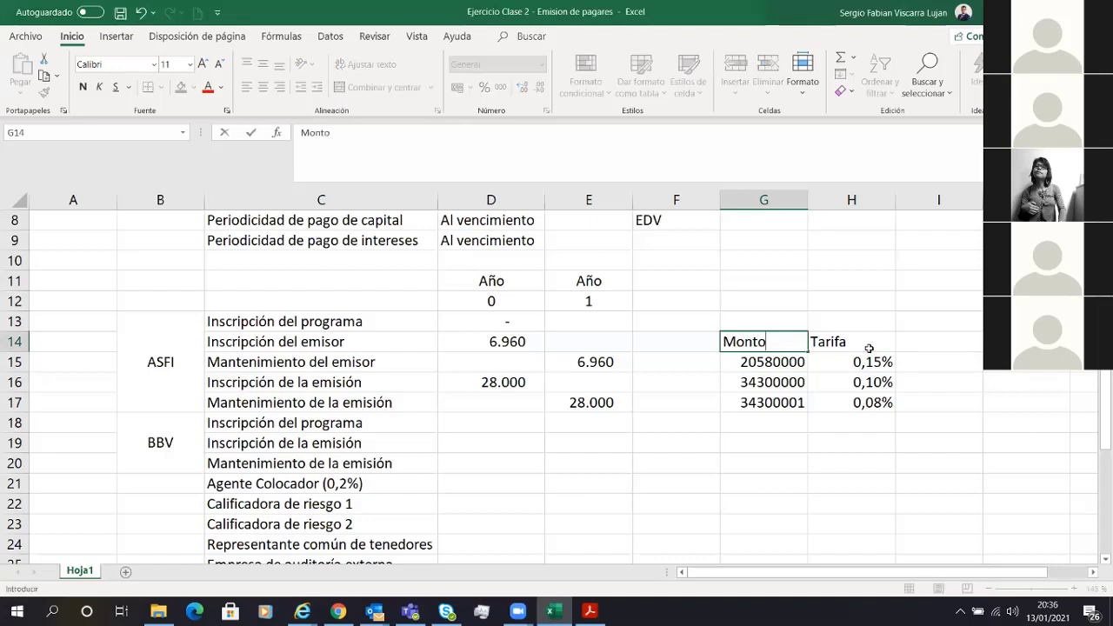
key(Return)
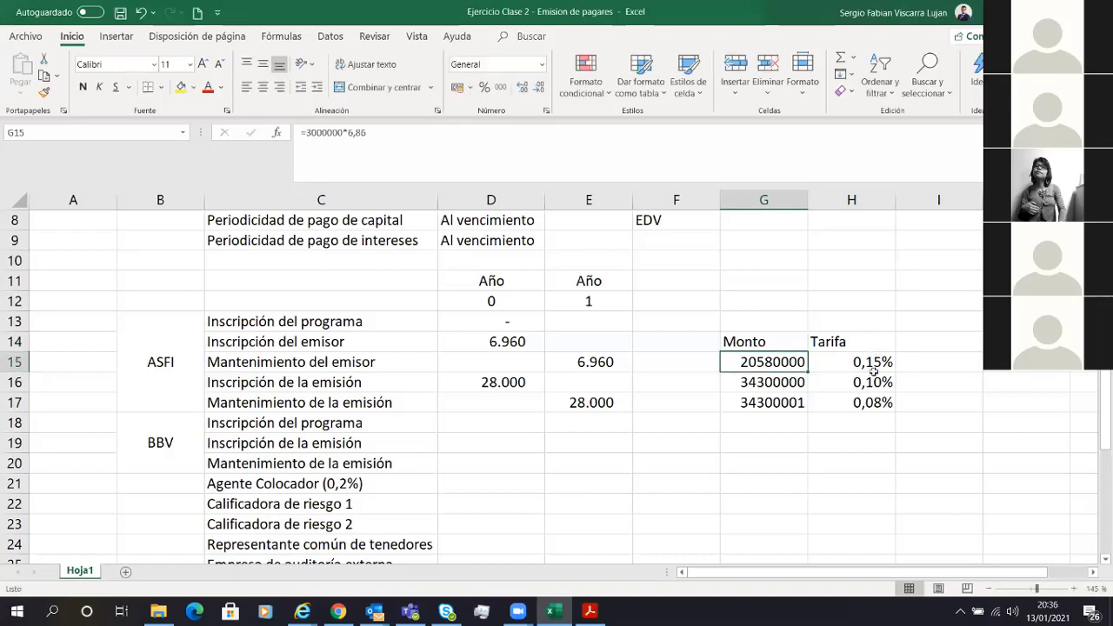
Format the amounts in G15:G17 with thousands separators and no decimals.
drag(857, 362, 778, 362)
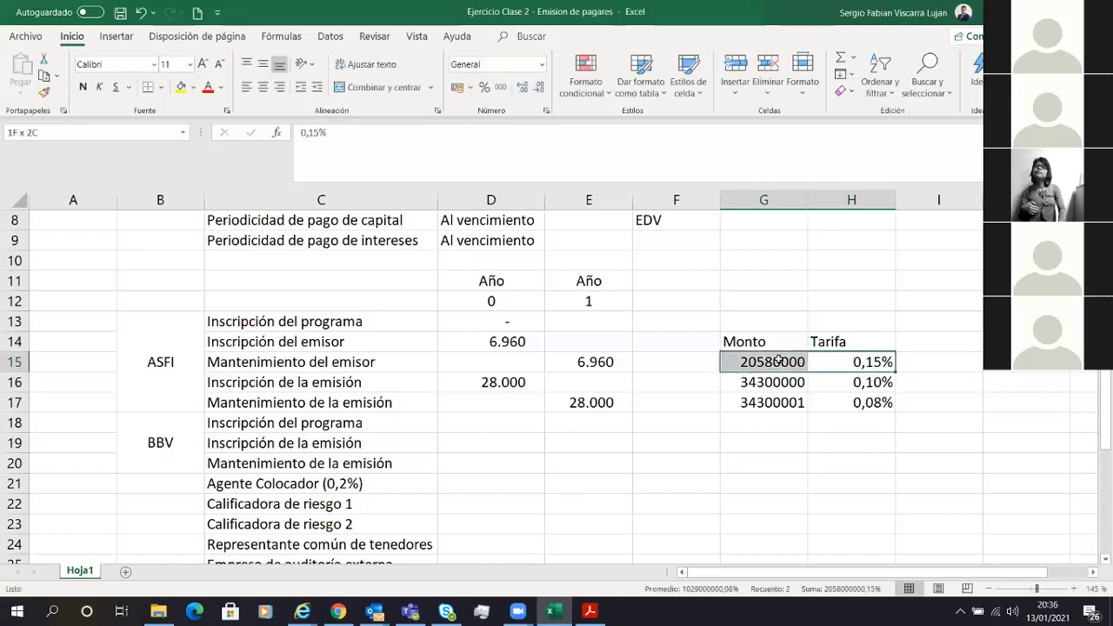
click(874, 364)
click(767, 368)
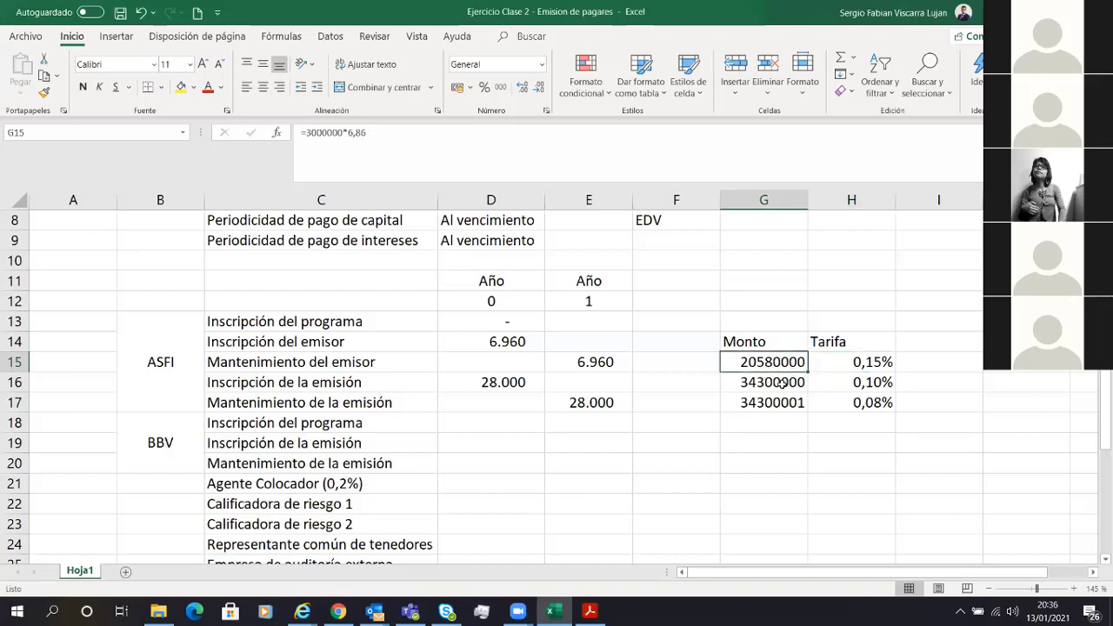
drag(756, 366, 771, 401)
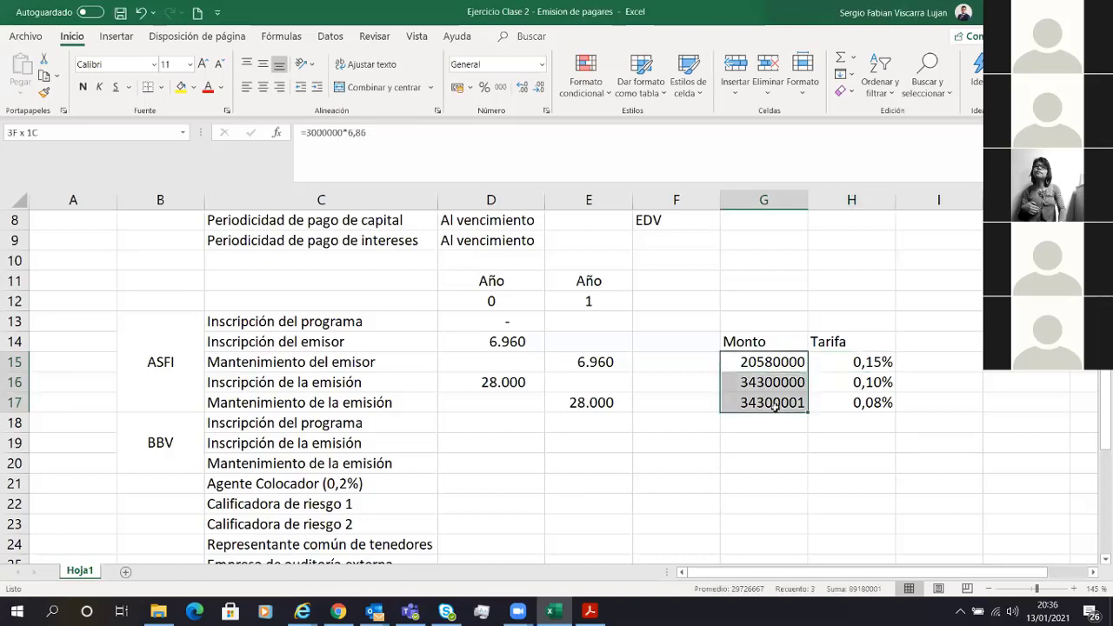
click(503, 88)
click(539, 87)
click(539, 87)
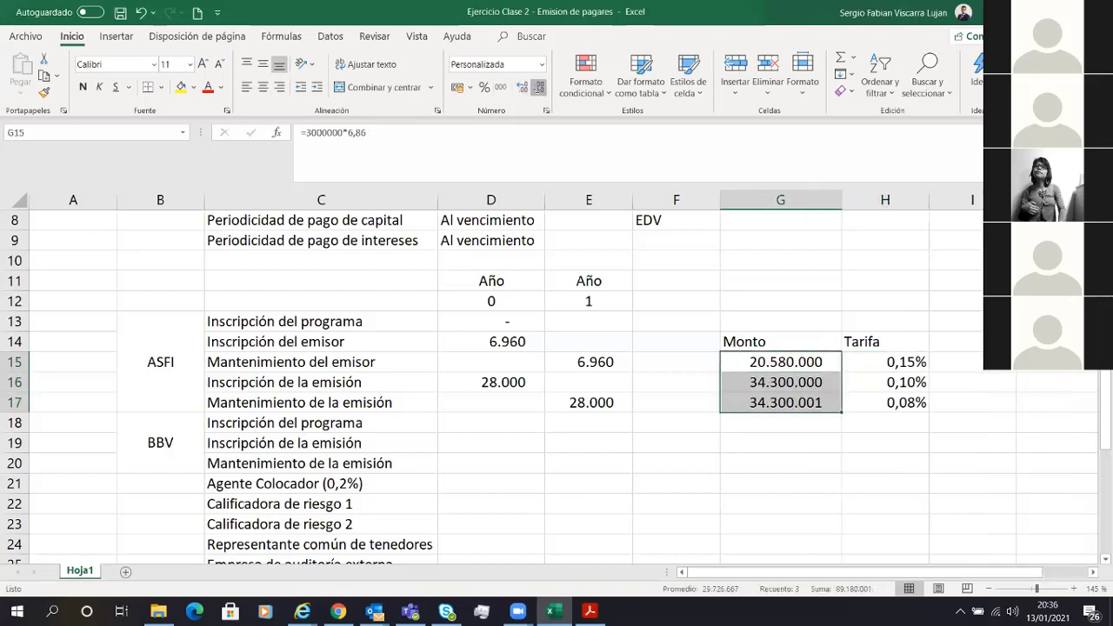
Review the amounts and rates of the second and third tiers in the Monto and Tarifa table.
click(791, 385)
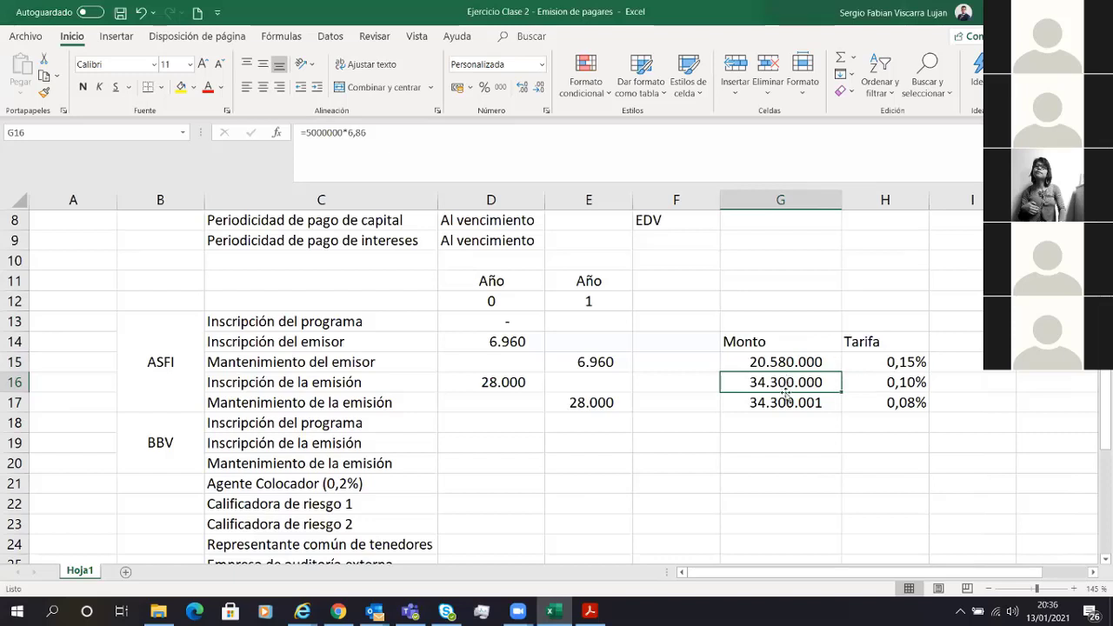
click(913, 384)
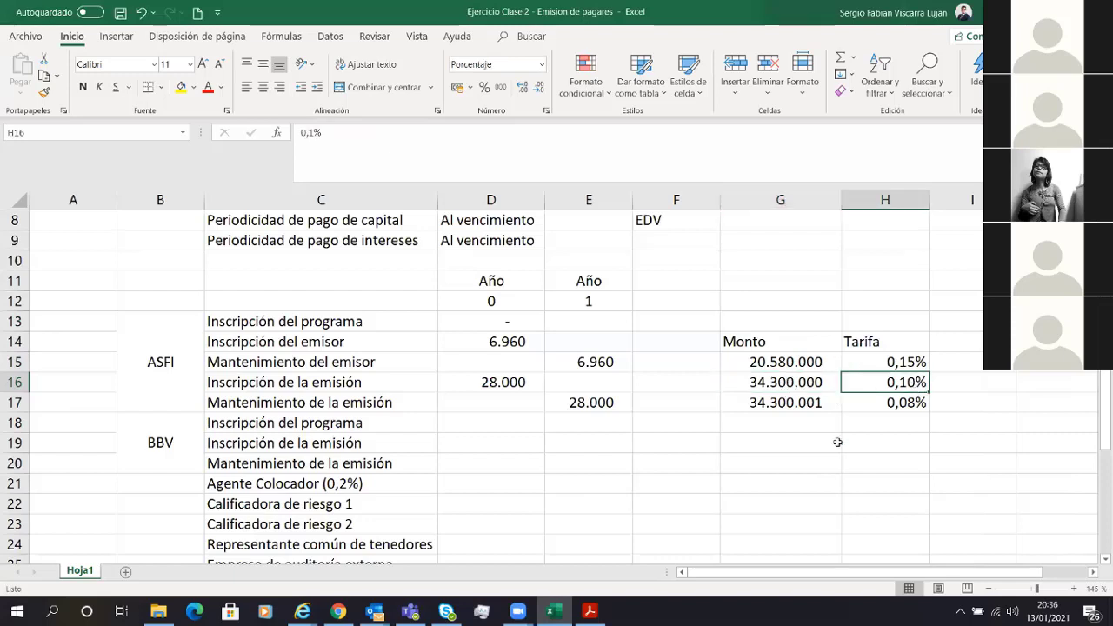
click(803, 375)
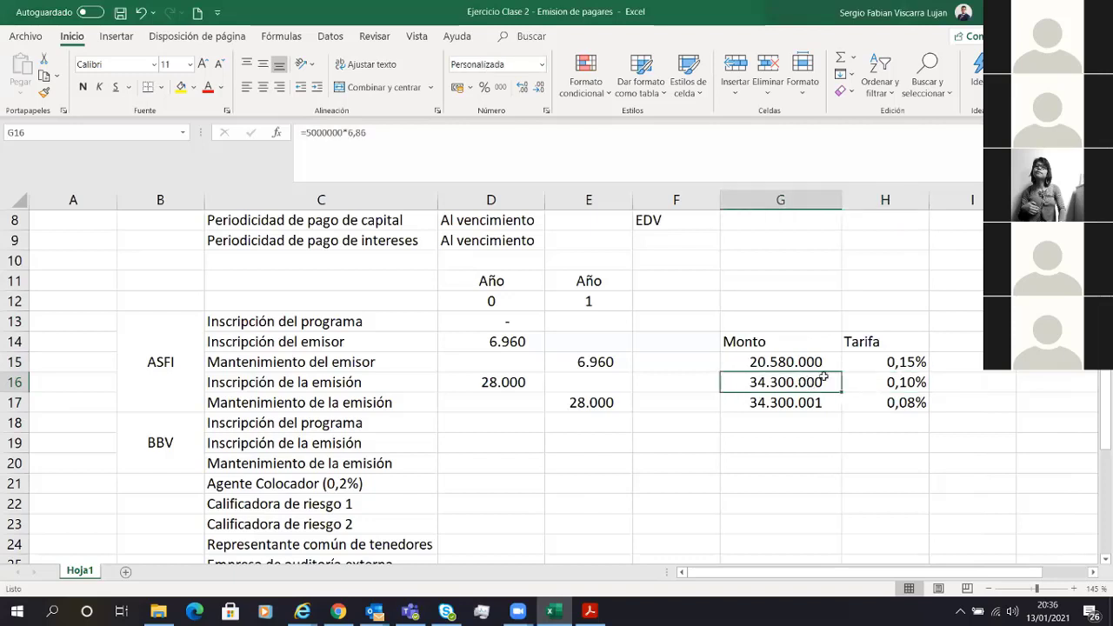
click(904, 404)
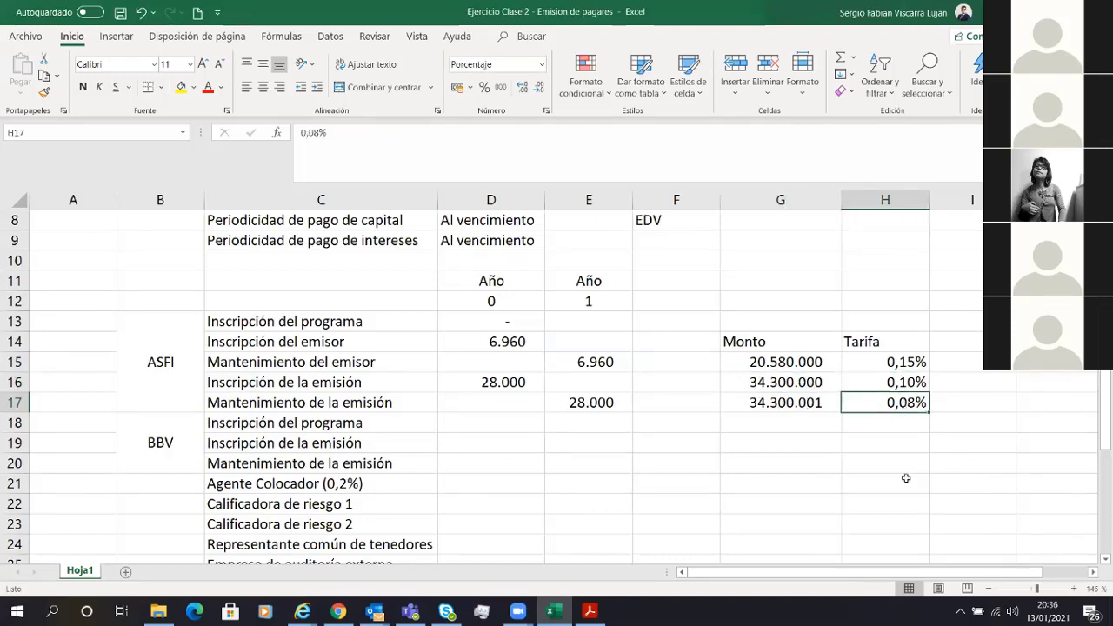
click(897, 447)
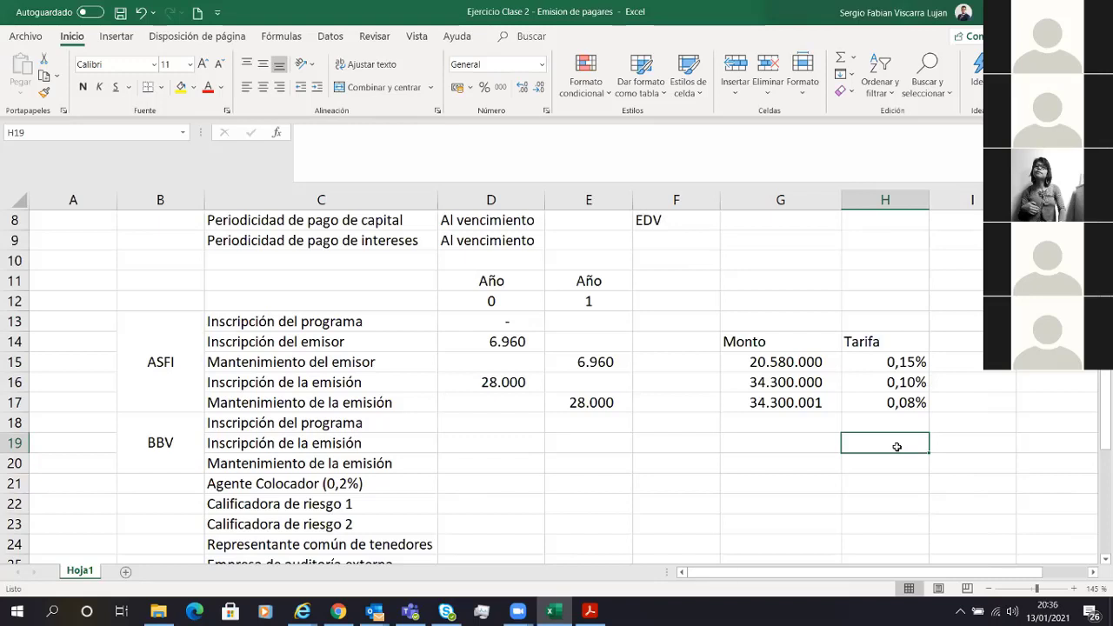
Move the Monto and Tarifa table from G14:H17 to H14:I17, freeing column G.
click(725, 357)
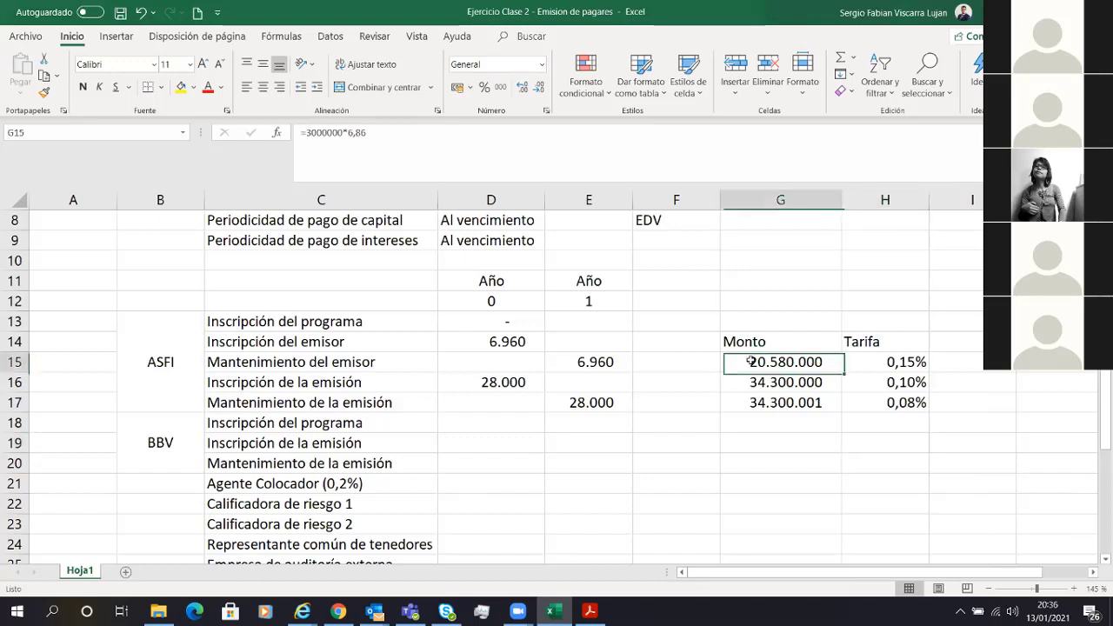
click(680, 355)
key(Right)
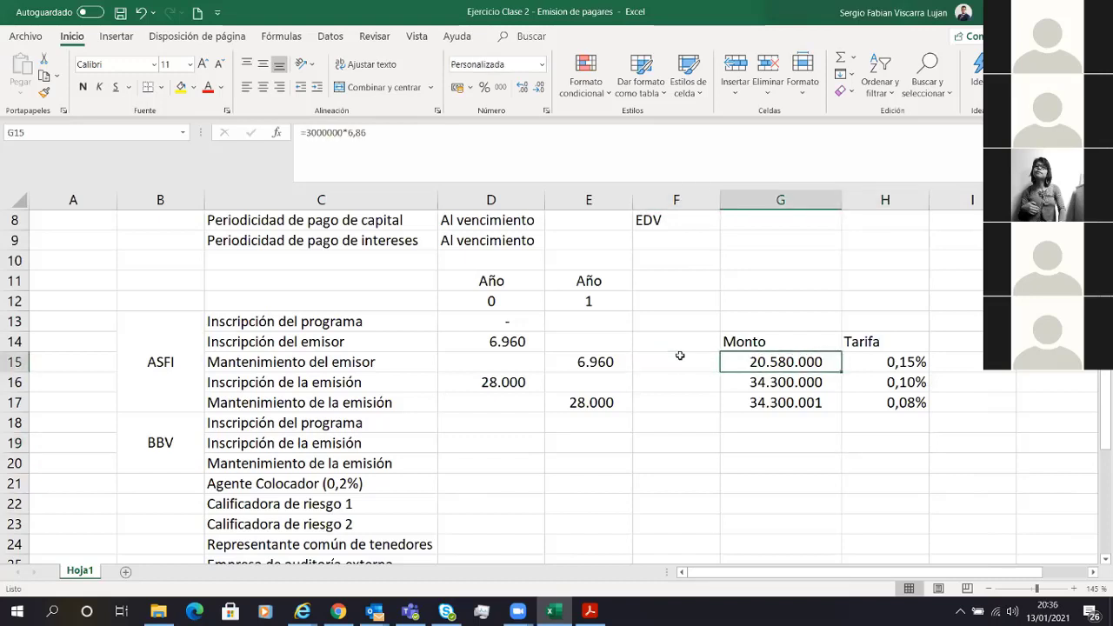
key(Up)
key(shift+Right)
key(shift+Down)
key(shift+Down)
key(shift+Down)
key(ctrl+c)
key(Right)
key(ctrl+v)
Label the tiers Rango 1, Rango 2 and Rango 3 in G15:G17 and fit columns G and H to their contents.
key(Left)
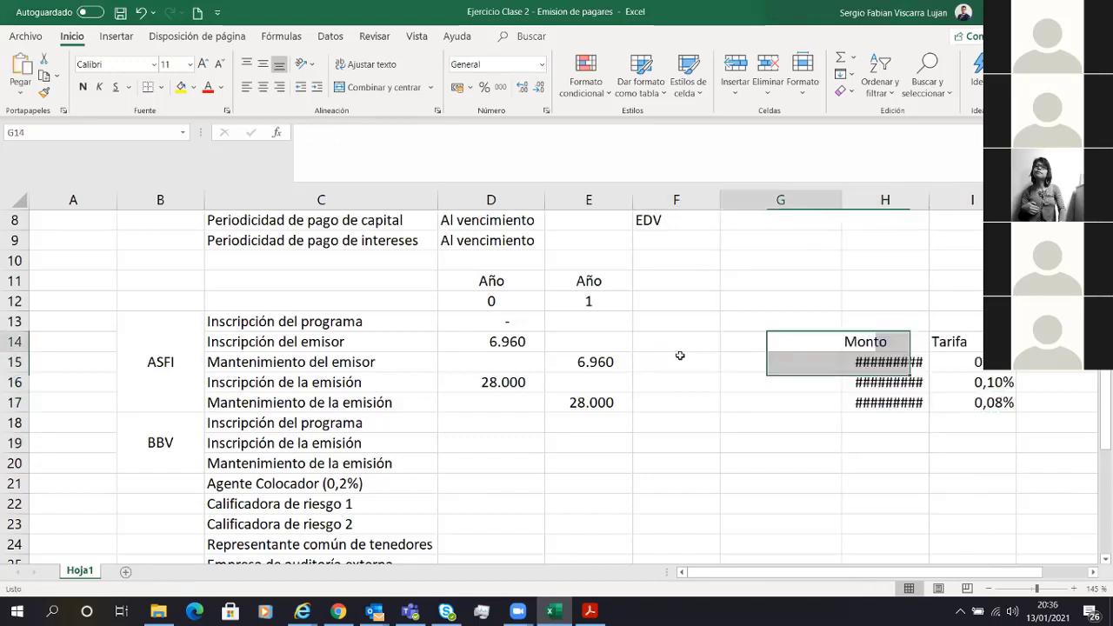
key(Down)
text(Rango 1)
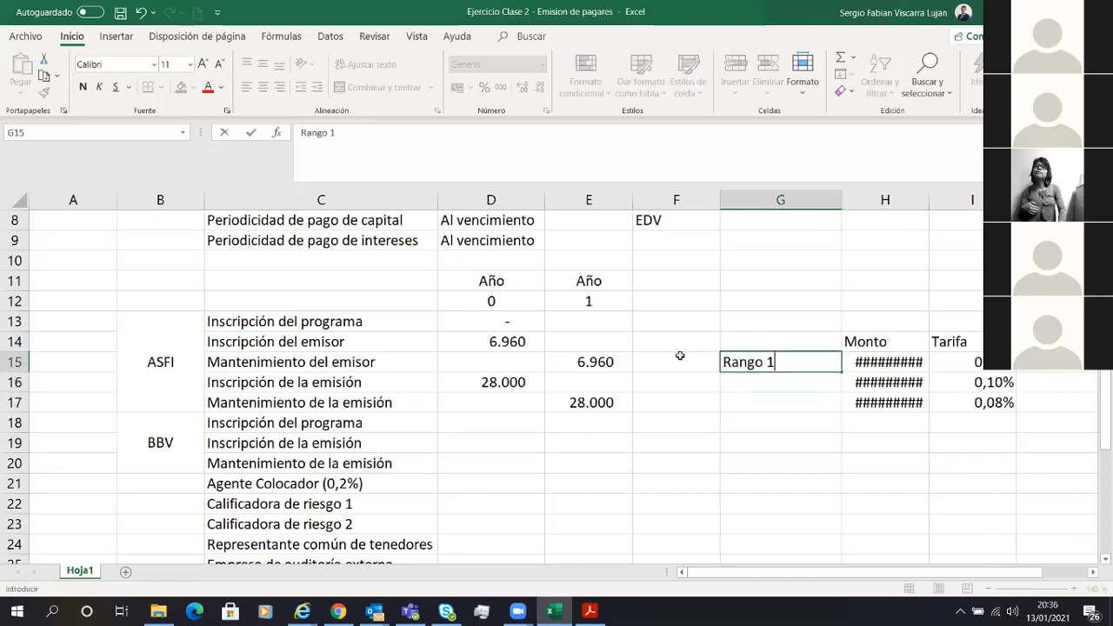
key(Return)
text(Rango 2)
key(Return)
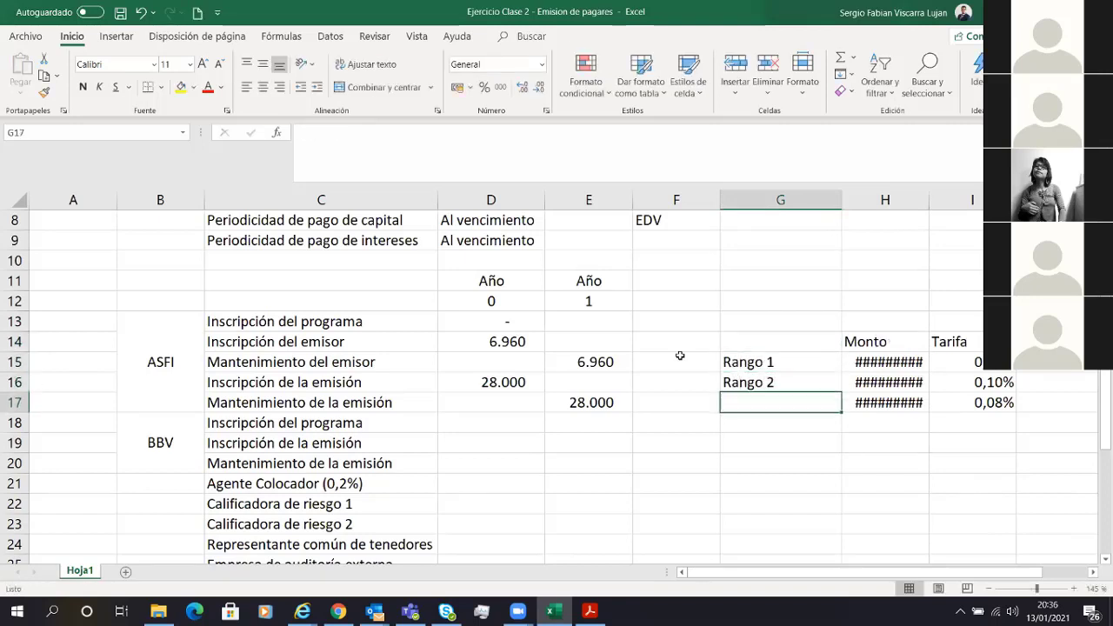
text(Rango 3)
key(Return)
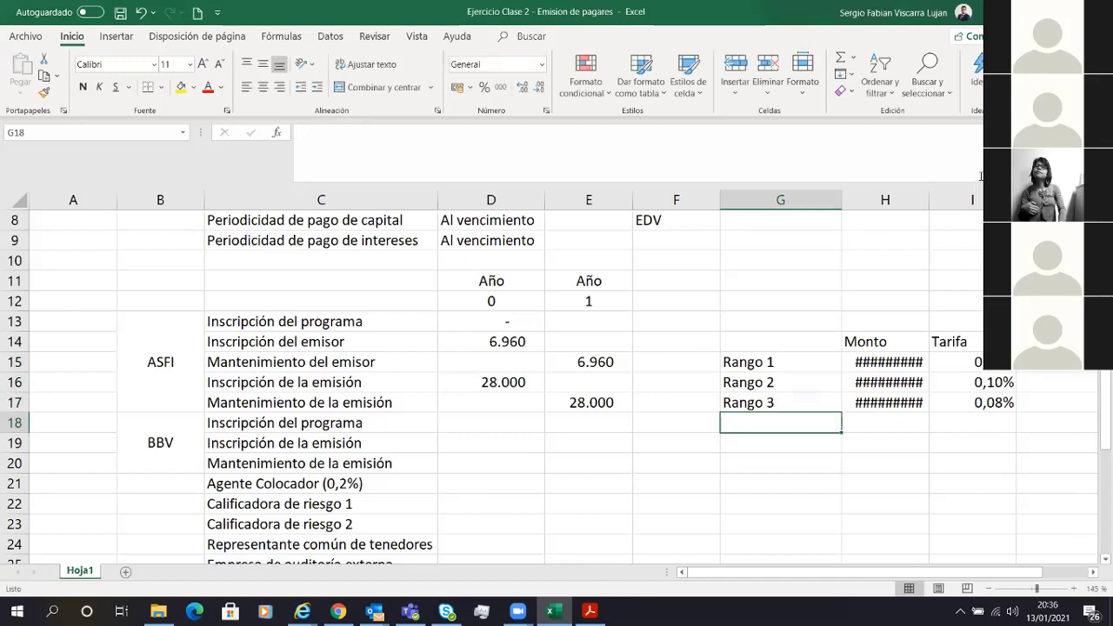
double_click(928, 200)
double_click(841, 200)
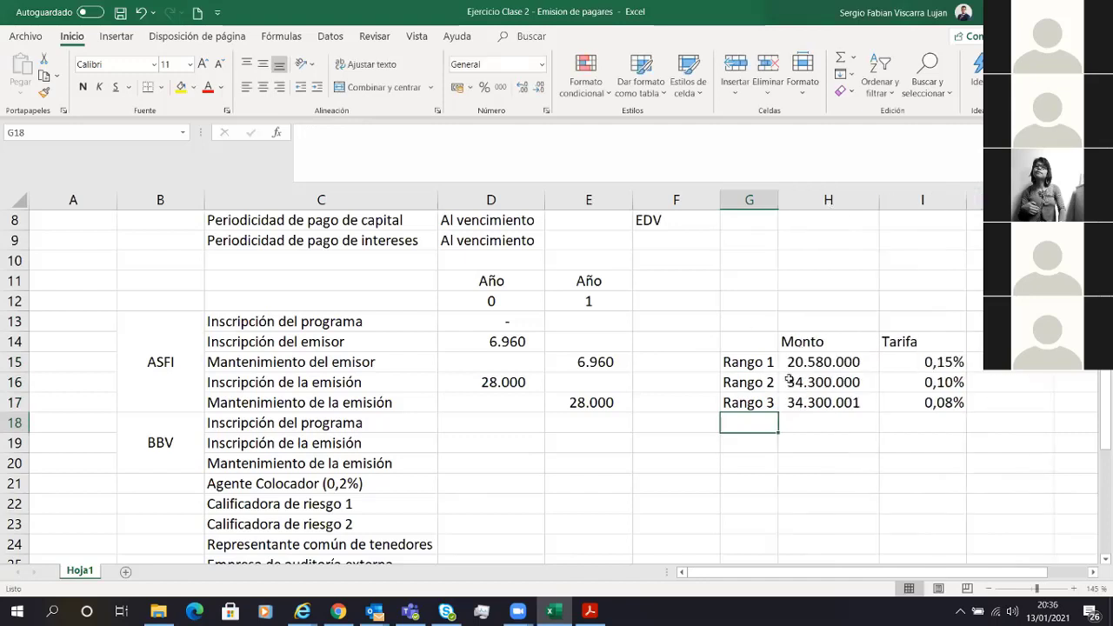
Calculate the Rango 3 fee on the issued amount in H19 with =I17*D3.
drag(756, 402, 904, 404)
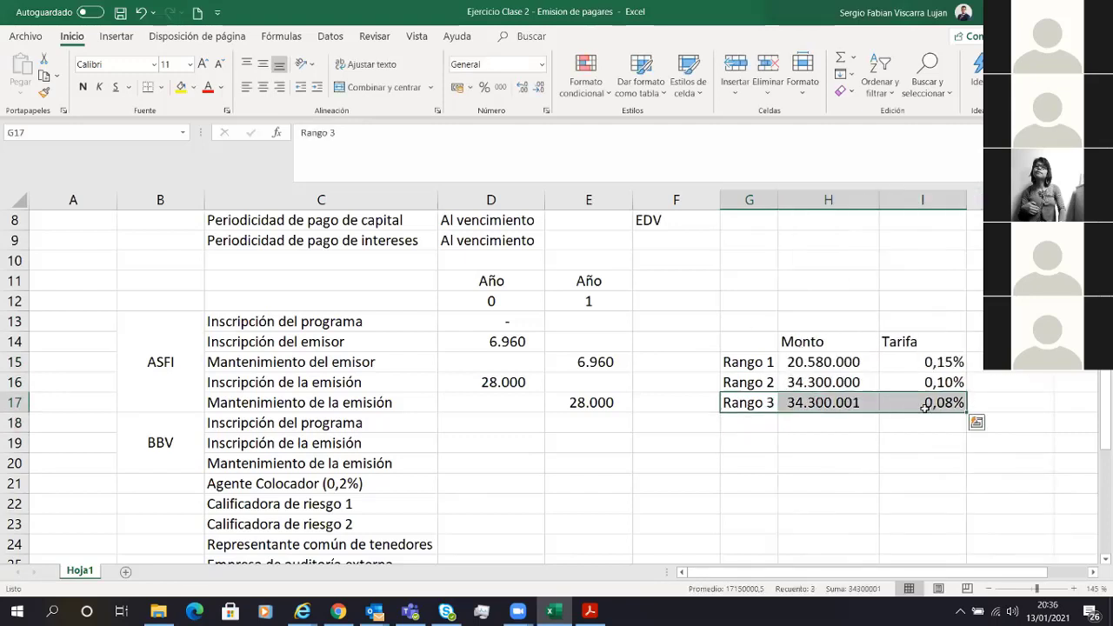
click(835, 444)
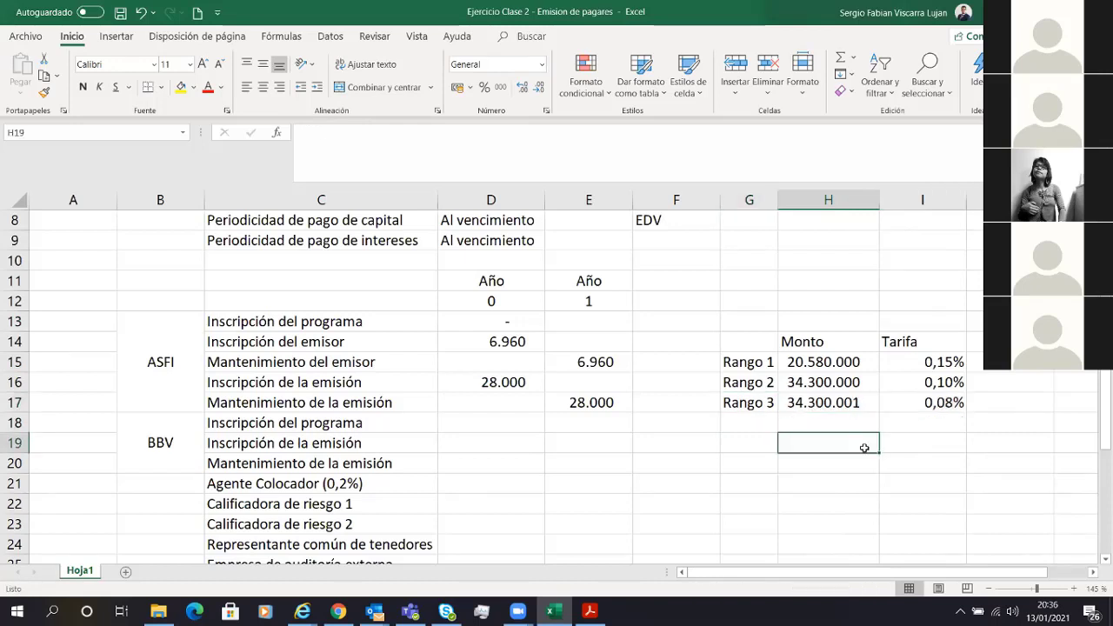
text(=)
click(924, 402)
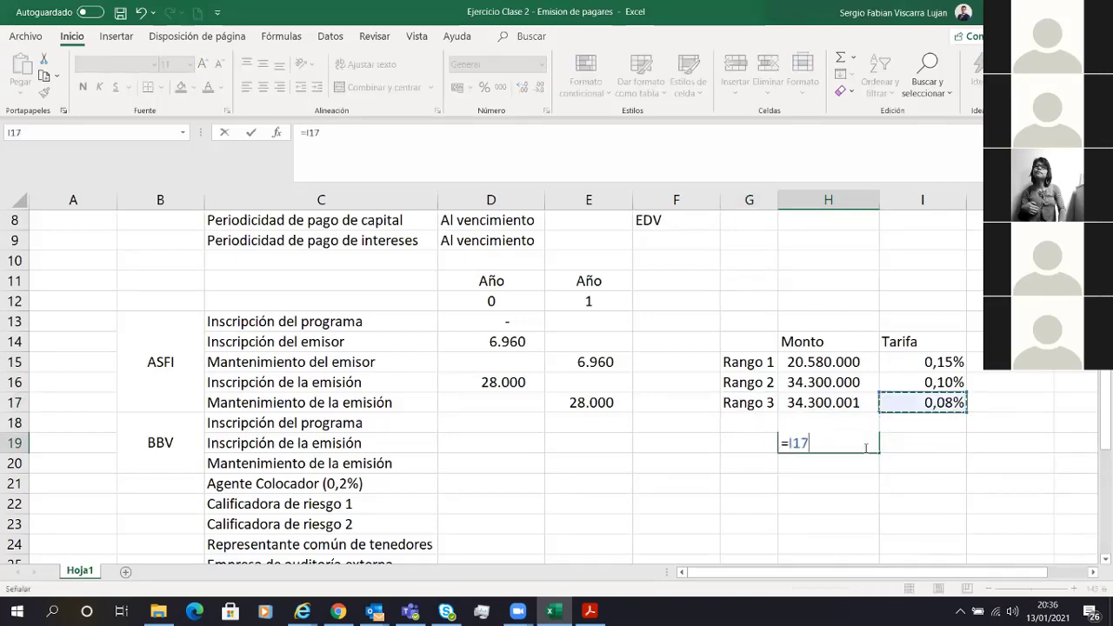
text(*)
scroll(474, 278, up, 3)
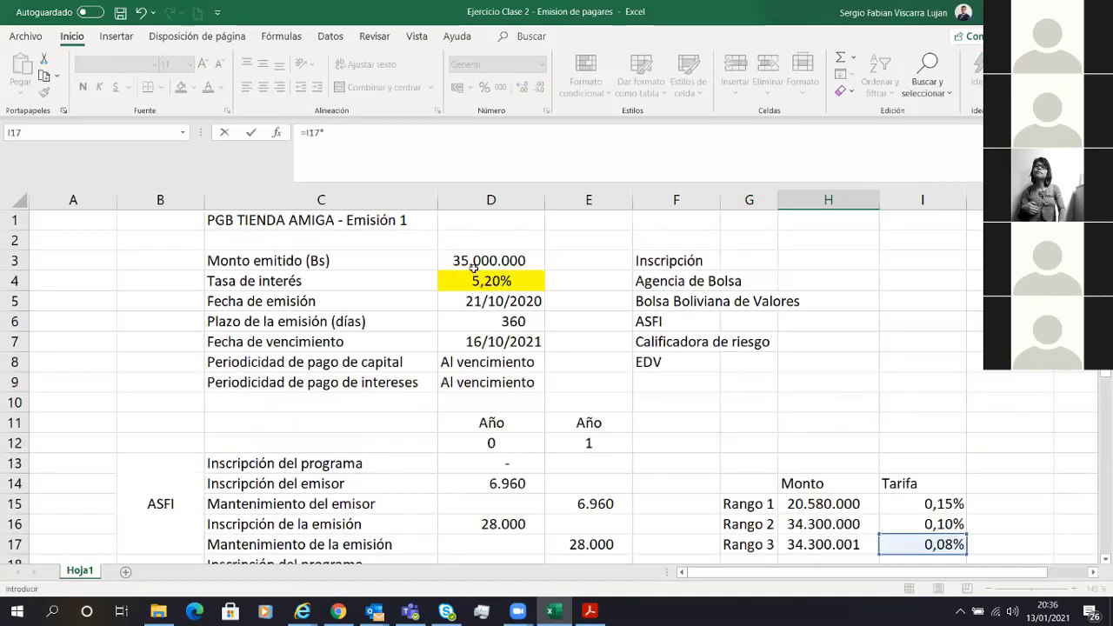
click(474, 260)
key(Return)
key(Up)
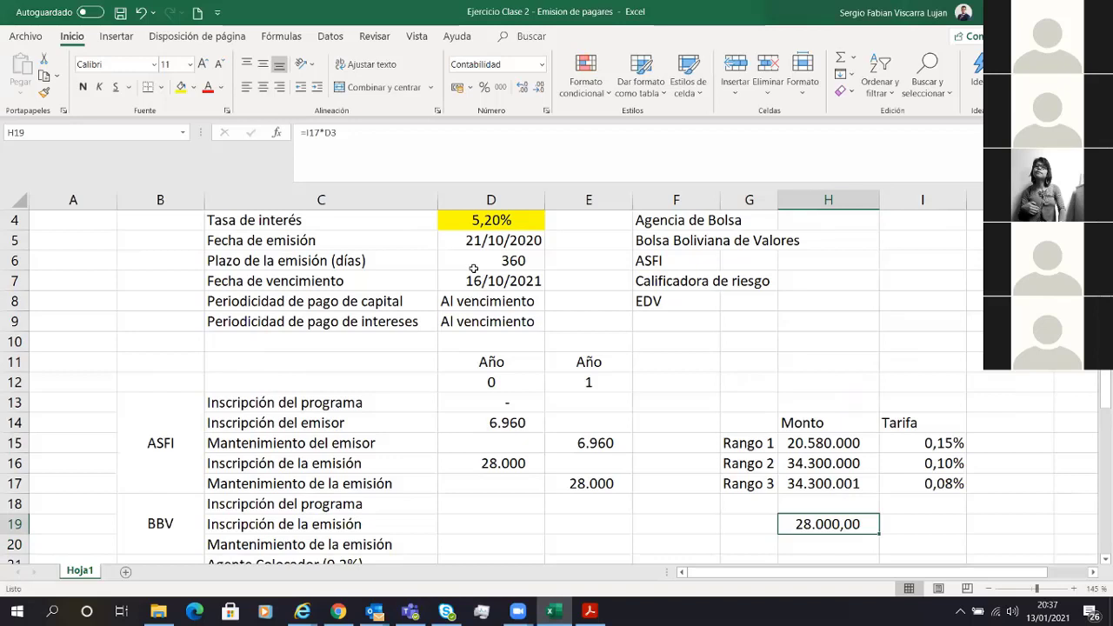
Clear the fee formula in H19 and calculate the Rango 1 fee in J15 with =H15*I15.
key(Delete)
key(Up)
key(Up)
key(Up)
key(Up)
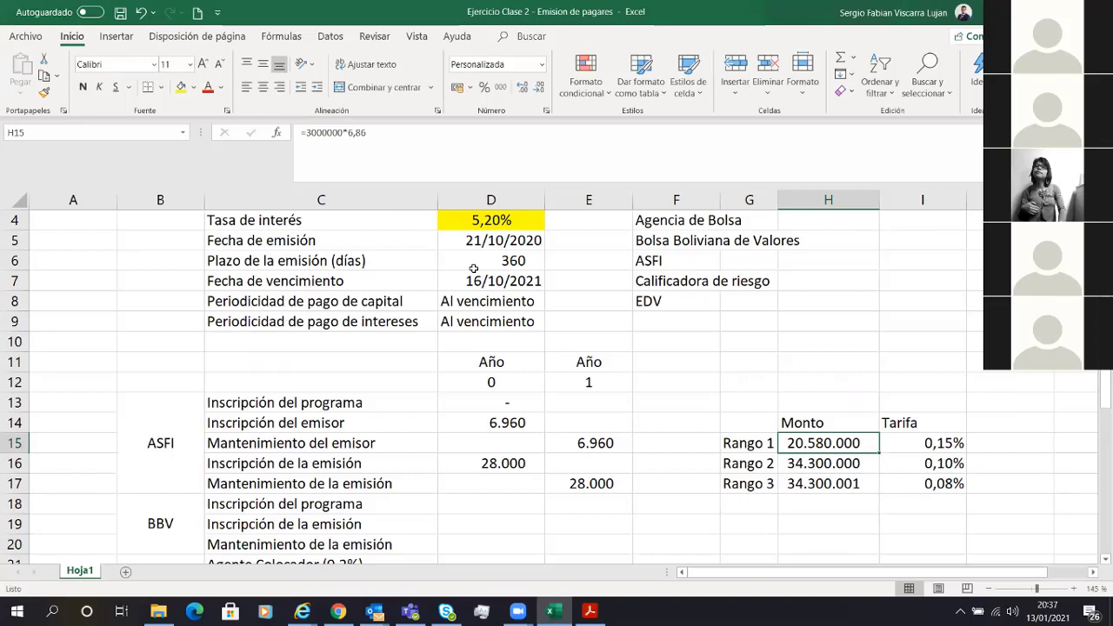
key(Right)
key(Right)
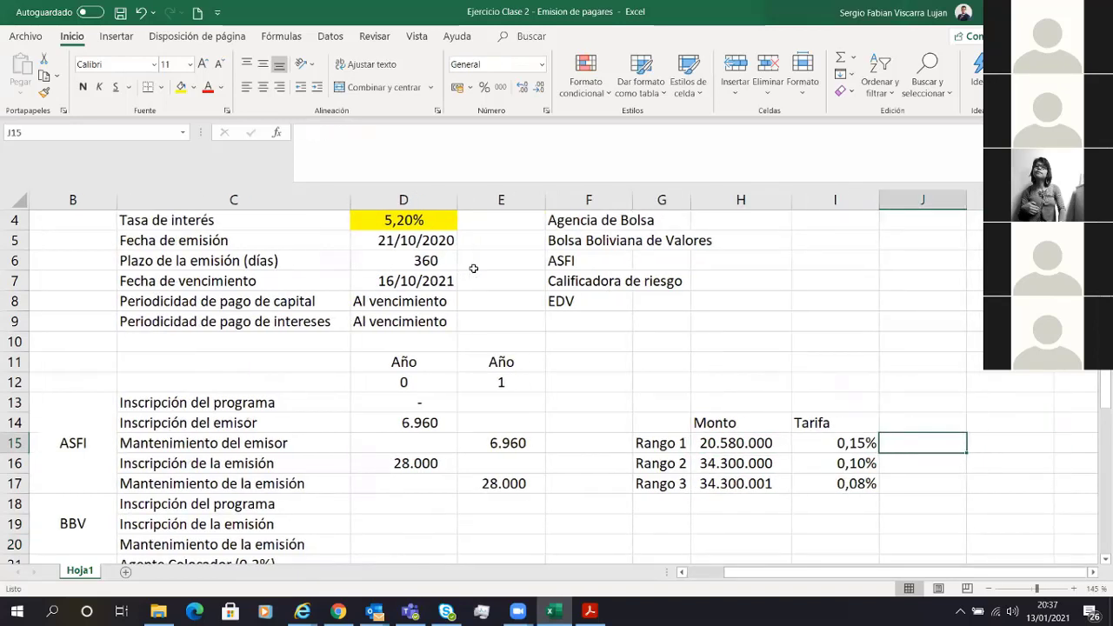
text(=)
key(Left)
key(Left)
text(*)
key(Left)
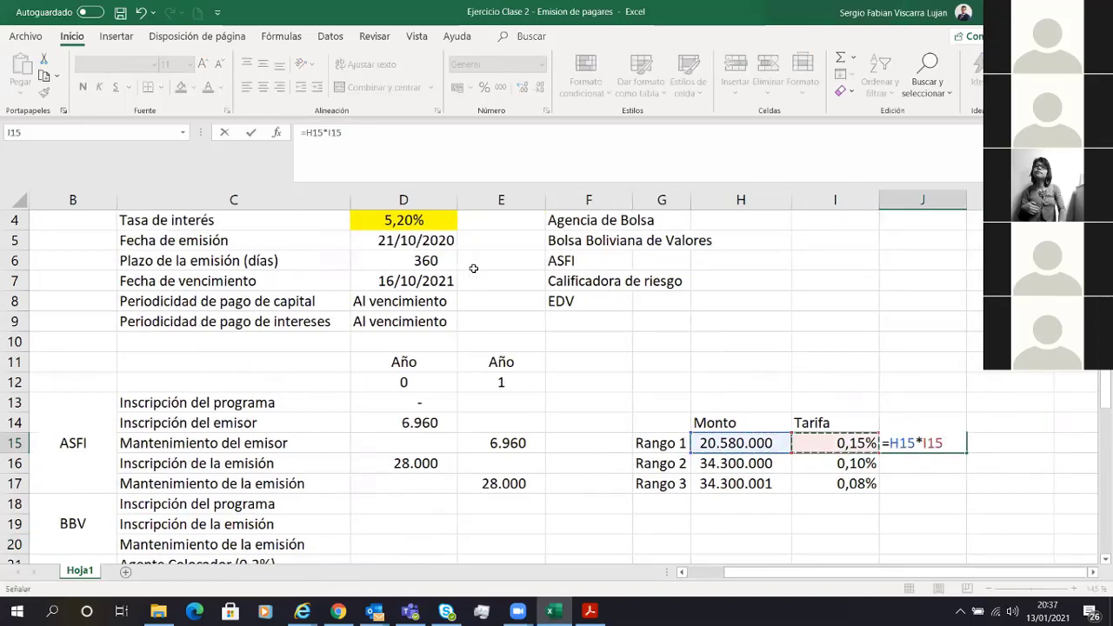
key(Return)
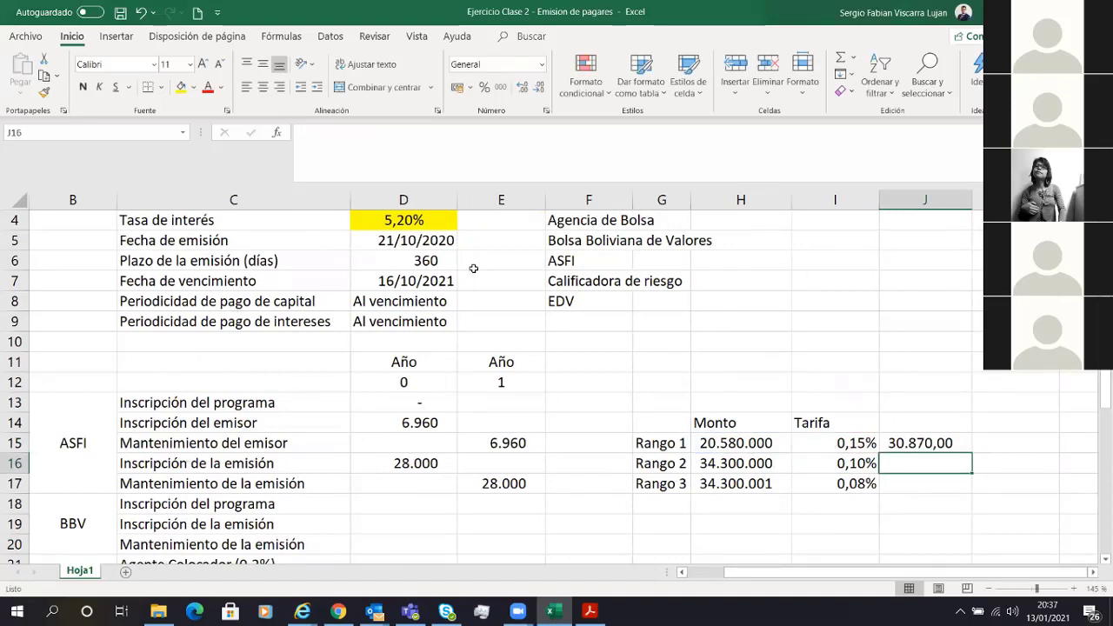
Calculate the difference between the Rango 2 and Rango 1 amounts in H19 with =H16-H15.
key(Left)
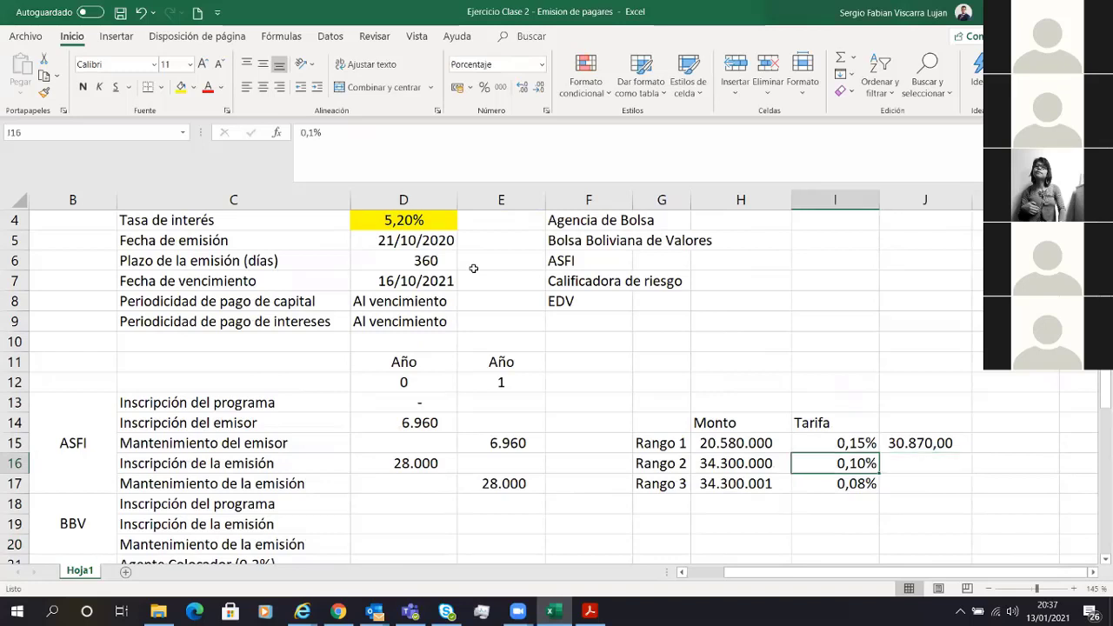
key(Up)
key(Down)
key(Left)
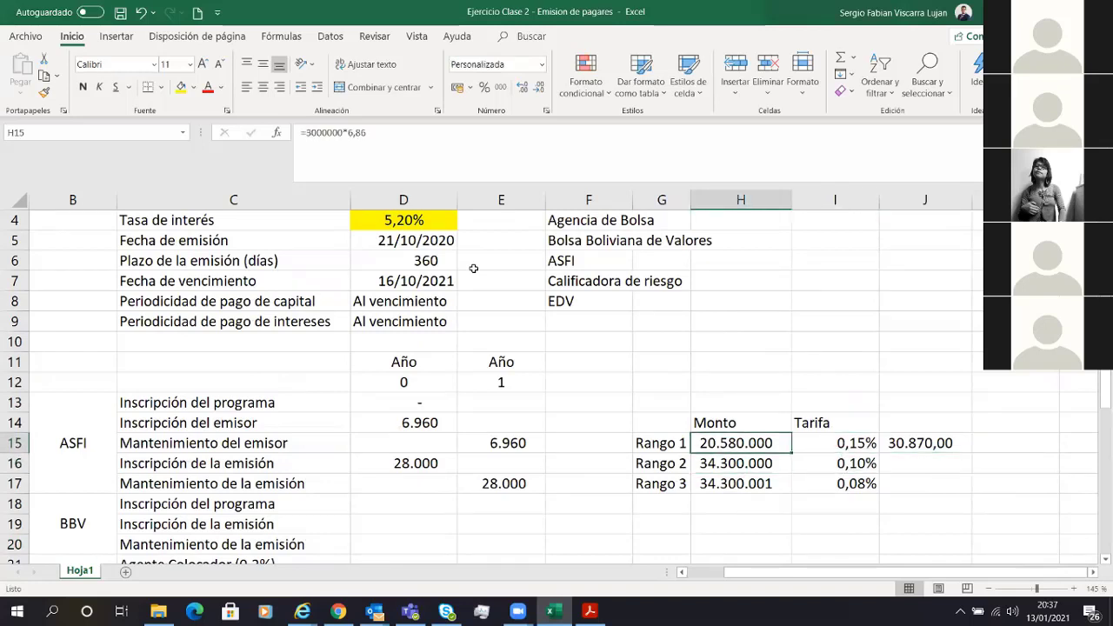
key(shift+Up)
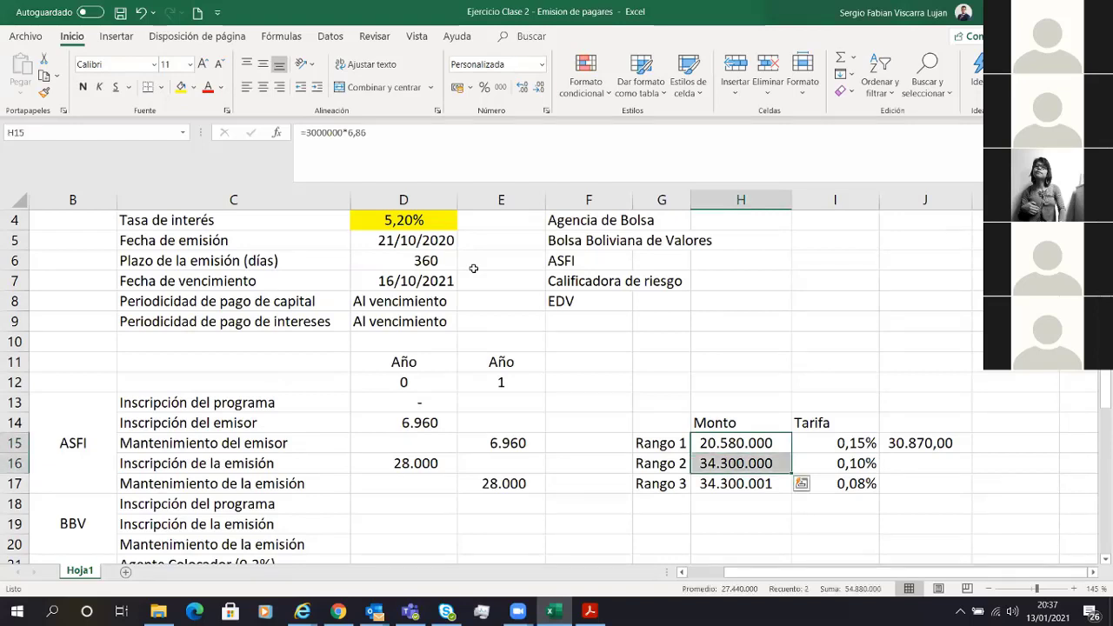
key(Down)
key(Down)
key(Down)
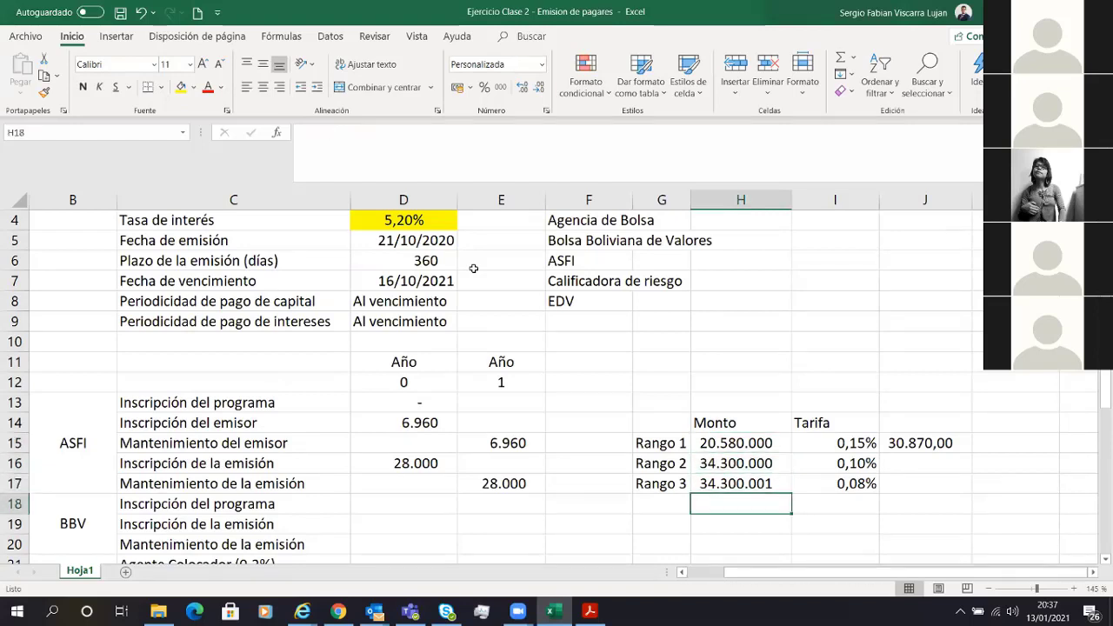
text(=)
key(Up)
key(Up)
key(Up)
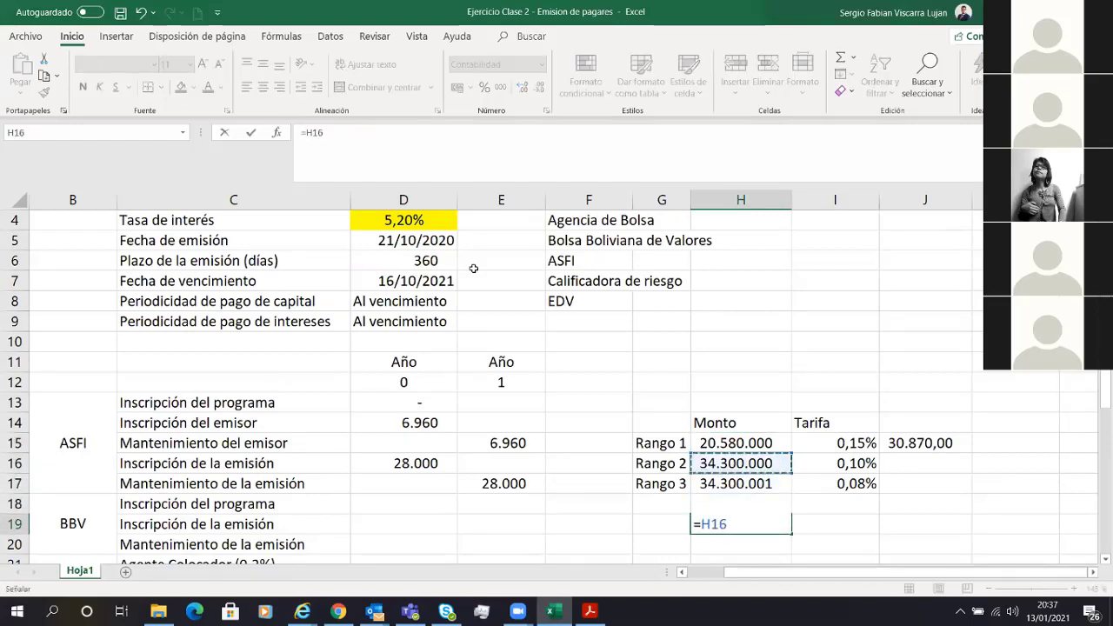
text(-)
key(Up)
key(Up)
key(Up)
key(Up)
key(Return)
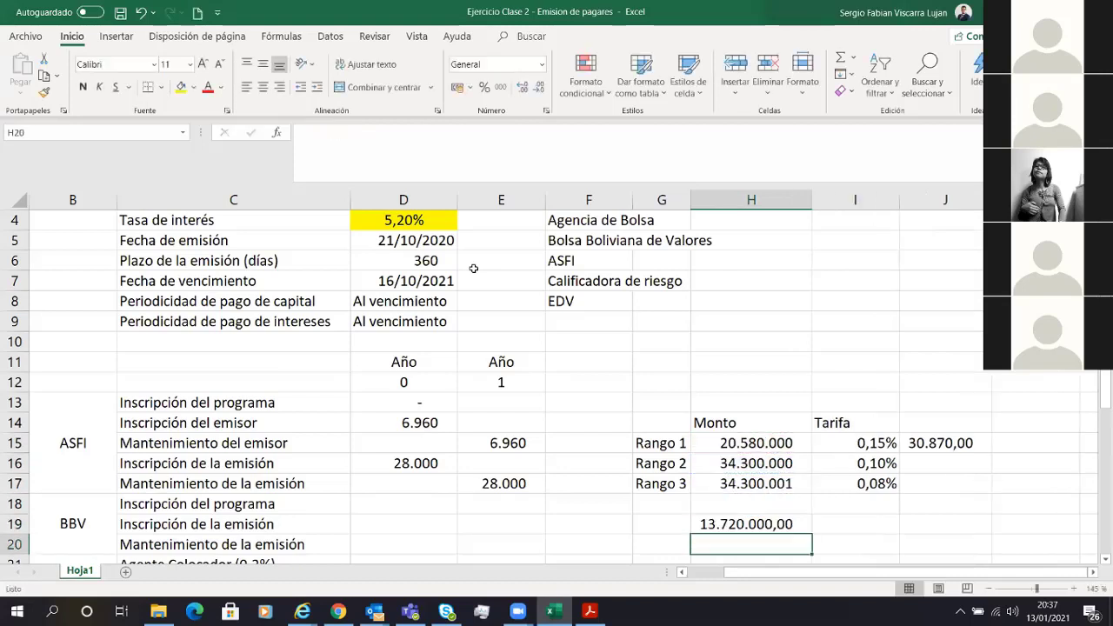
Calculate the Rango 2 fee in J16 by multiplying the tier difference by its rate with =H19*I16.
key(Up)
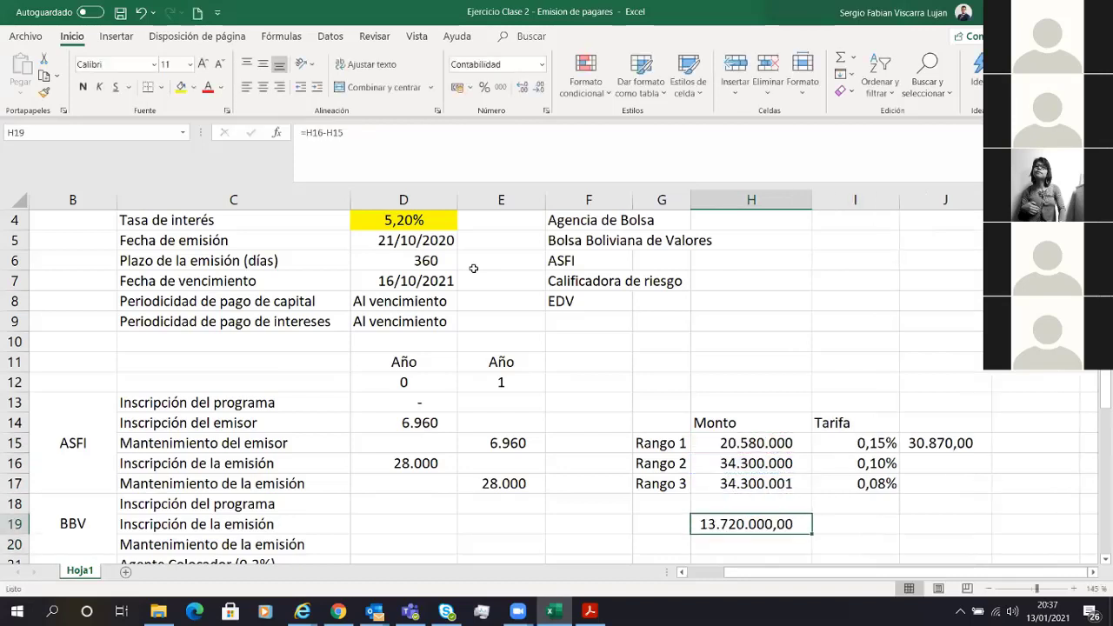
key(Right)
key(Up)
key(Up)
key(Up)
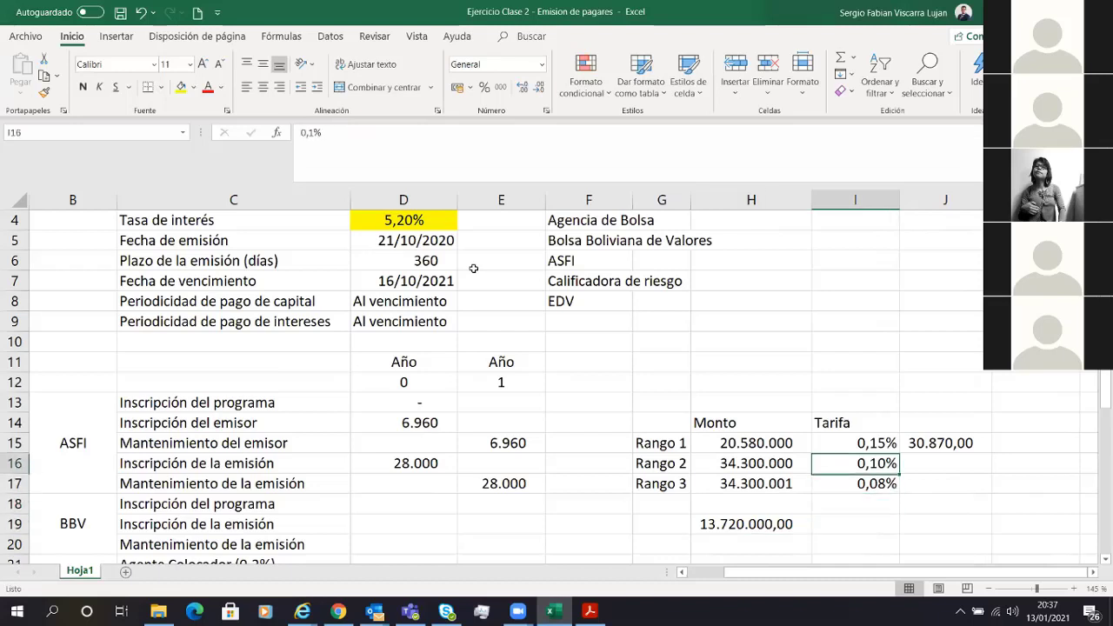
key(Up)
key(Down)
key(Right)
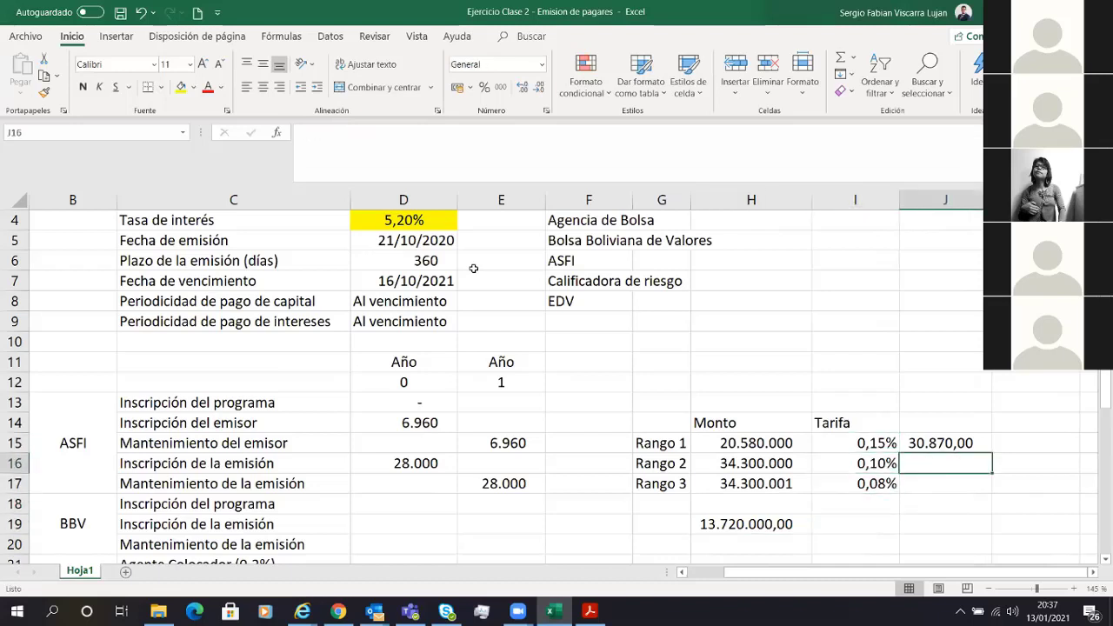
text(=)
key(Down)
key(Left)
key(Down)
key(Down)
key(Left)
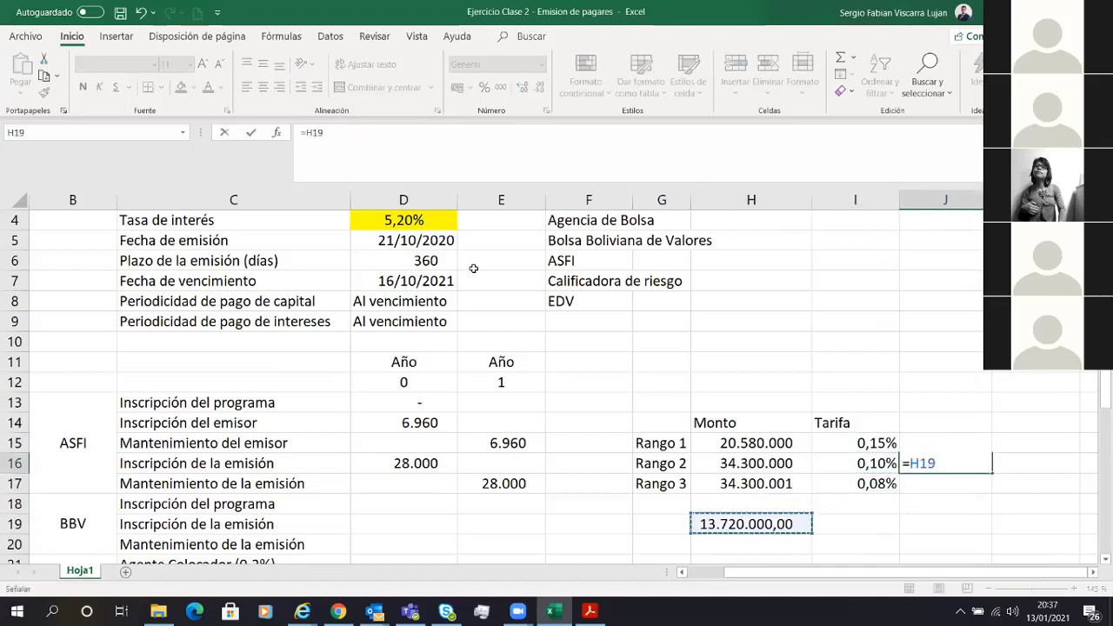
text(+)
key(Left)
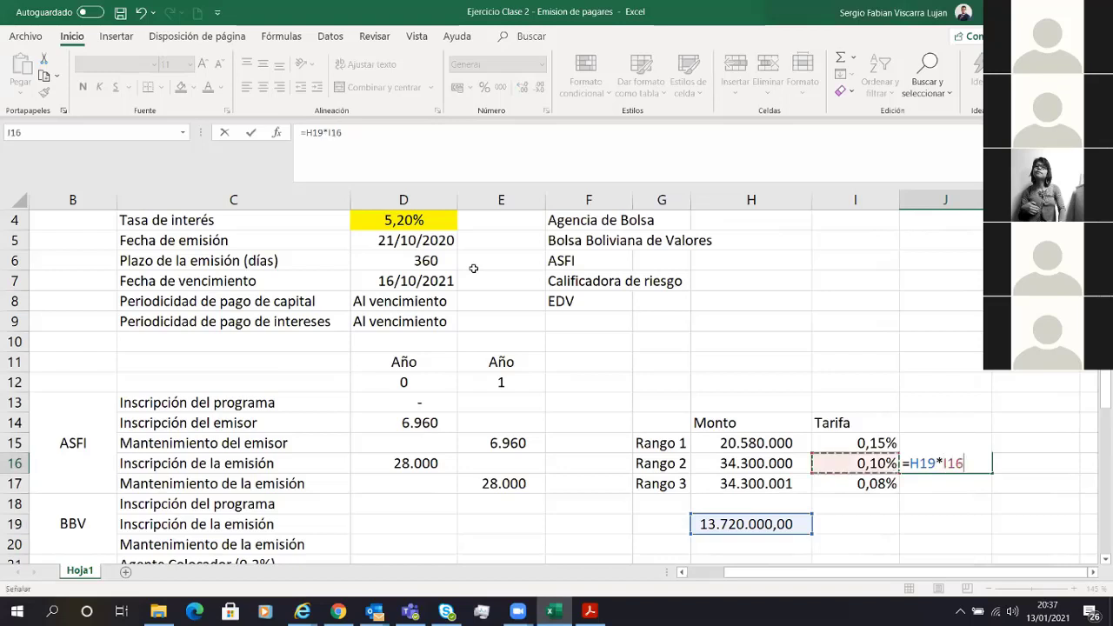
key(Return)
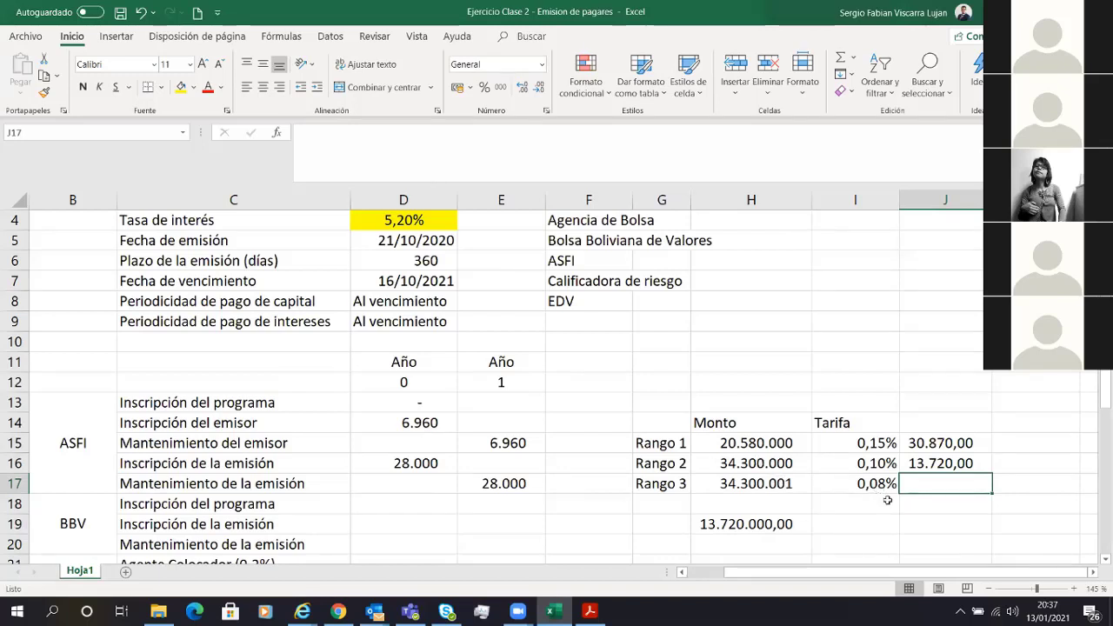
Calculate the Rango 3 fee in J17 on the issued amount above that tier's threshold with =(D3-H17)*I17.
text(=8)
key(BackSpace)
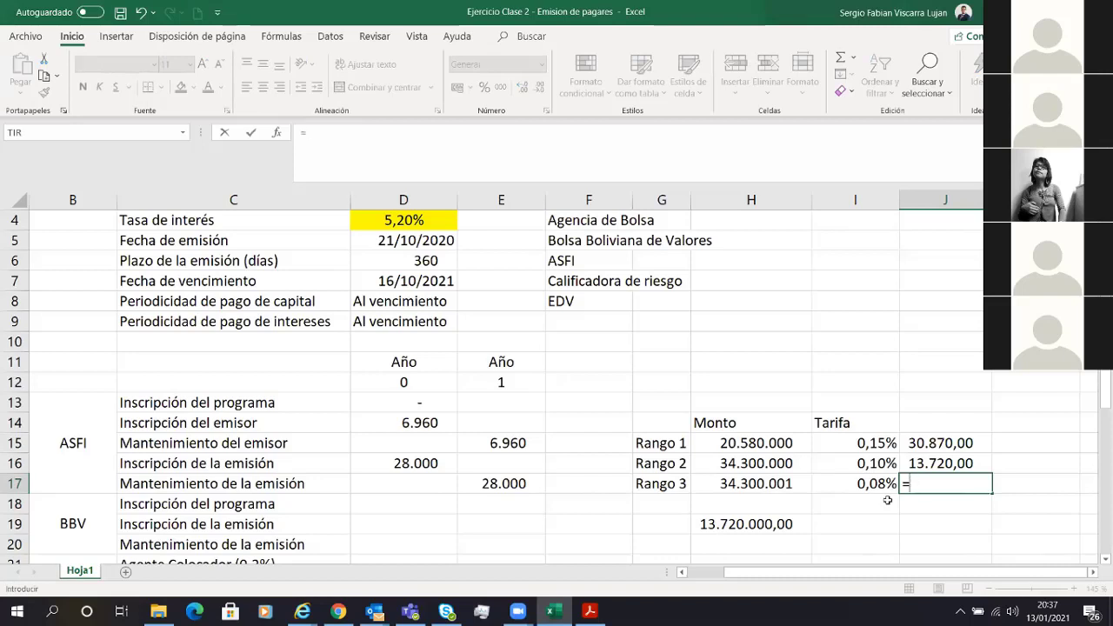
scroll(887, 500, up, 3)
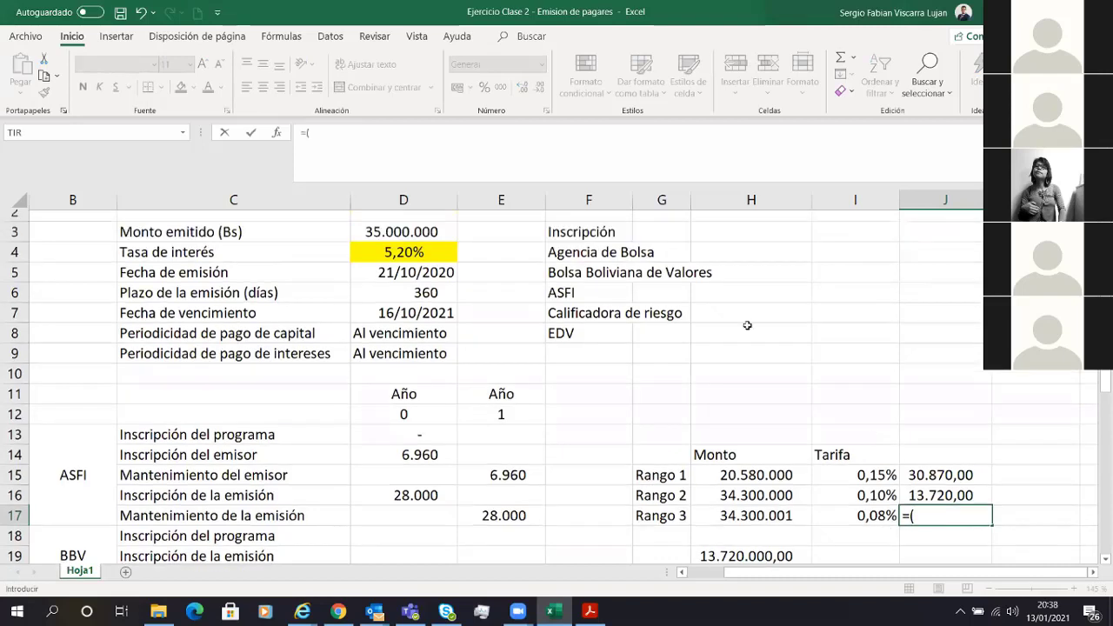
click(386, 247)
click(392, 258)
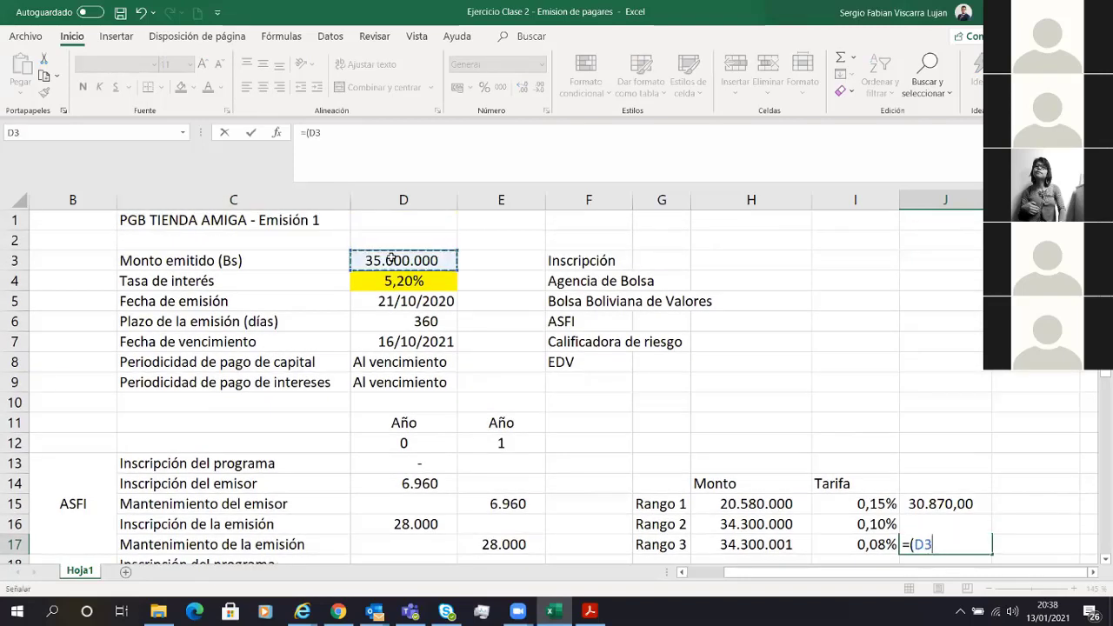
text(-)
key(Left)
key(Left)
text())
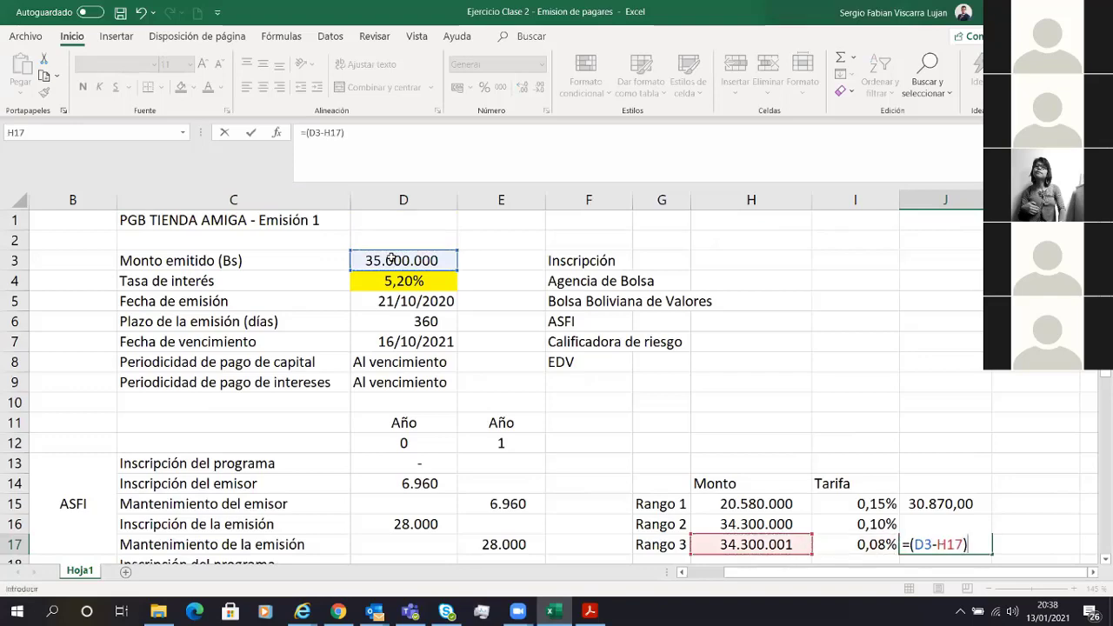
text(*I17)
key(Return)
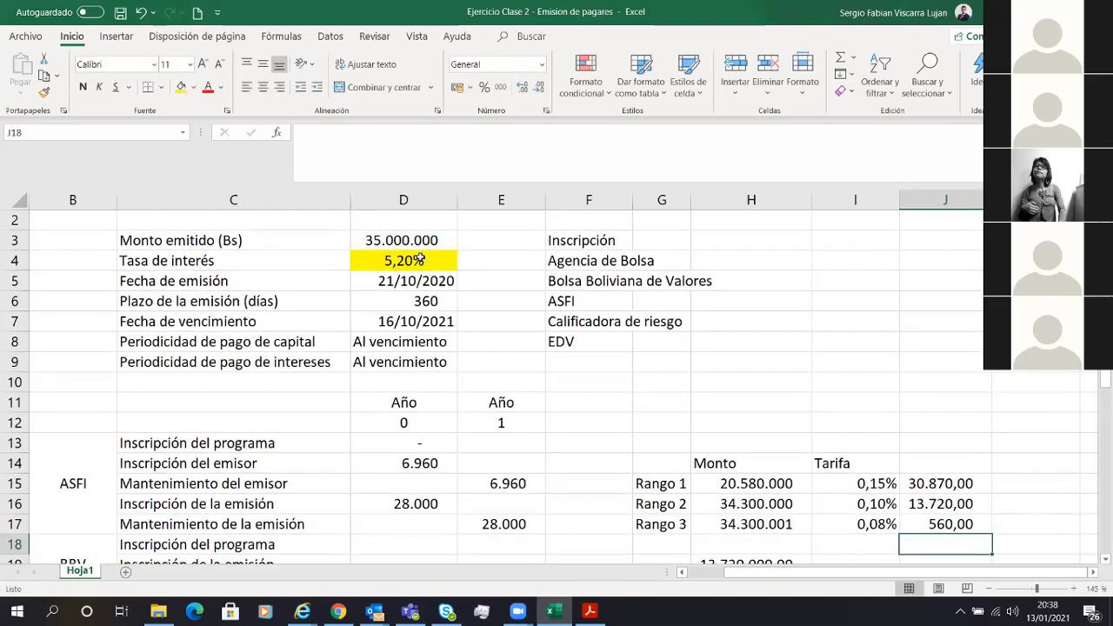
Total the three tier fees in J18 with =SUMA(J15:J17).
scroll(851, 400, down, 1)
scroll(951, 363, down, 1)
drag(951, 372, 950, 402)
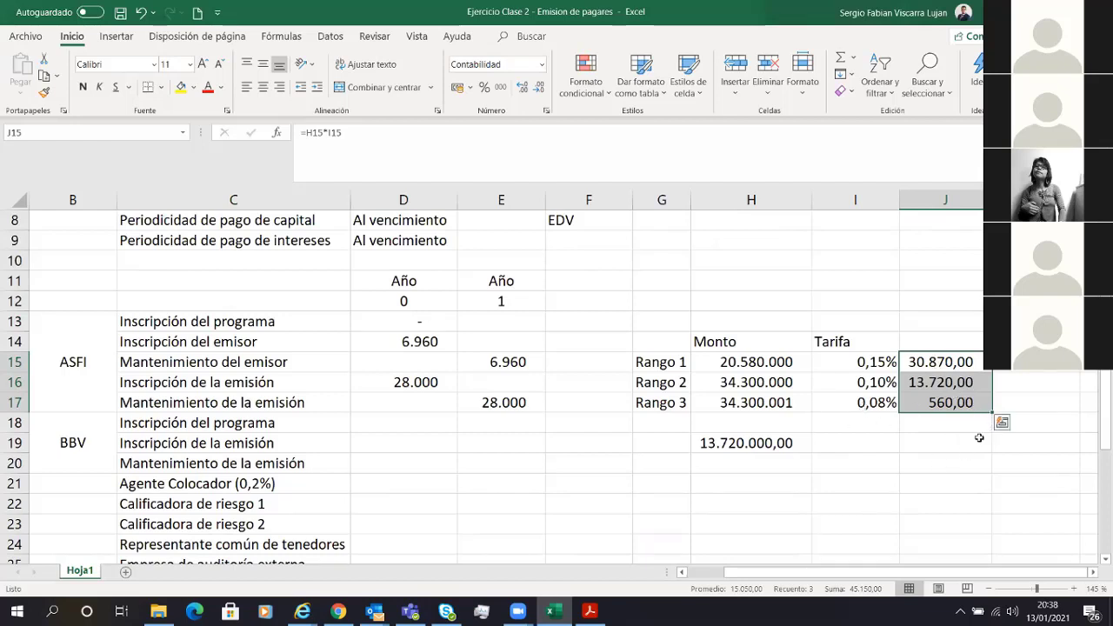
click(943, 423)
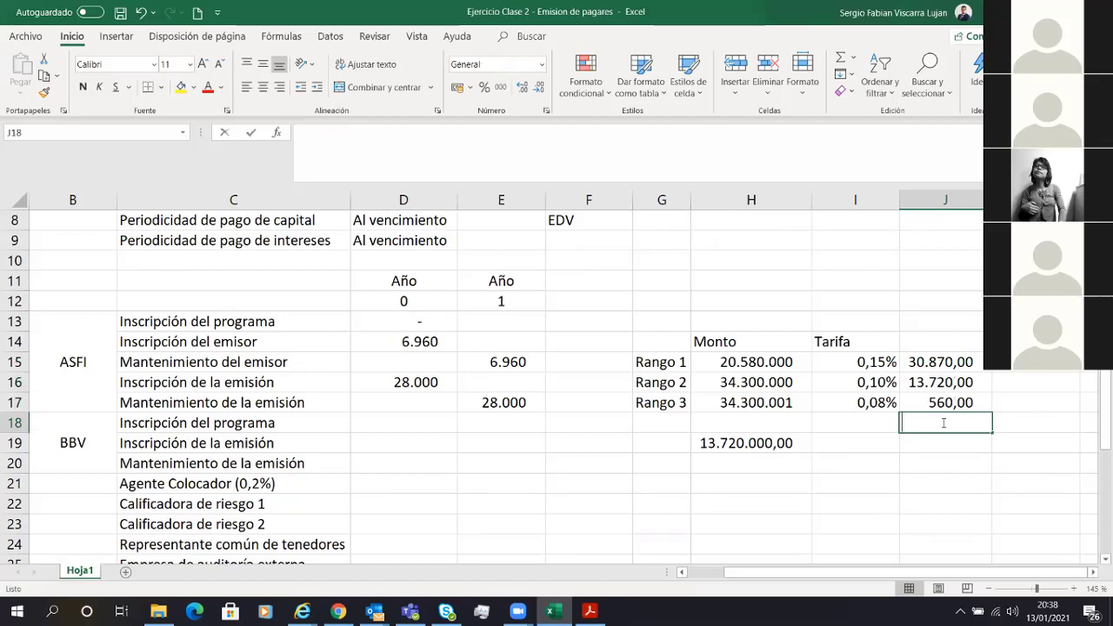
text(=SUMA()
key(Up)
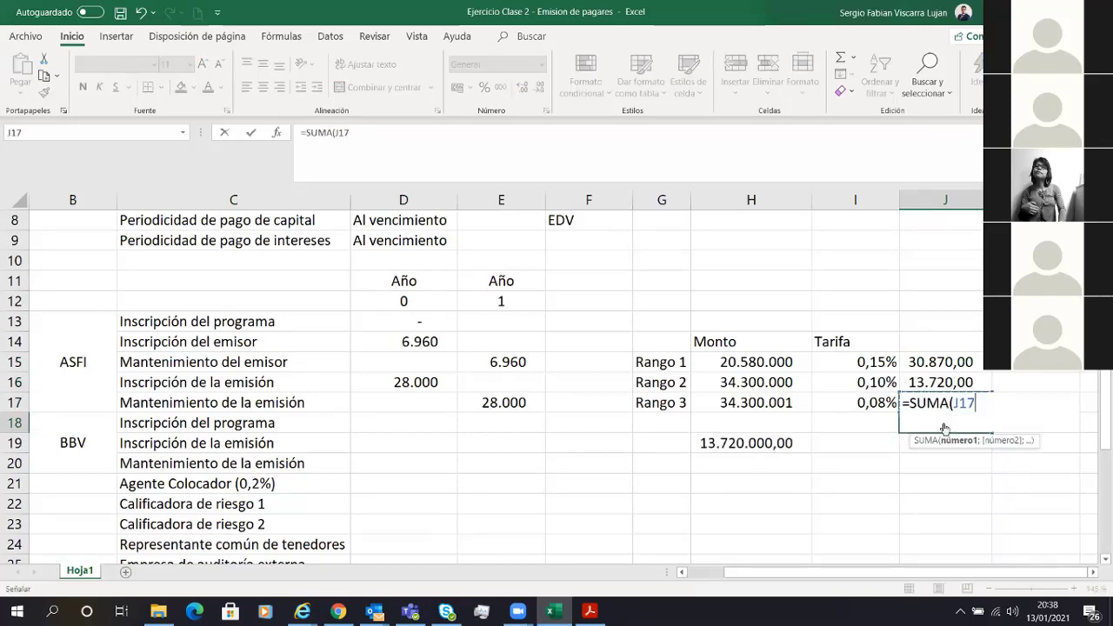
key(shift+Up)
key(shift+Up)
text())
key(Return)
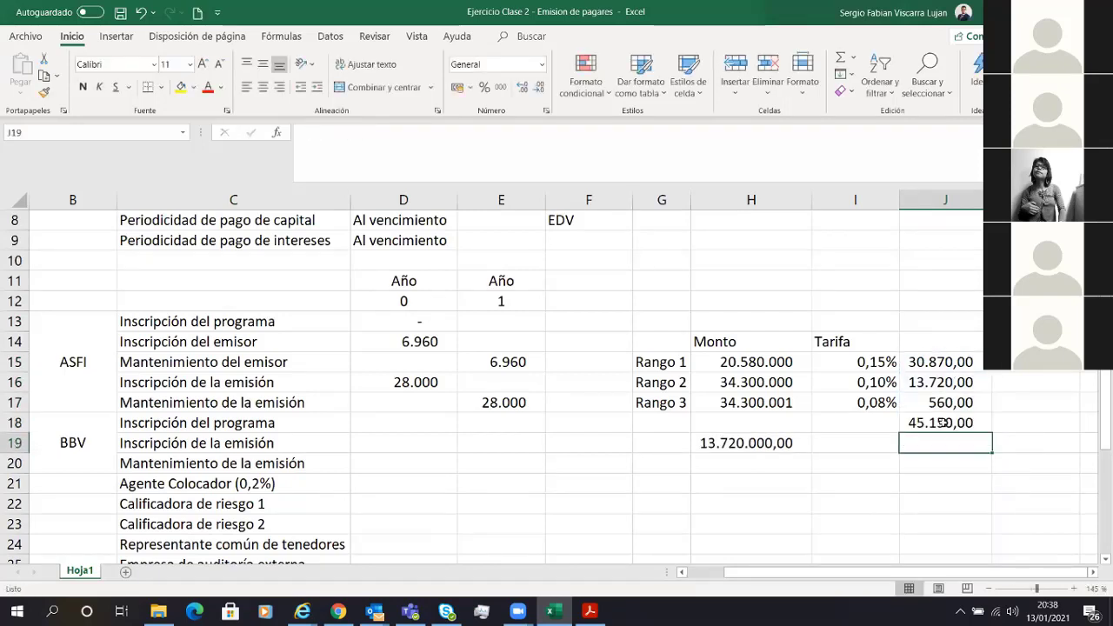
Remove the two decimals from the fees and their total in J15:J19.
click(943, 424)
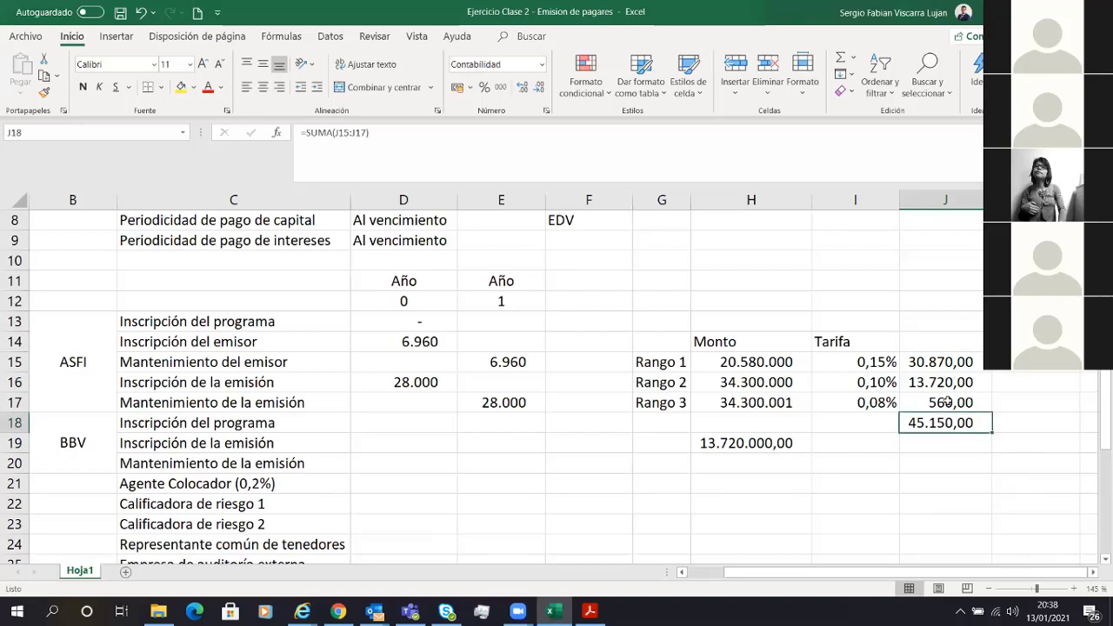
drag(943, 361, 947, 445)
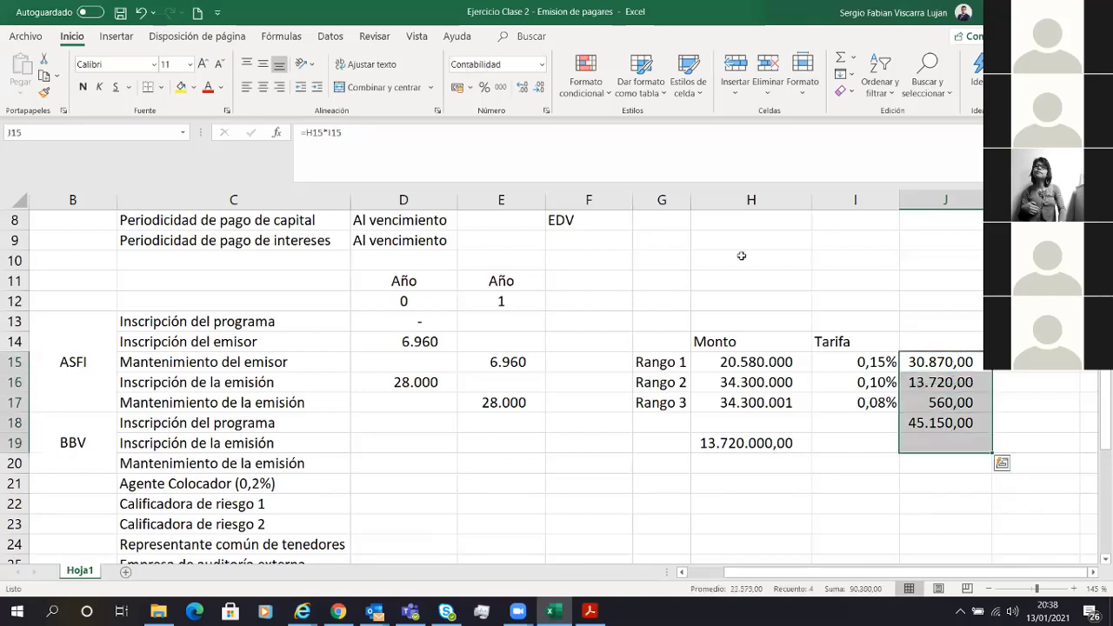
click(537, 88)
click(537, 89)
Add a top border to the fee total in J18.
click(928, 426)
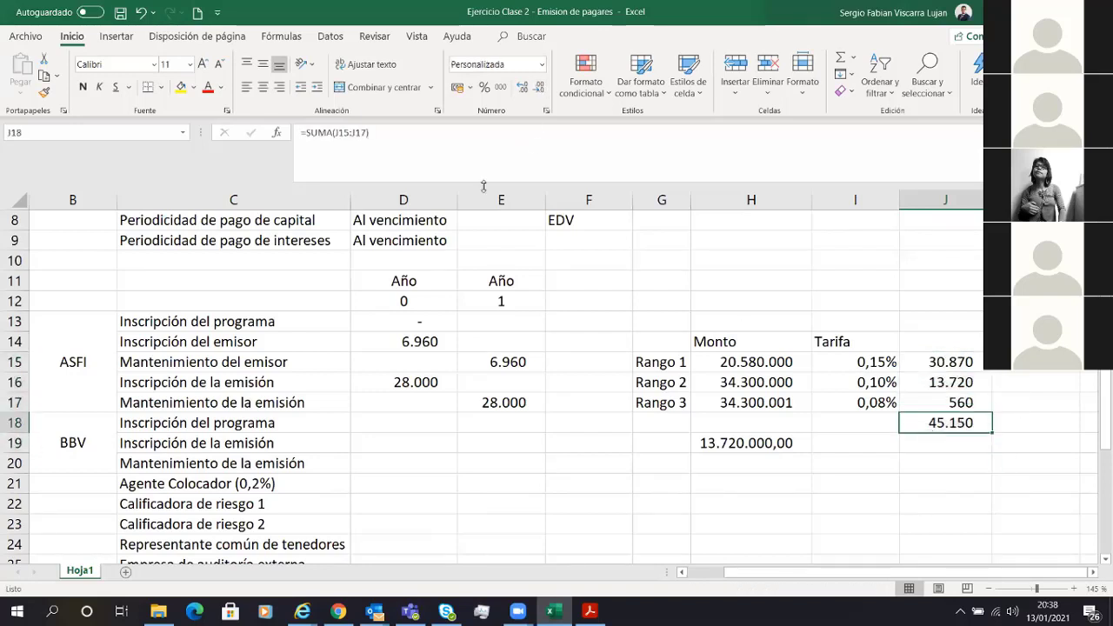
click(161, 87)
click(195, 148)
click(961, 463)
click(963, 426)
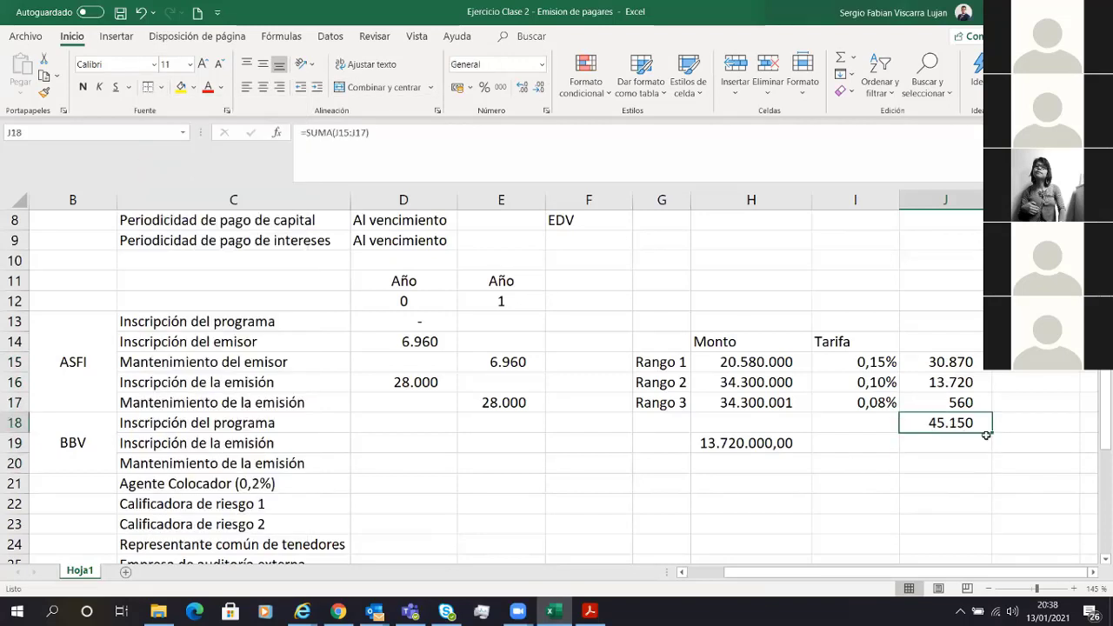
Review the tier difference in H19, the Rango 3 row, and the tier fees and their total in J15:J18.
click(878, 442)
click(758, 448)
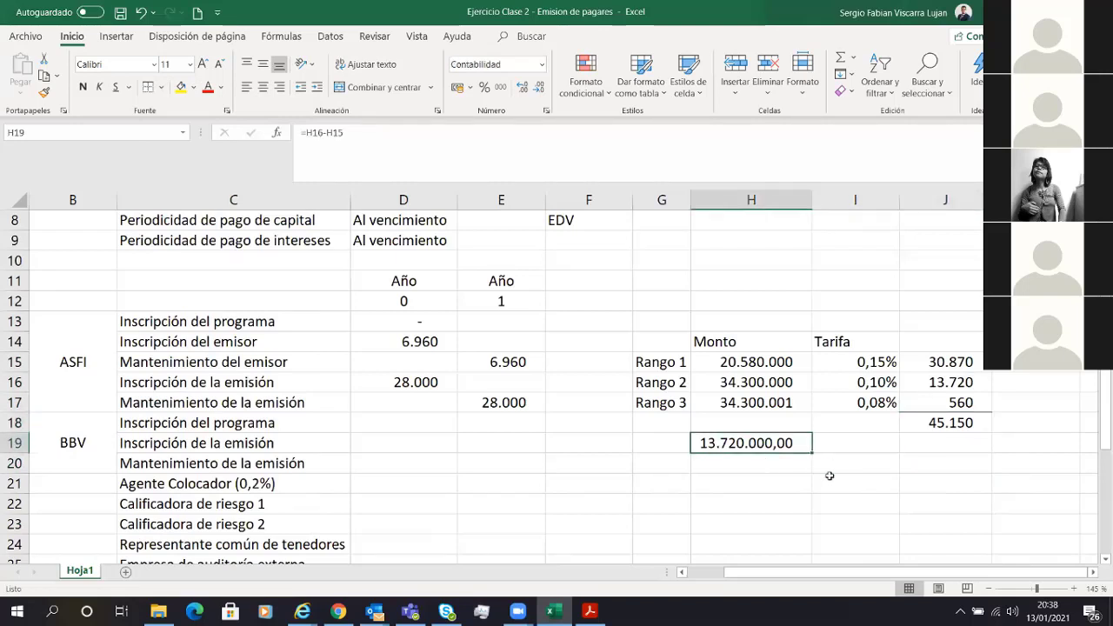
click(976, 422)
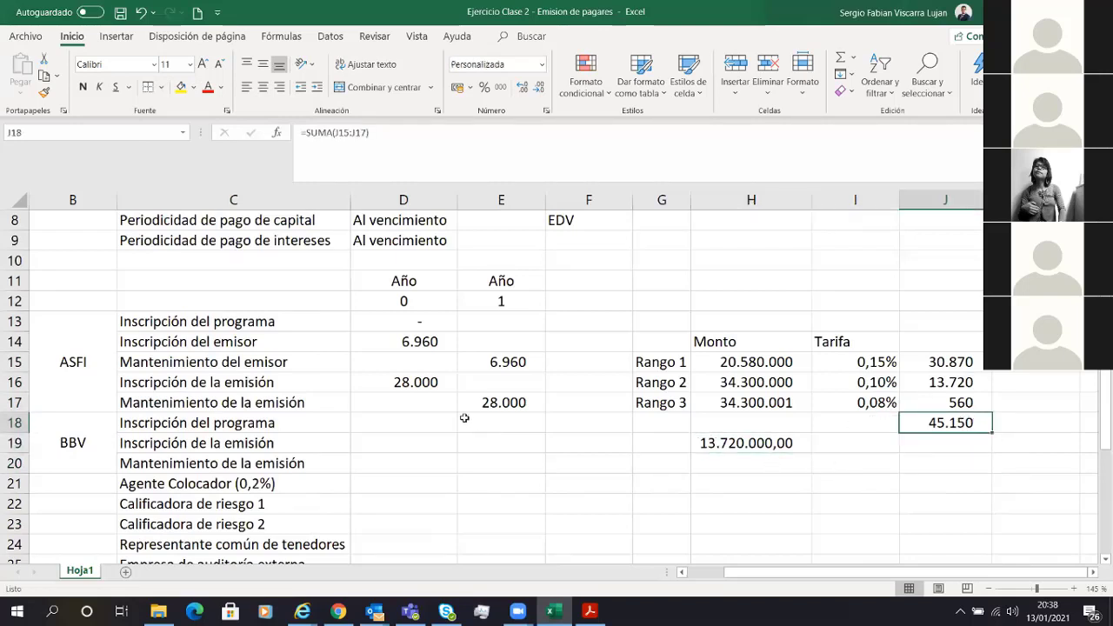
click(869, 404)
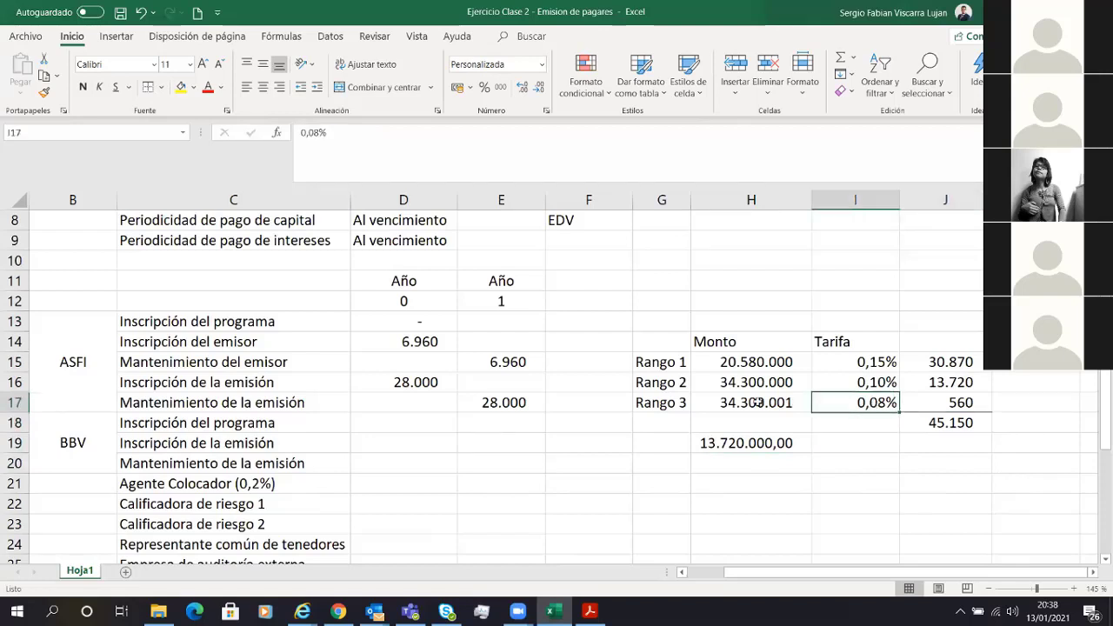
drag(661, 402, 845, 408)
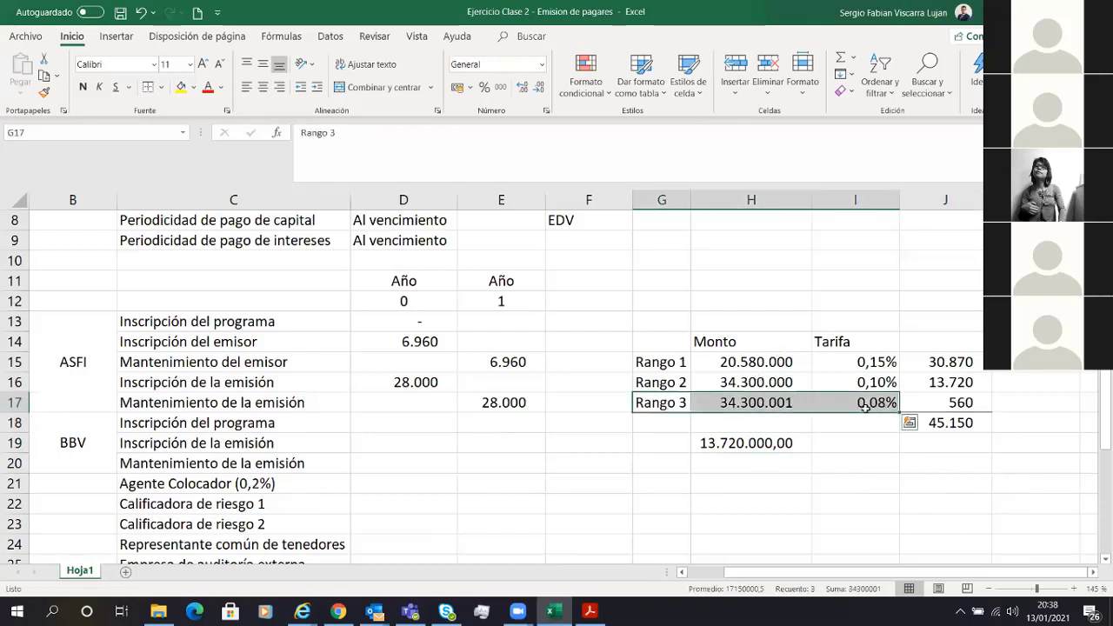
click(865, 407)
click(956, 440)
key(Up)
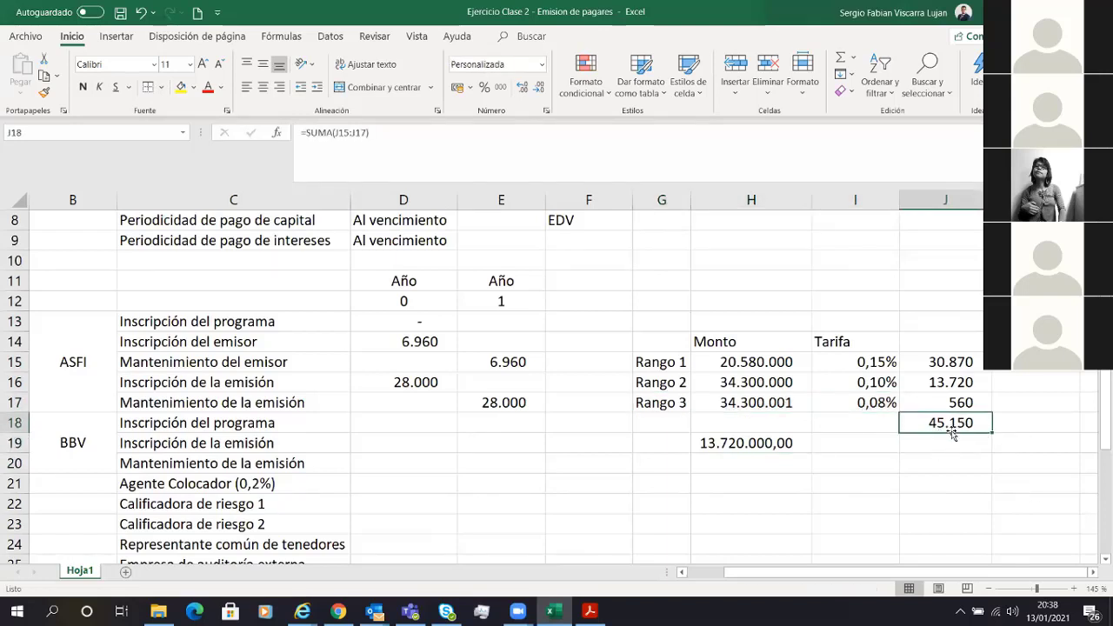
drag(933, 366, 953, 401)
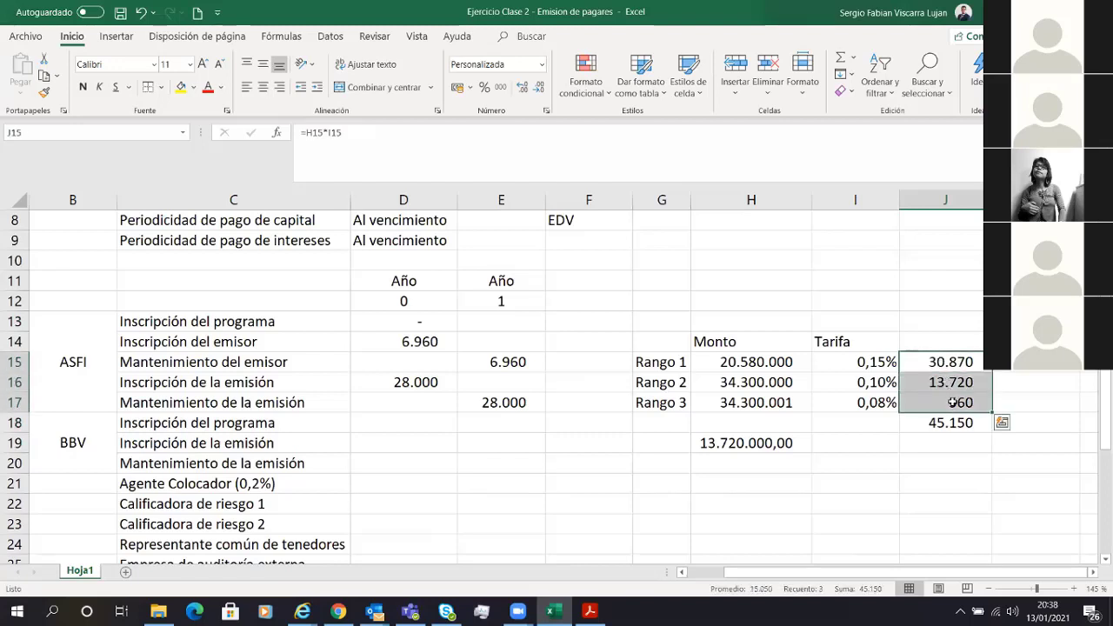
Link the year 0 BBV issue registration cost in D19 to the tier fee total with =J18.
click(953, 421)
click(415, 423)
click(419, 446)
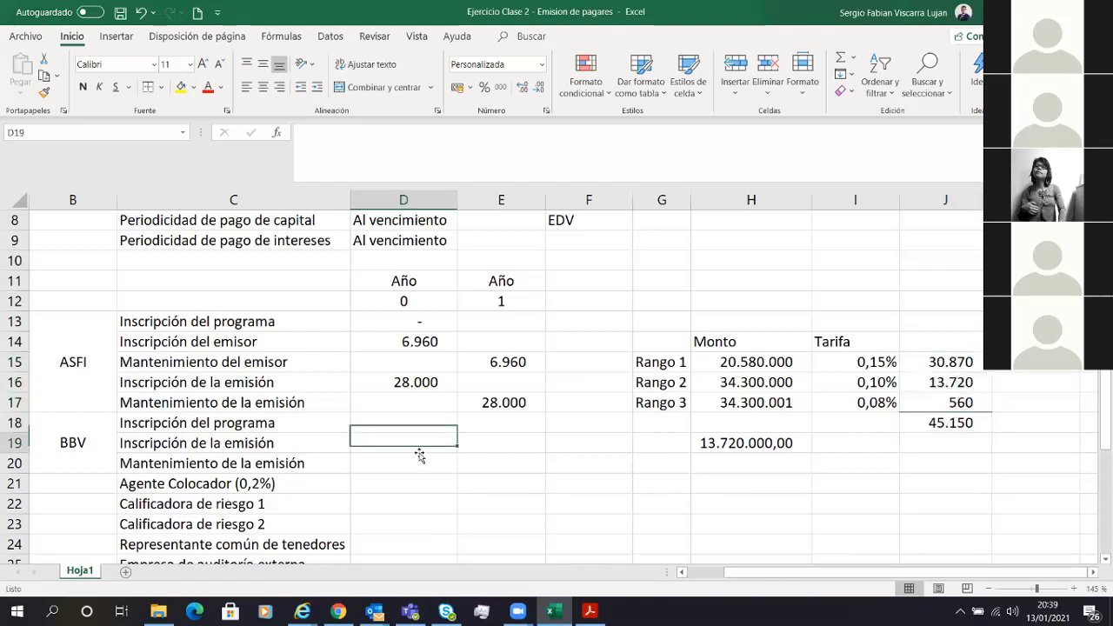
text(=)
click(924, 422)
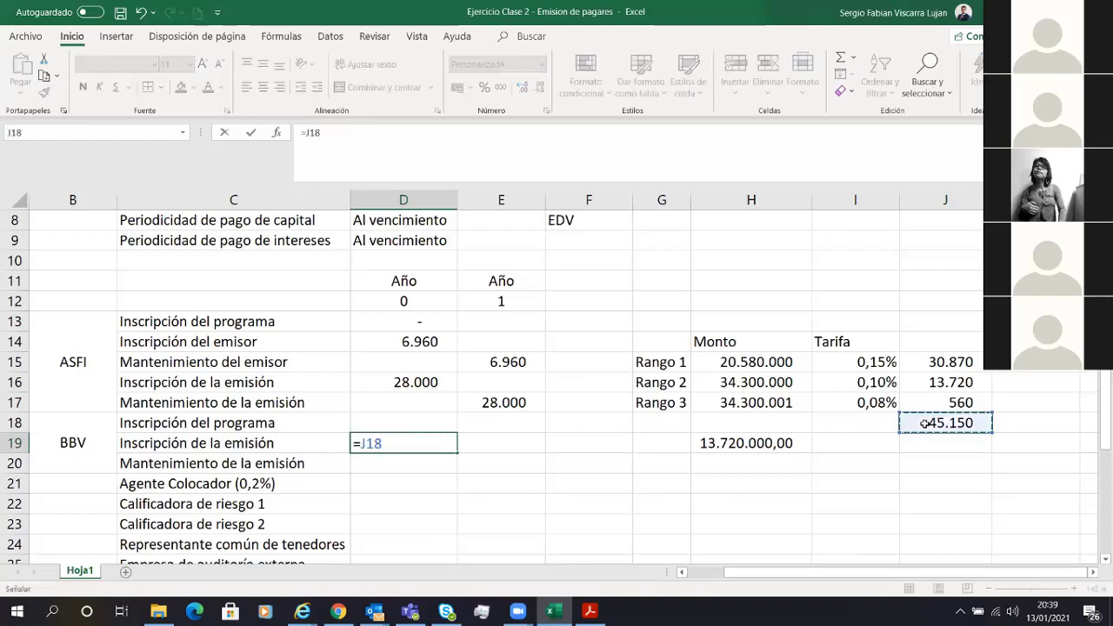
key(Return)
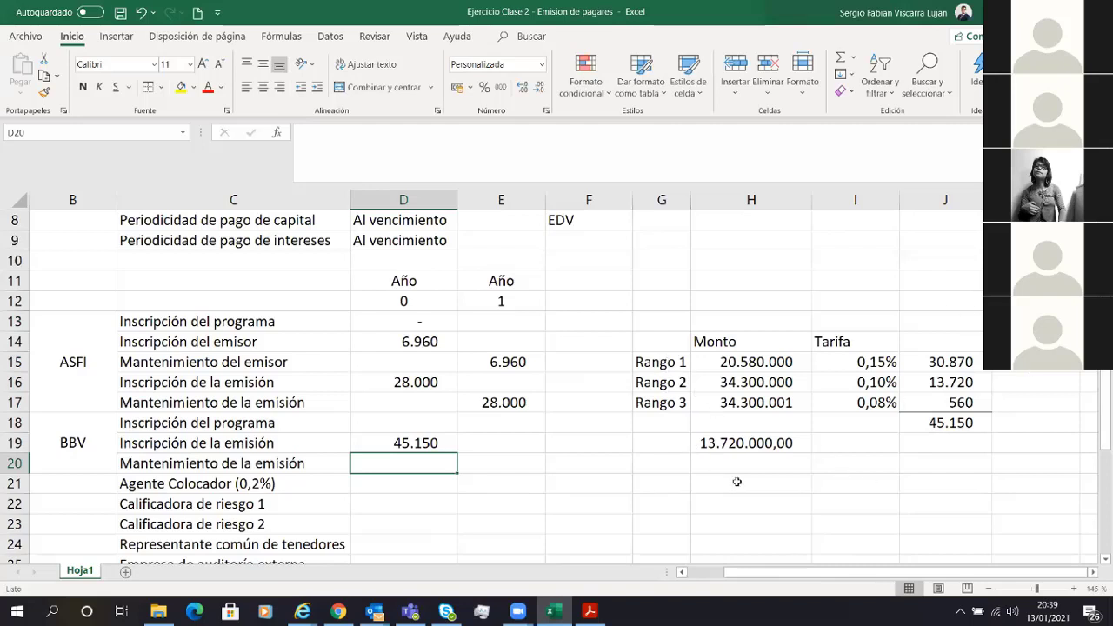
Copy the tiered fee table G14:J19 and paste it starting at L14.
click(506, 469)
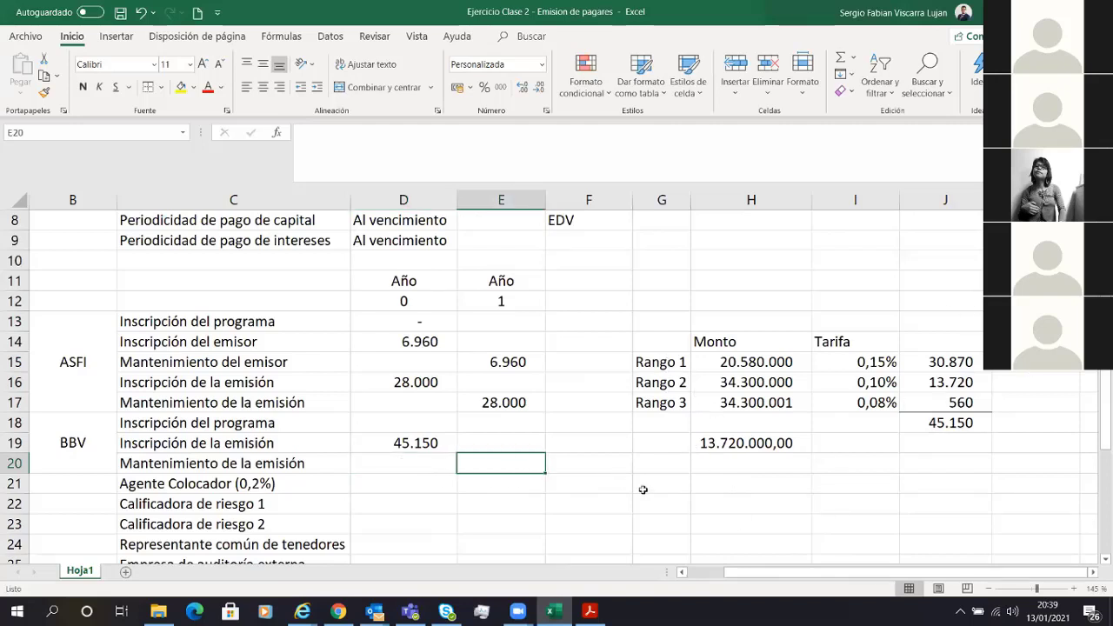
drag(665, 343, 956, 443)
click(740, 423)
drag(670, 348, 955, 444)
key(ctrl+c)
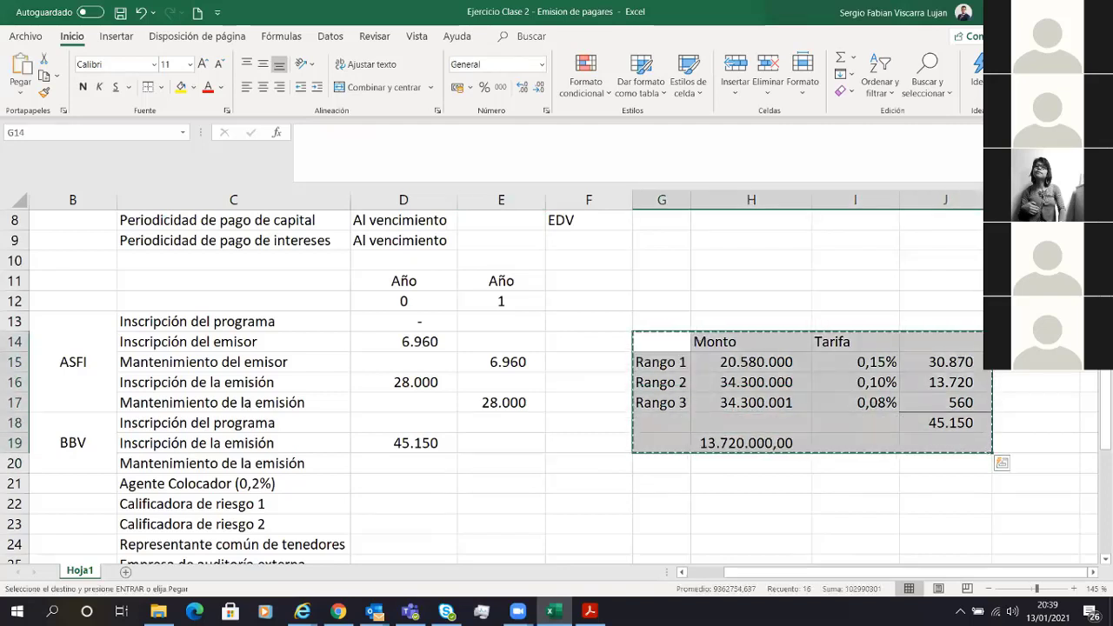
click(1091, 342)
key(ctrl+v)
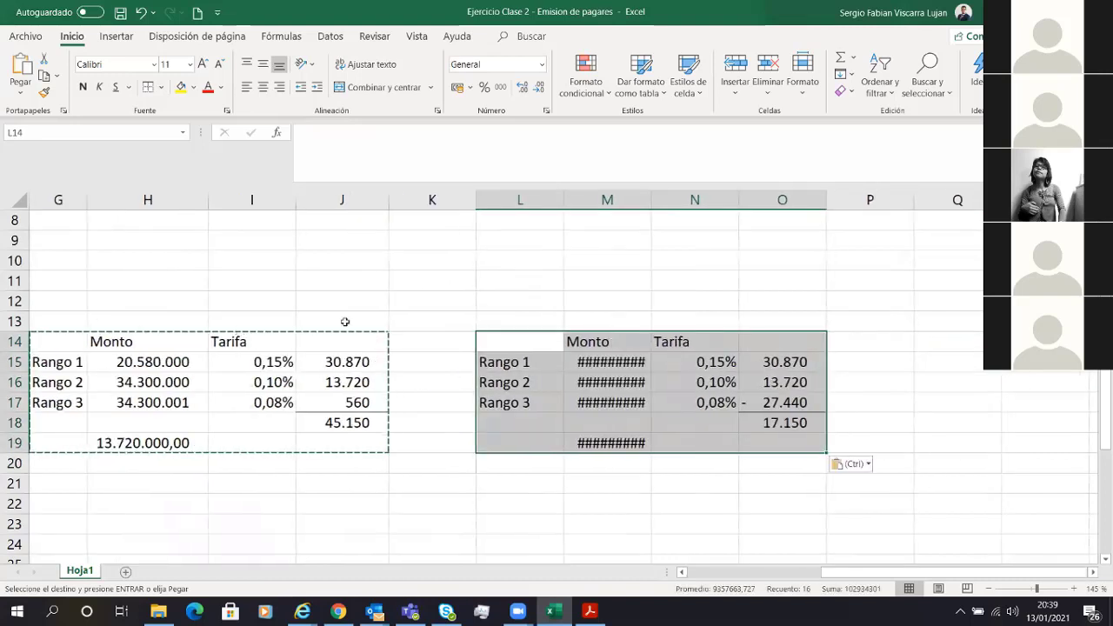
Merge and center G13:J13 above the first fee table and title it "Inscripción emisión en la BBV".
drag(342, 321, 61, 327)
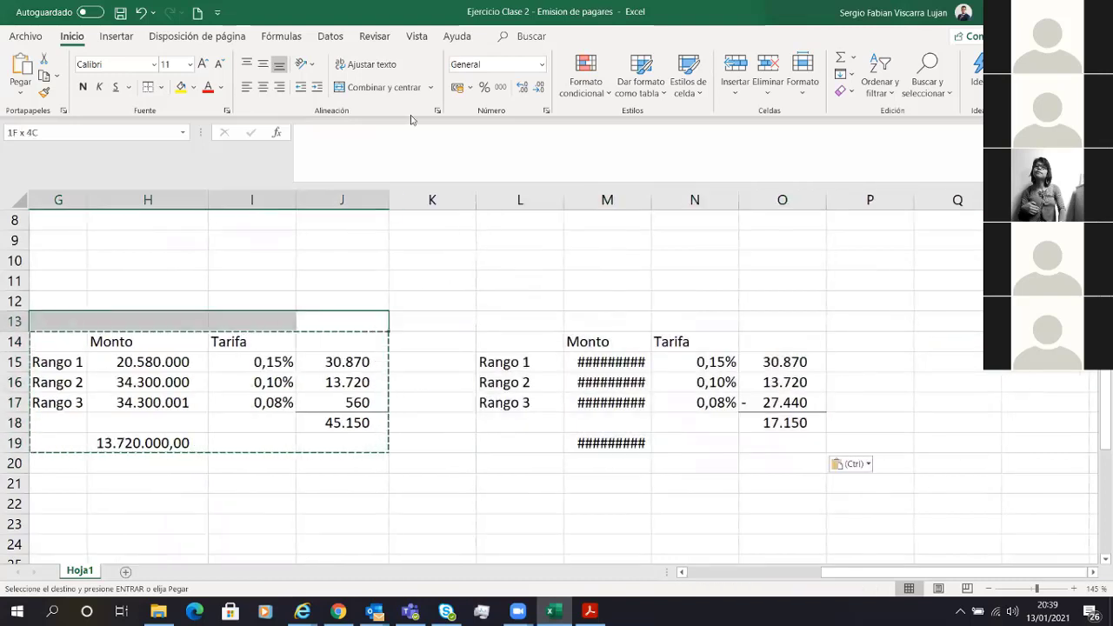
click(371, 88)
text(Ins)
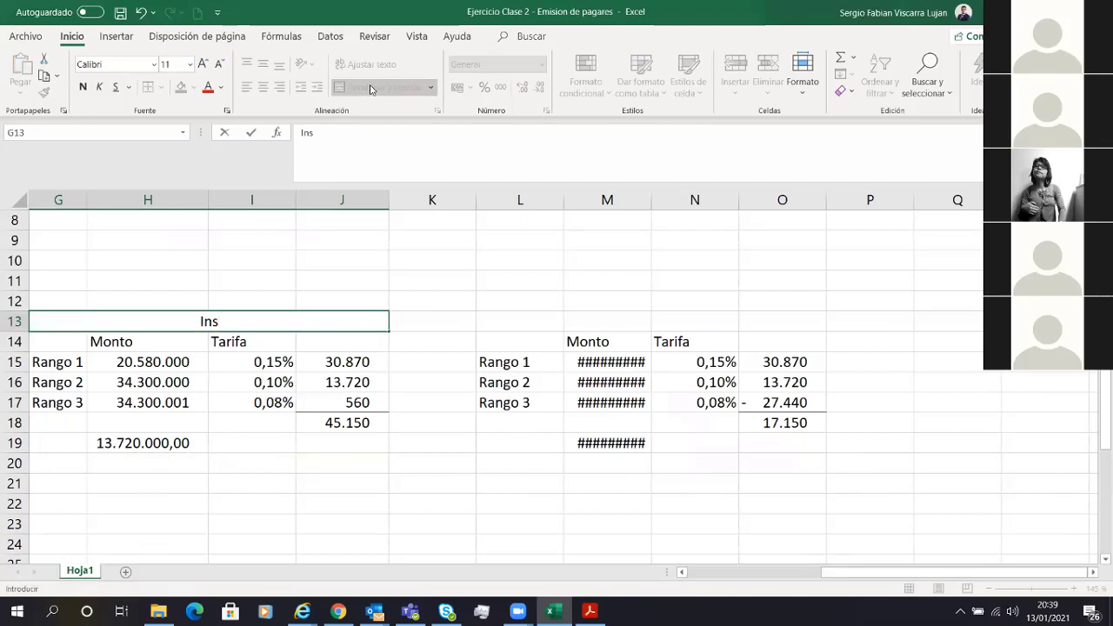
text(cripción emision)
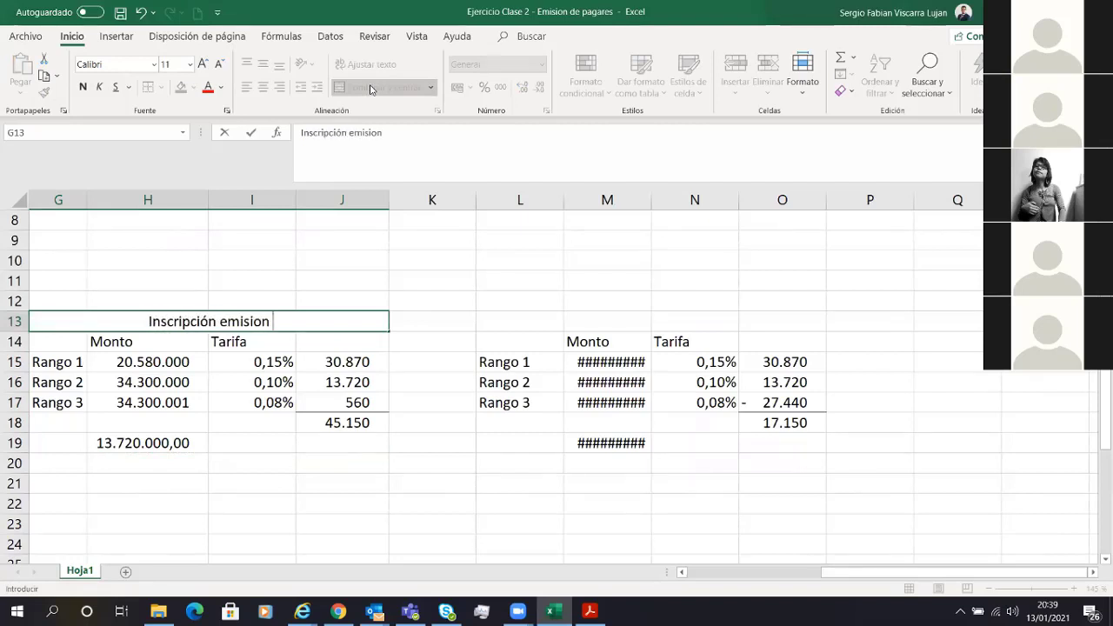
key(BackSpace)
key(BackSpace)
text(ón e)
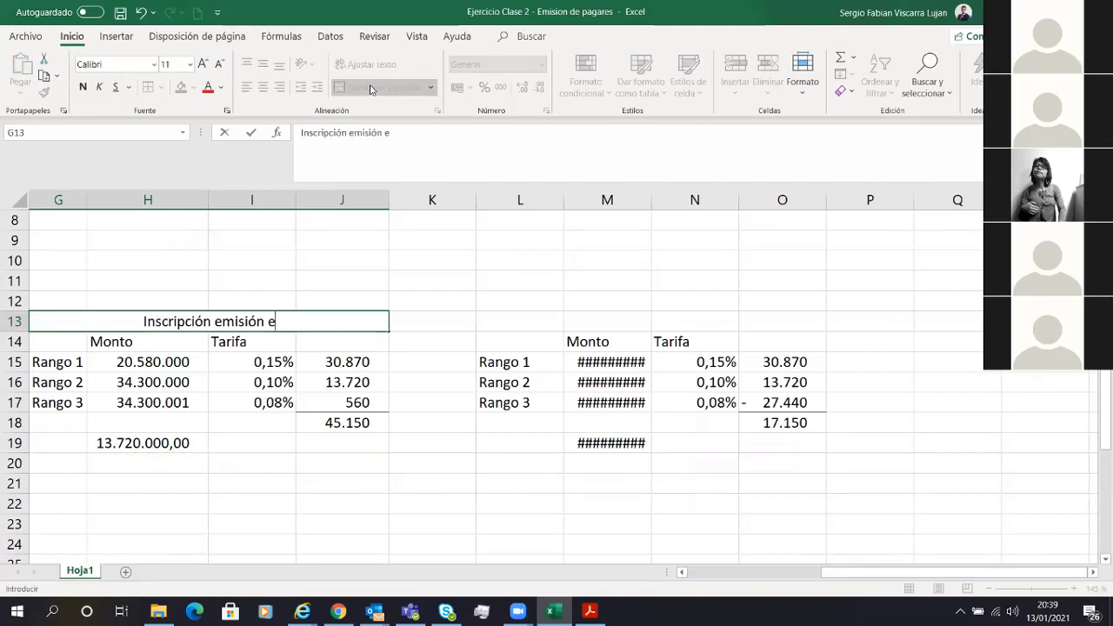
text(n la BBV)
key(Return)
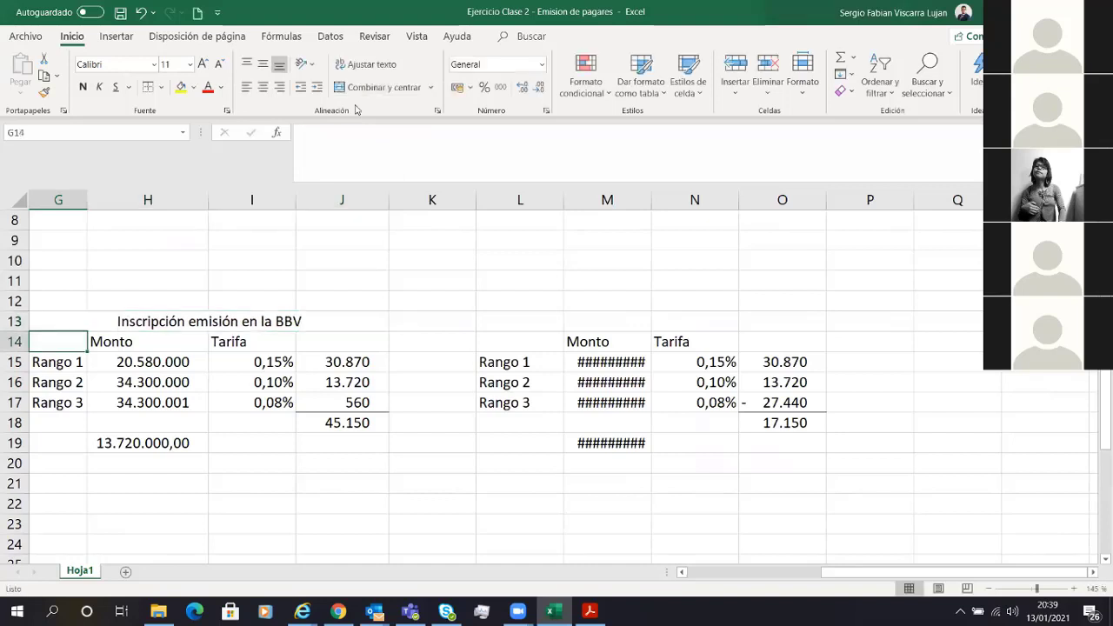
Copy the title to L13, reword it as "Mantenimiento emisión en la BBV", and fit column M to its contents.
key(ctrl+c)
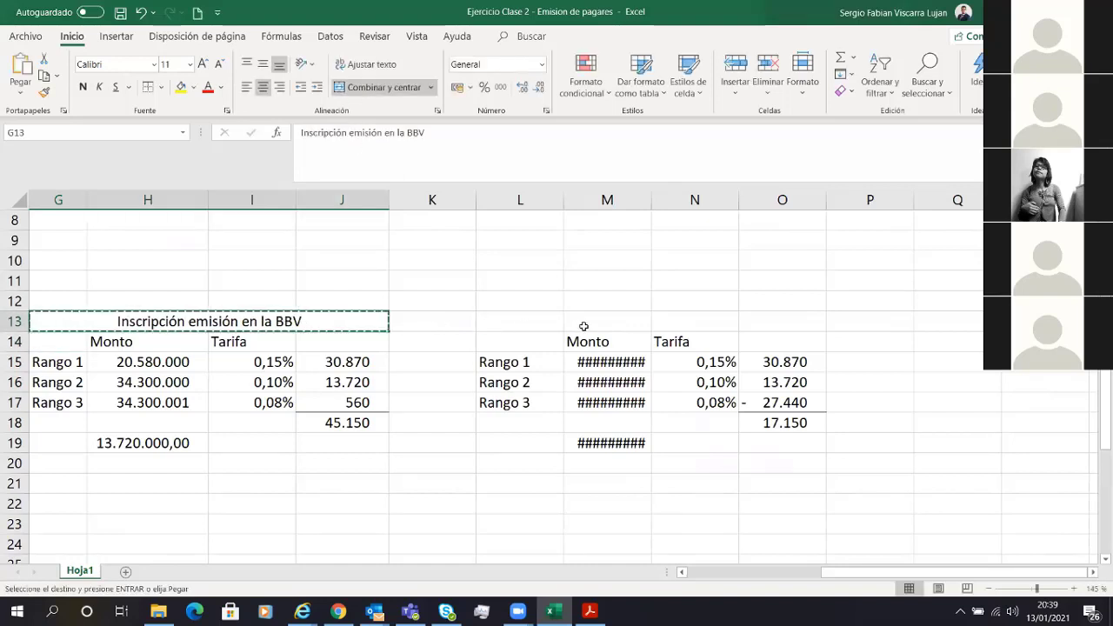
click(527, 321)
key(ctrl+v)
double_click(527, 320)
double_click(527, 320)
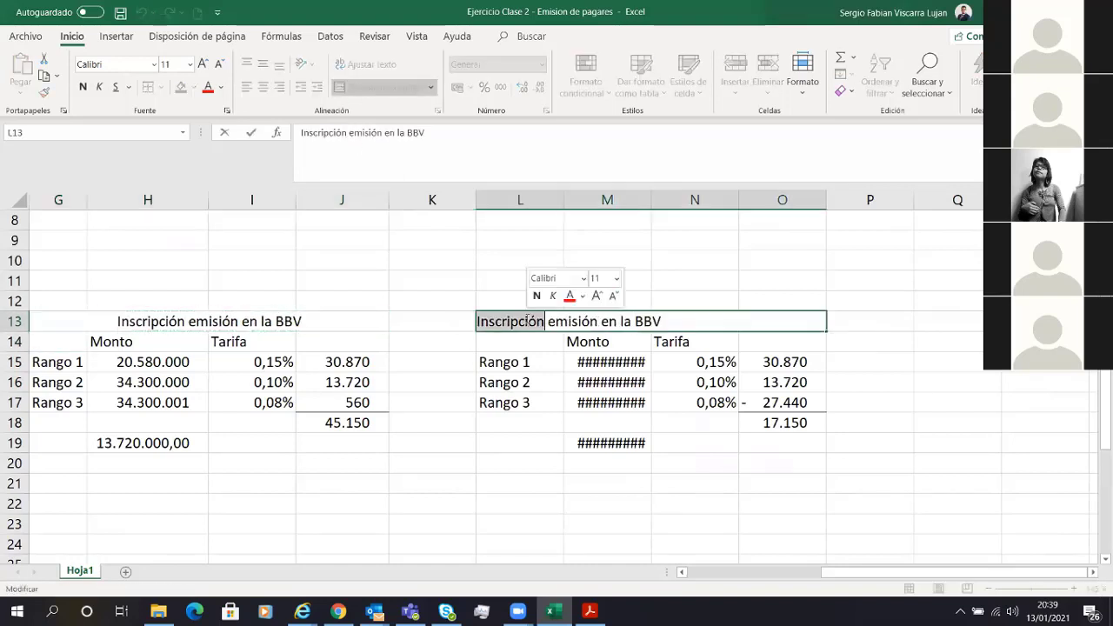
text(Mantenimi)
text(ento)
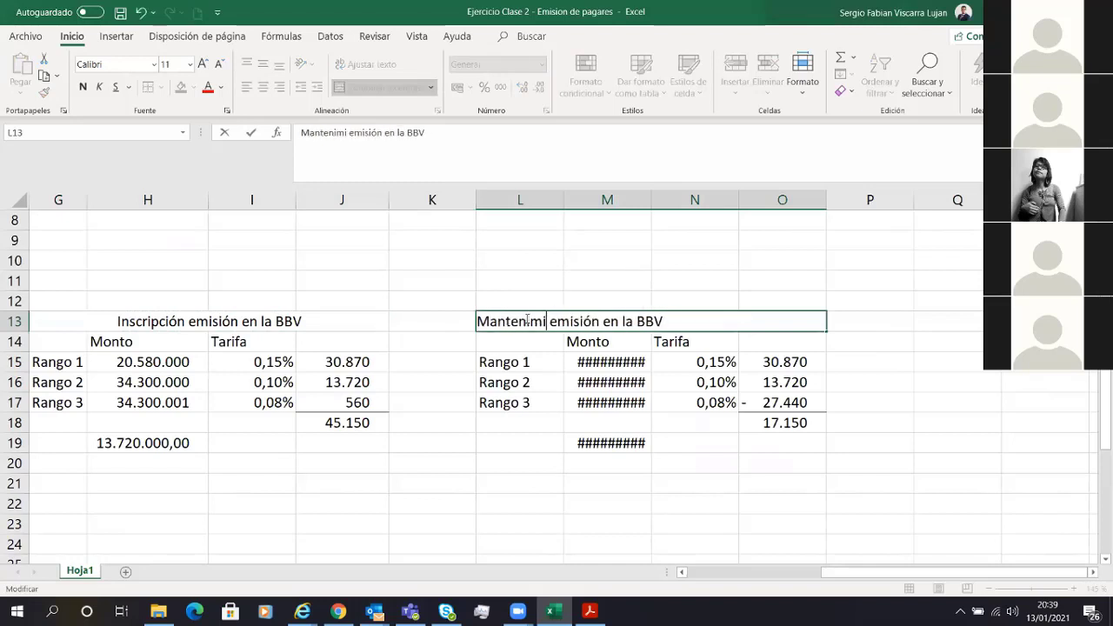
key(Return)
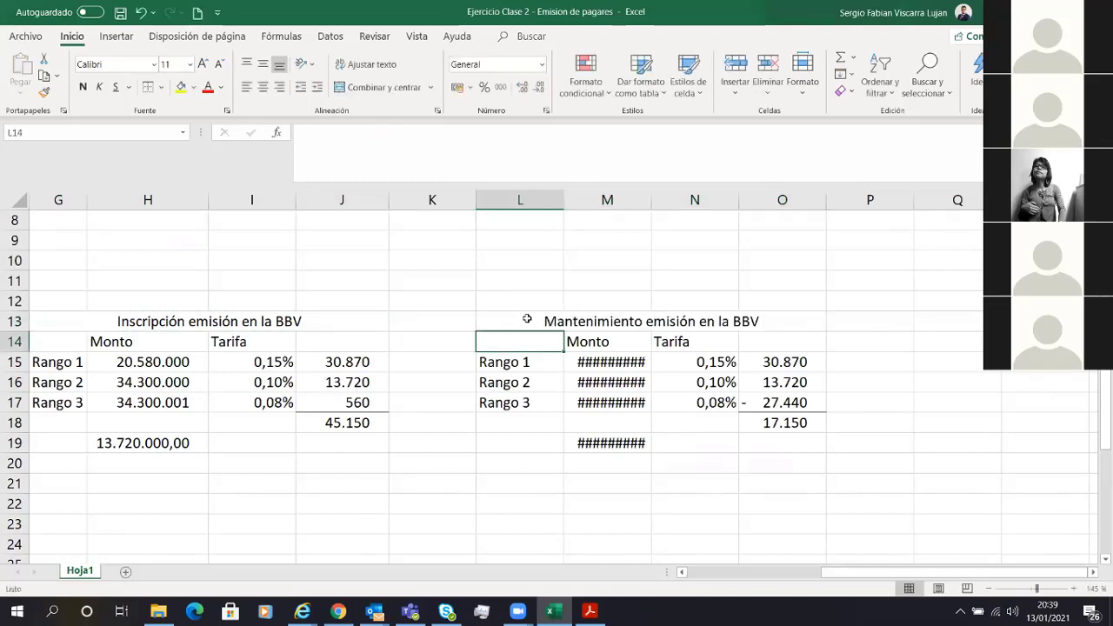
double_click(655, 201)
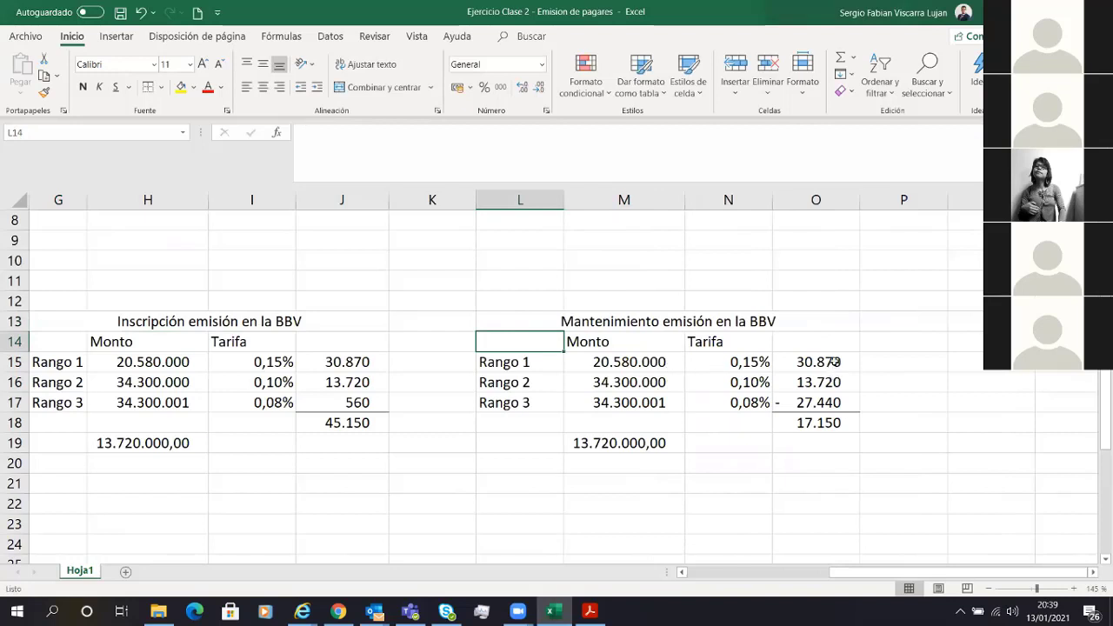
Set the maintenance rates in N15:N17 to 0,06%, 0,04% and 0,032%, and show them with three decimals.
click(816, 401)
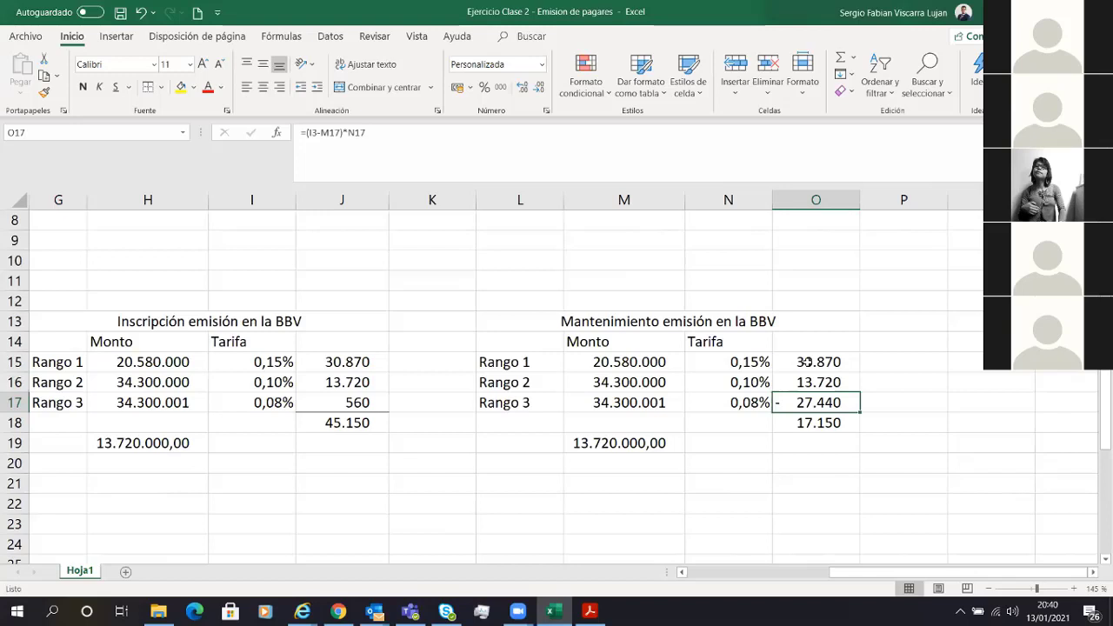
click(737, 363)
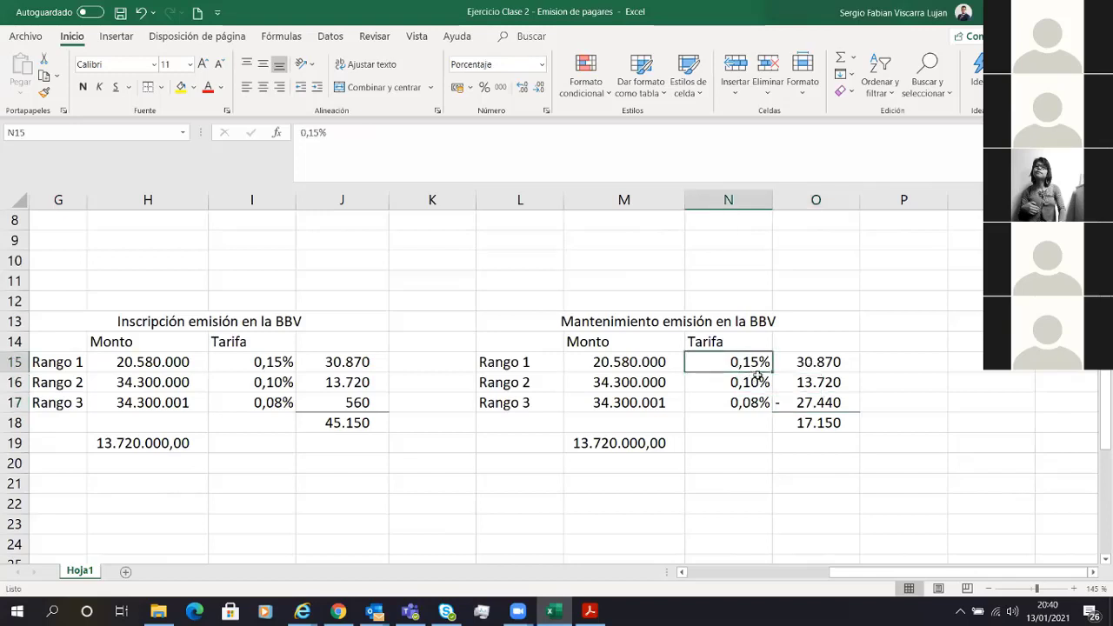
text(0,06)
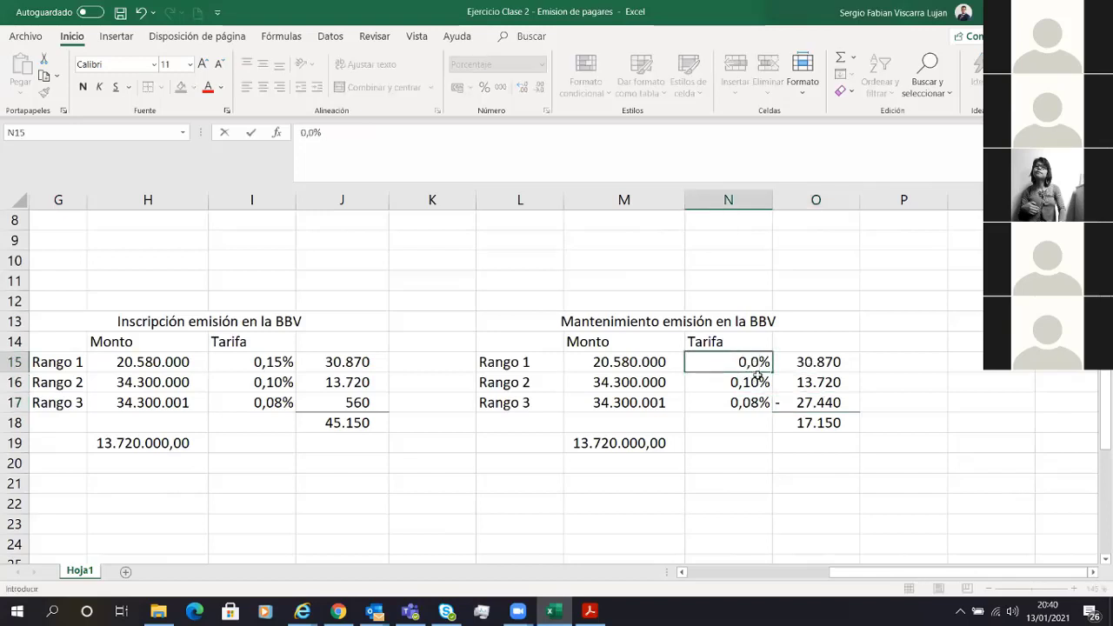
key(Return)
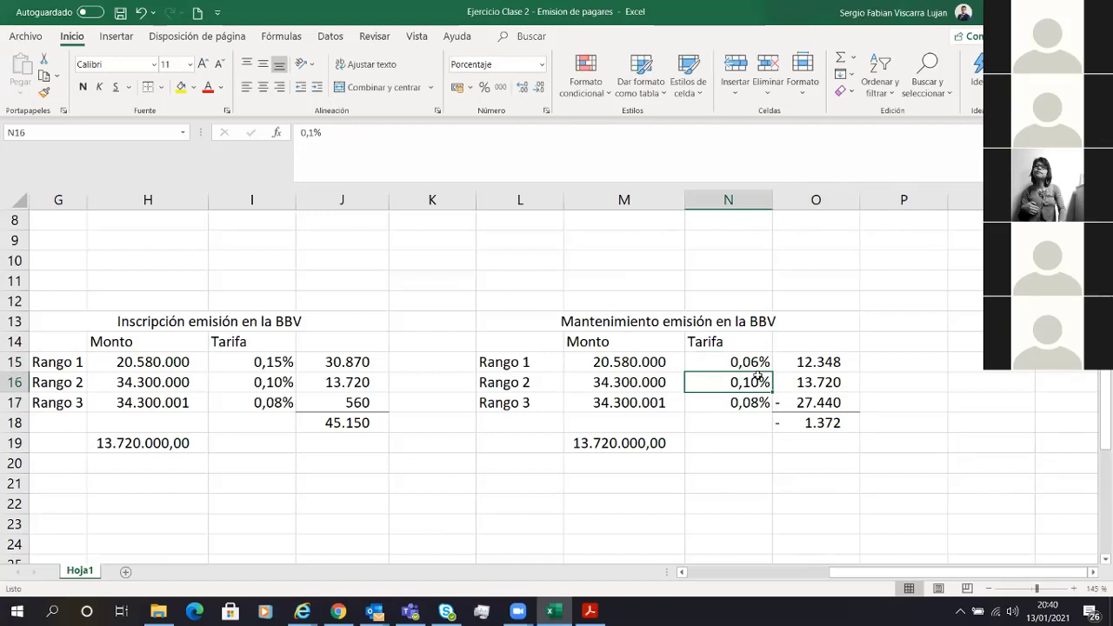
text(0,4)
key(Return)
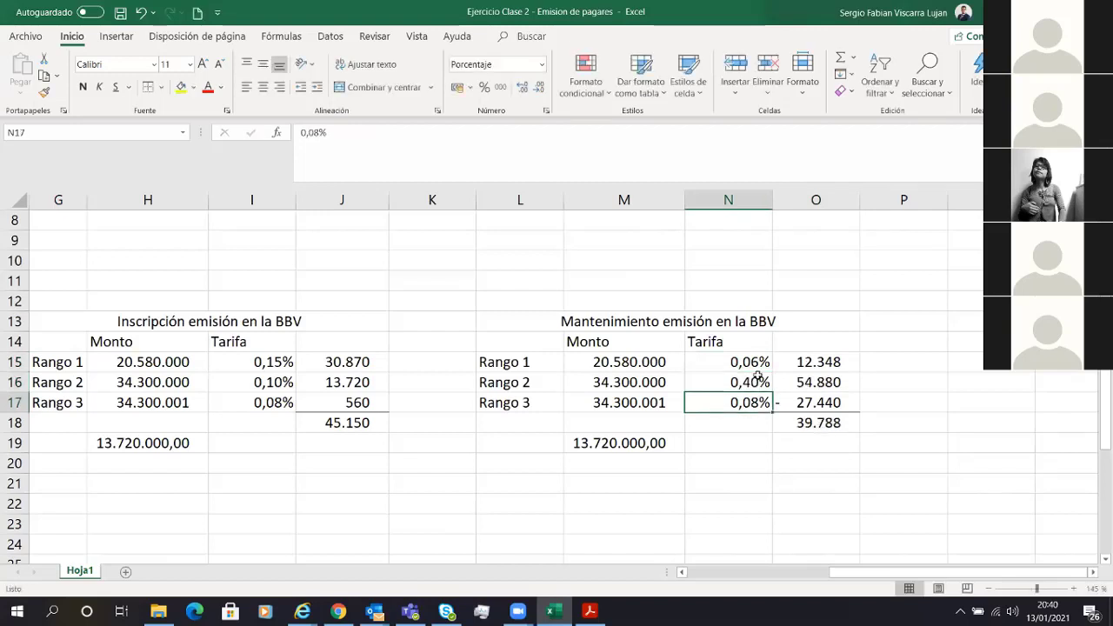
text(0,3)
key(BackSpace)
text(032)
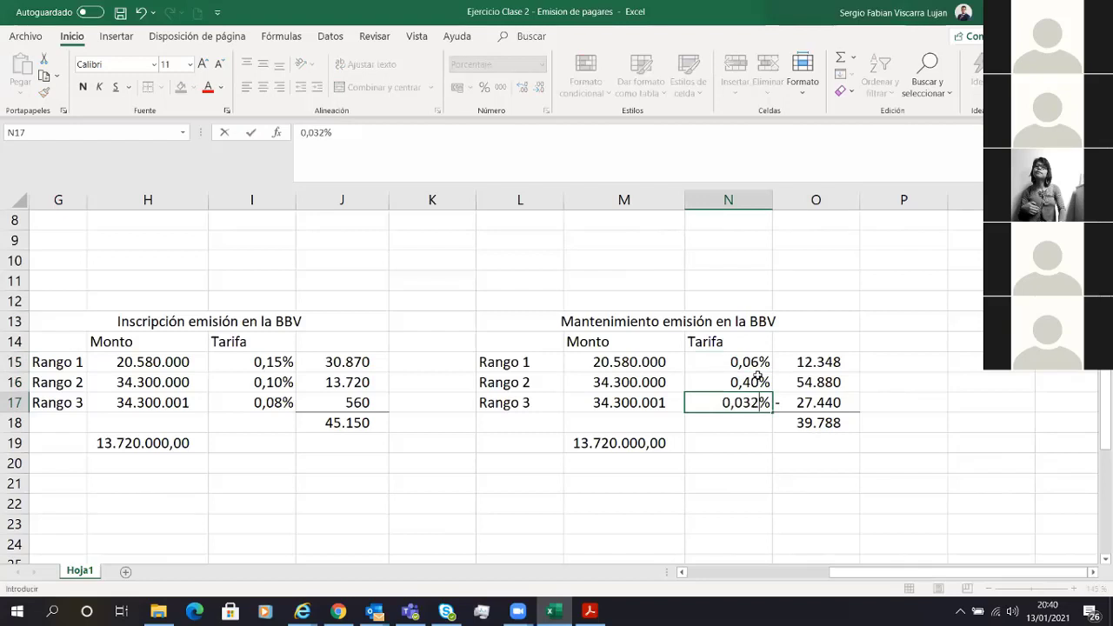
key(ctrl+Return)
click(757, 376)
text(0,04)
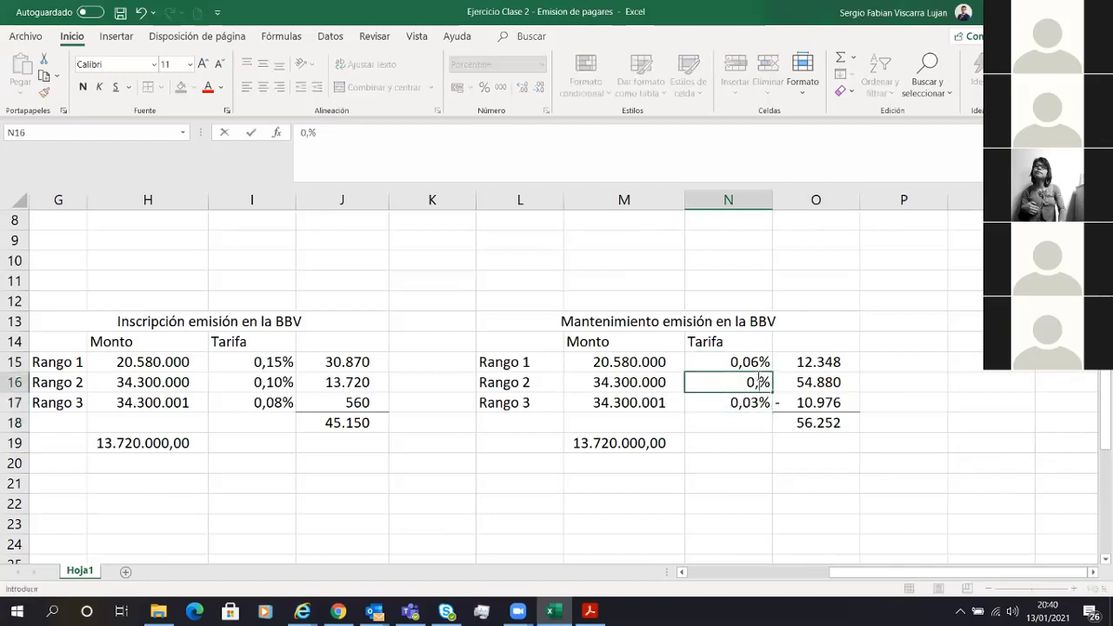
key(Return)
drag(751, 363, 751, 402)
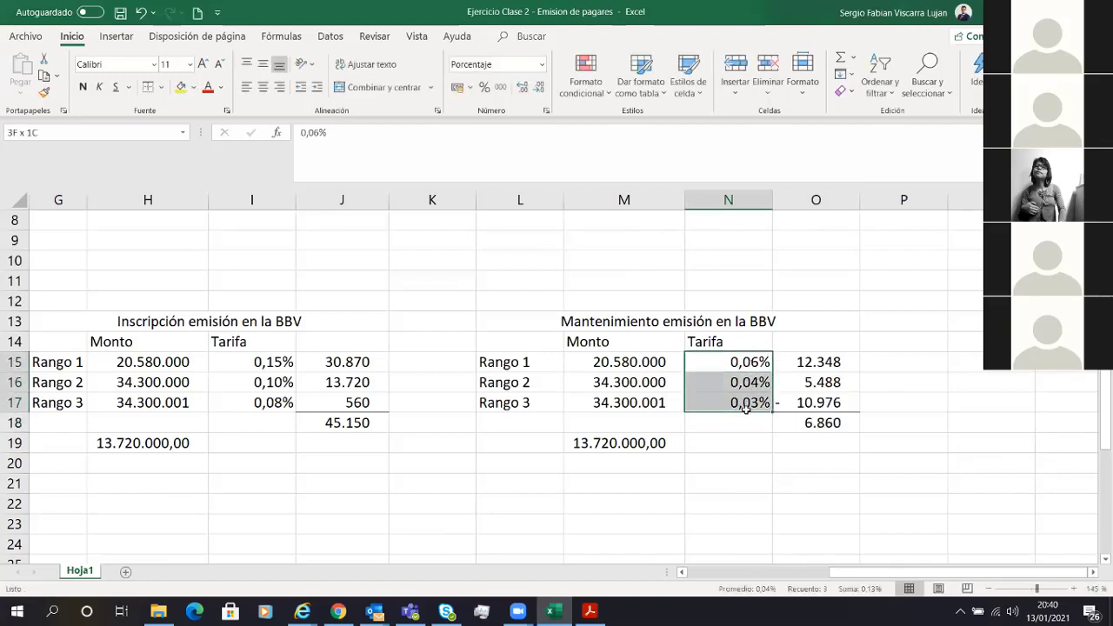
click(518, 90)
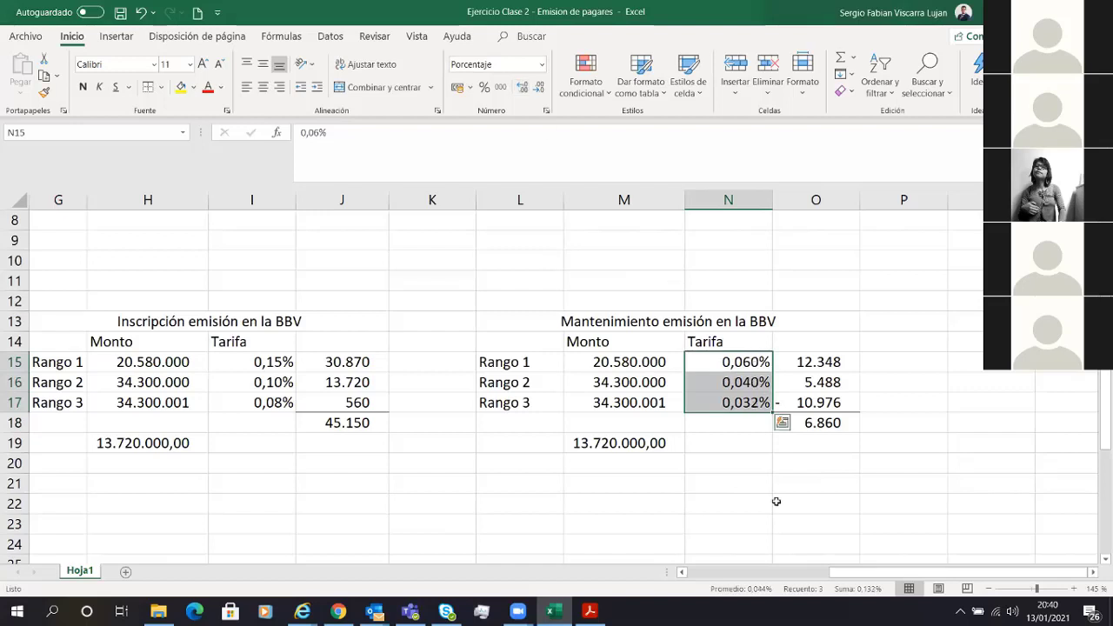
Review the amounts and rates of the three tiers in the maintenance table, along with the Rango 1 fee formula.
click(743, 363)
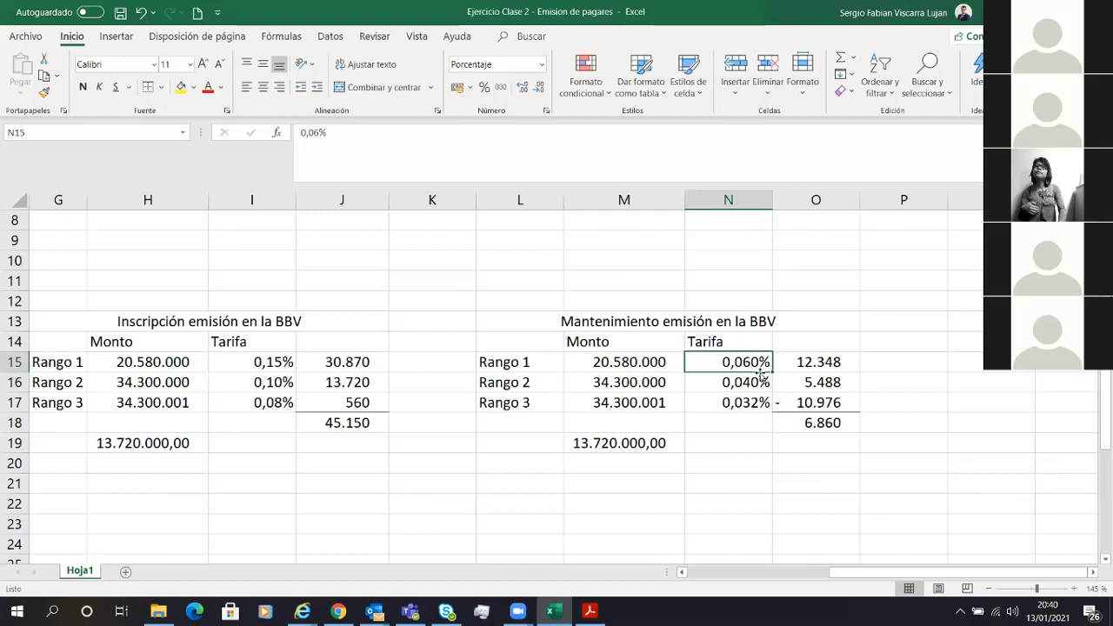
click(753, 382)
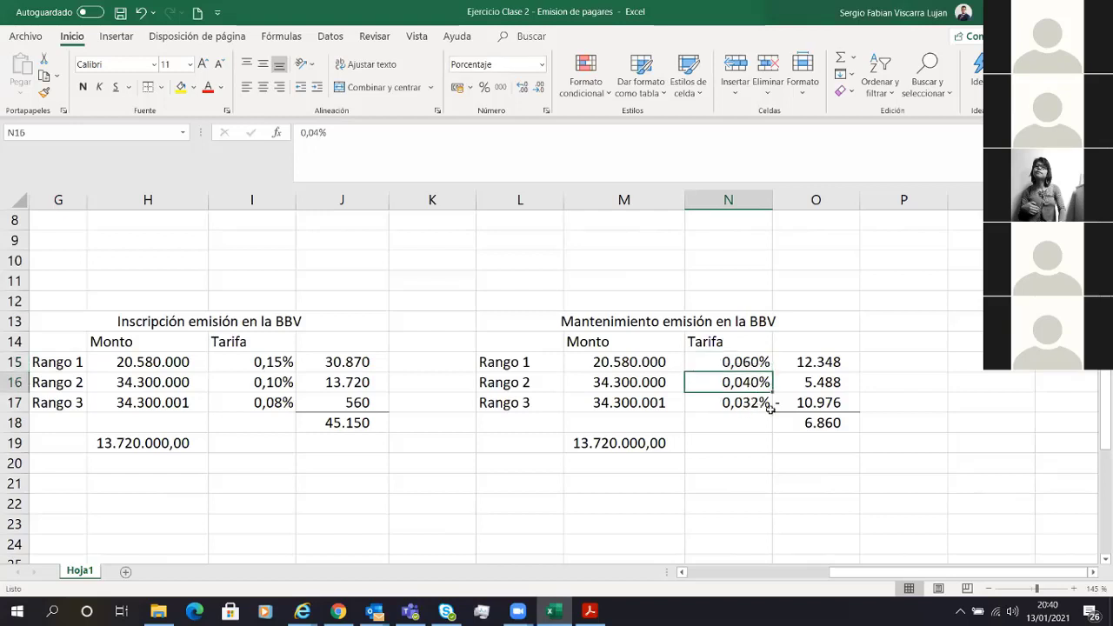
click(818, 369)
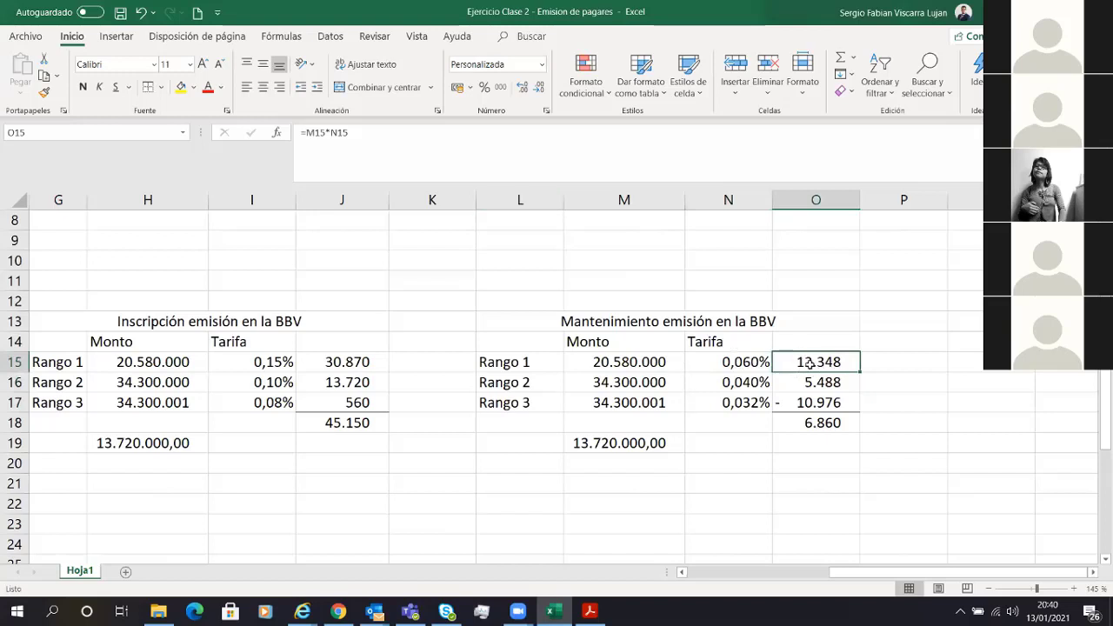
drag(809, 363, 634, 374)
click(639, 365)
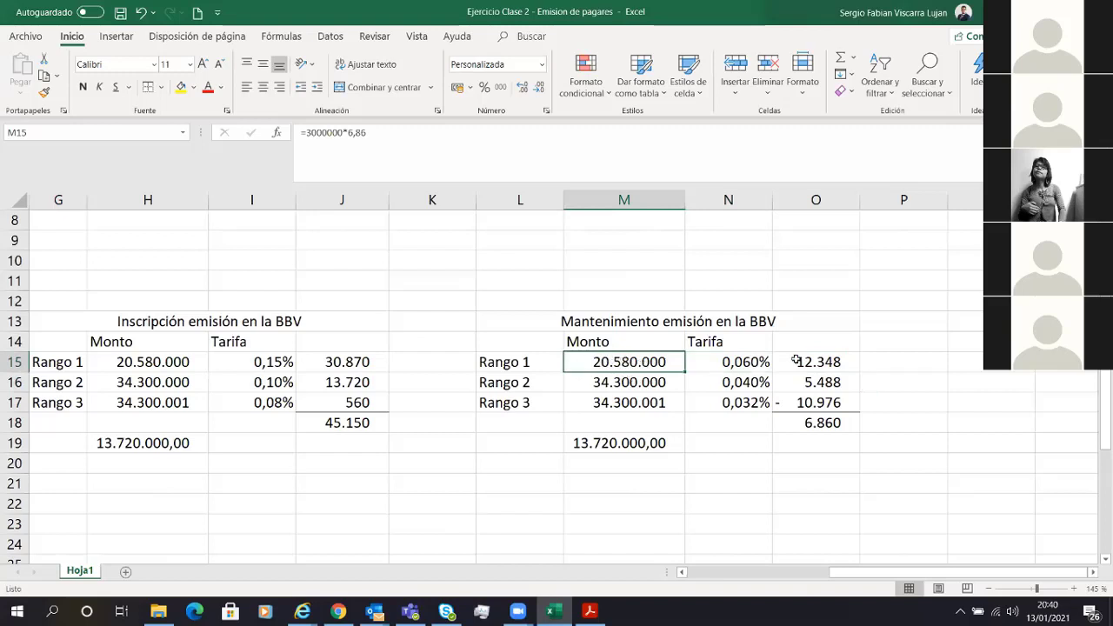
click(730, 362)
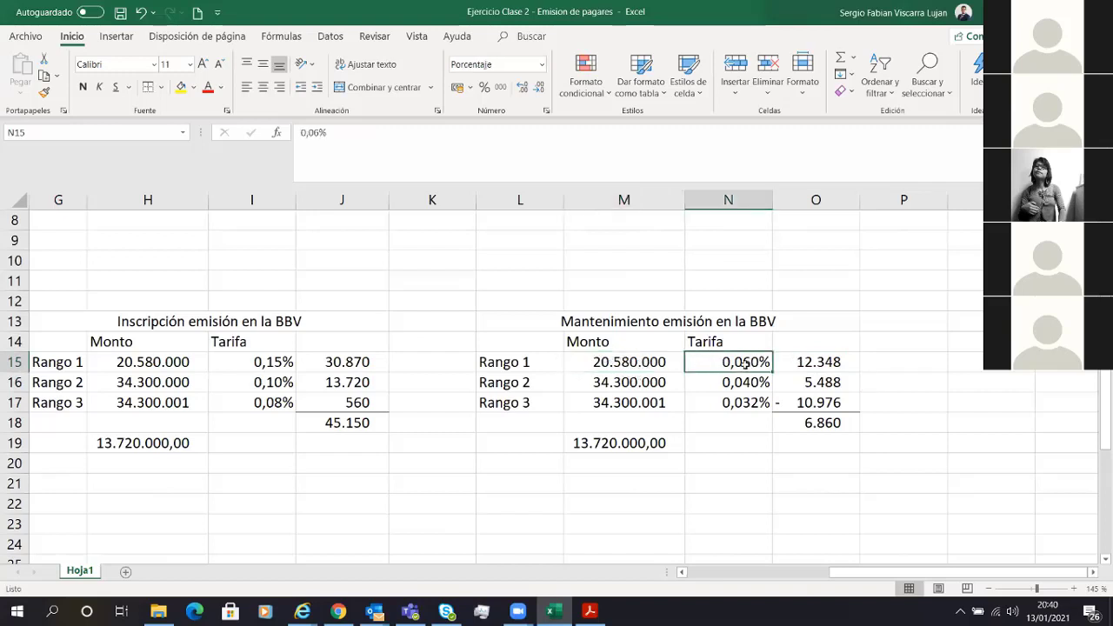
click(606, 382)
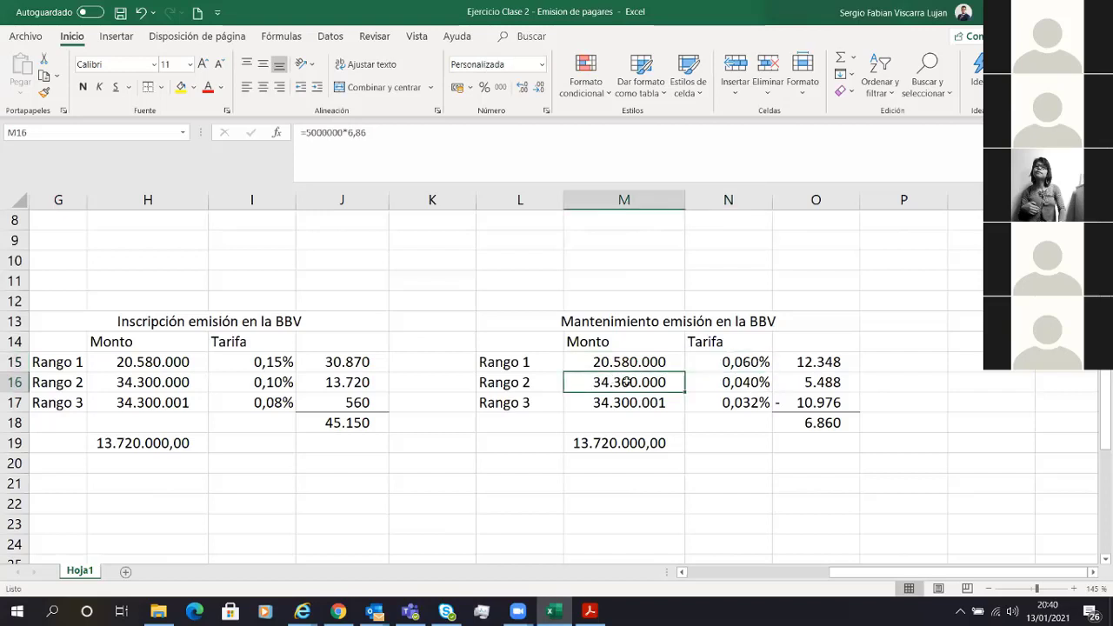
click(706, 383)
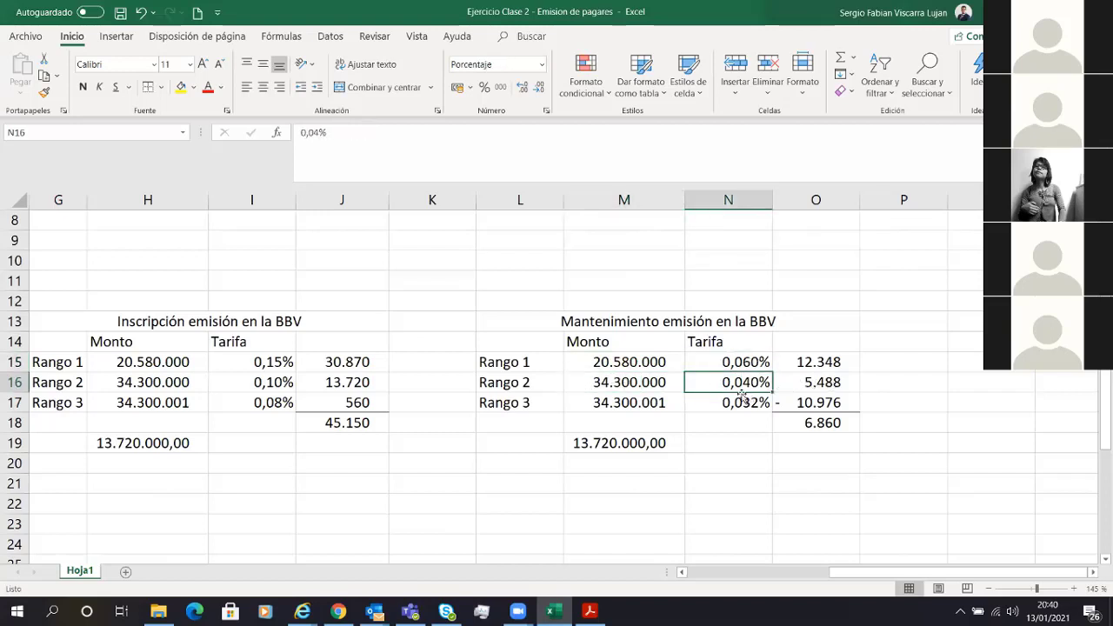
click(659, 412)
click(746, 409)
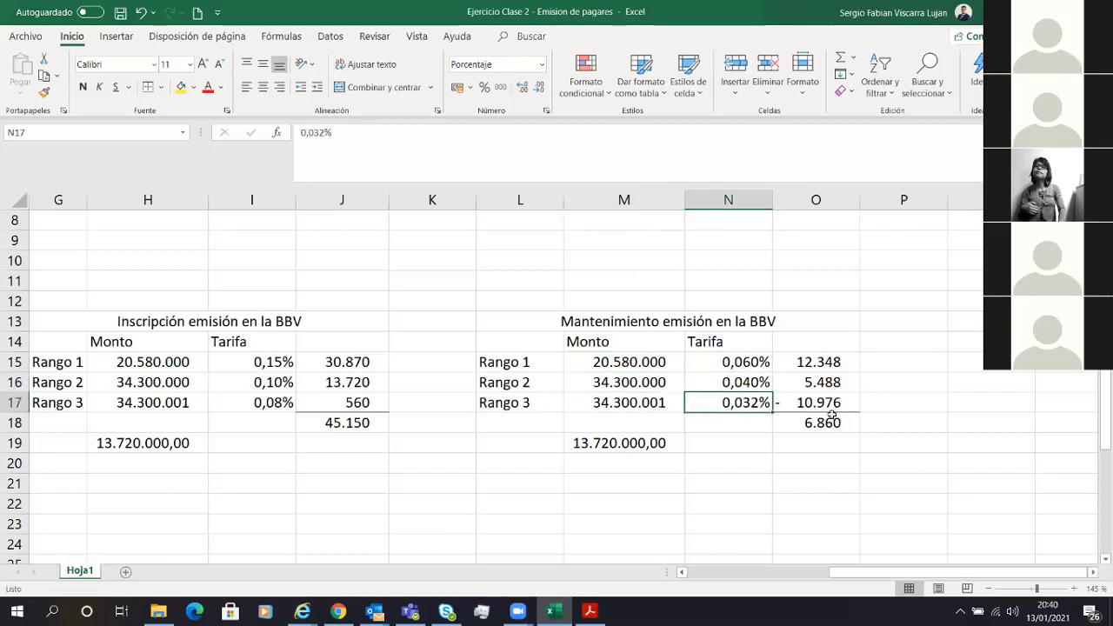
Correct the Rango 3 fee formula in O17 so it subtracts M17 from the issued amount in D3.
click(817, 402)
click(338, 142)
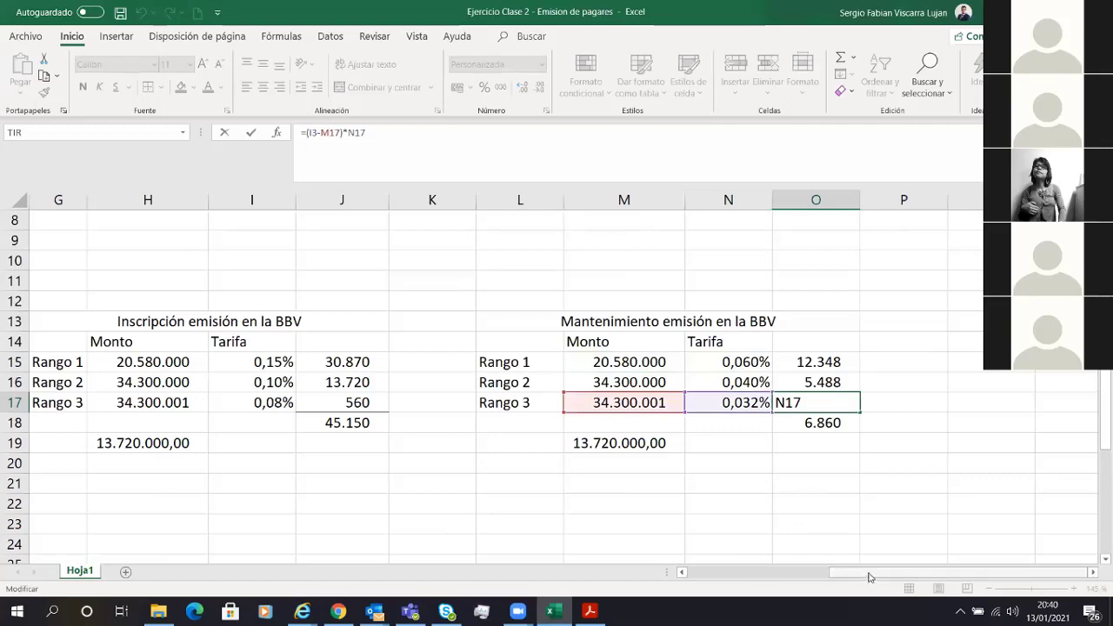
drag(869, 577, 766, 578)
scroll(487, 404, up, 3)
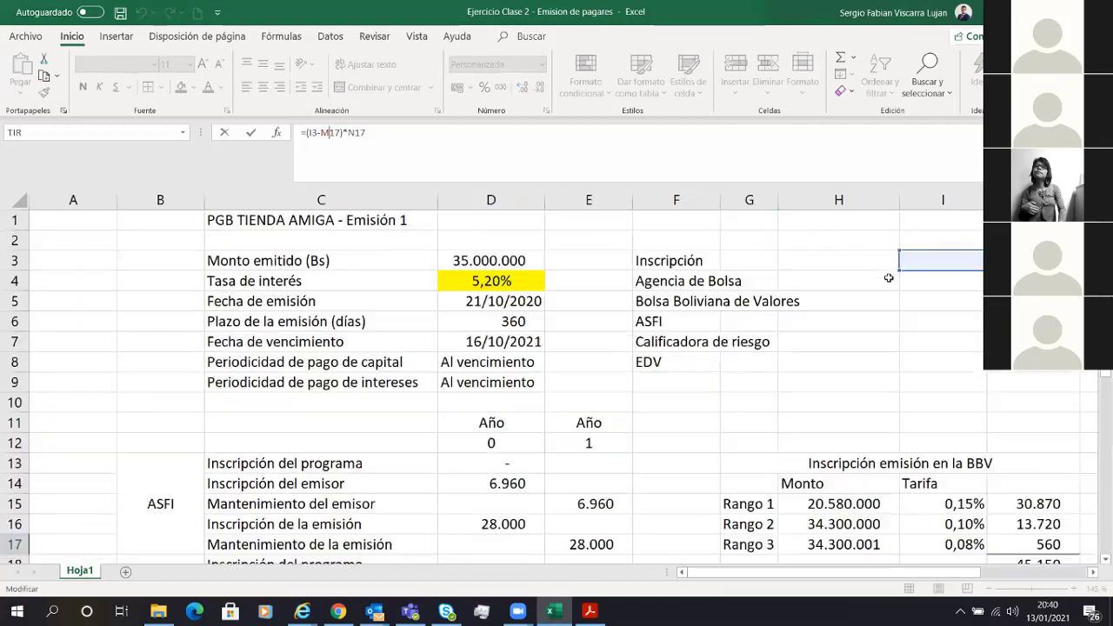
drag(888, 277, 503, 251)
key(Return)
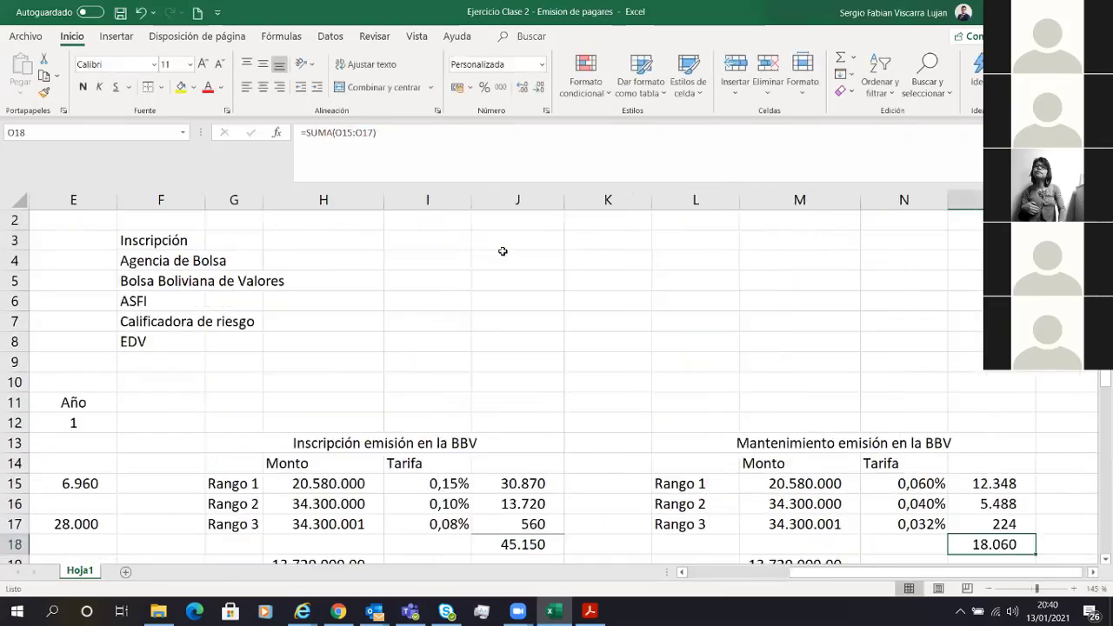
key(Left)
key(Left)
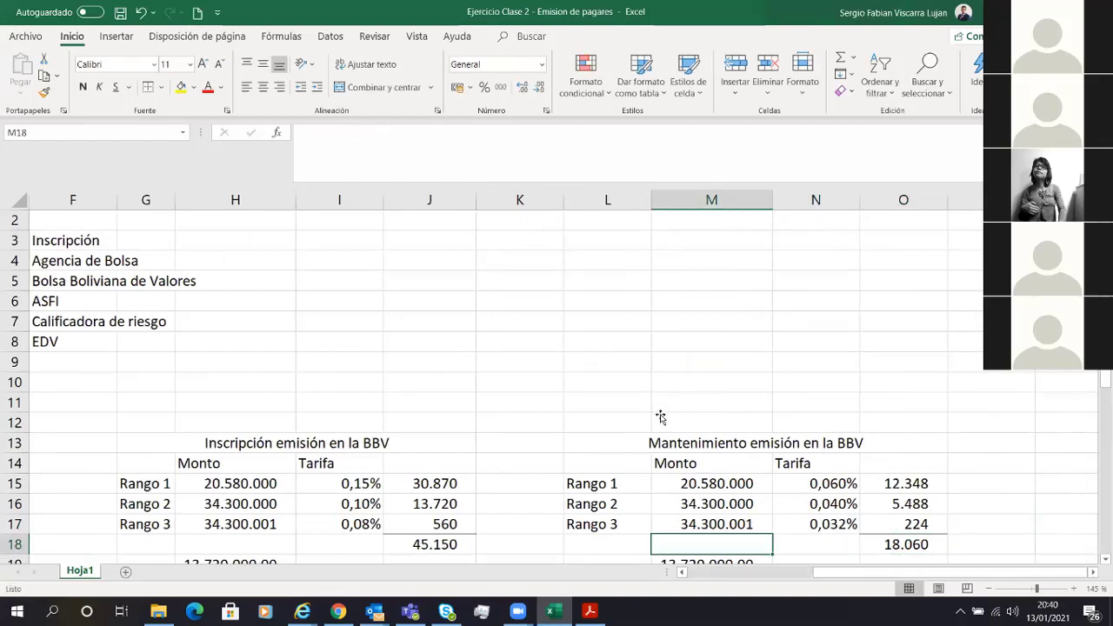
Extend the maintenance table's title in L13 to "Mantenimiento emisión en la BBV (Año 1)".
scroll(661, 417, down, 2)
drag(804, 320, 886, 424)
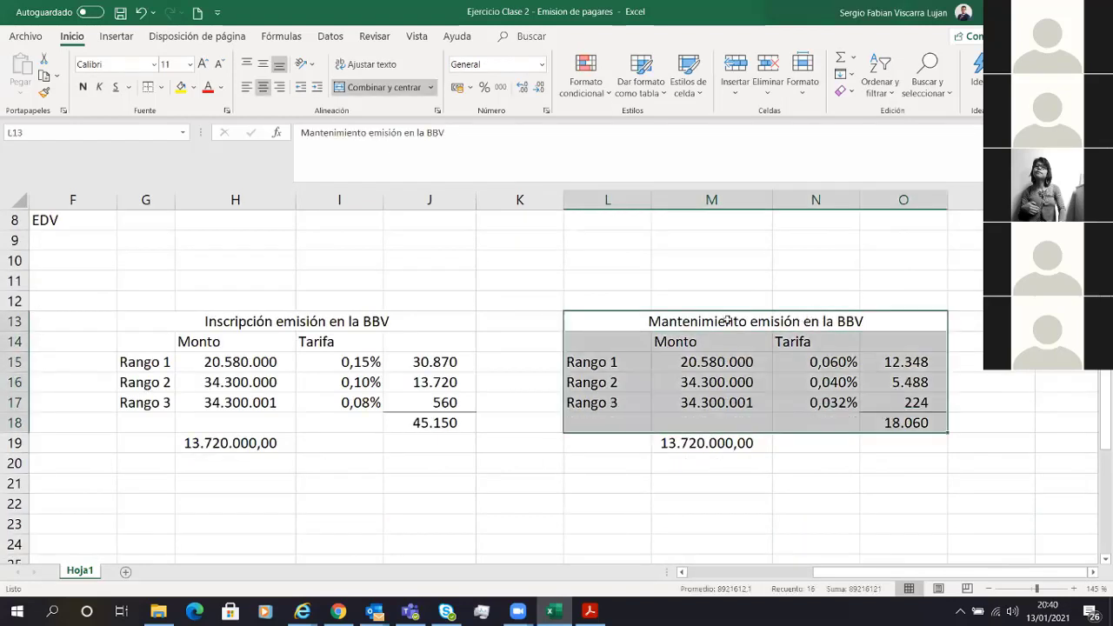
click(884, 323)
double_click(884, 323)
text((A)
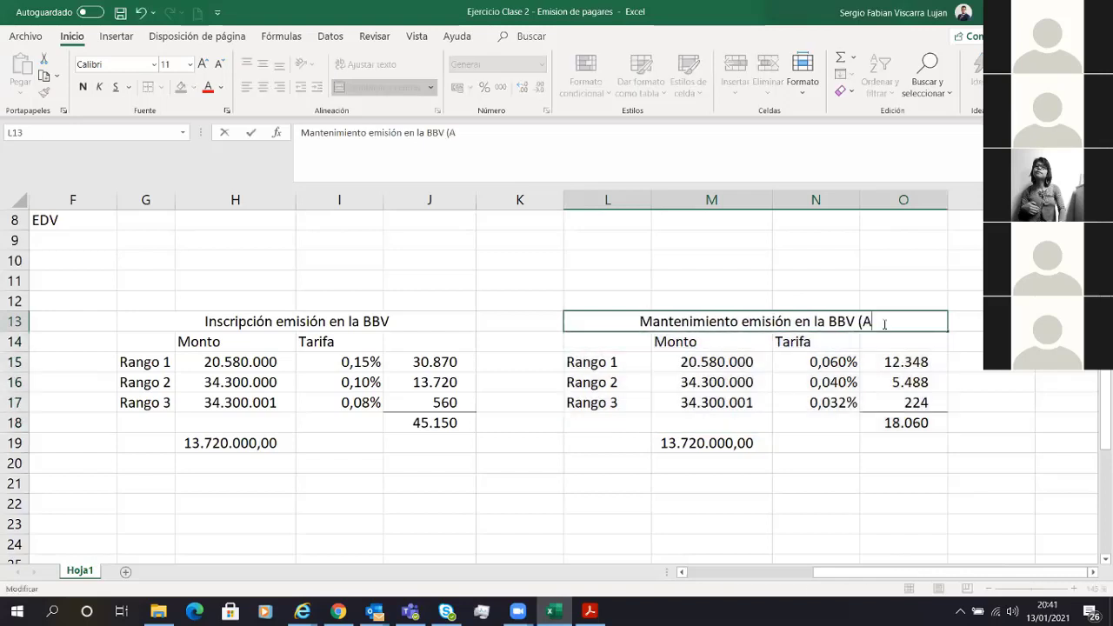
text(ño 1))
key(Return)
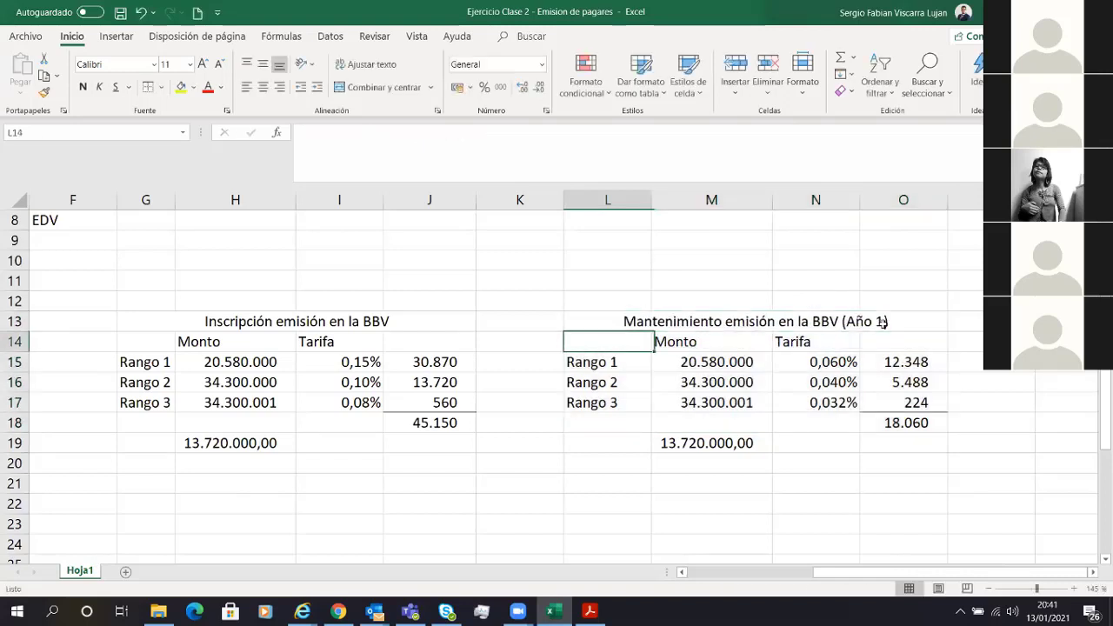
Link the BBV Mantenimiento de la emisión cost for year 1 in E20 to the maintenance table's total in O18.
click(882, 324)
click(902, 420)
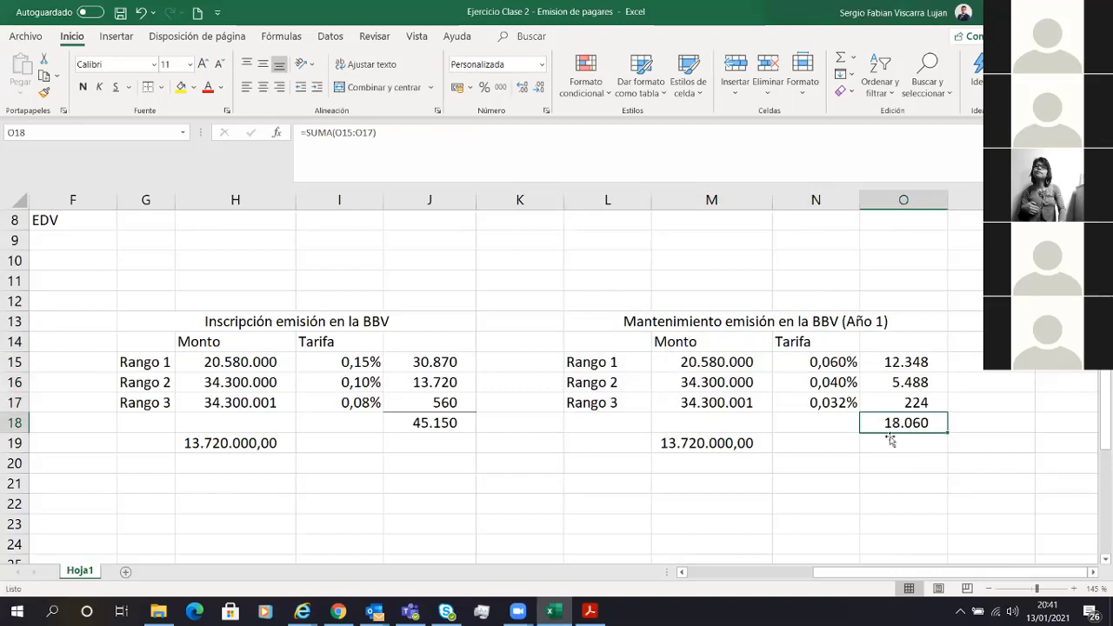
click(315, 444)
drag(316, 444, 399, 463)
click(399, 463)
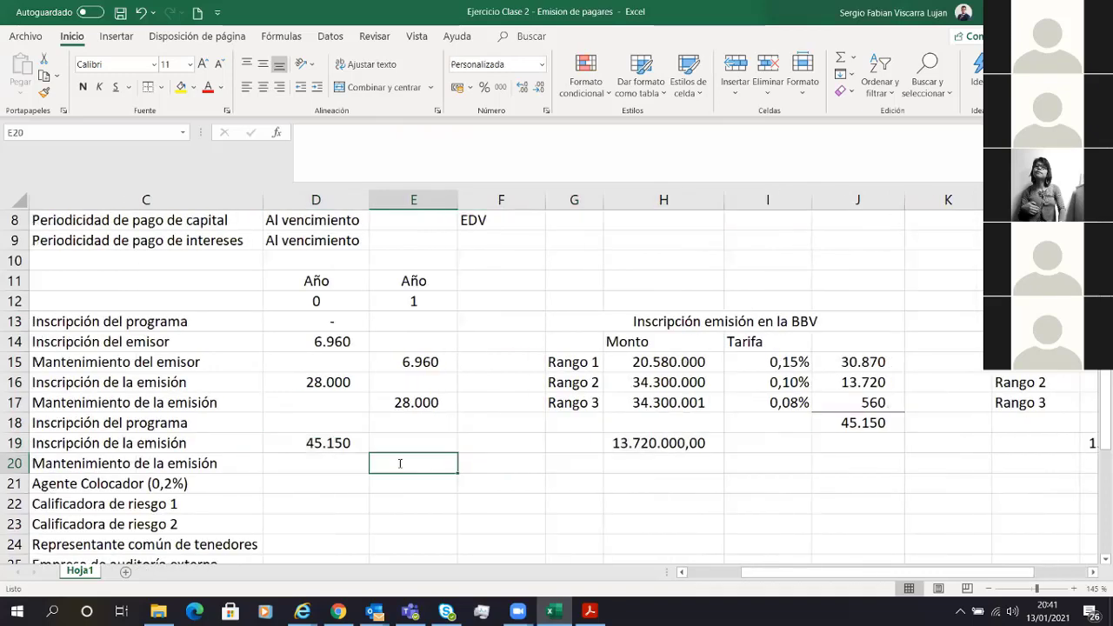
text(=)
key(Up)
key(Right)
key(Up)
key(Right)
key(Right)
key(Right)
key(Right)
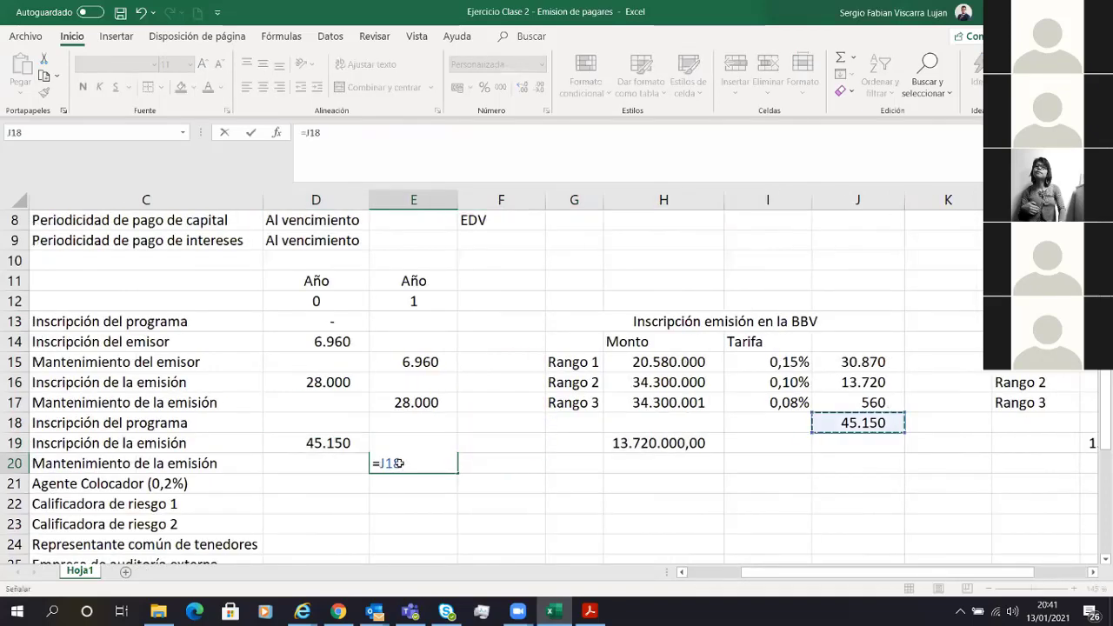
key(Right)
key(Right)
key(Right)
key(Right)
key(Right)
key(Return)
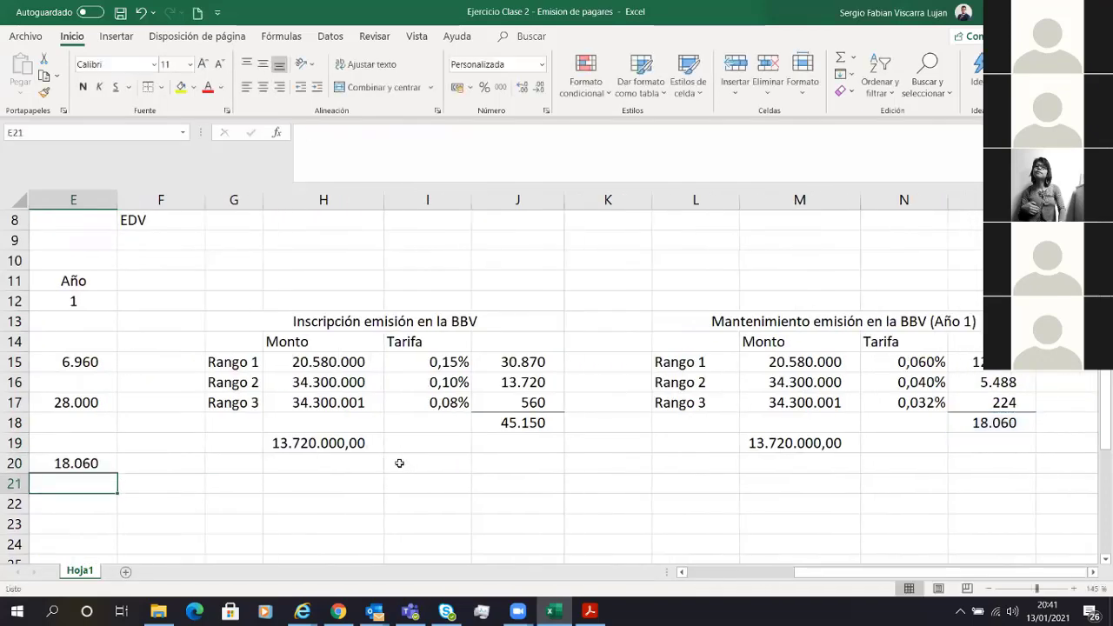
Move the block in columns C to E starting at Agente Colocador (0,2%) down one row to free row 21.
key(Up)
key(Left)
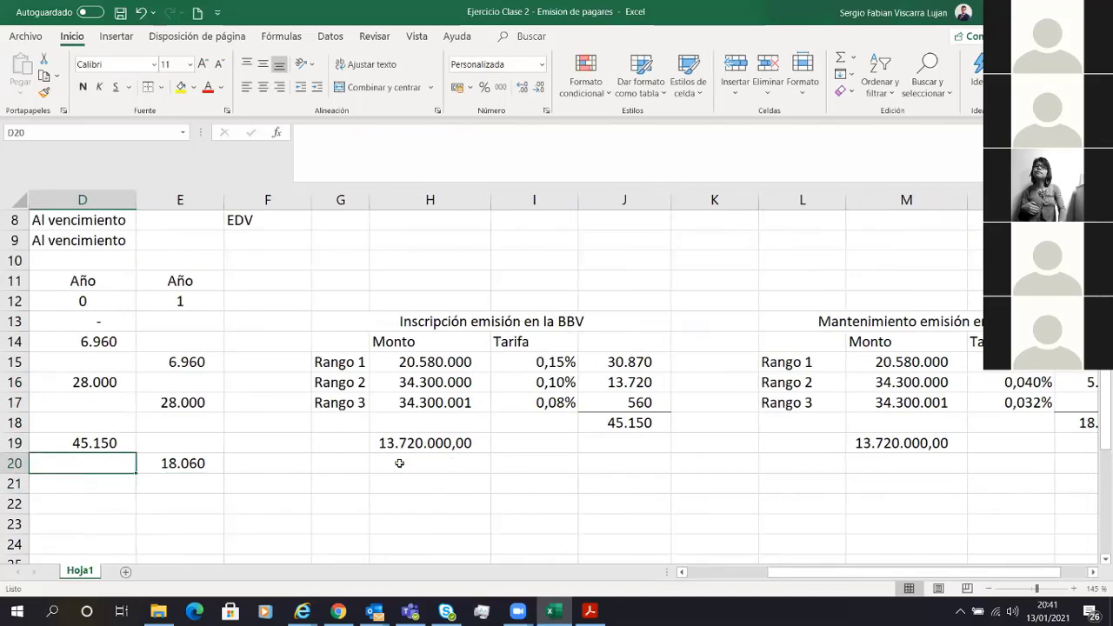
key(Left)
key(Left)
key(Left)
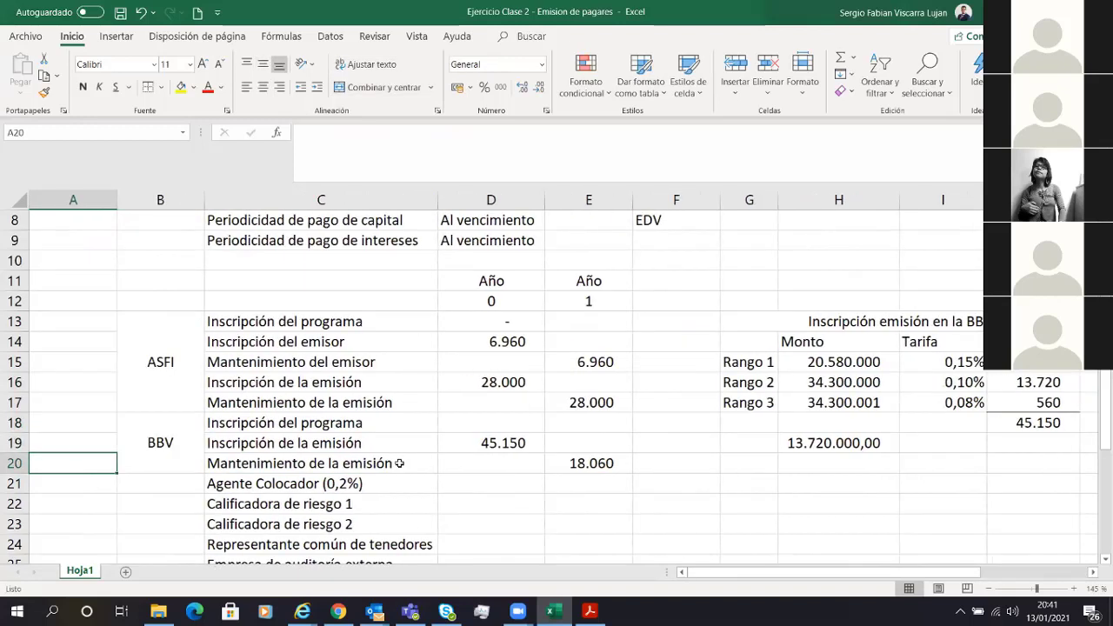
scroll(388, 462, up, 1)
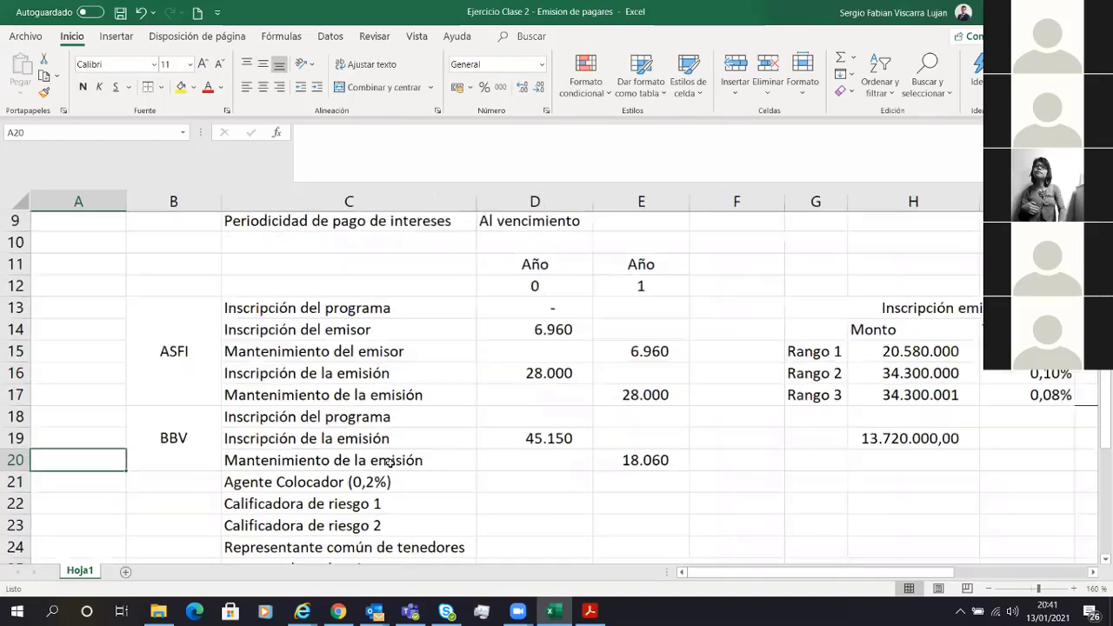
scroll(541, 461, up, 1)
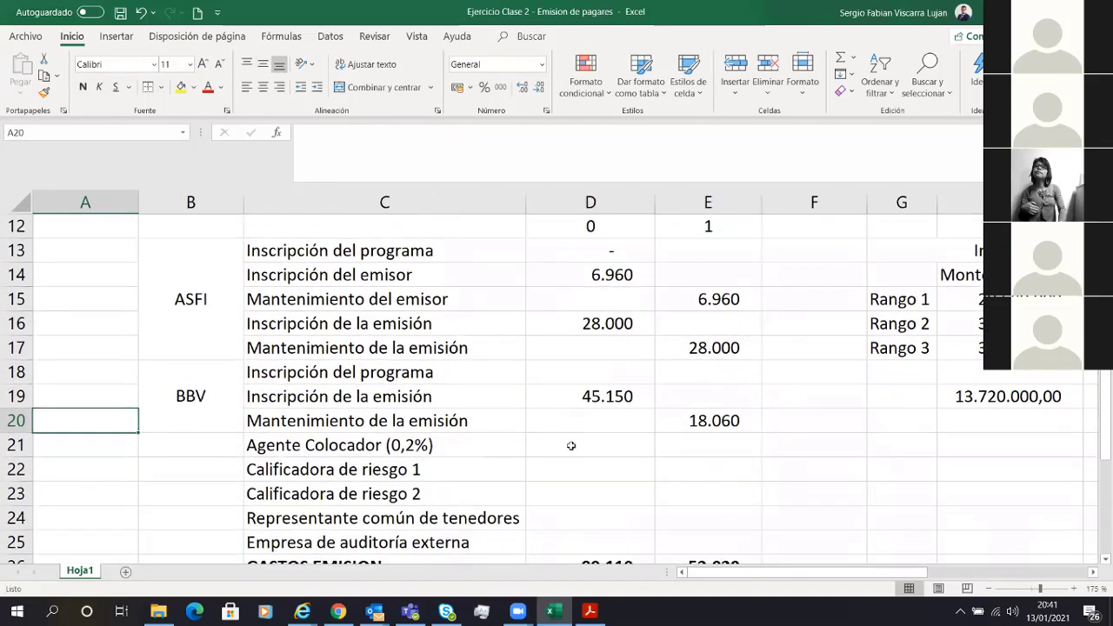
click(640, 446)
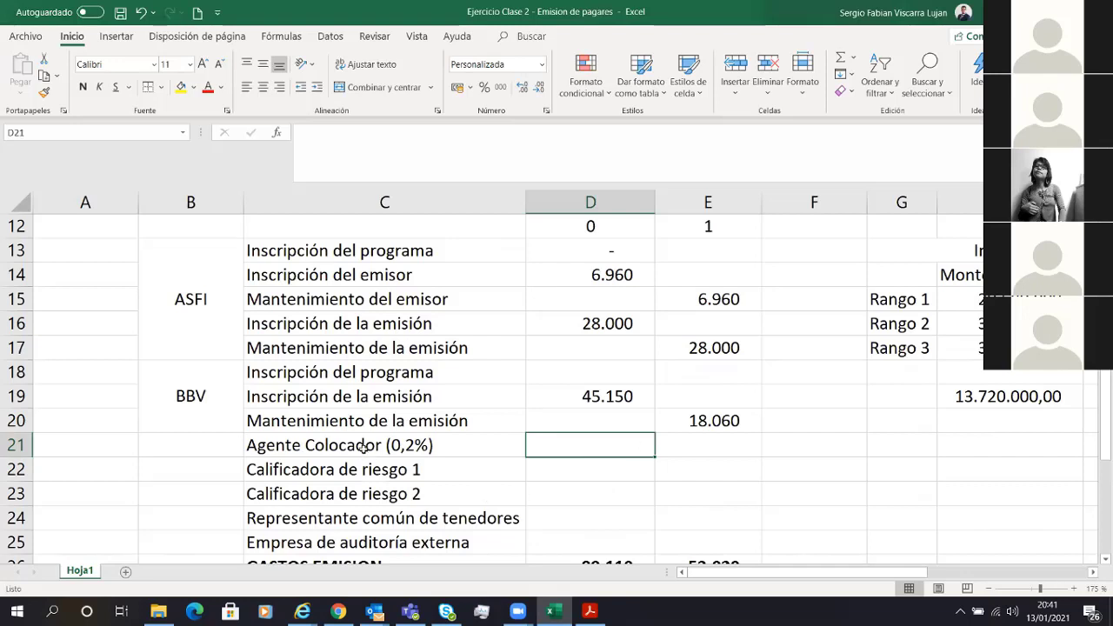
drag(367, 454, 705, 529)
key(ctrl+c)
scroll(451, 425, up, 2)
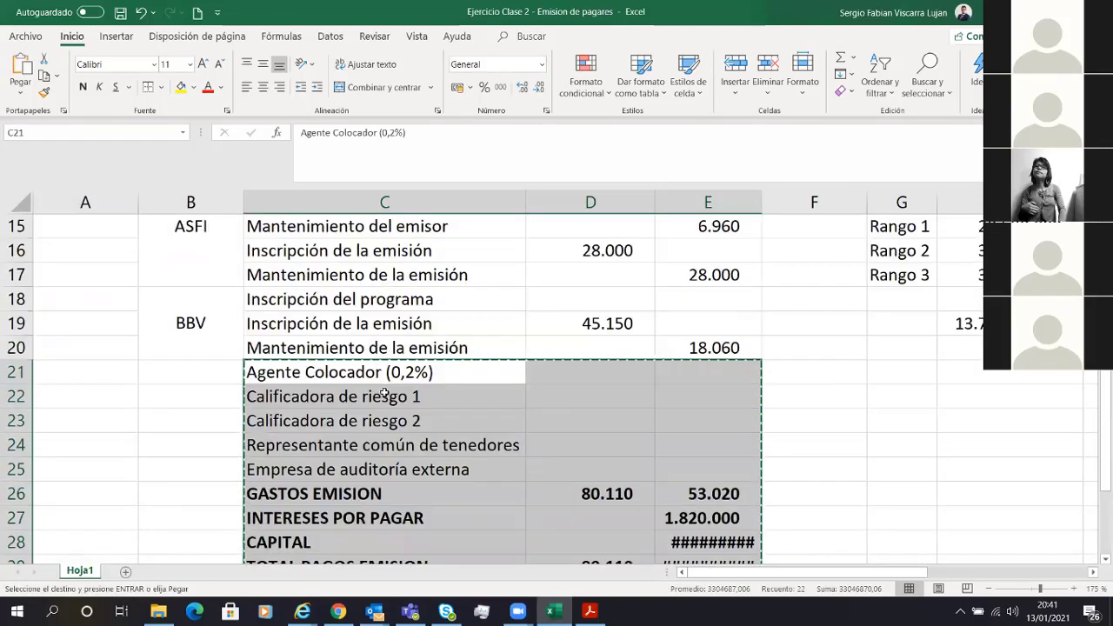
click(385, 392)
key(ctrl+v)
Enter the cost item "Estructurador de la emisión" in C21.
click(389, 375)
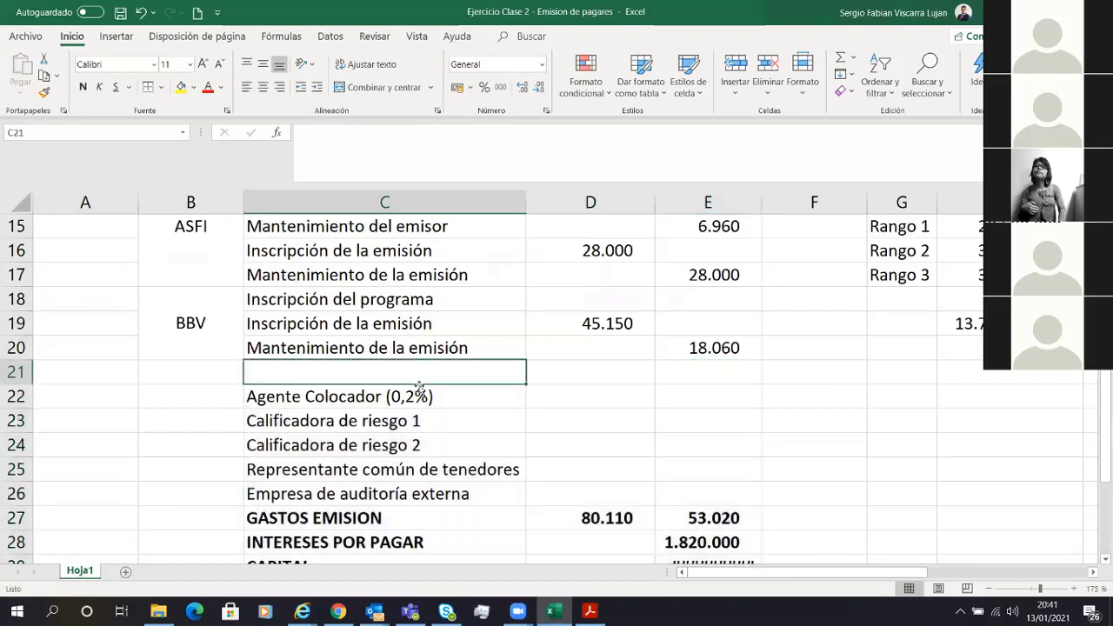
text(Estructu)
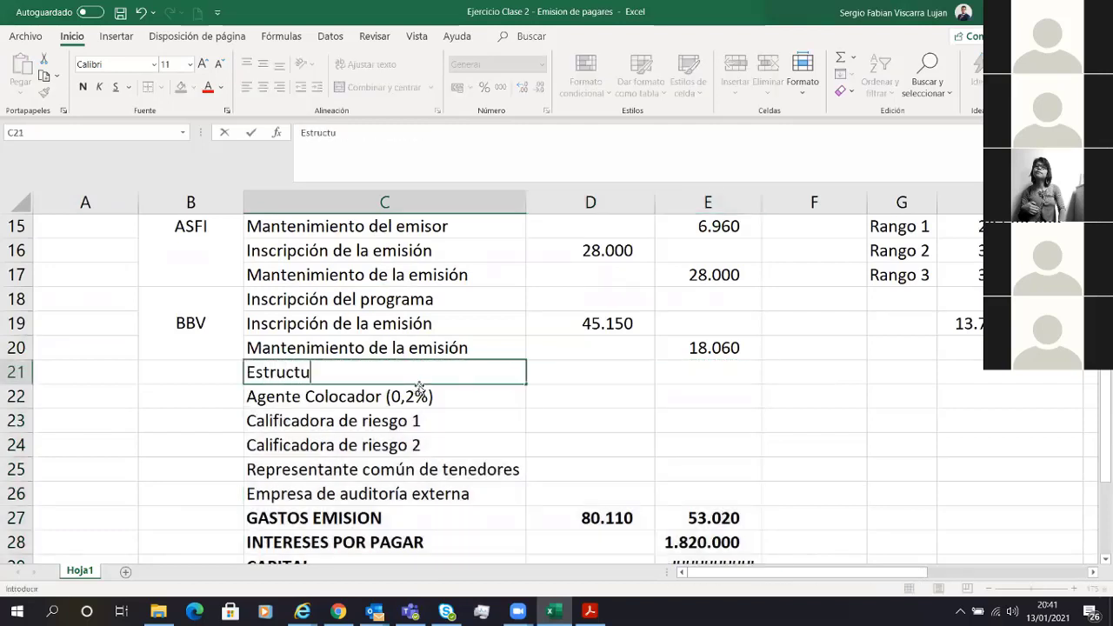
text(rador de la emis)
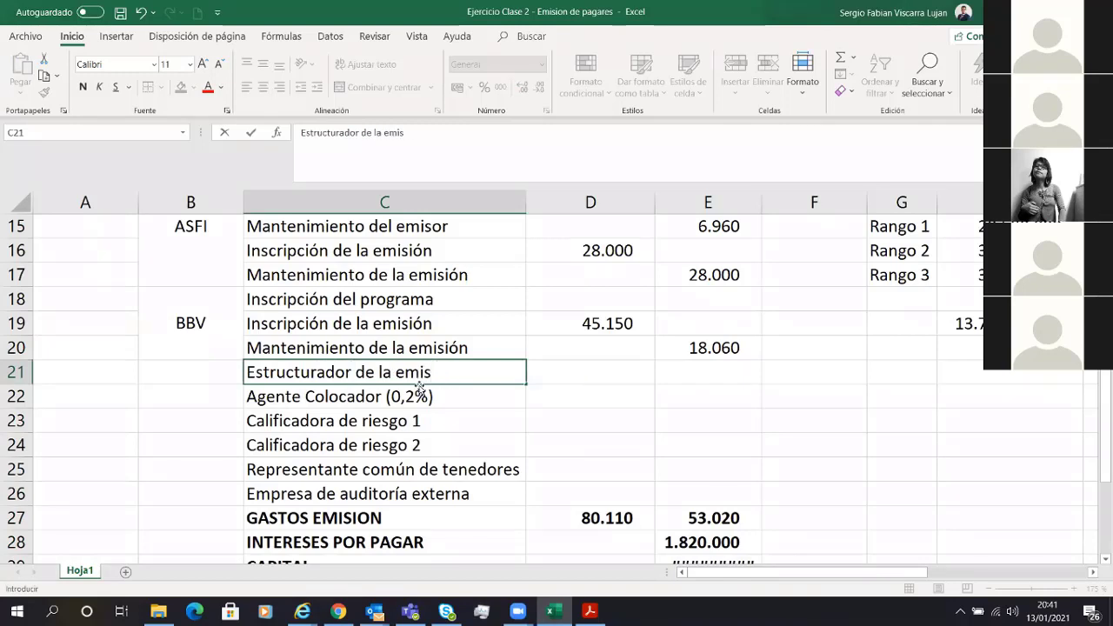
text(ión)
key(Return)
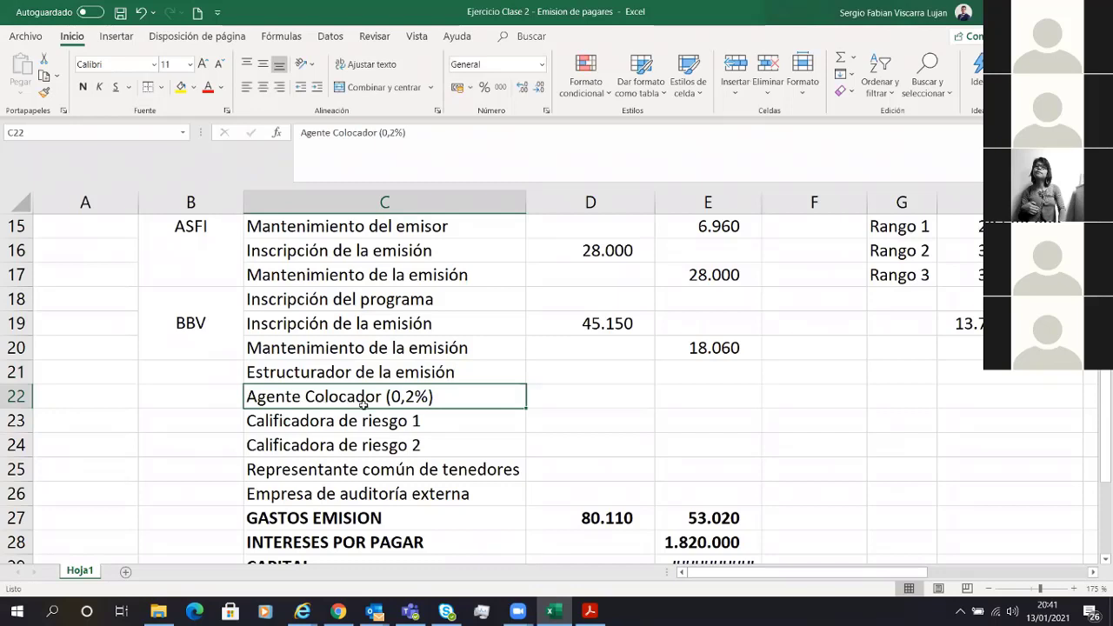
Insert a row above Calificadora de riesgo 1 and label it "Agente Pagador" in C23.
click(287, 422)
click(17, 420)
right_click(17, 421)
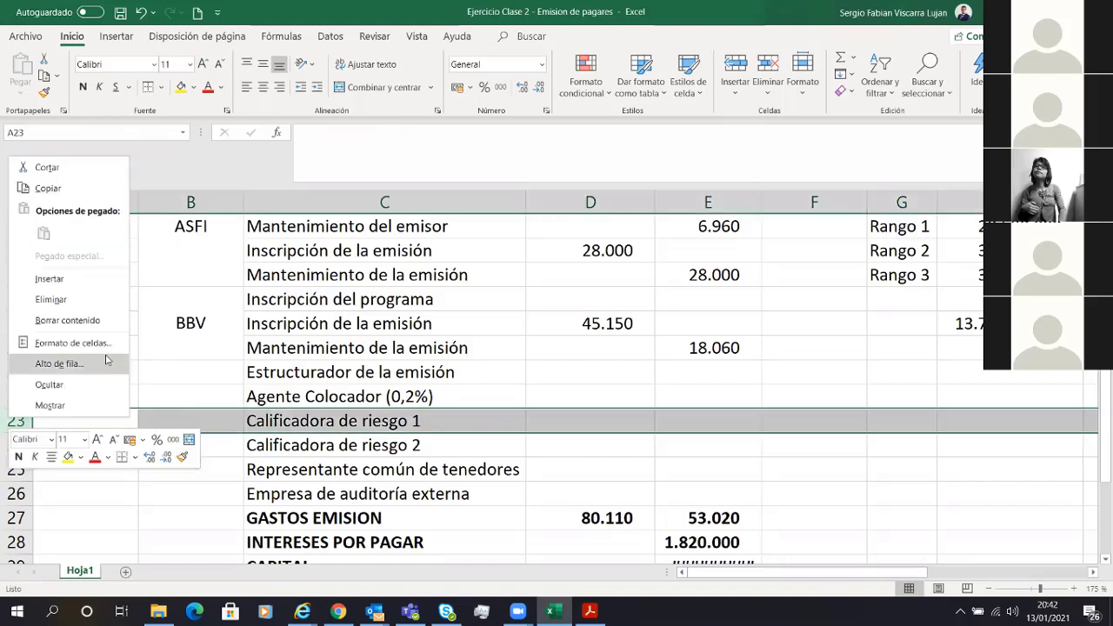
click(88, 279)
click(309, 412)
text(Agente )
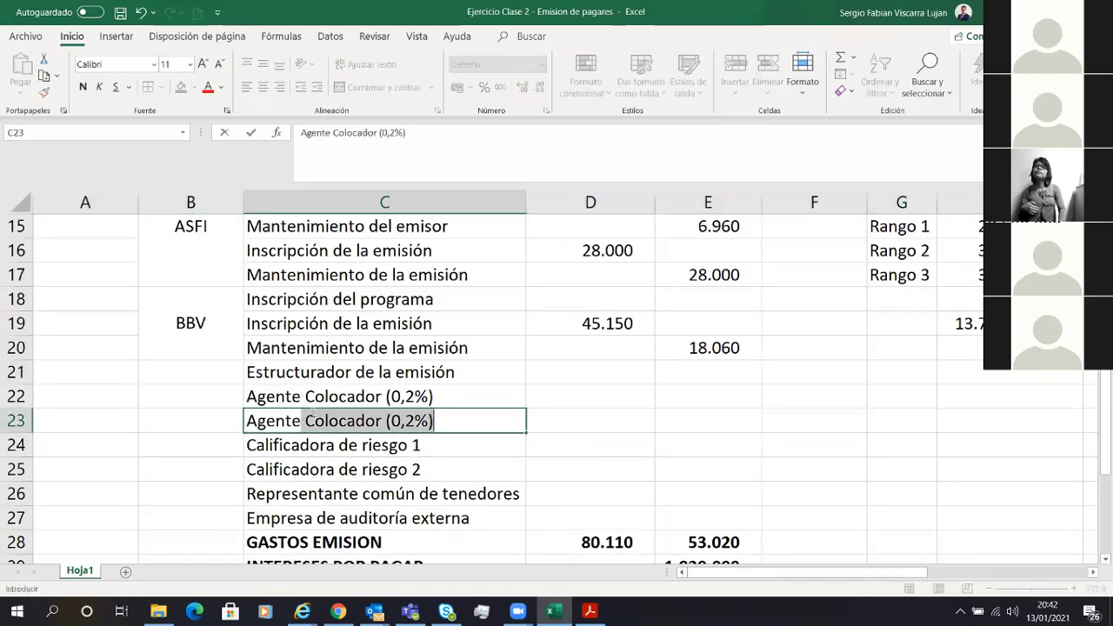
text(Pagador)
key(Return)
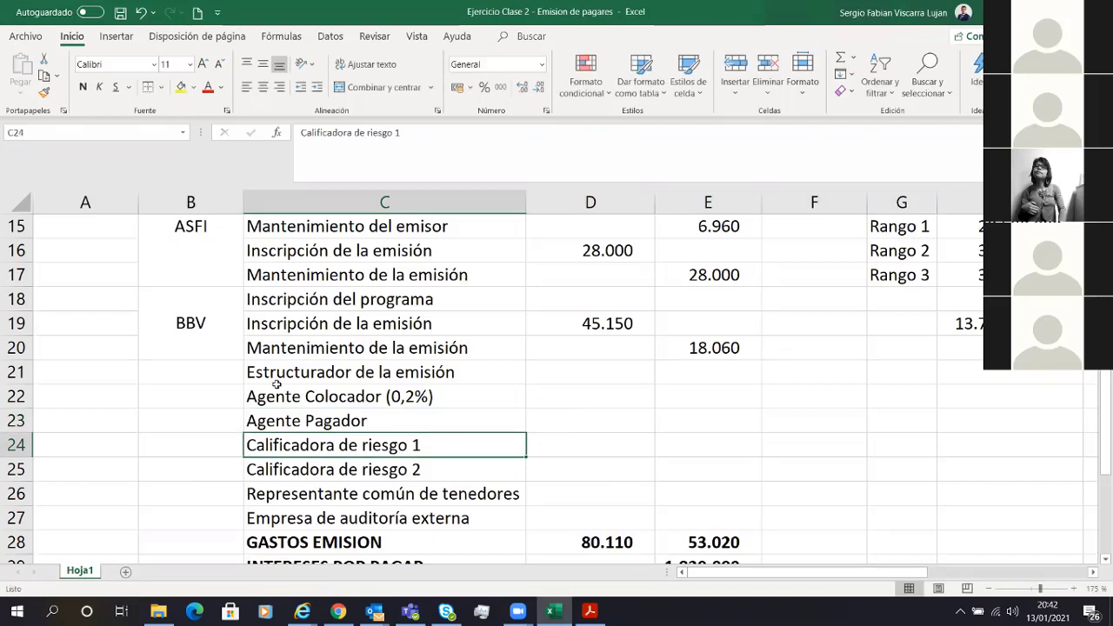
Merge and center B21:B23 and label the group "Agencia de Bolsa".
drag(231, 367, 221, 425)
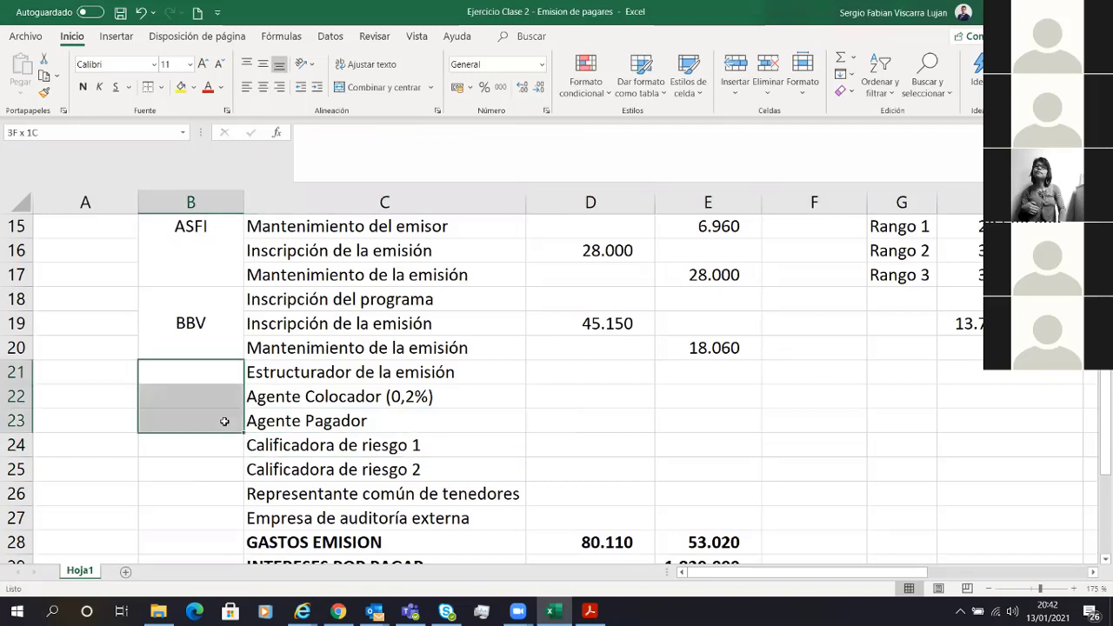
click(354, 92)
text(Agenci)
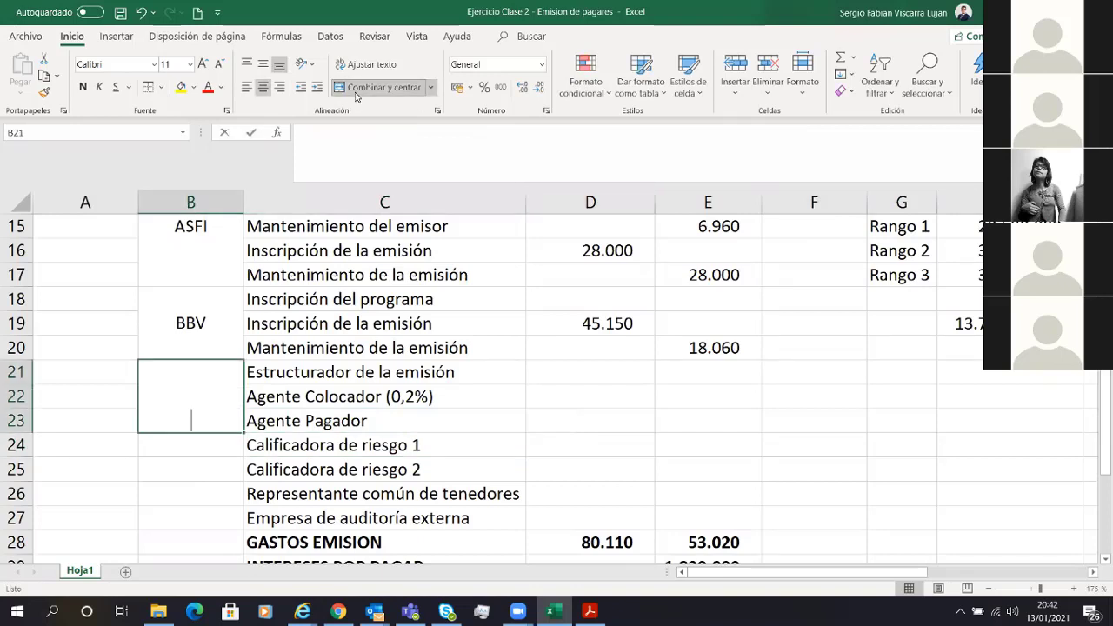
text(a de Bolsa)
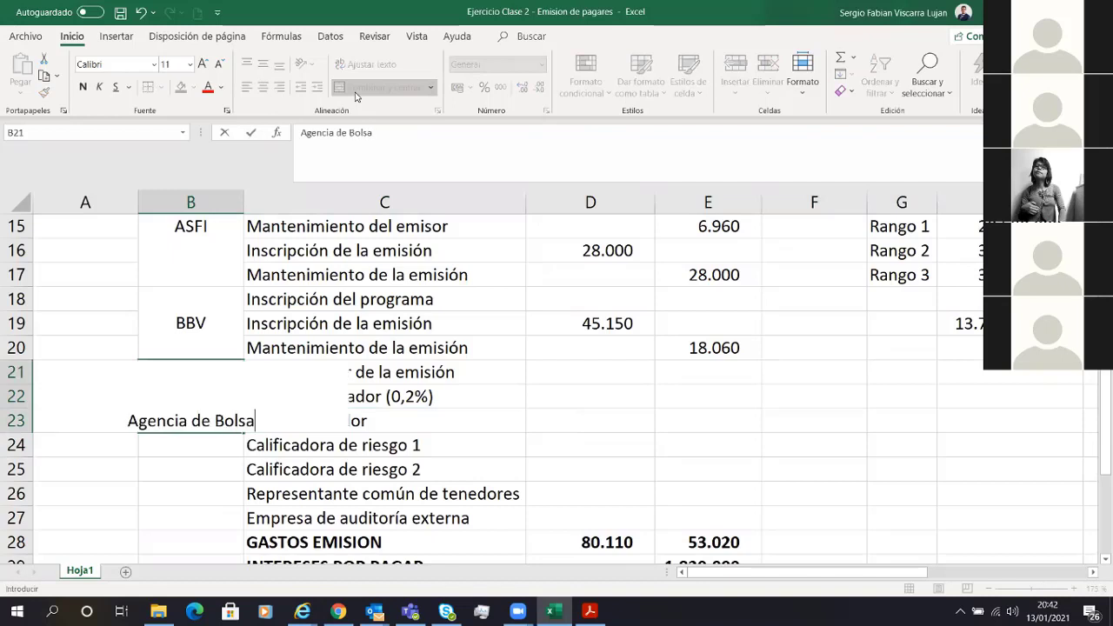
key(Return)
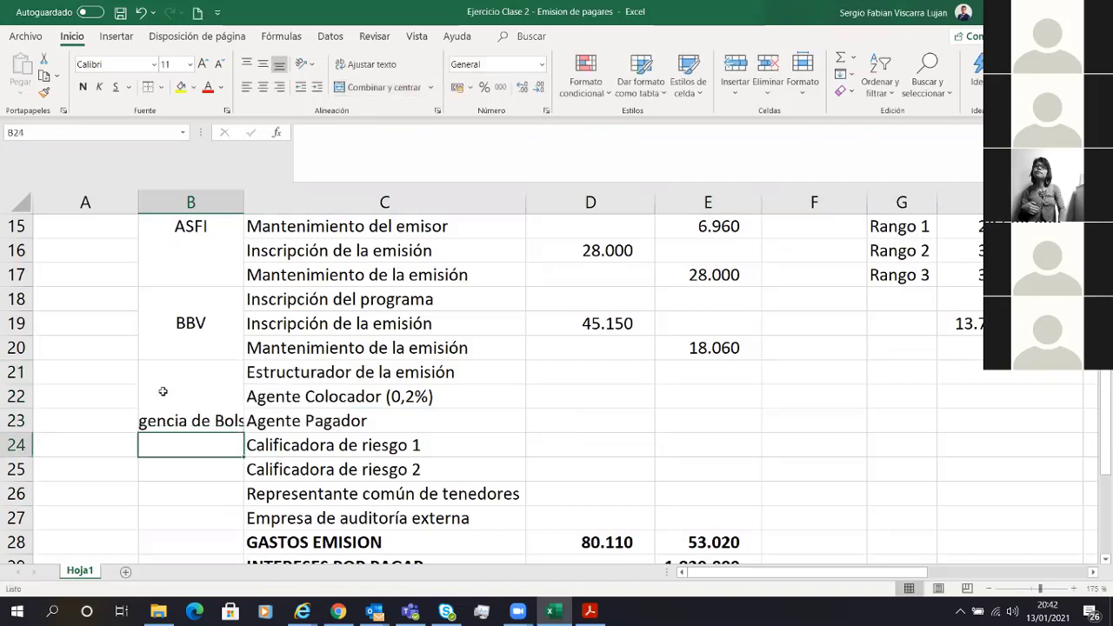
Wrap the Agencia de Bolsa label's text and center it vertically in its merged cell.
click(162, 390)
click(372, 64)
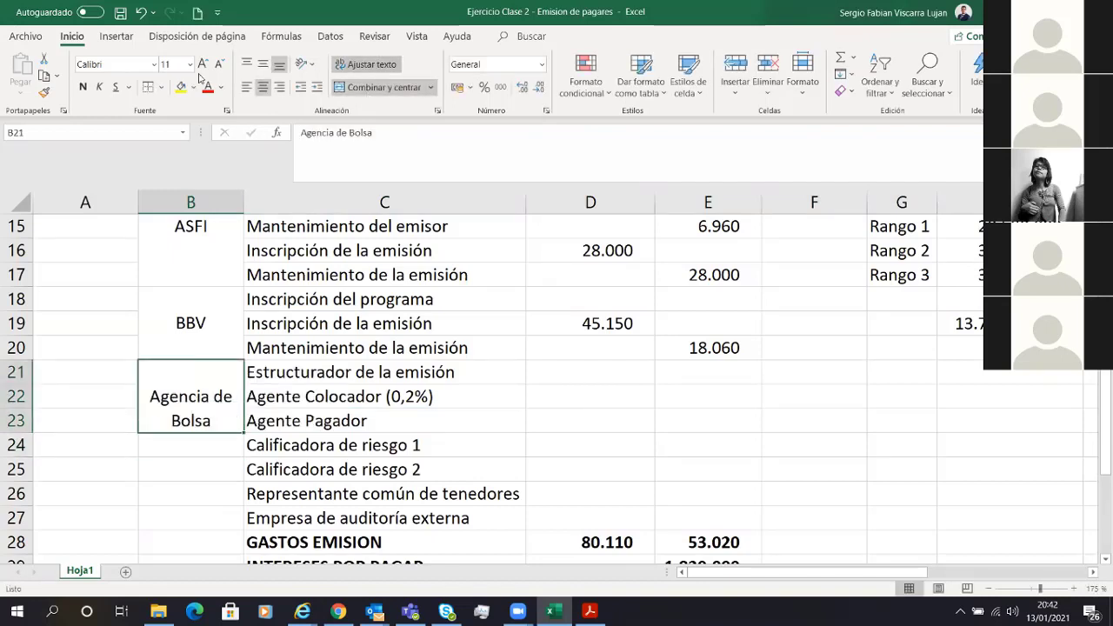
click(263, 66)
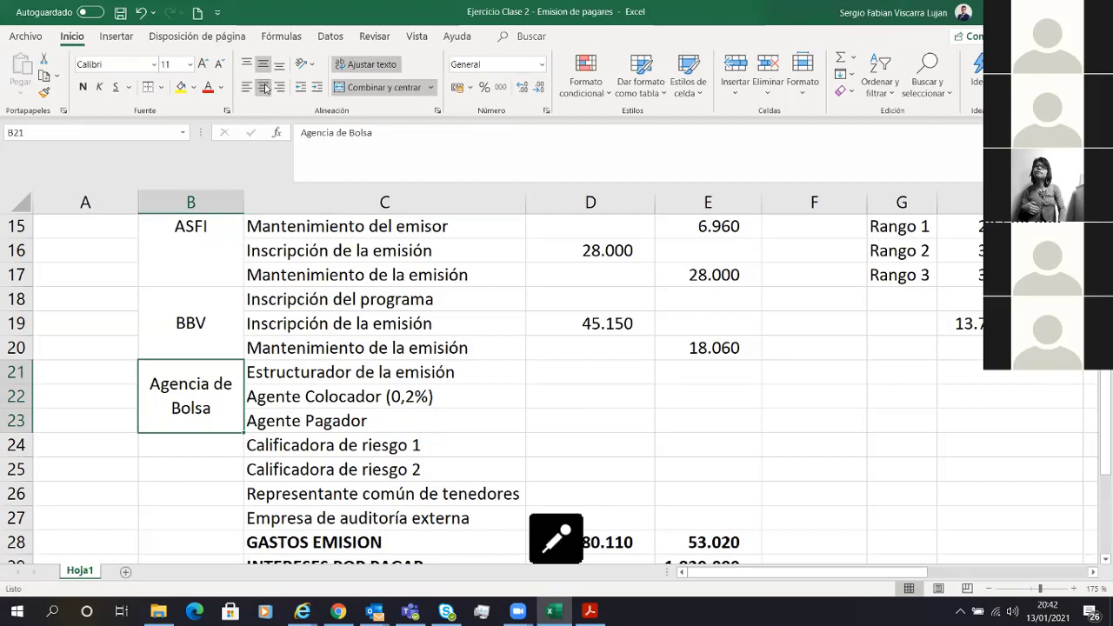
Enter the year 0 cost of Estructurador de la emisión in D21 as =15000*6,96.
click(620, 381)
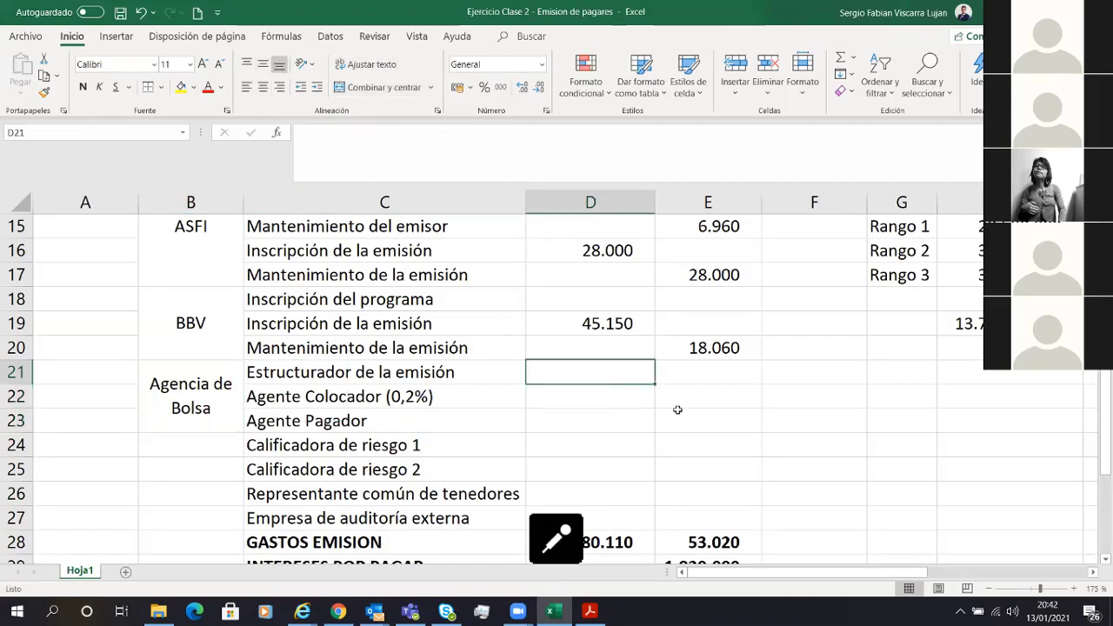
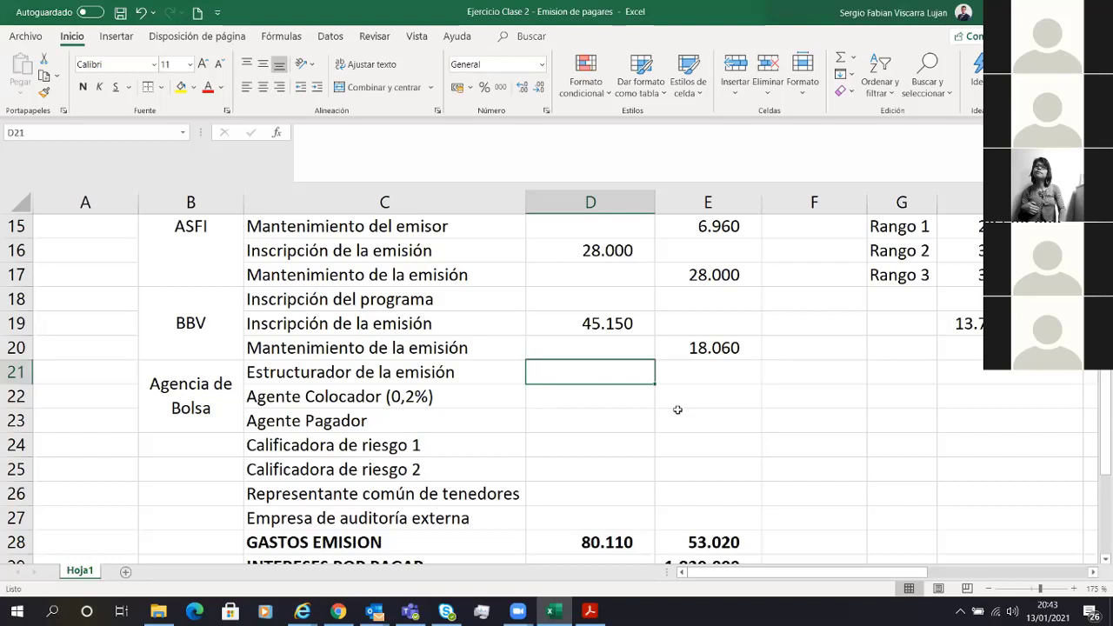
text(=15)
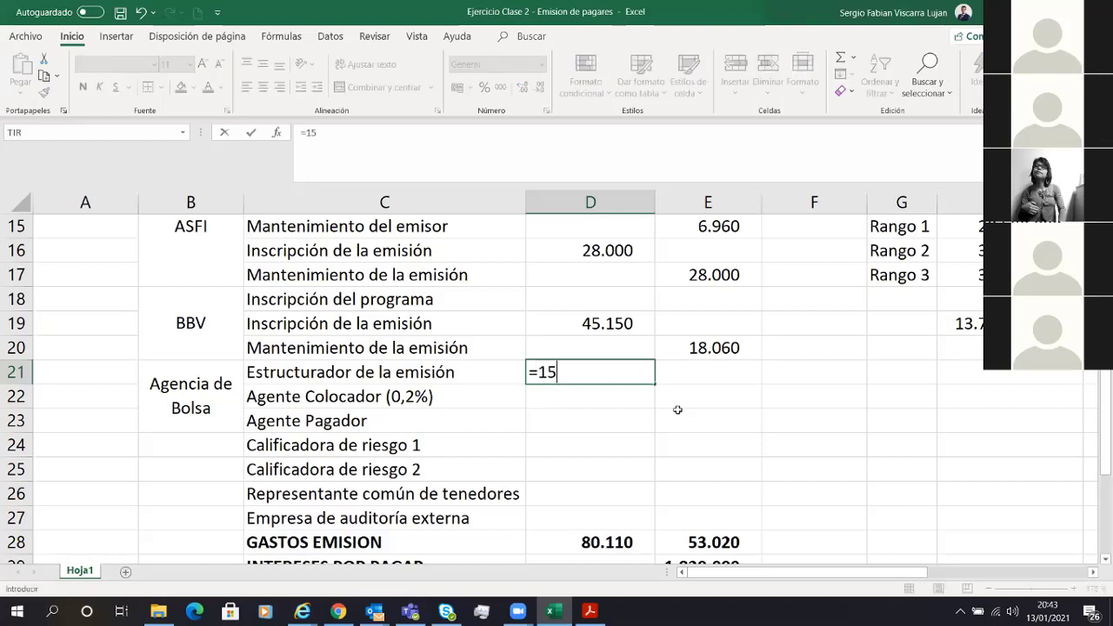
text(000*6,96)
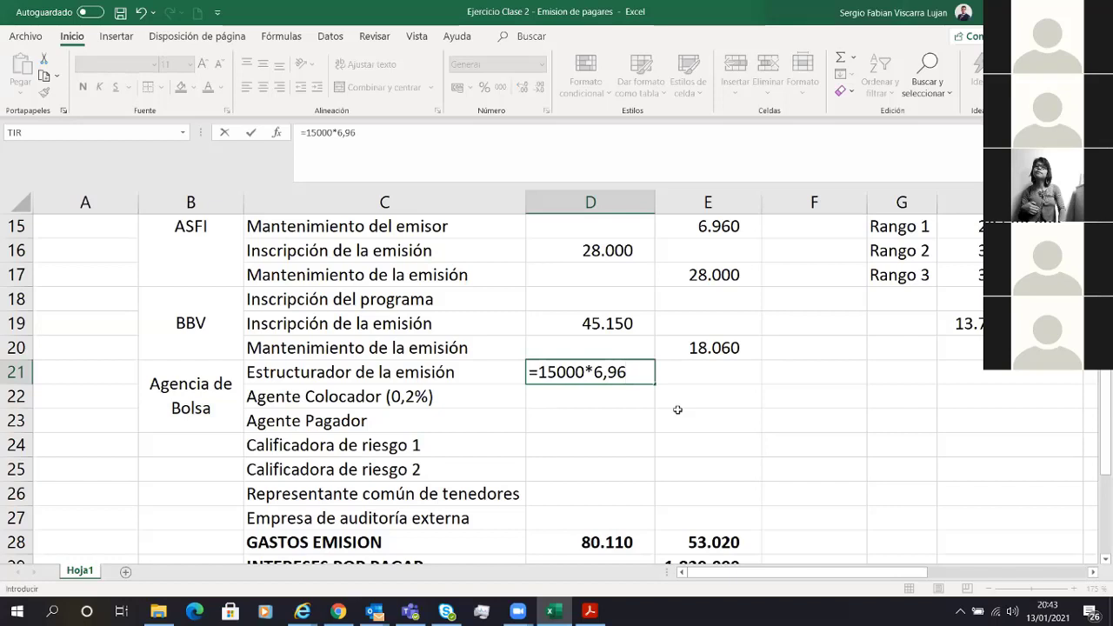
key(Return)
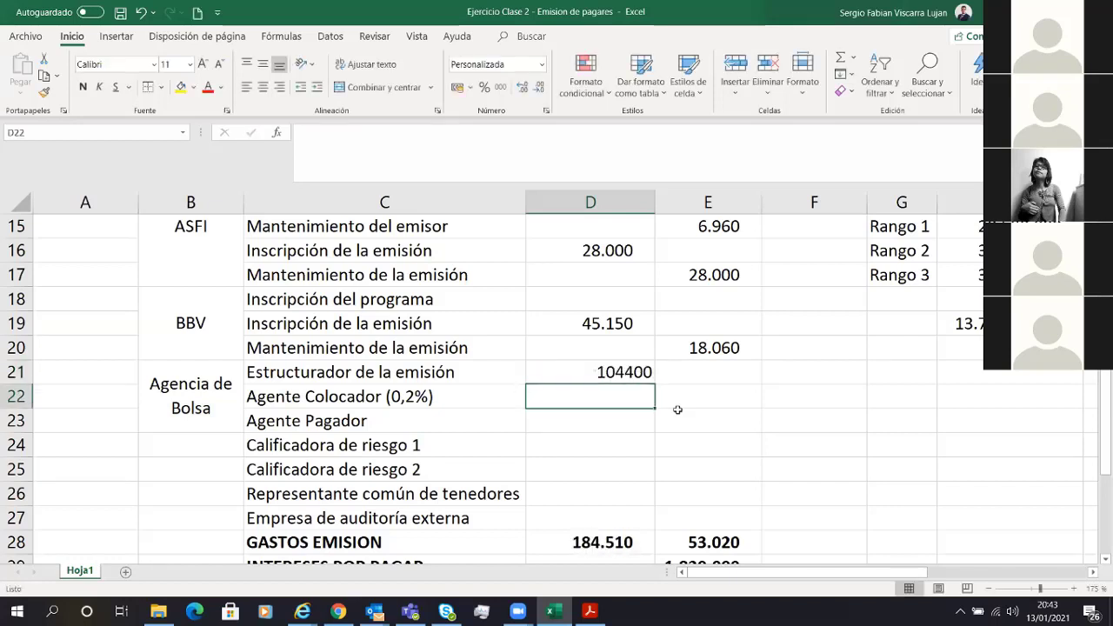
Format the Estructurador de la emisión cost in D21 with a thousands separator and no decimals.
key(Up)
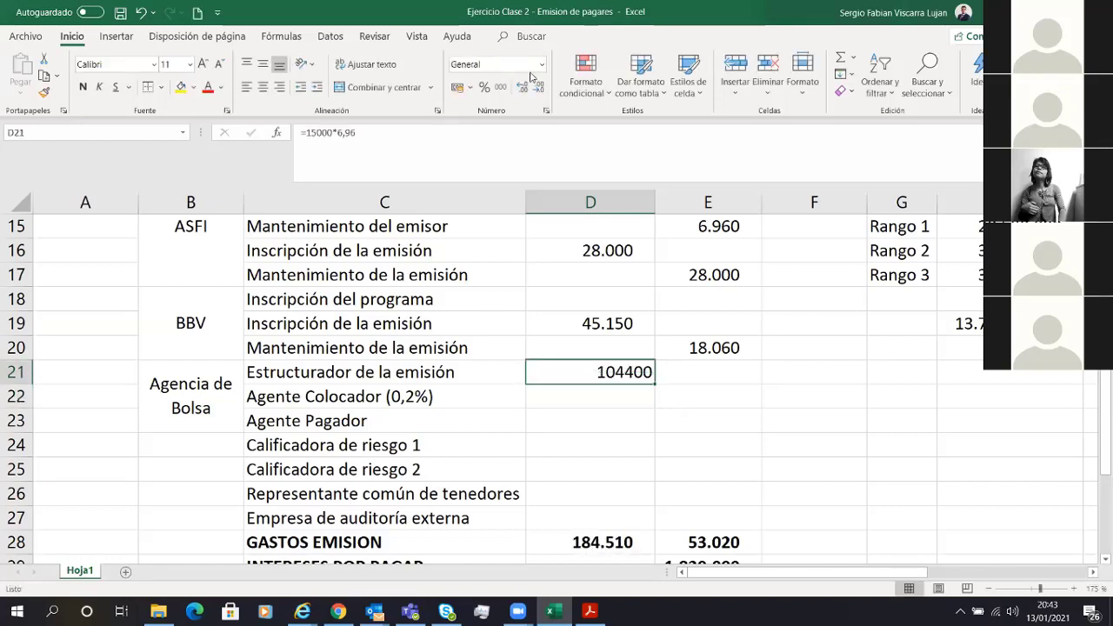
click(501, 89)
click(539, 89)
click(539, 89)
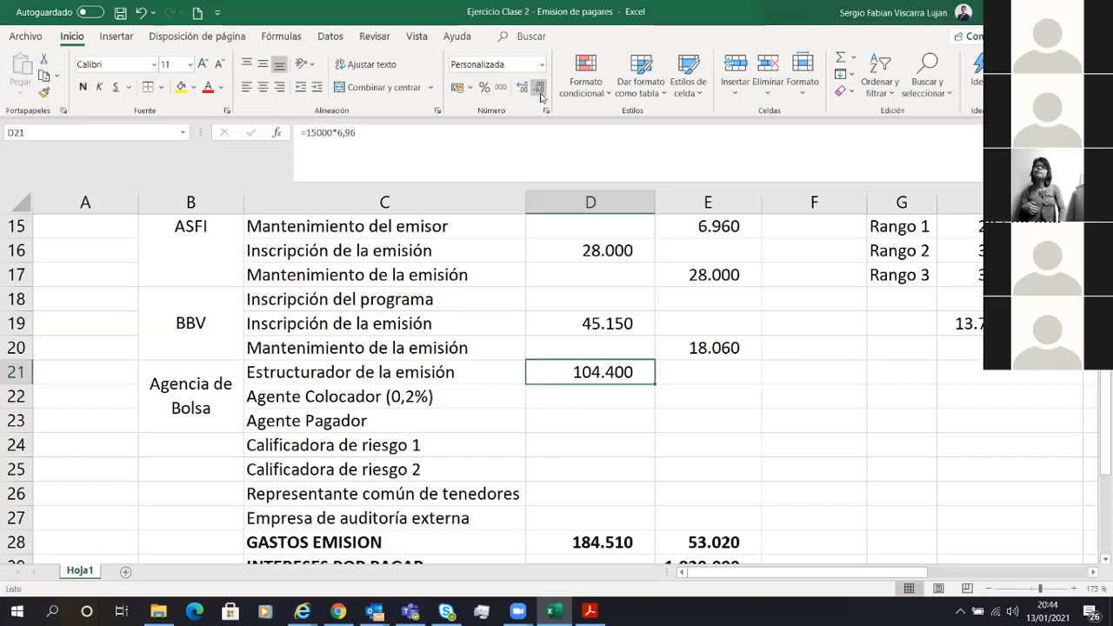
Calculate the year 0 Agente Colocador cost in D22 as 0,2% of the issued amount, =0,2%*D3.
key(Down)
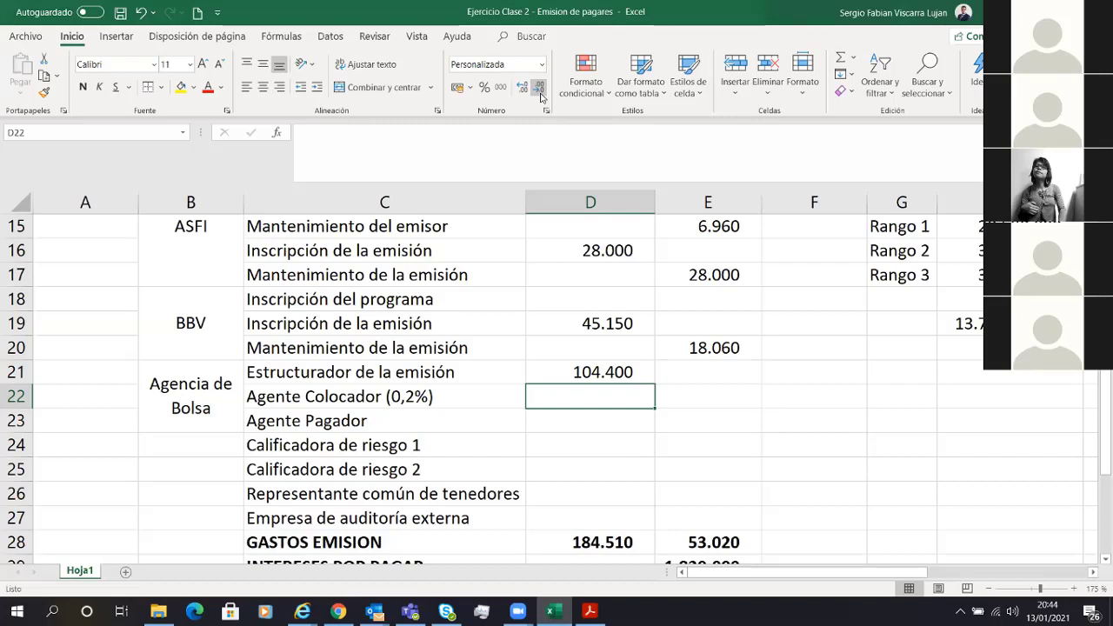
text(=0,)
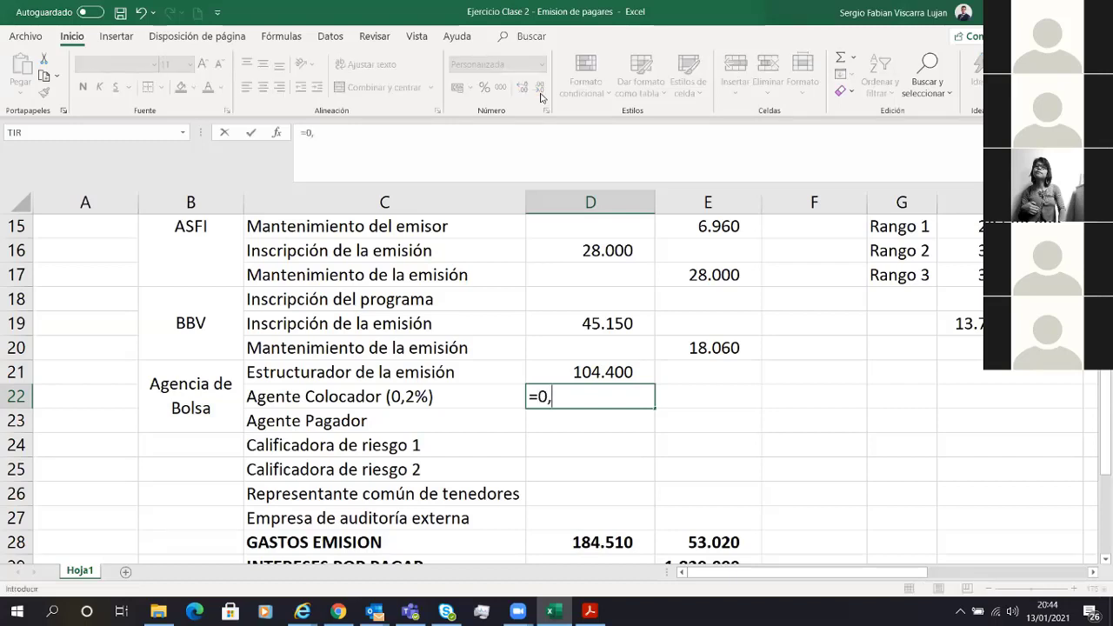
text(2%*)
scroll(594, 253, up, 5)
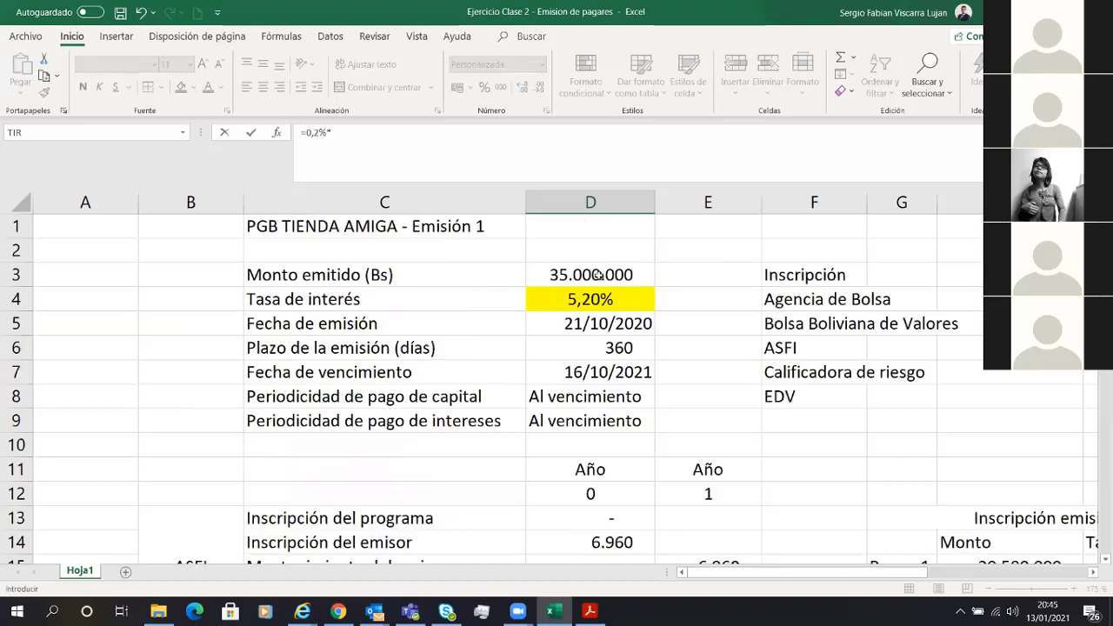
click(609, 274)
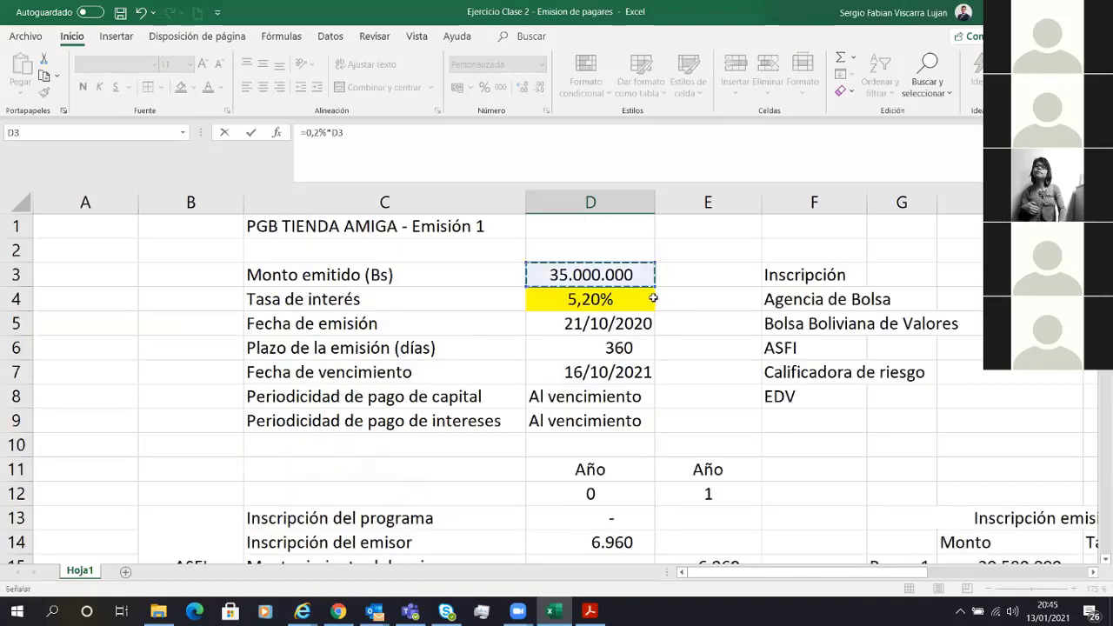
key(Return)
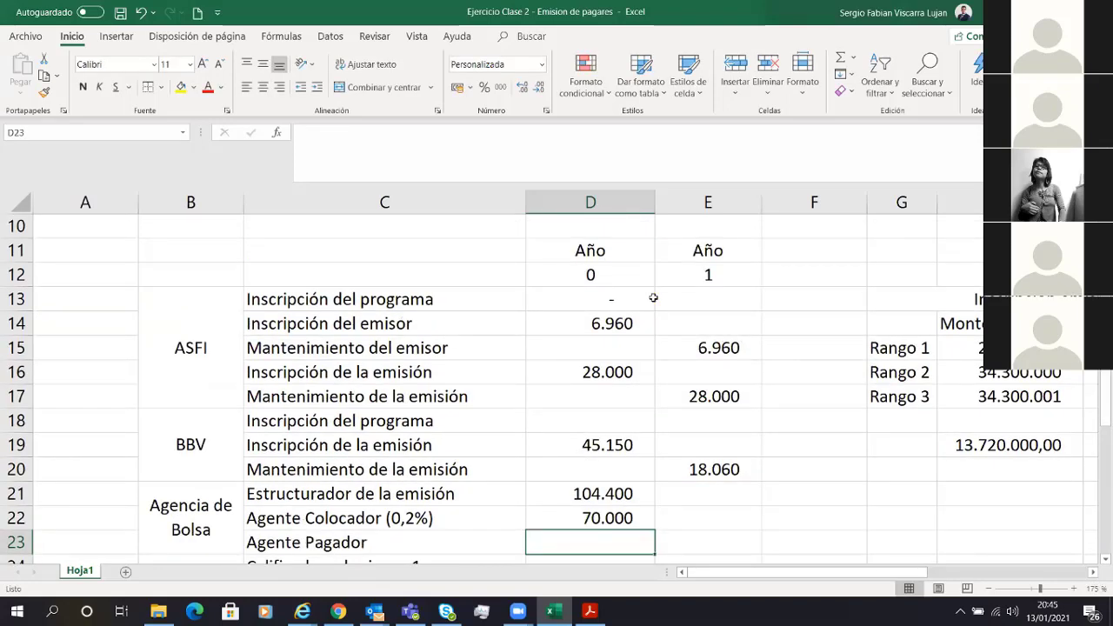
Enter the year 1 cost of Agente Pagador in E23 as =1000*6,96.
scroll(653, 299, down, 1)
key(Left)
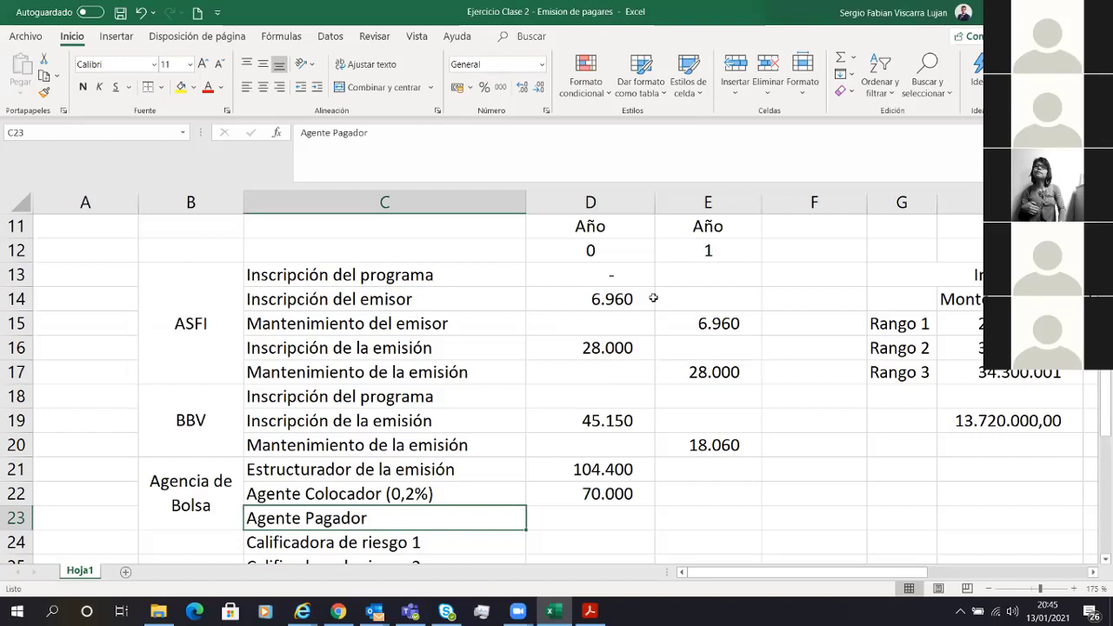
key(Right)
key(Right)
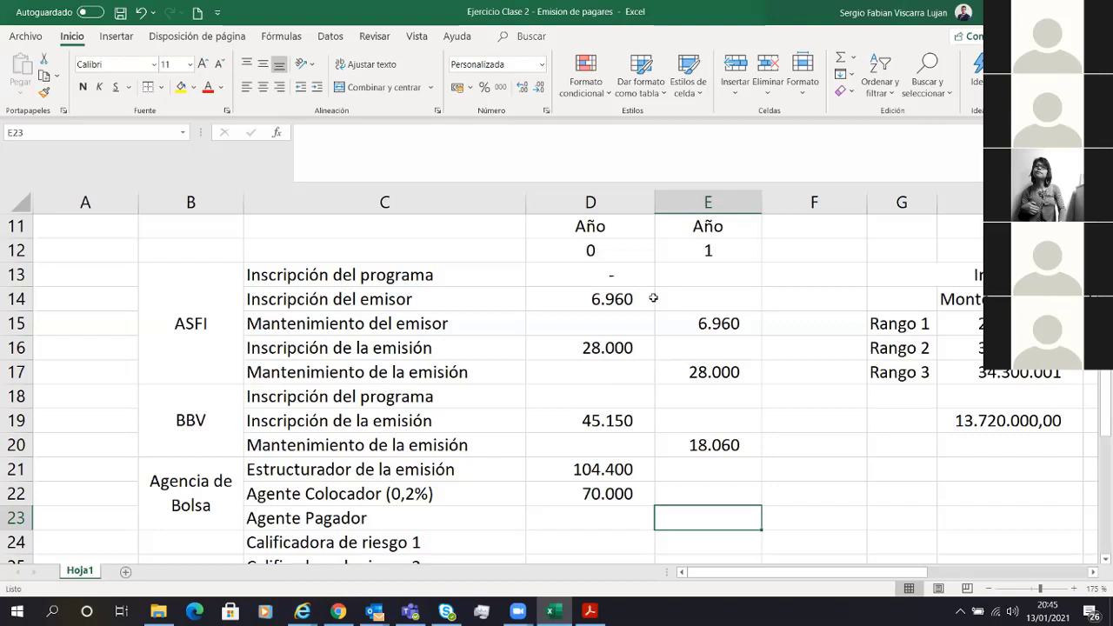
text(=5000)
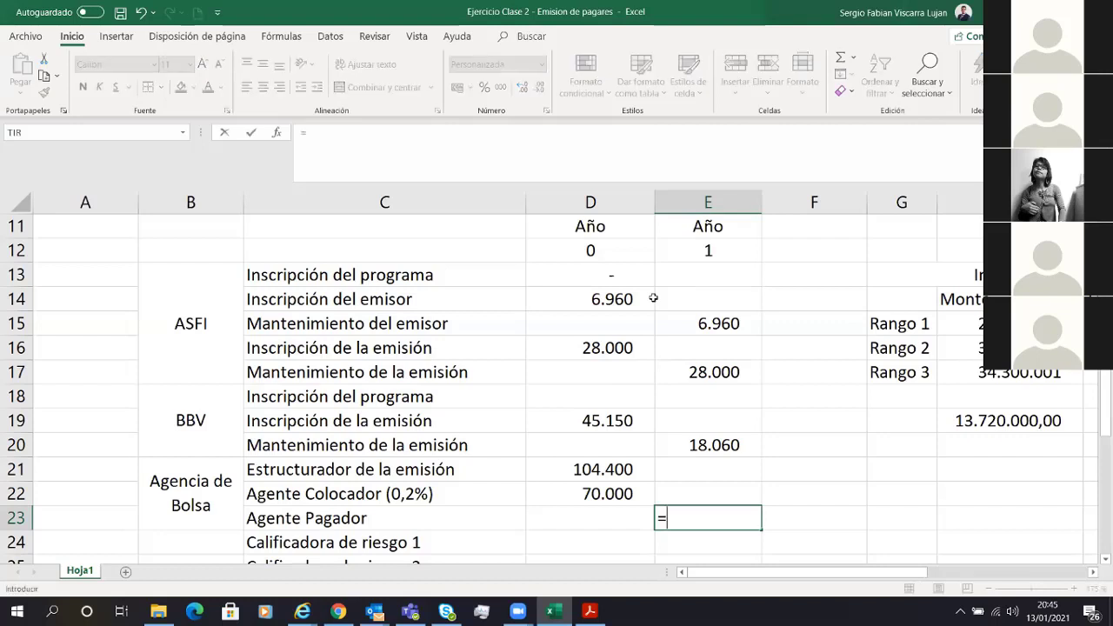
key(BackSpace)
key(BackSpace)
key(BackSpace)
key(BackSpace)
text(1000*6,)
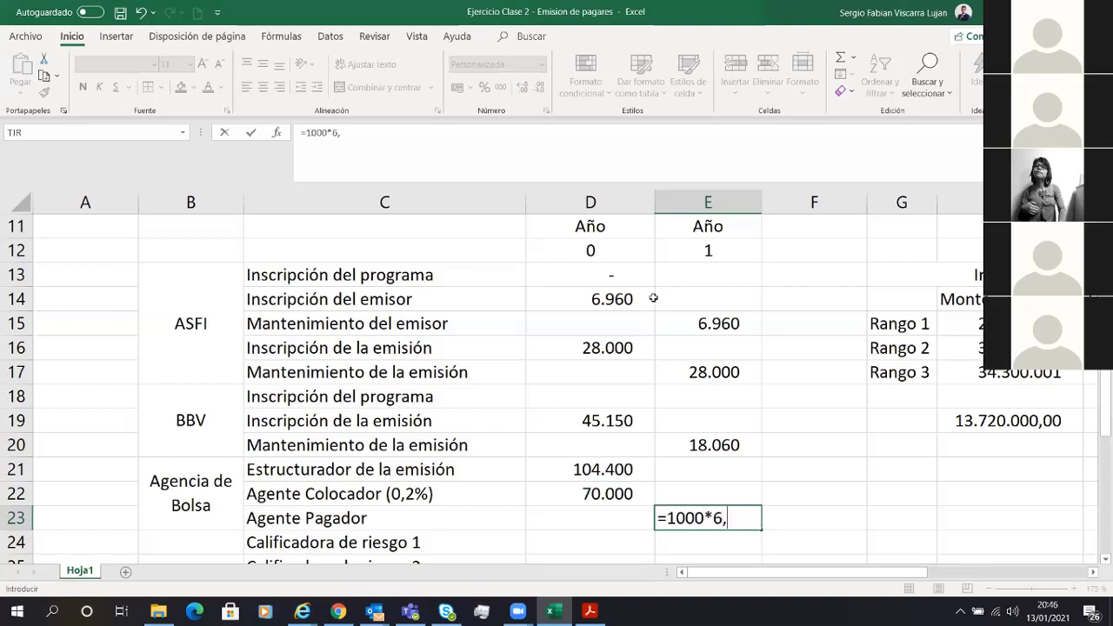
text(96)
key(Return)
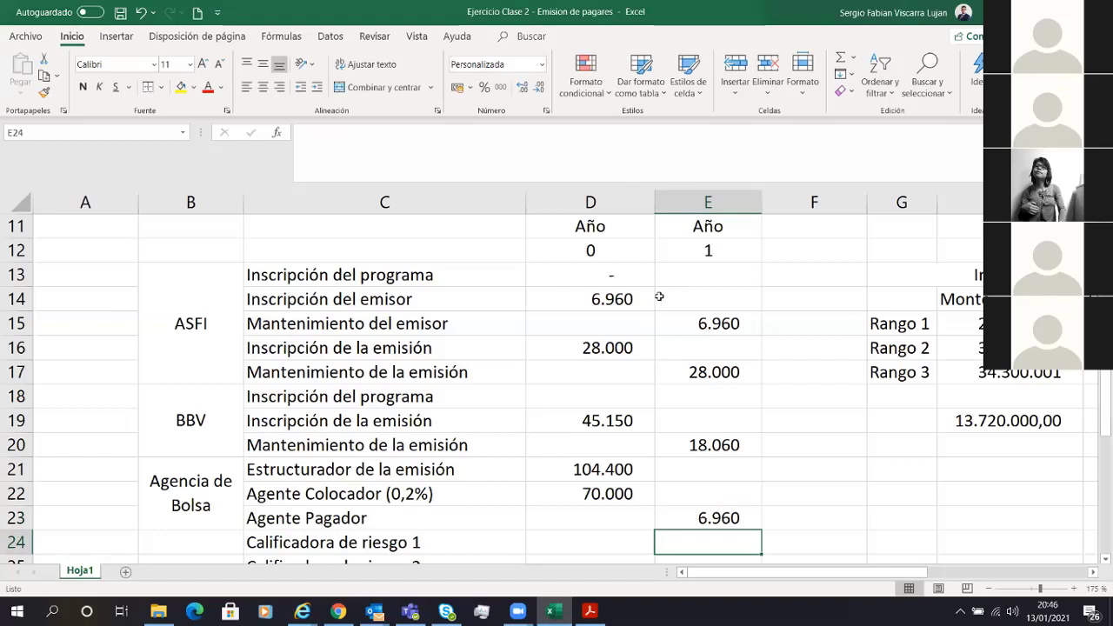
Review the three Agencia de Bolsa costs and the year, 0 or 1, in which each one is paid.
drag(590, 473, 703, 515)
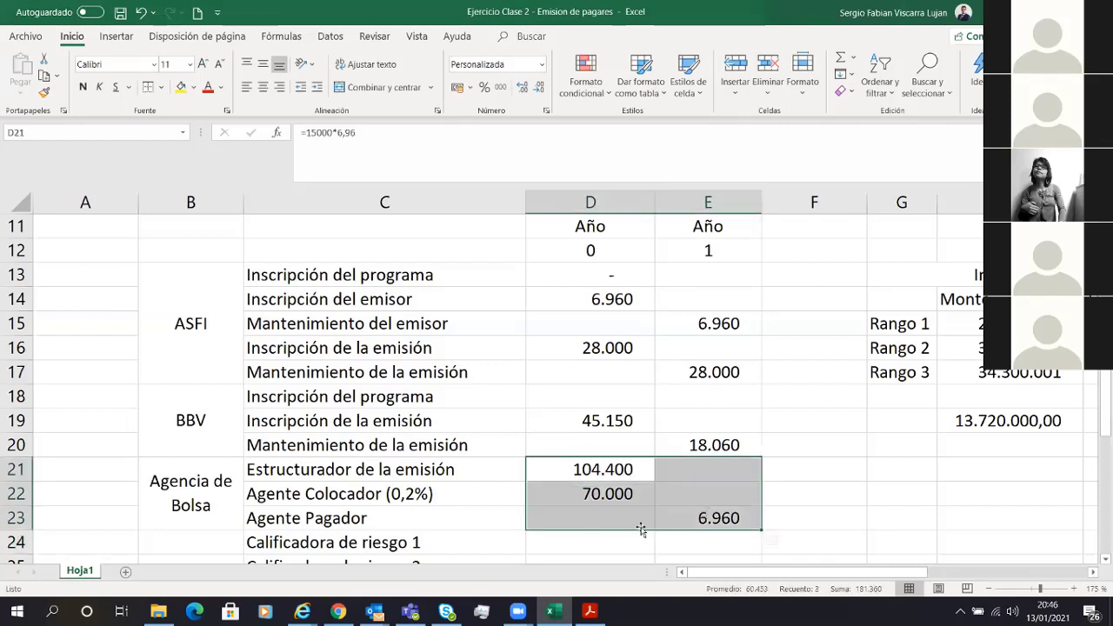
click(603, 468)
drag(366, 467, 588, 469)
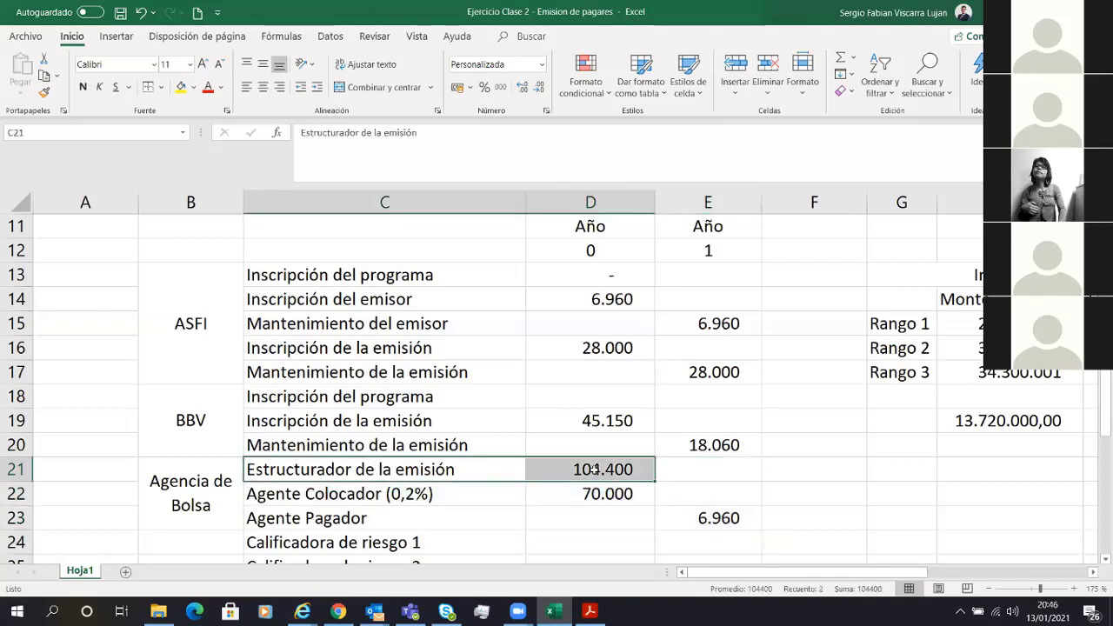
click(591, 469)
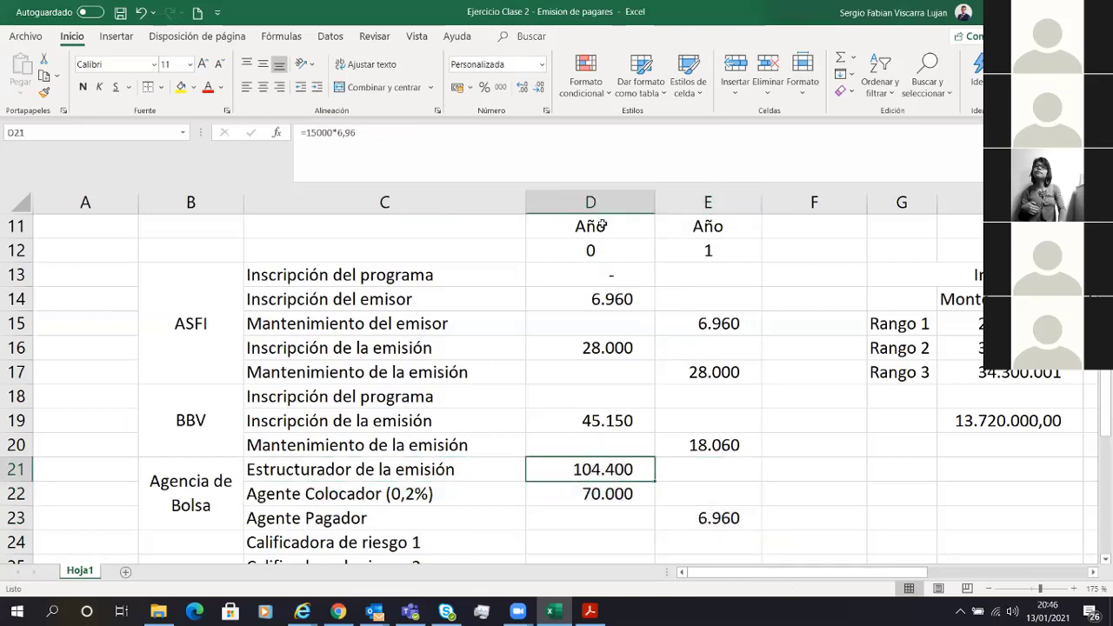
click(601, 225)
click(615, 474)
click(469, 501)
click(585, 501)
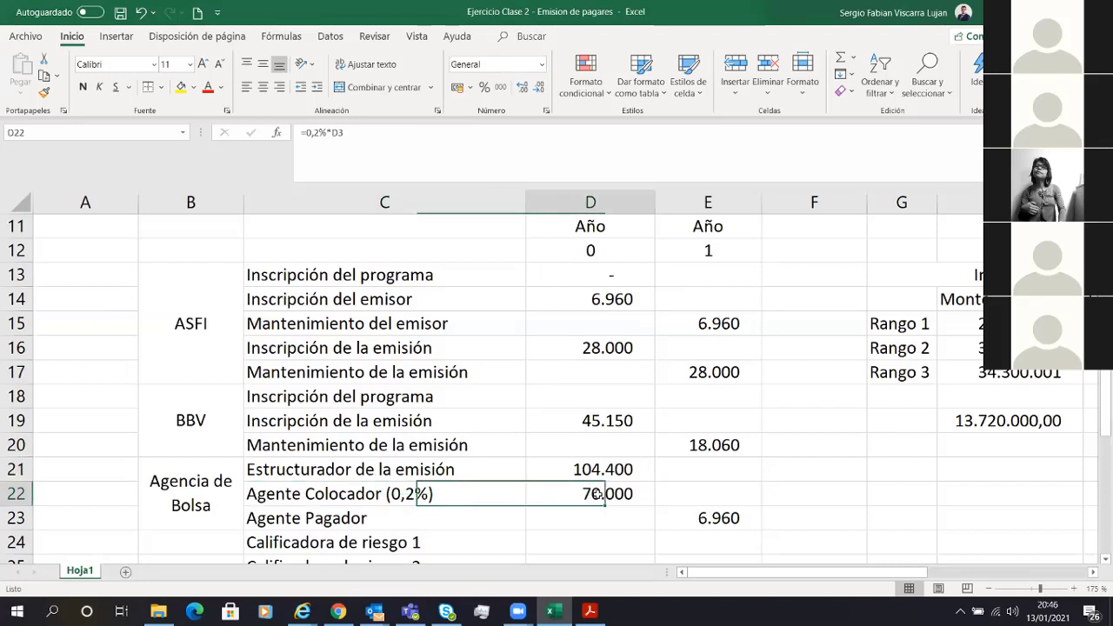
click(614, 250)
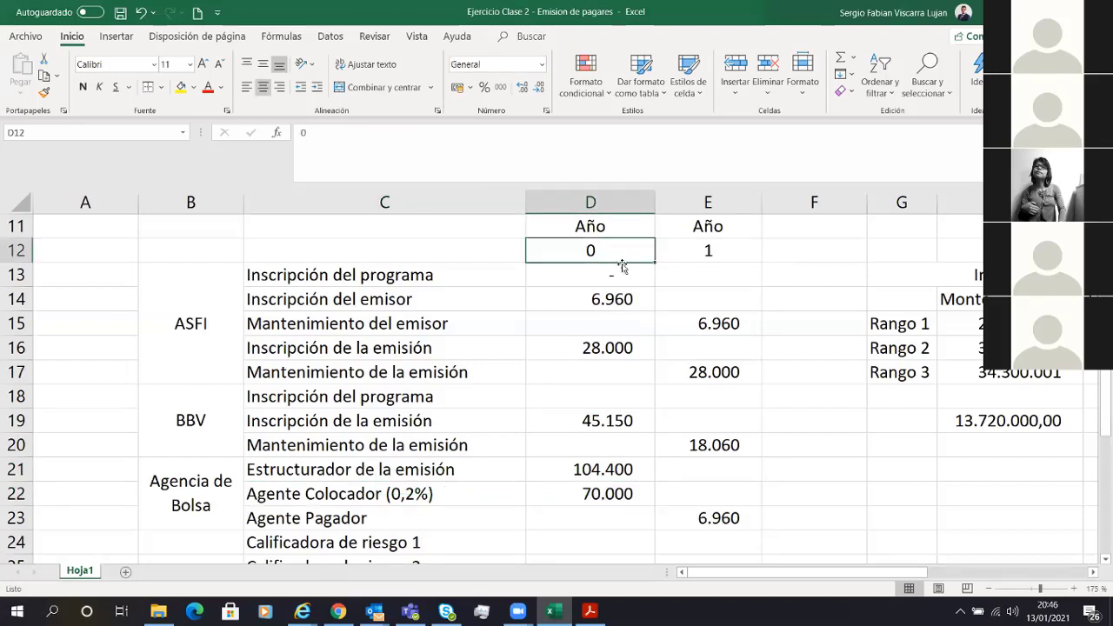
click(706, 253)
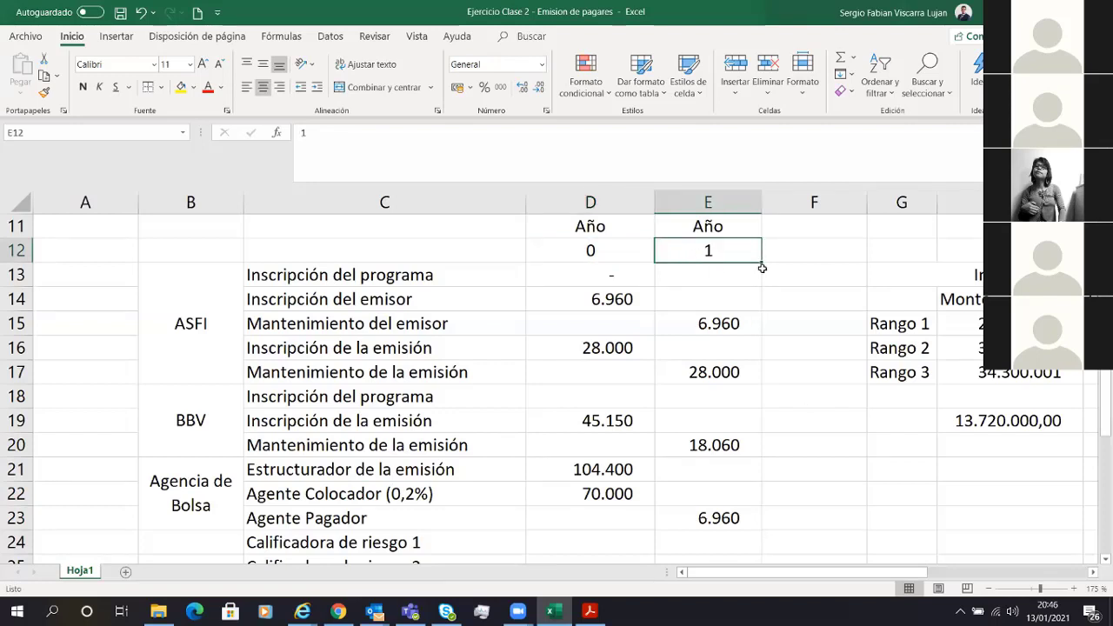
click(663, 515)
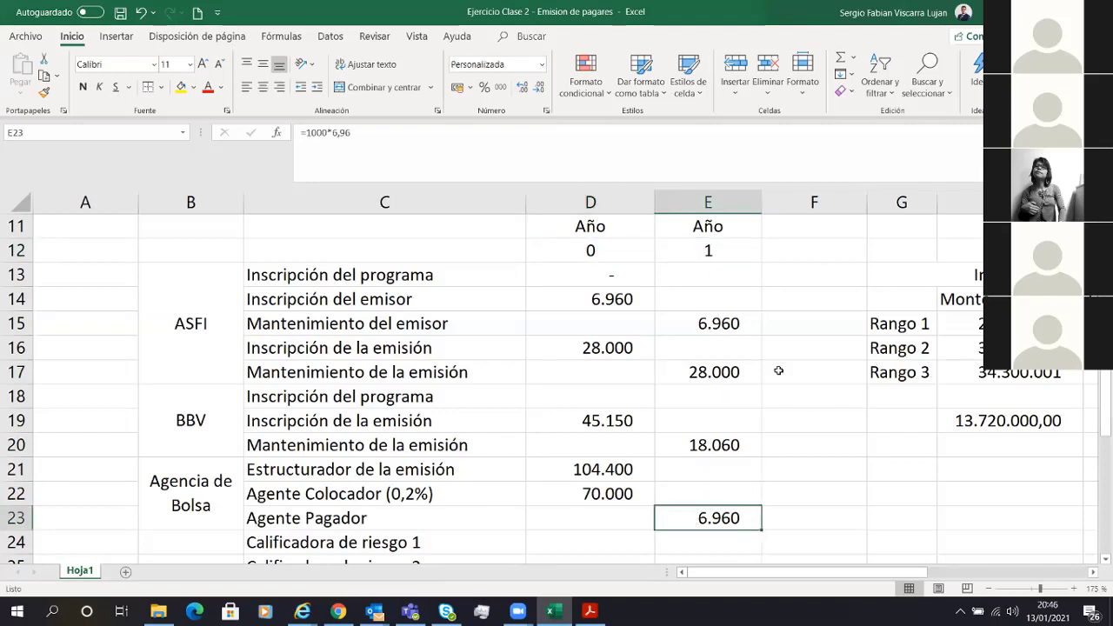
click(402, 521)
click(735, 528)
Rename the Calificadora de riesgo 1 label in C24 as "Calificadora de riesgo PCR".
scroll(556, 522, down, 1)
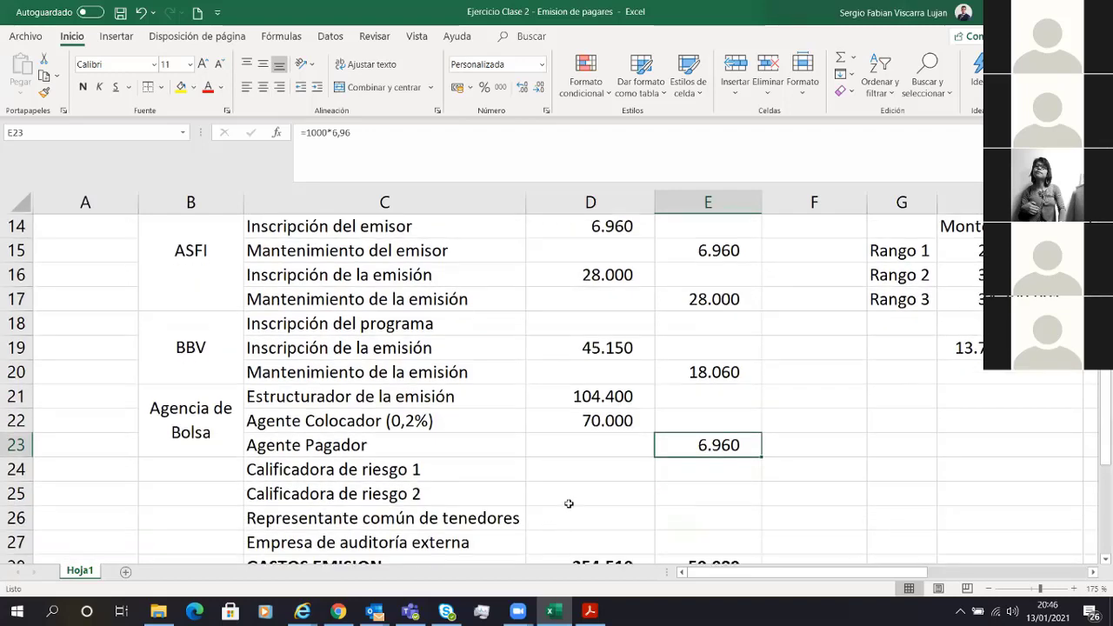
scroll(623, 453, down, 1)
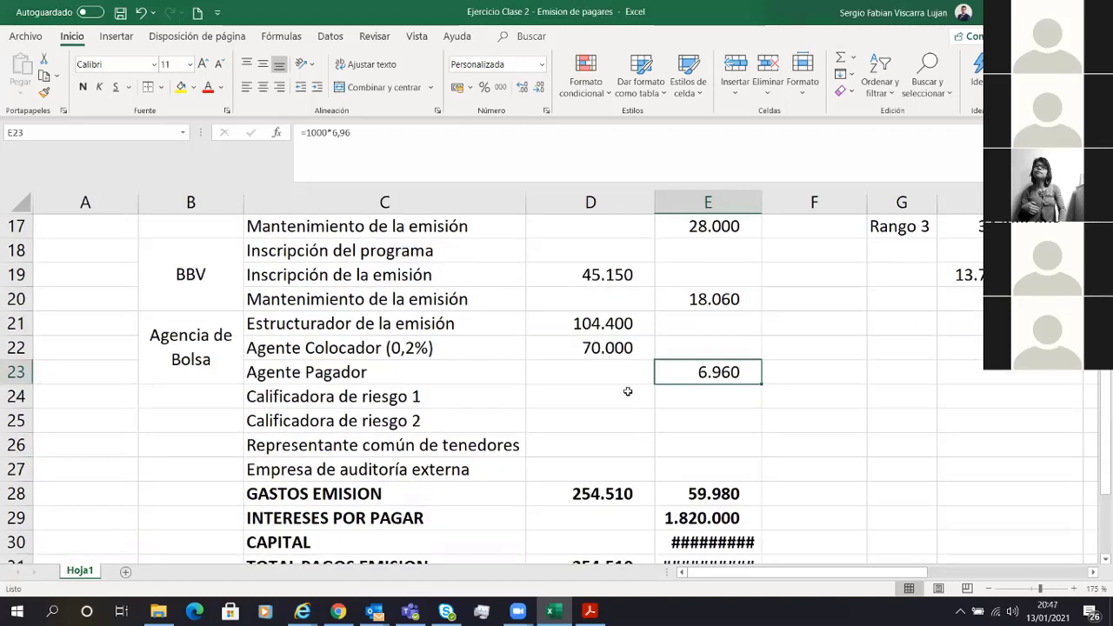
click(629, 390)
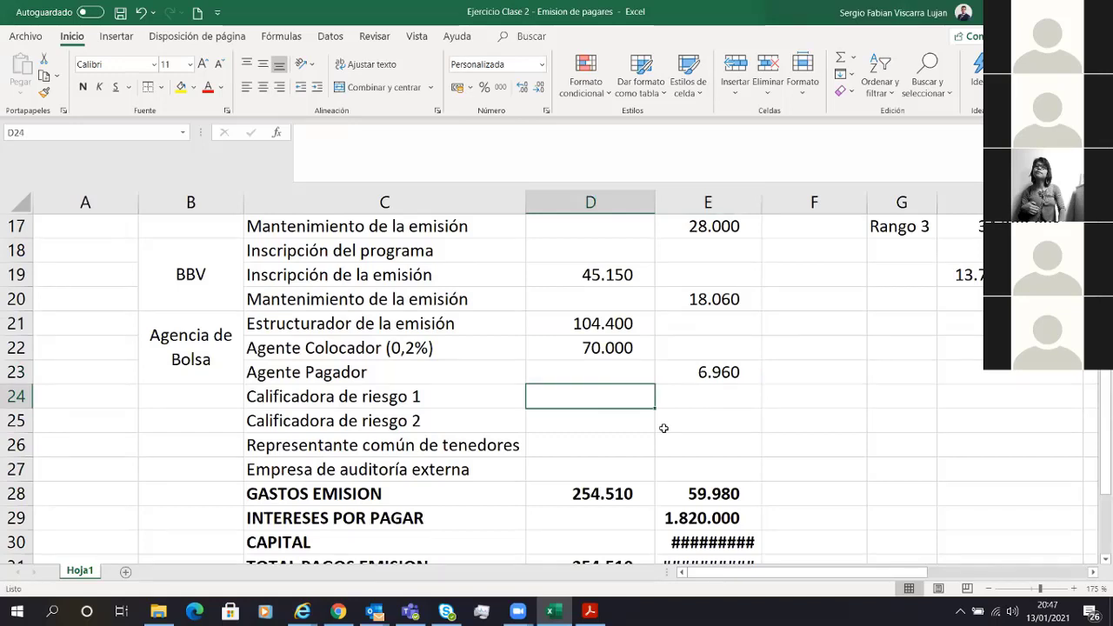
click(427, 418)
click(428, 398)
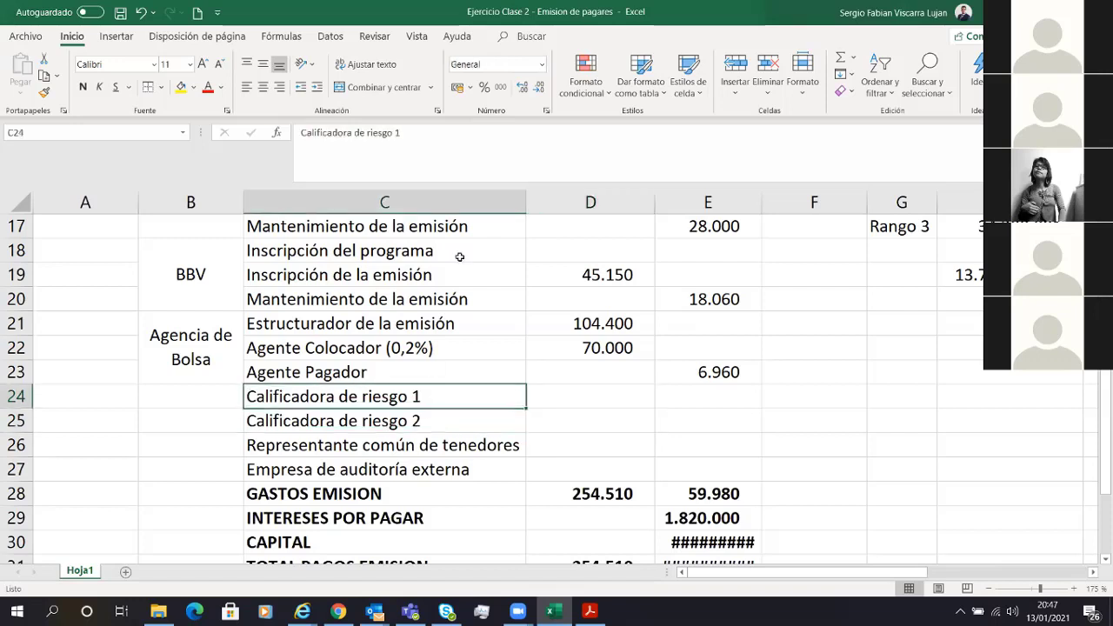
click(426, 151)
key(BackSpace)
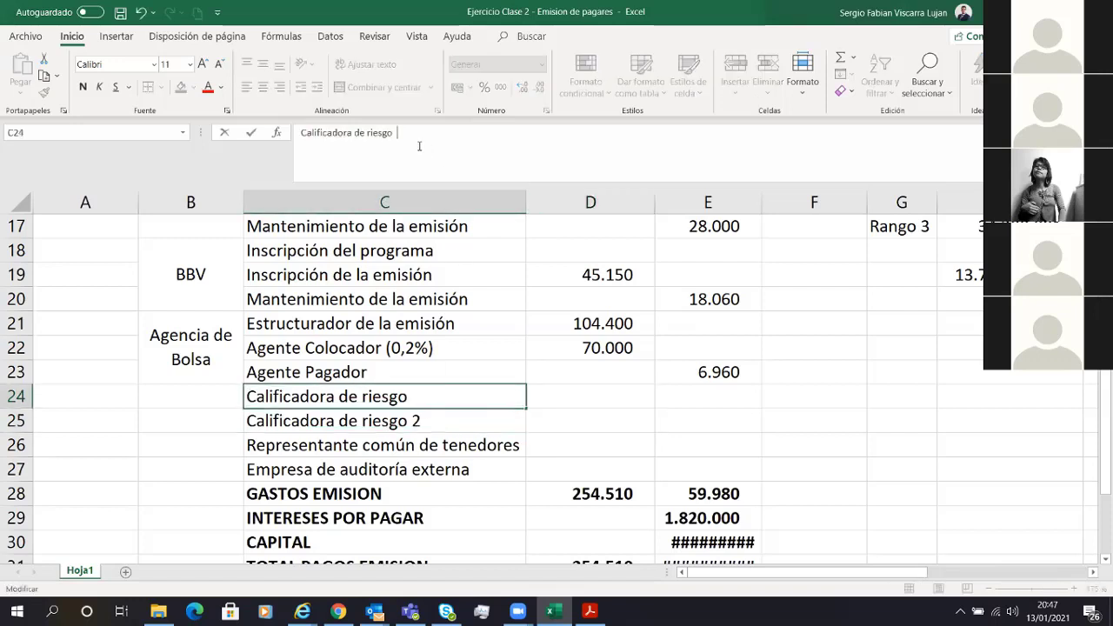
text(PCR)
key(Return)
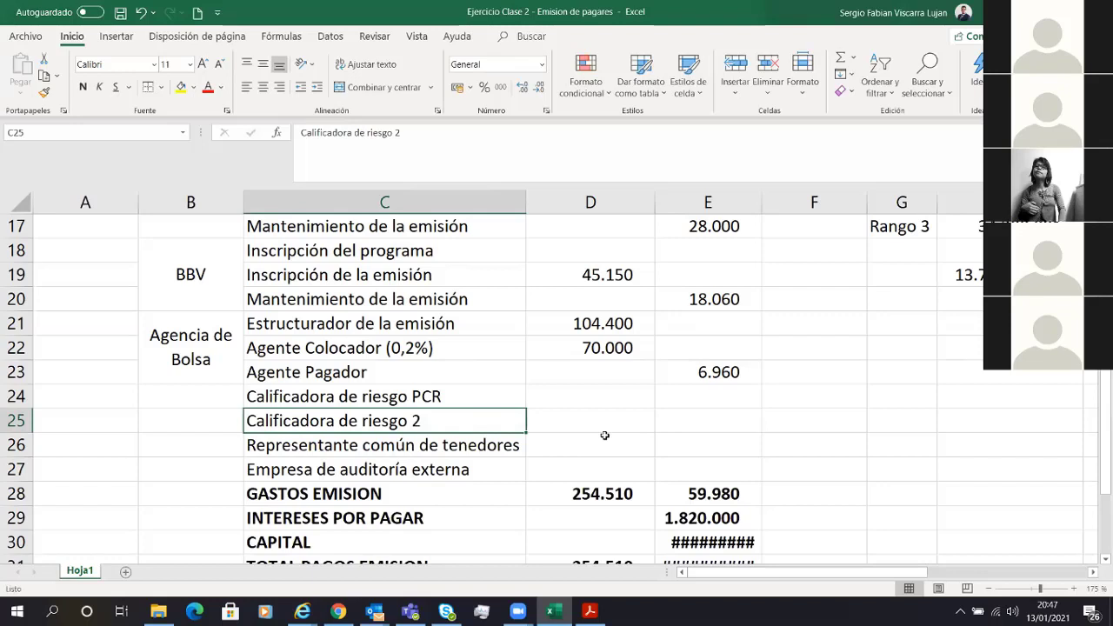
key(Delete)
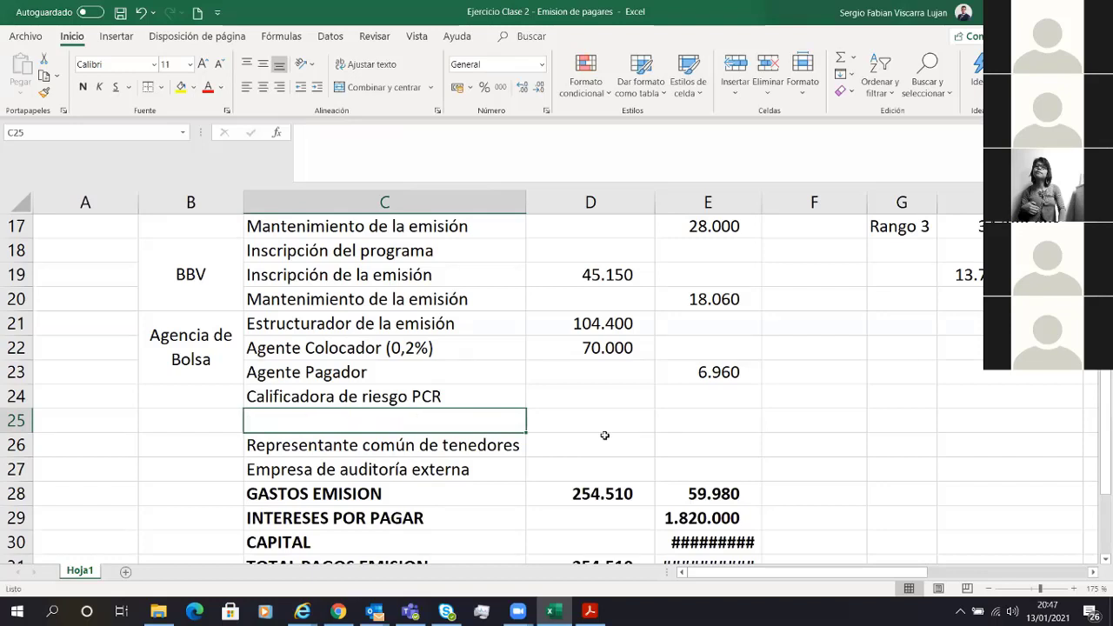
key(ctrl+z)
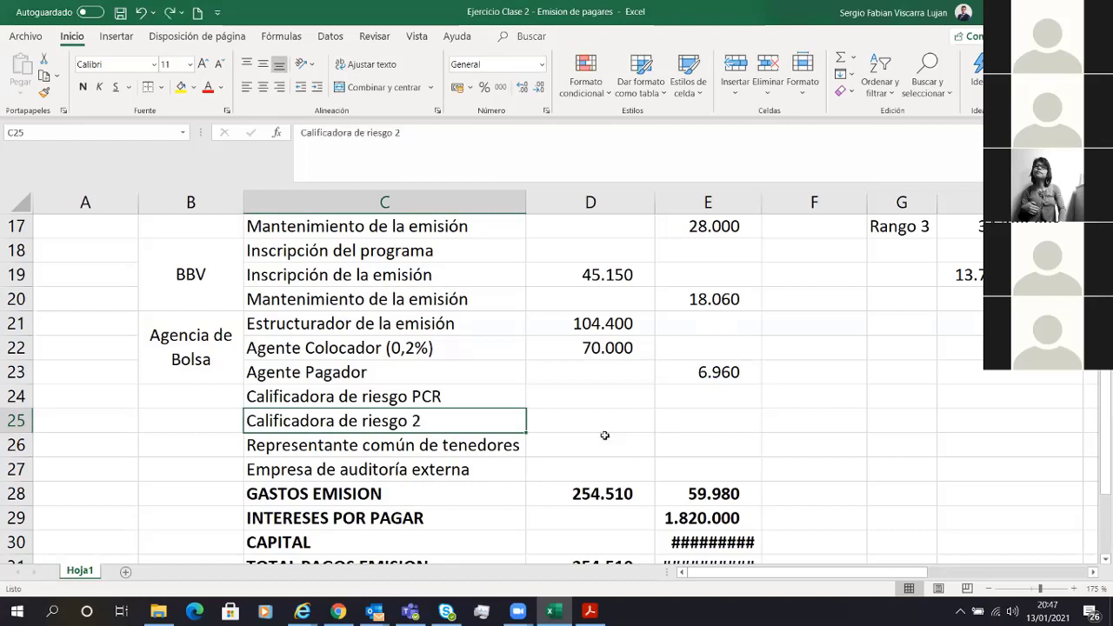
click(11, 420)
right_click(11, 420)
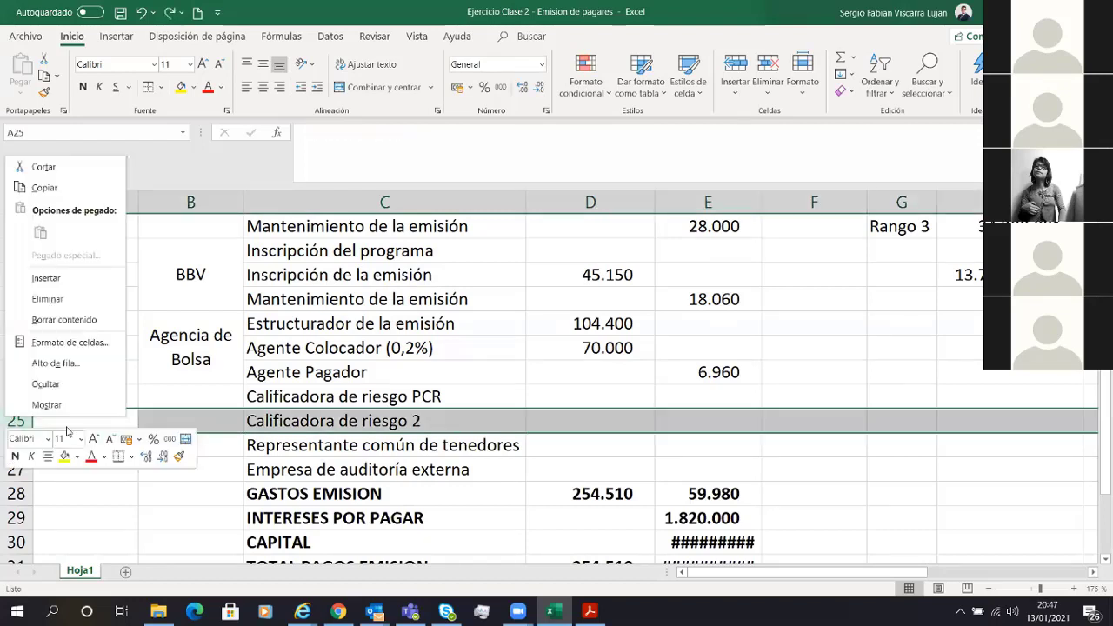
click(249, 469)
click(326, 425)
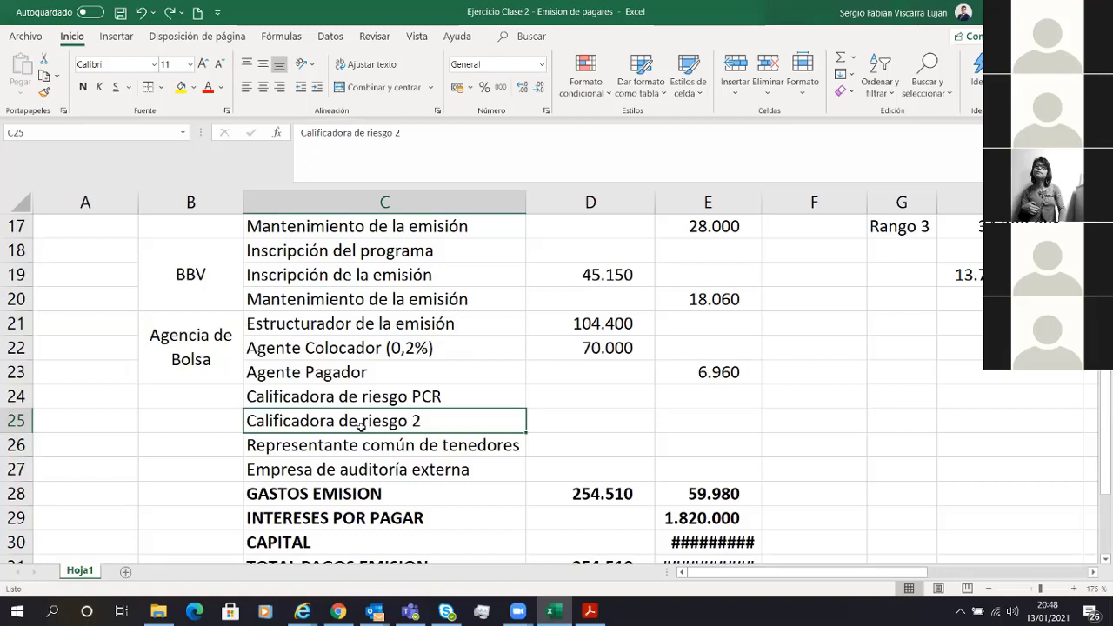
click(845, 396)
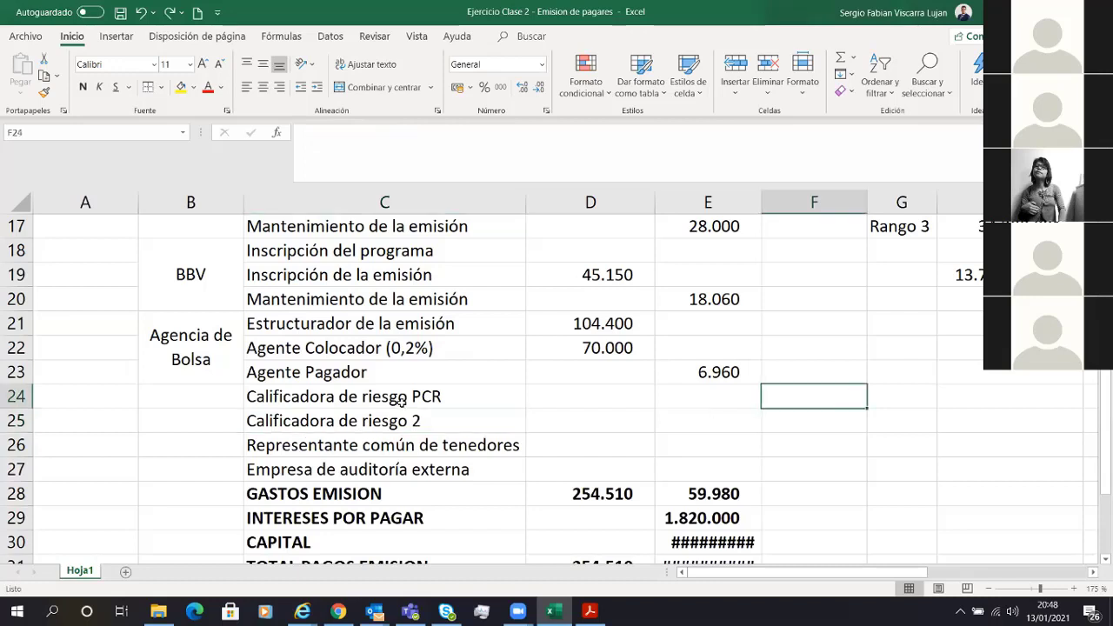
Rename the Calificadora de riesgo 2 label in C25 as "Calificadora de riesgo AESA".
click(412, 411)
double_click(421, 418)
key(BackSpace)
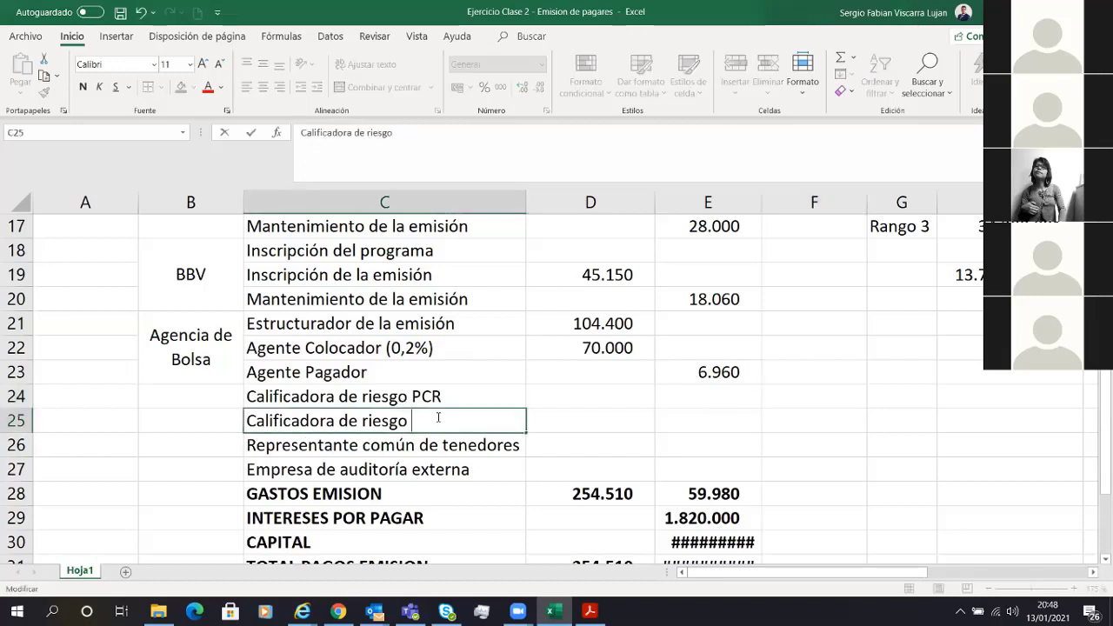
text(AESA)
key(Return)
Enter the ratings beside the two rating agencies: "n-1" in B24 for PCR and "n-2" in B25 for AESA.
key(Up)
key(Left)
key(Up)
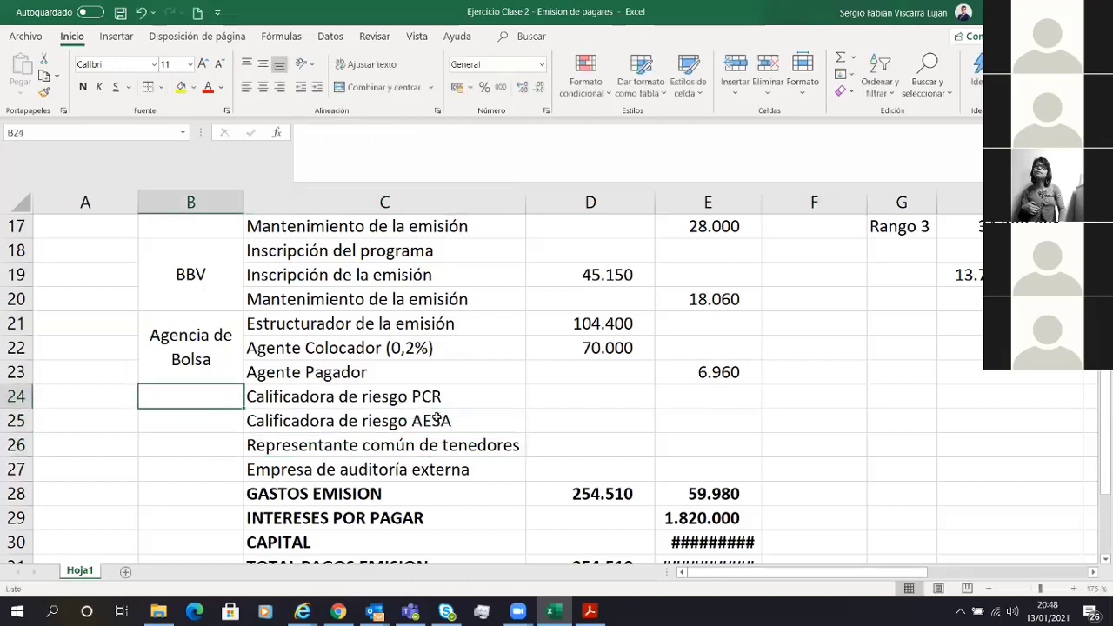
text(n-1)
key(Return)
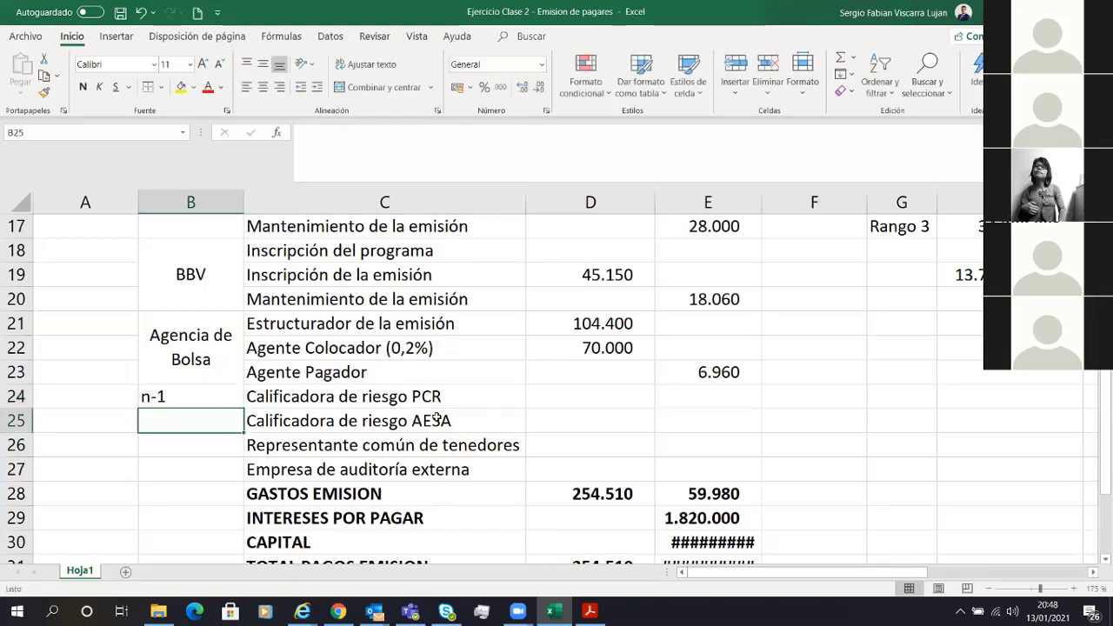
text(n-2)
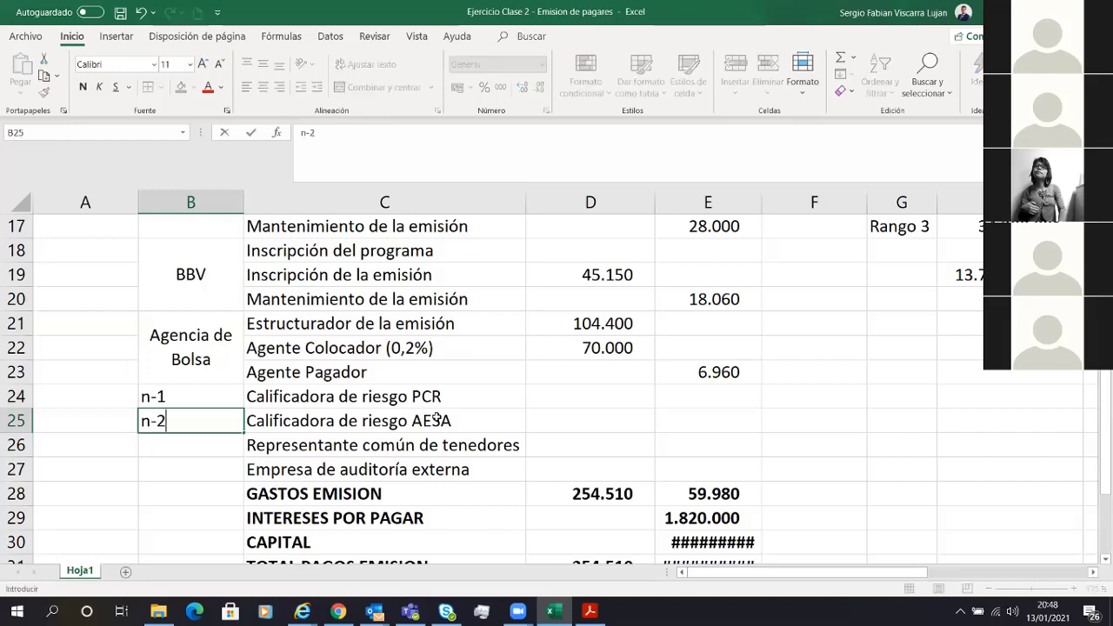
key(Return)
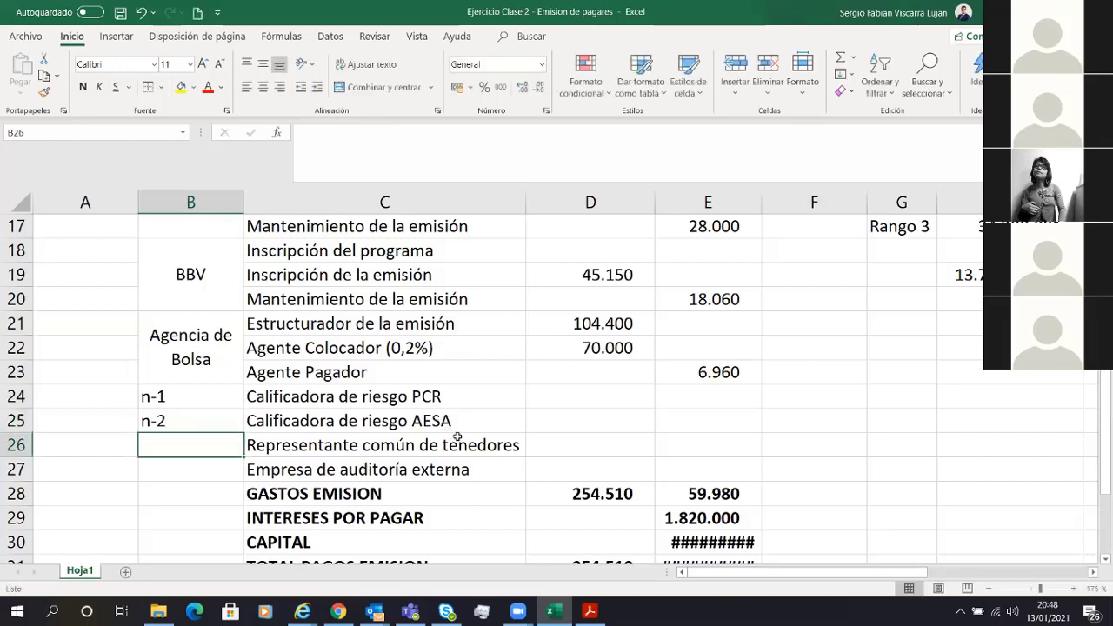
Highlight the n-2 rating in B25 with yellow fill.
click(183, 425)
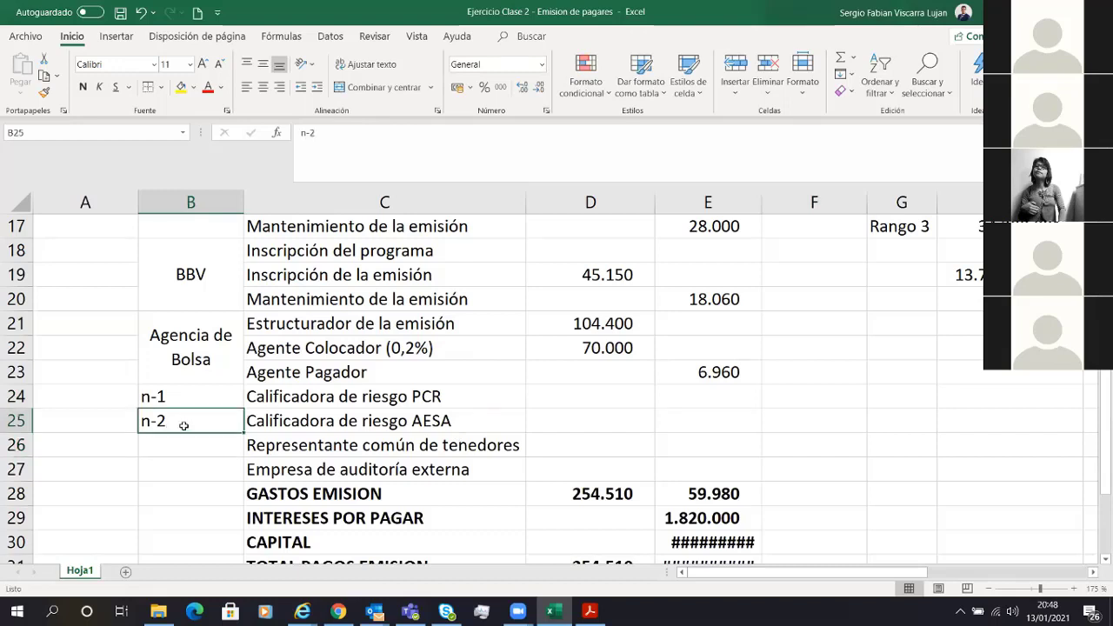
click(181, 86)
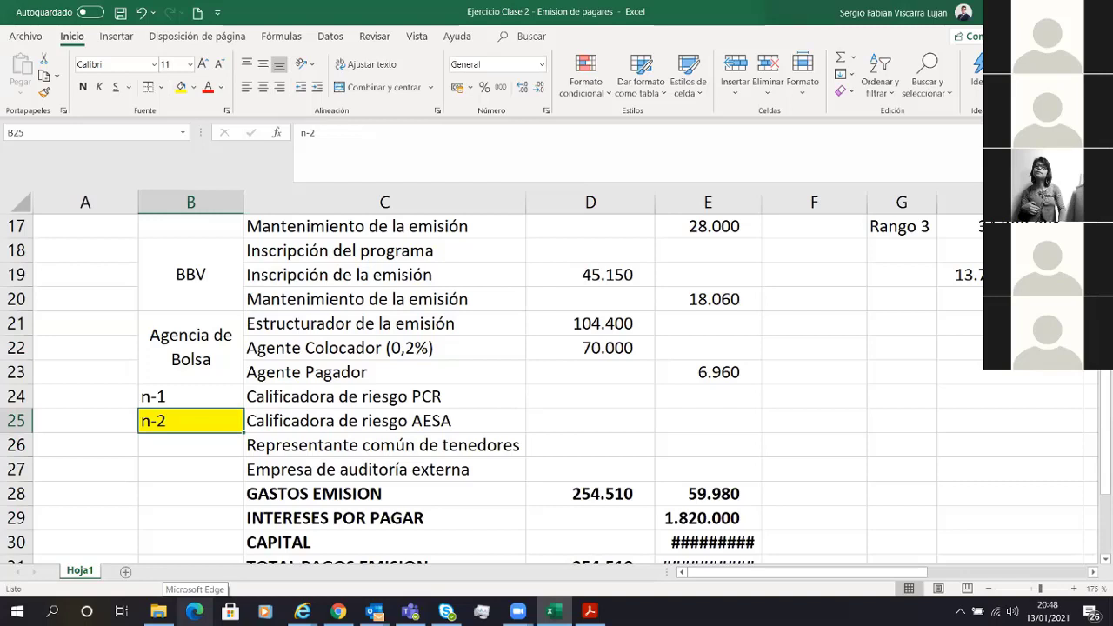
Copy the plain format of blank cell A26 onto B24:B25 and delete both rating notes.
click(73, 440)
click(44, 92)
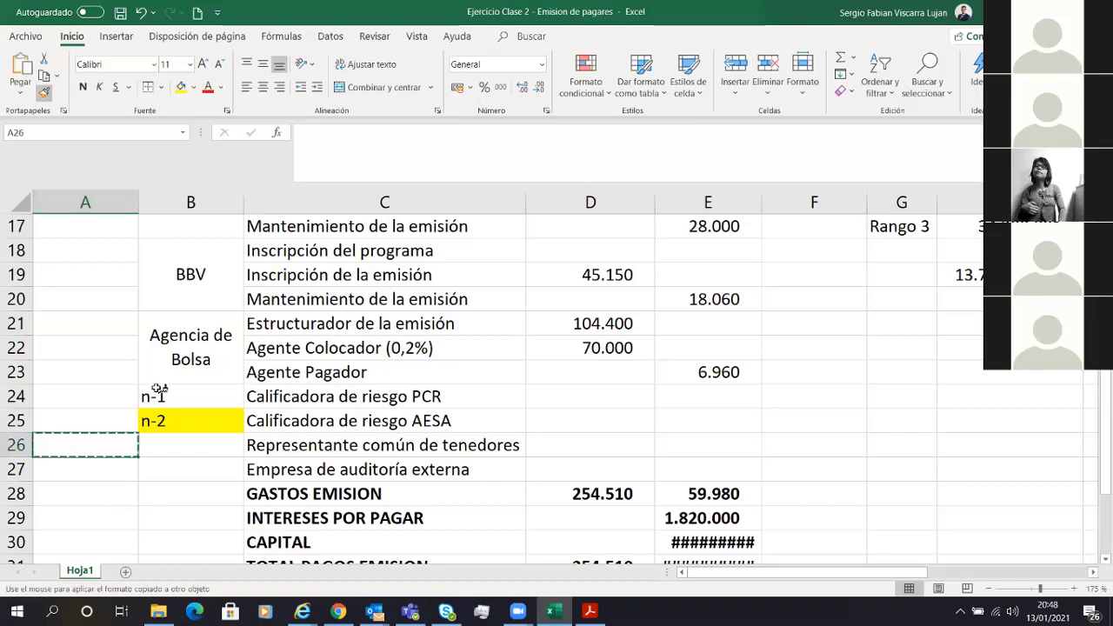
drag(155, 393, 159, 434)
key(Delete)
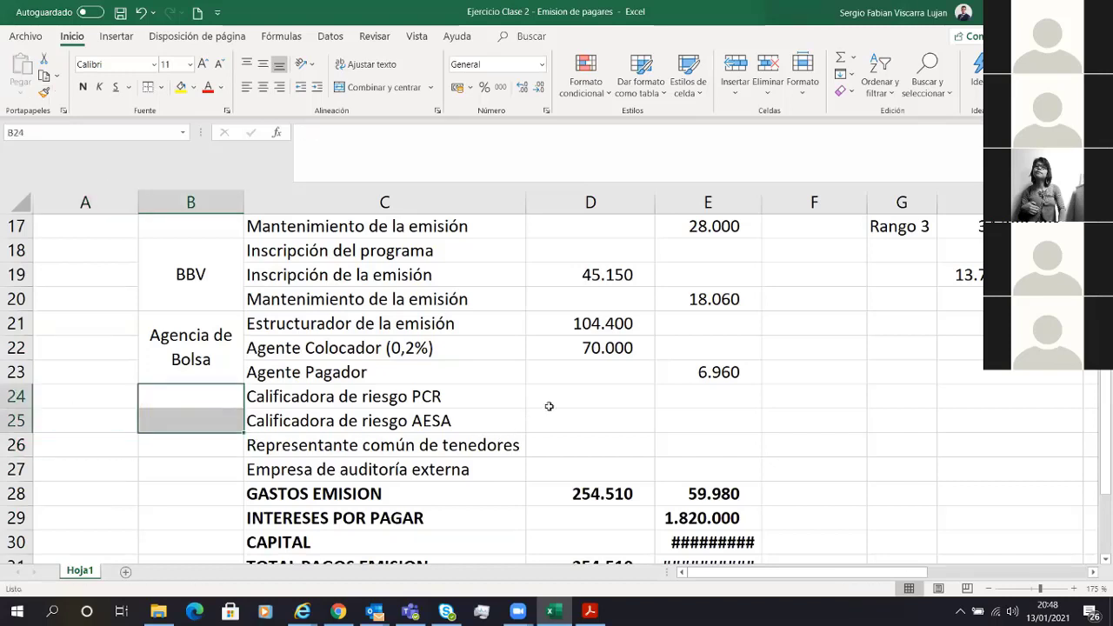
Delete the entire row 25 containing Calificadora de riesgo AESA.
click(547, 405)
click(446, 426)
click(18, 420)
right_click(18, 419)
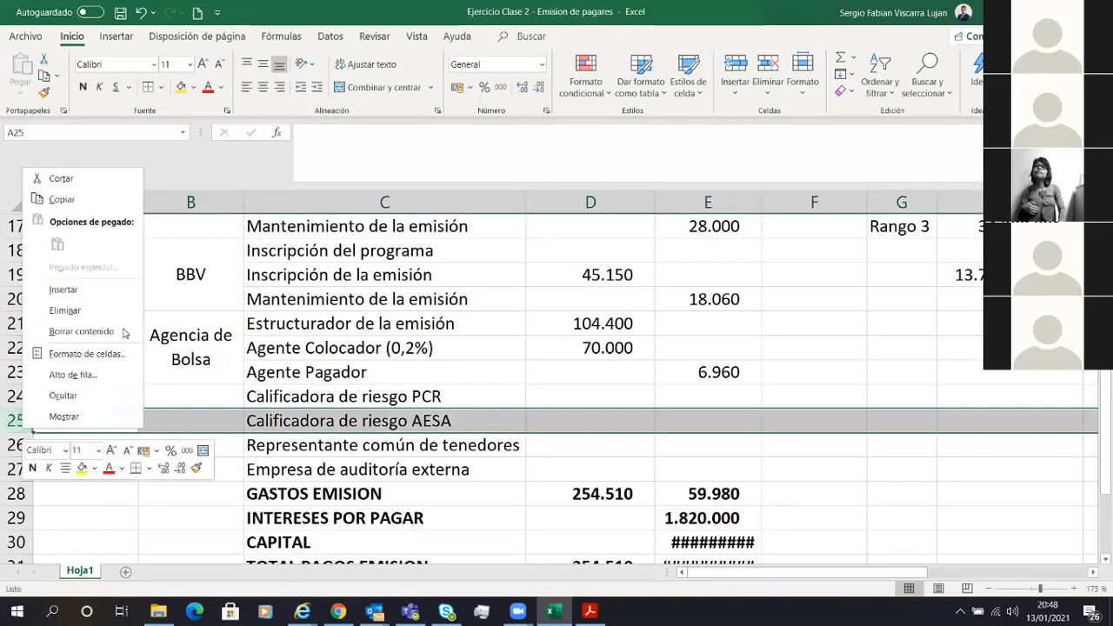
click(97, 302)
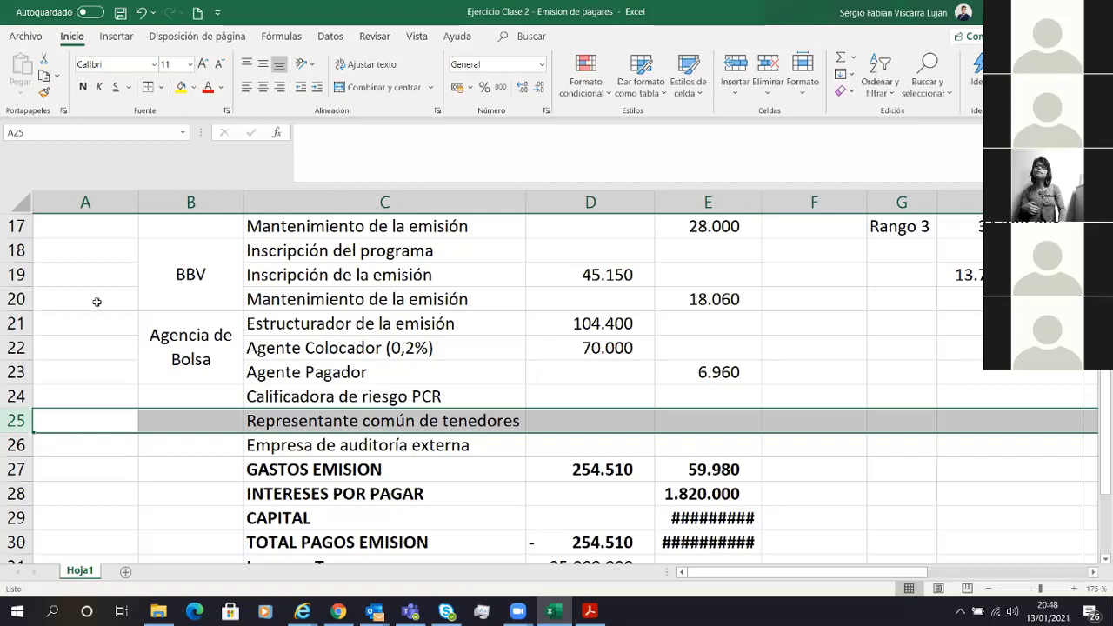
key(Up)
key(Right)
key(Right)
key(Right)
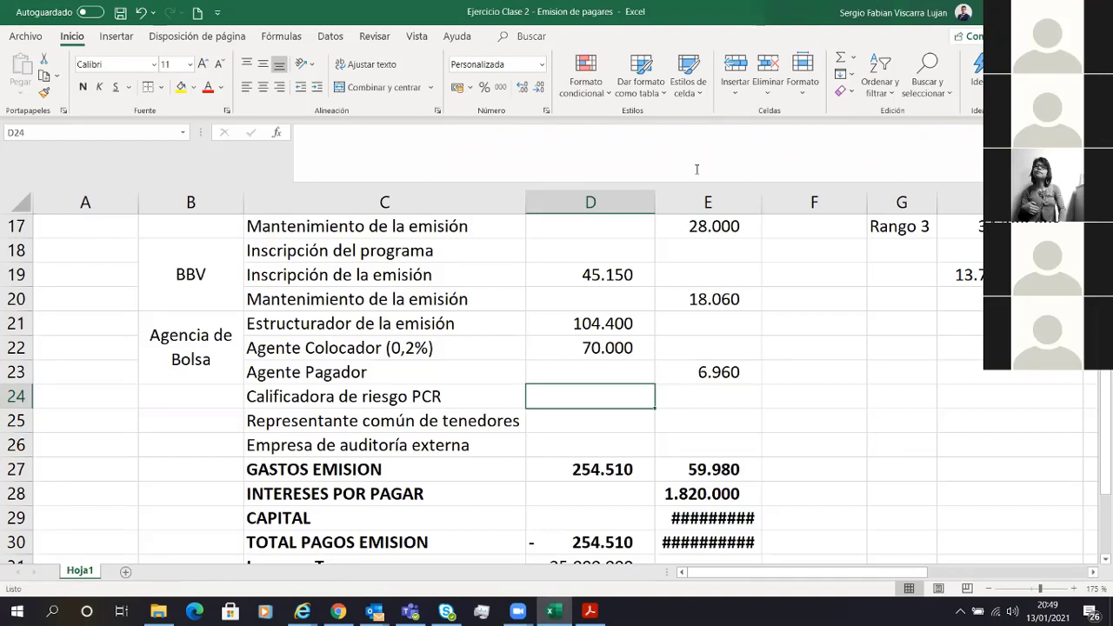
click(620, 406)
text(=)
key(BackSpace)
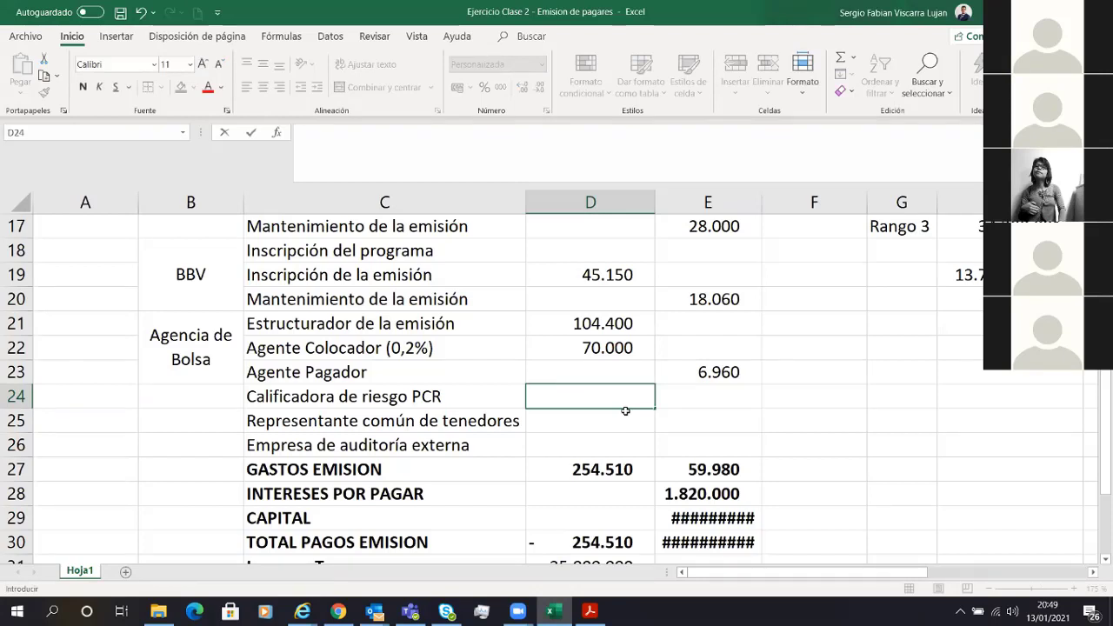
key(Return)
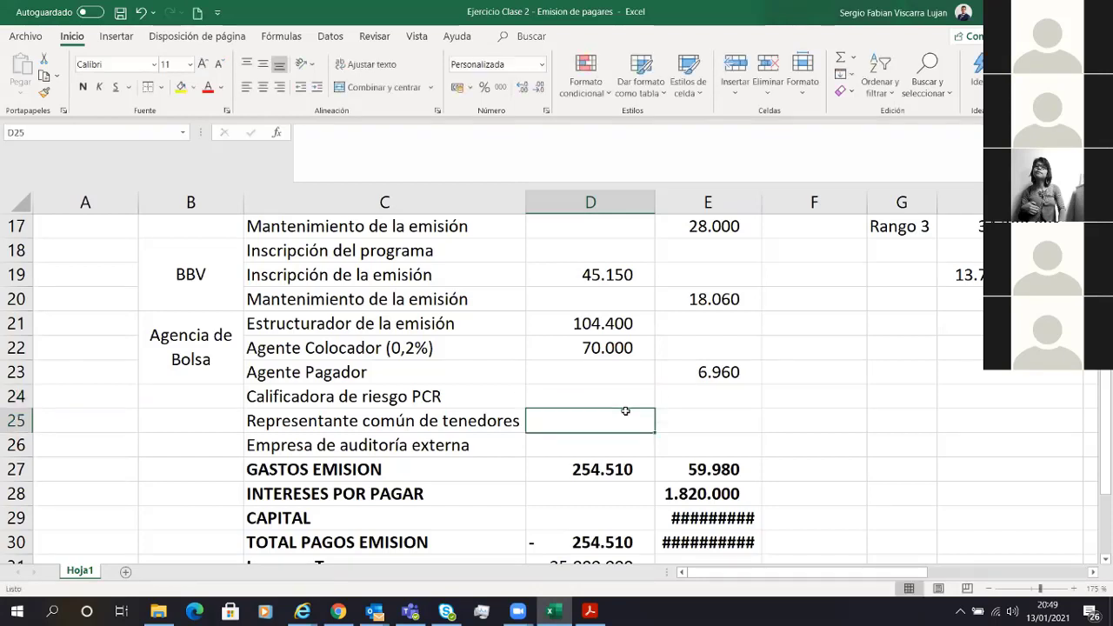
Enter the year 0 cost of Calificadora de riesgo PCR in D24 as =10000*6,96.
key(Up)
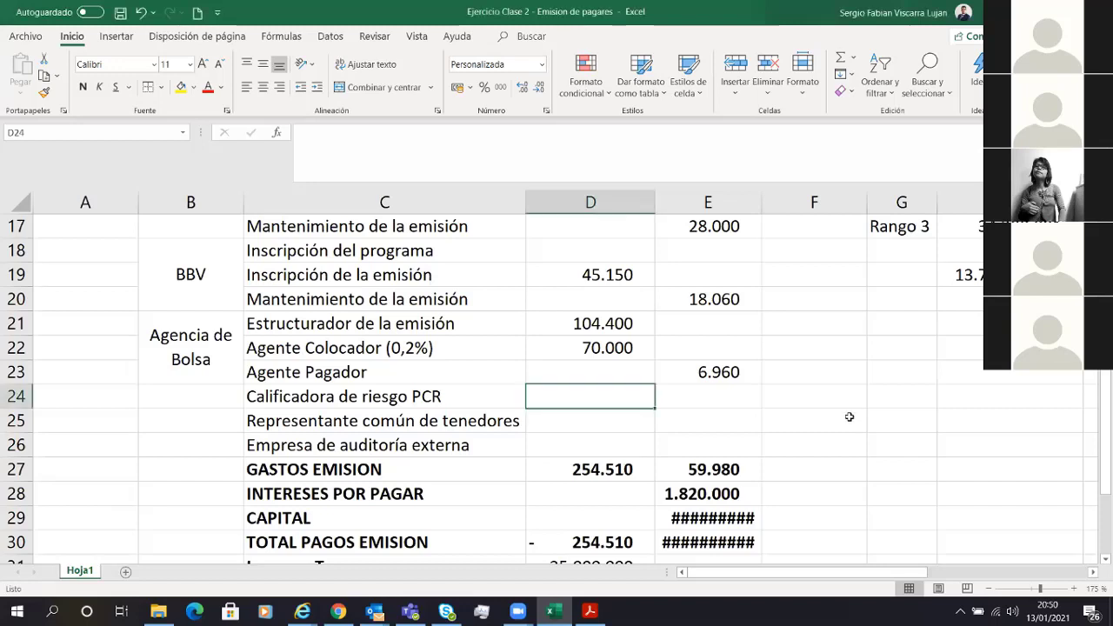
text(=1)
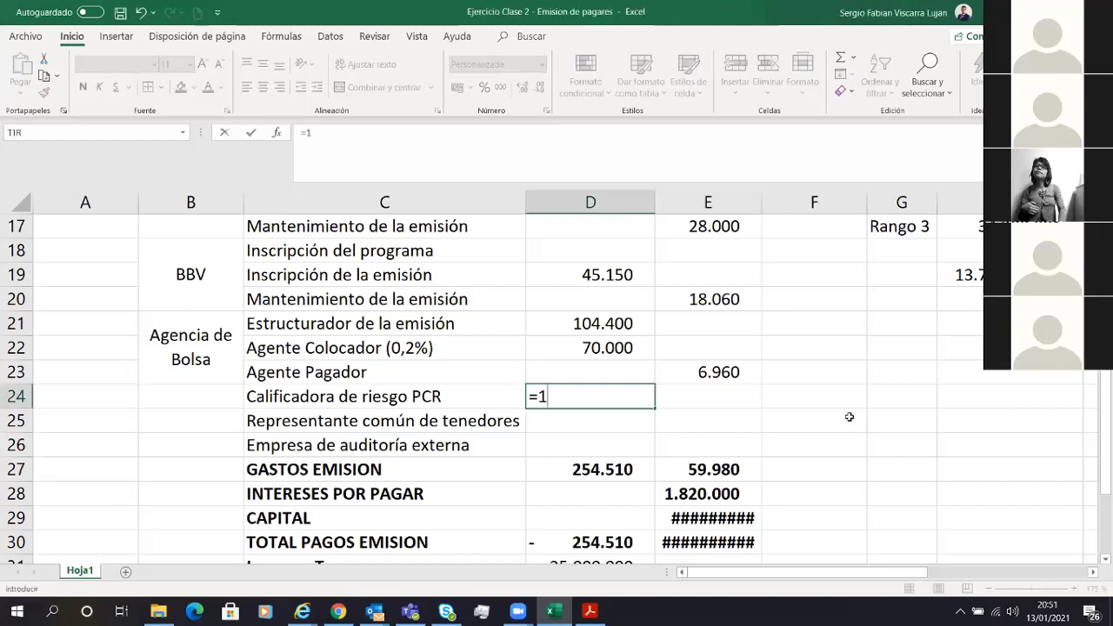
text(0000*6)
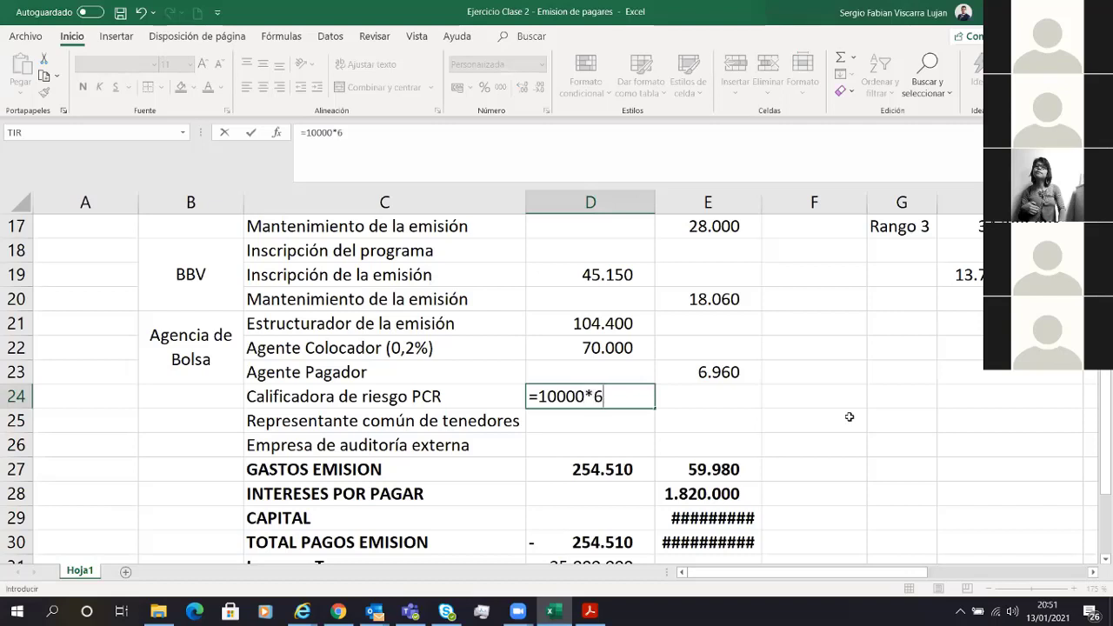
text(,96)
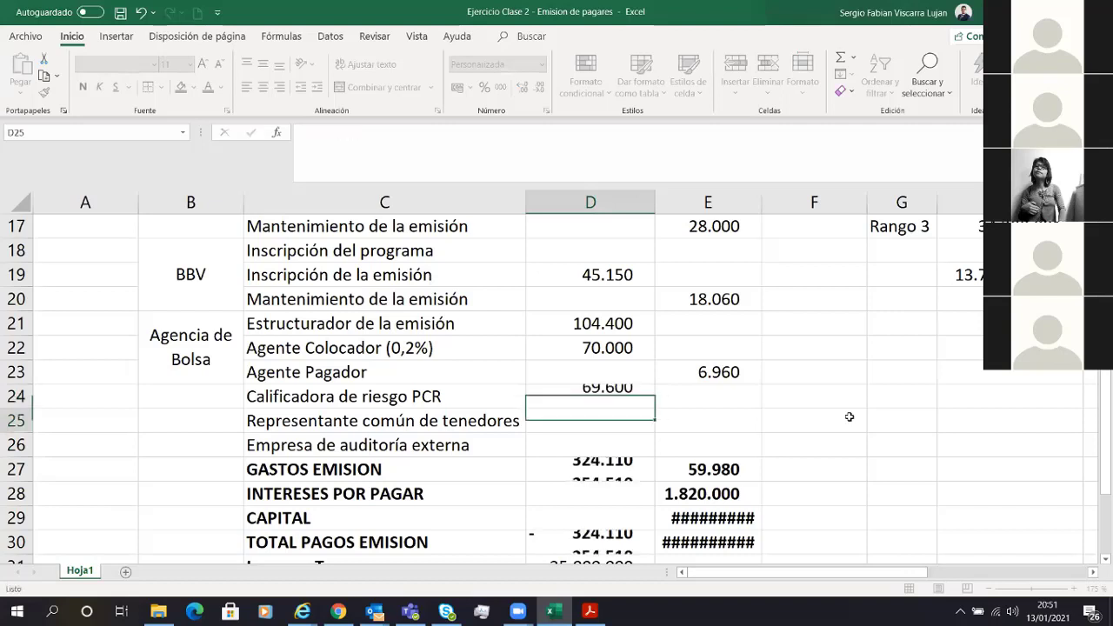
key(Return)
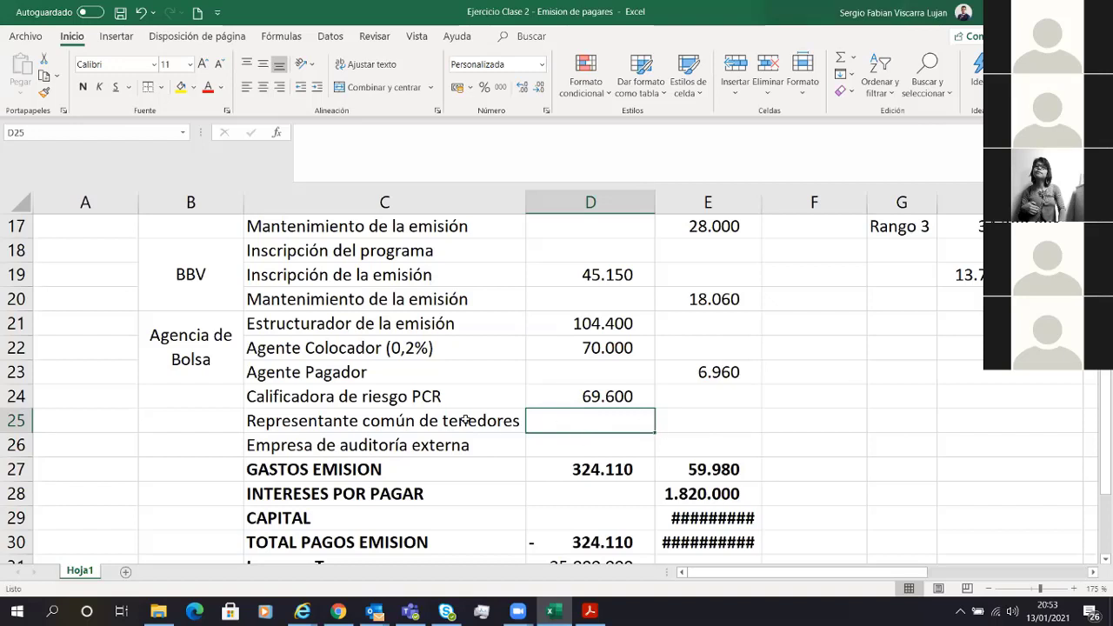
Highlight the Representante común de tenedores row, C25:E25, with yellow fill.
mouse_move(465, 419)
mouse_down()
mouse_move(683, 422)
mouse_move(479, 426)
mouse_up()
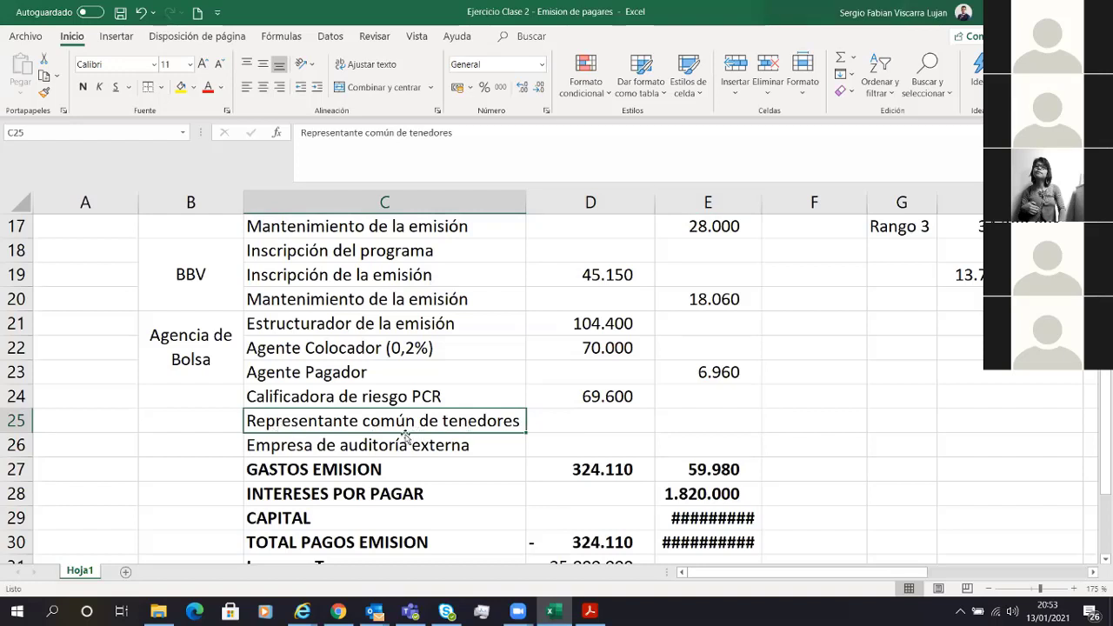
click(534, 423)
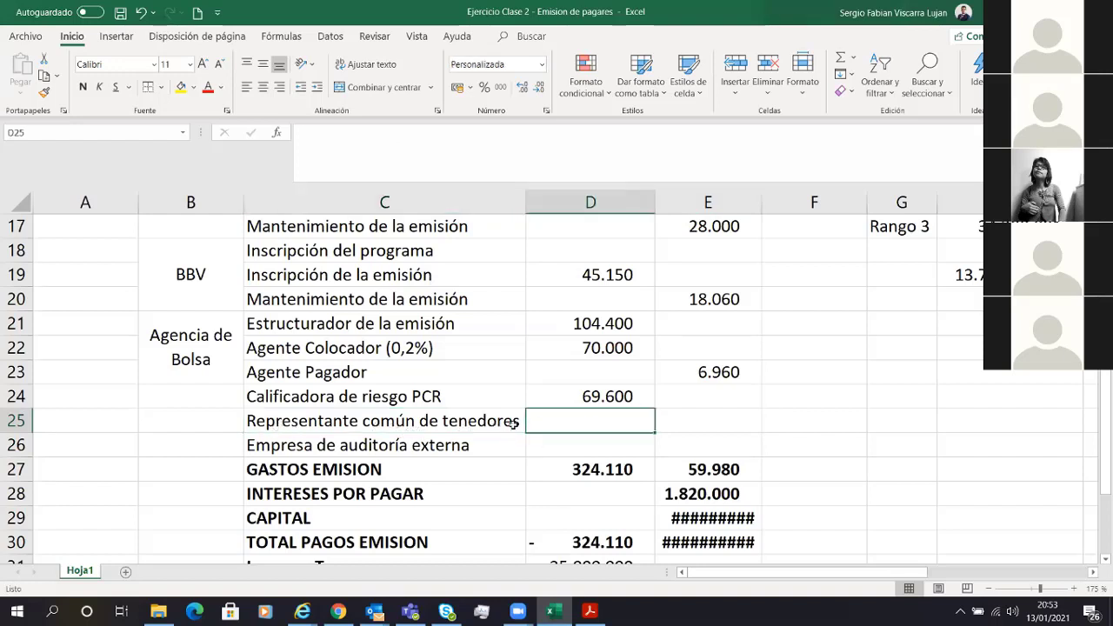
click(434, 430)
drag(435, 430, 666, 435)
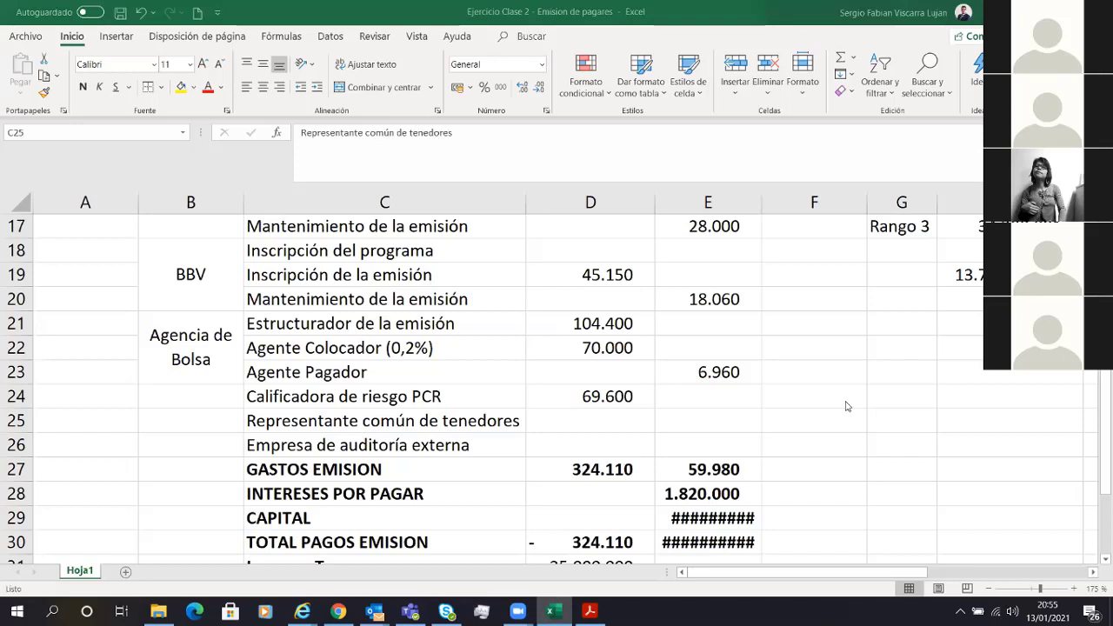
shift+click(687, 422)
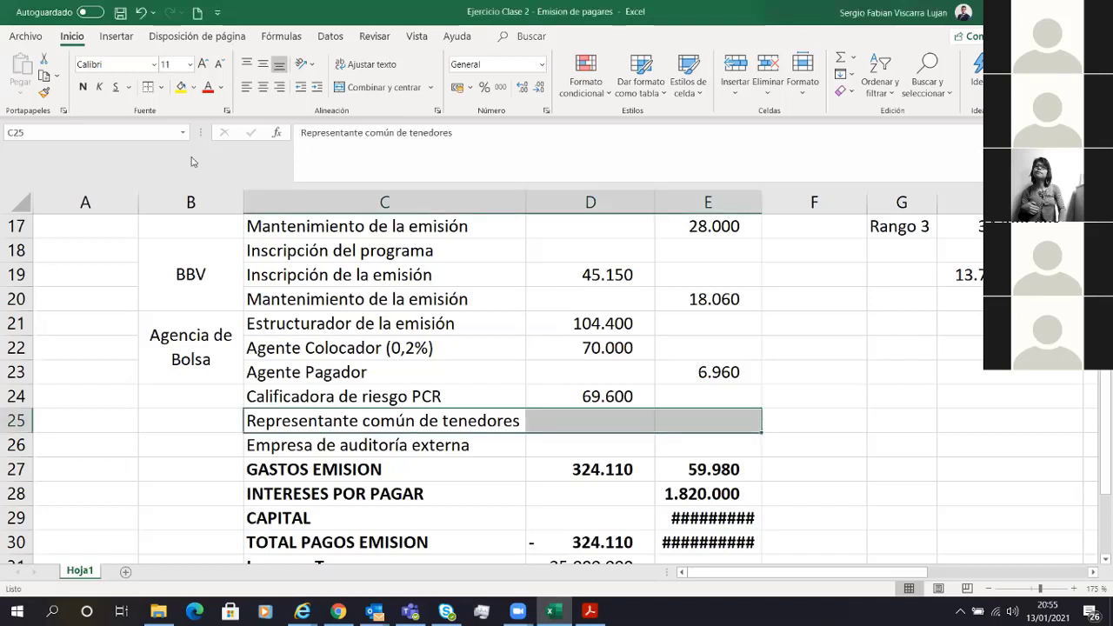
click(181, 87)
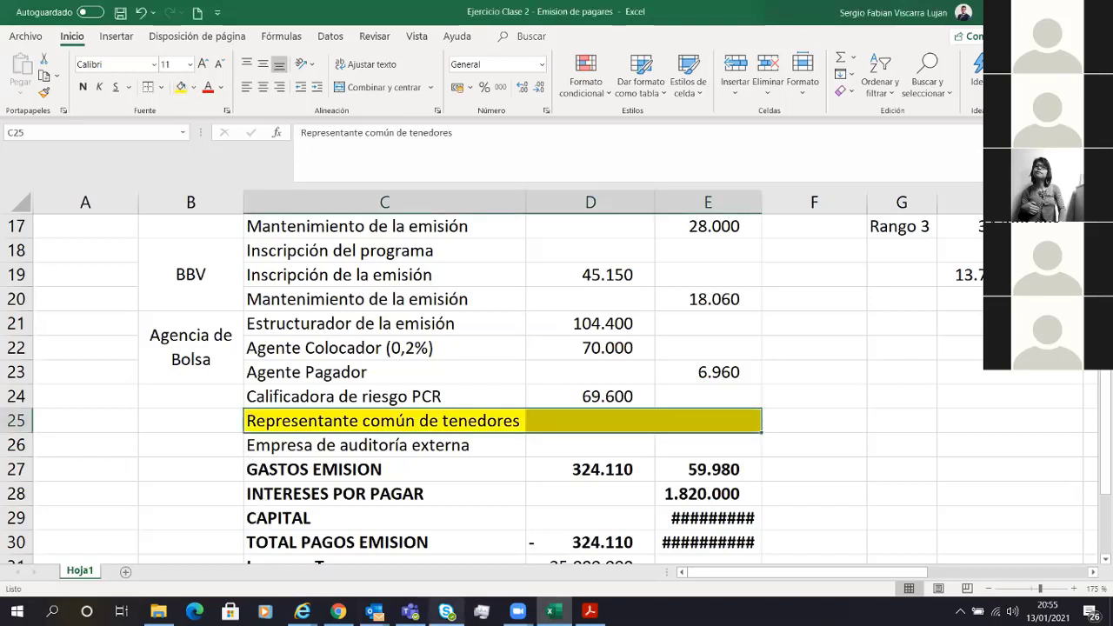
Highlight the Empresa de auditoría externa row, C26:E26, with yellow fill.
click(381, 446)
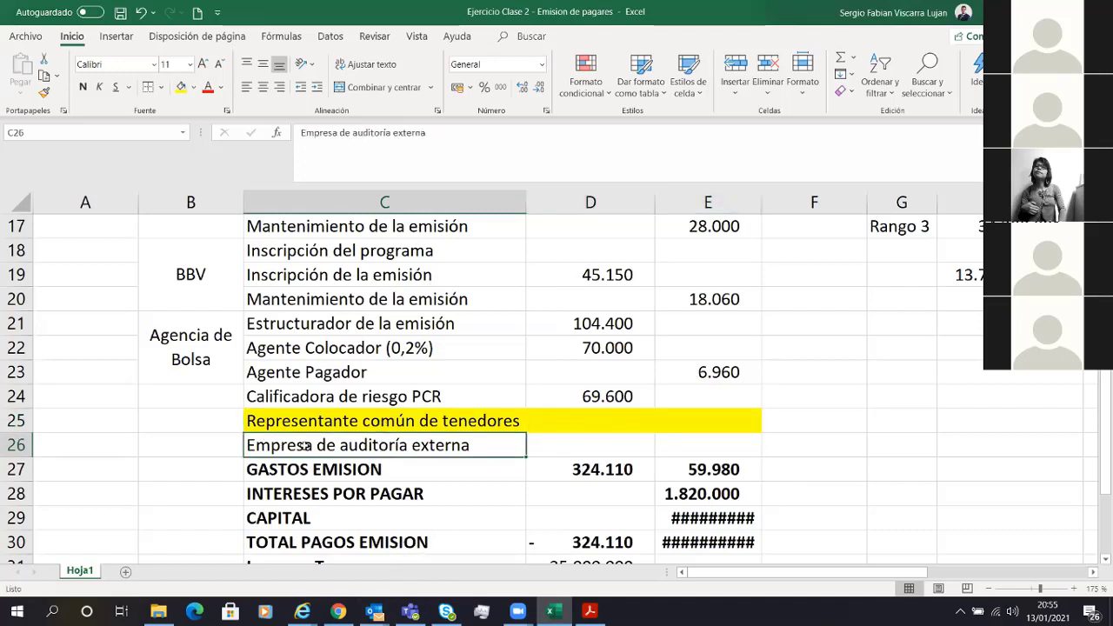
drag(308, 445, 702, 441)
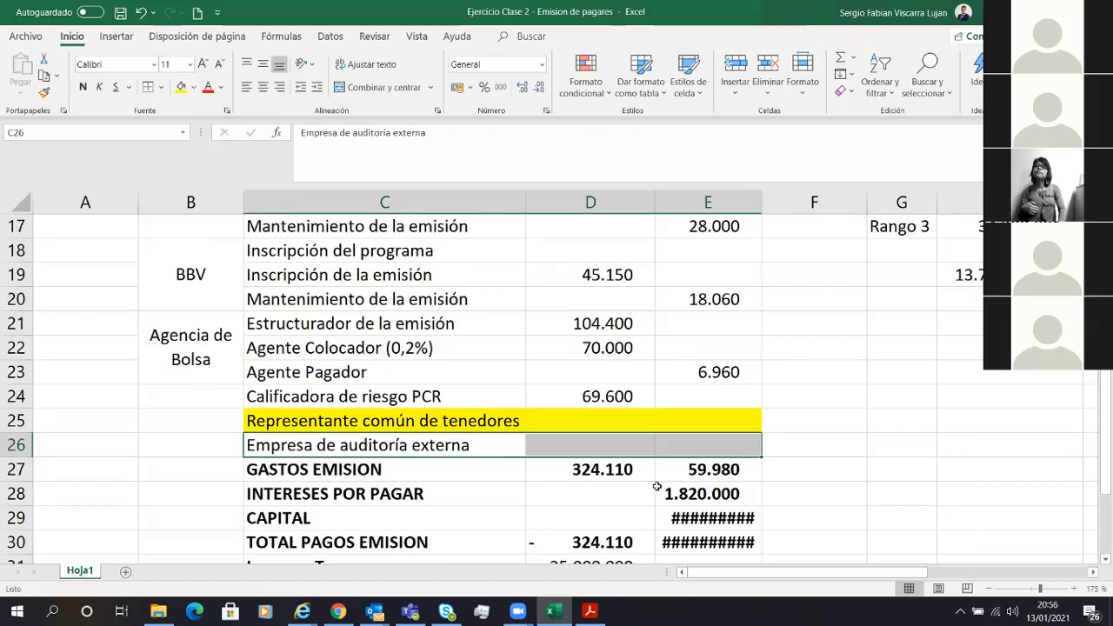
click(180, 88)
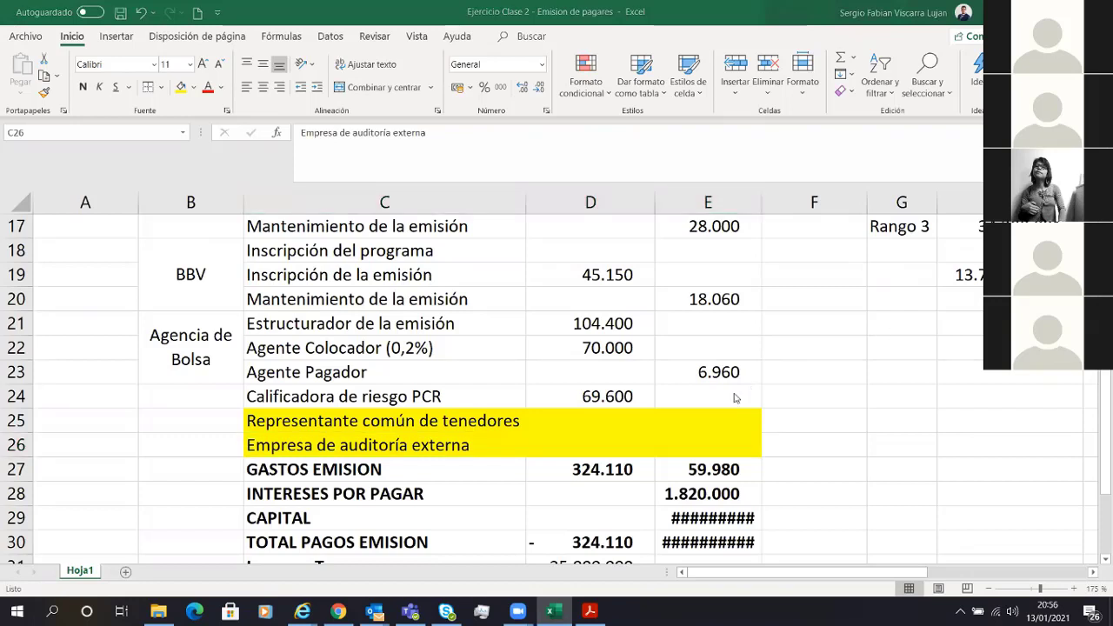
Check the year 0 GASTOS EMISION total in D27 against the sum of the costs in D13:D24.
click(548, 458)
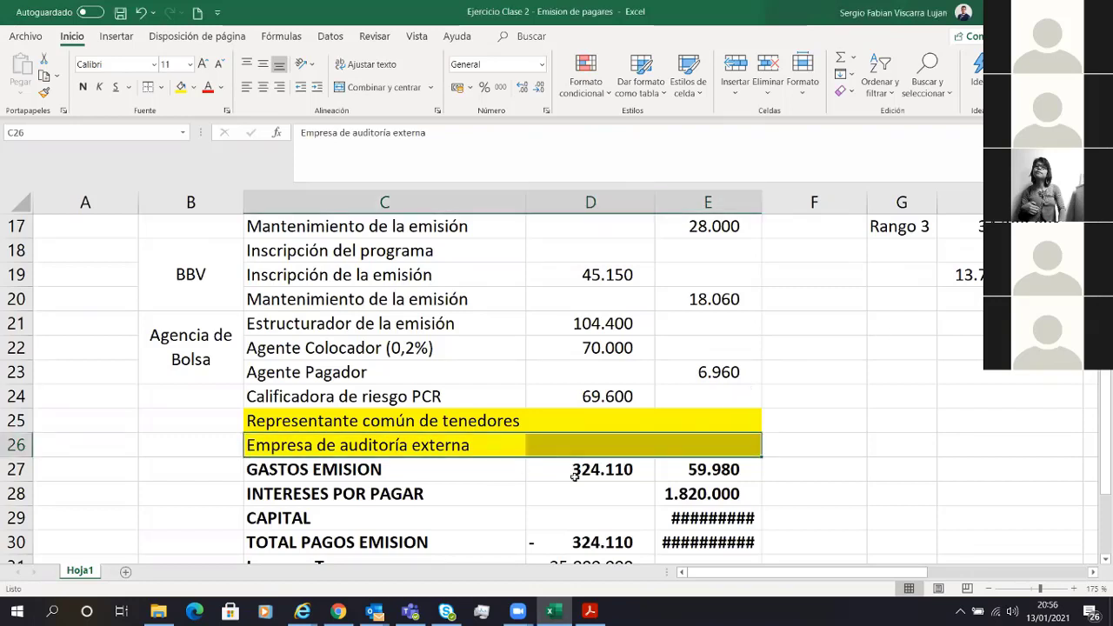
click(579, 472)
click(398, 464)
click(551, 472)
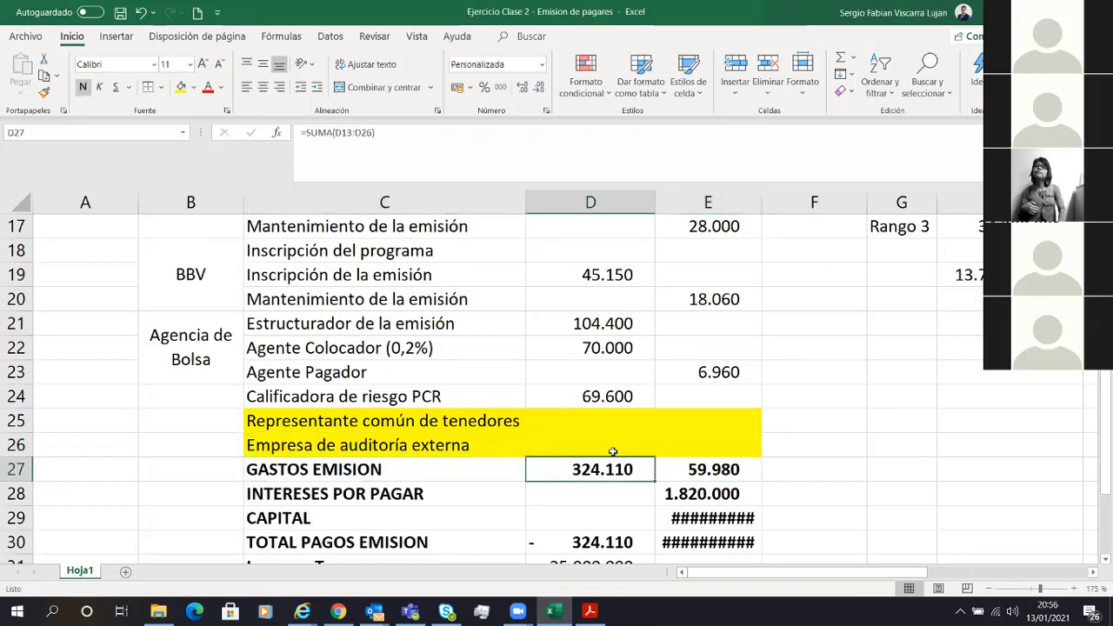
scroll(611, 287, up, 3)
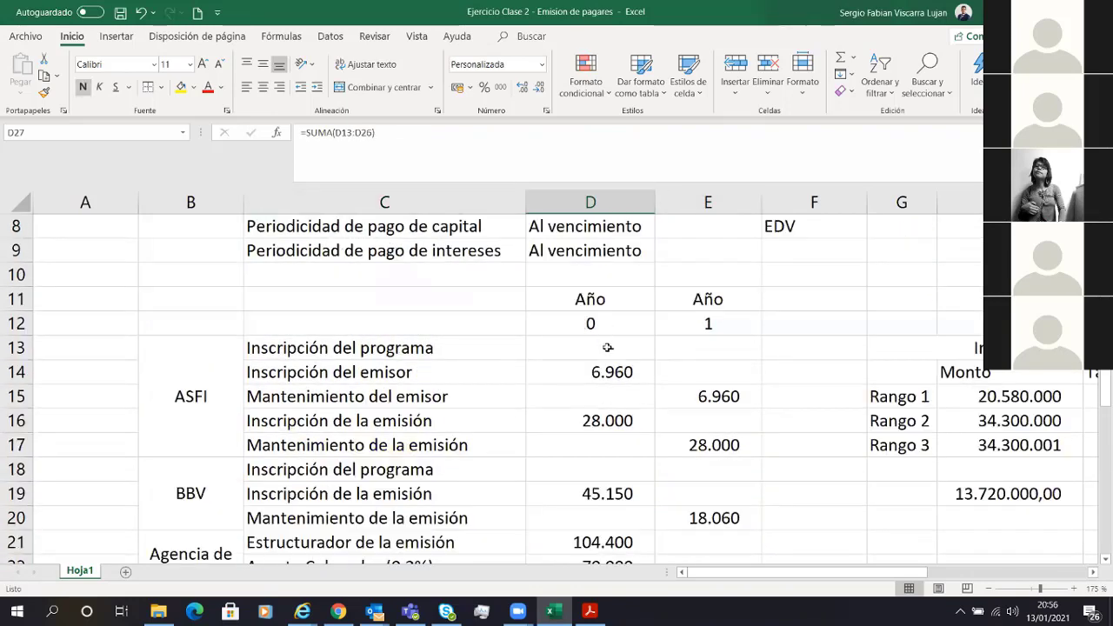
drag(613, 348, 613, 493)
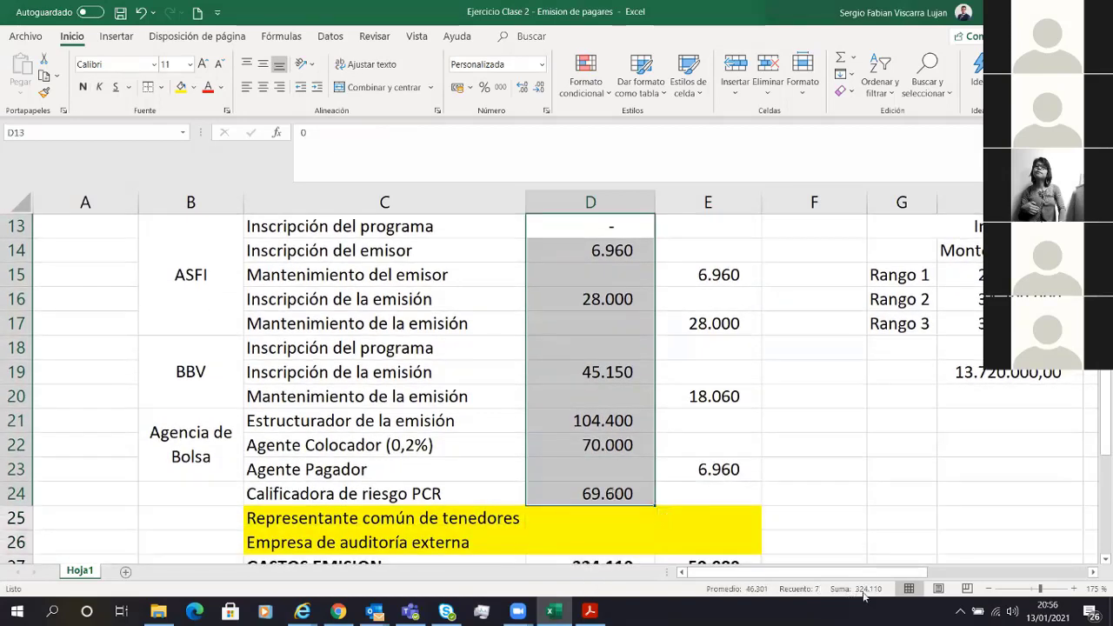
scroll(609, 529, down, 1)
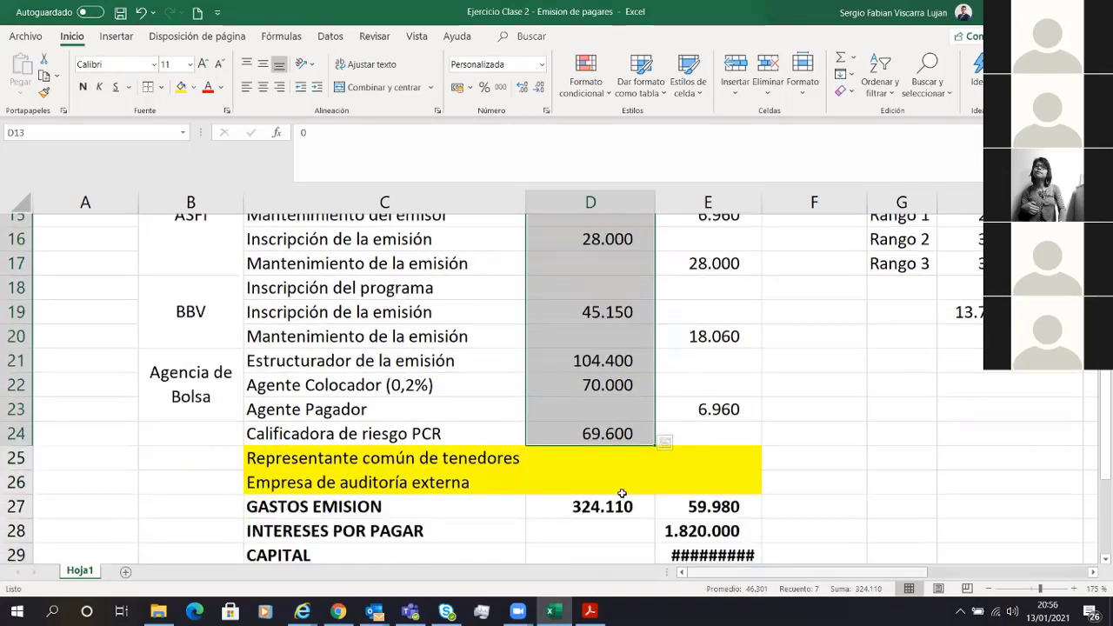
click(596, 497)
Check the year 1 GASTOS EMISION total in E27 against the costs listed above it in column E.
click(730, 494)
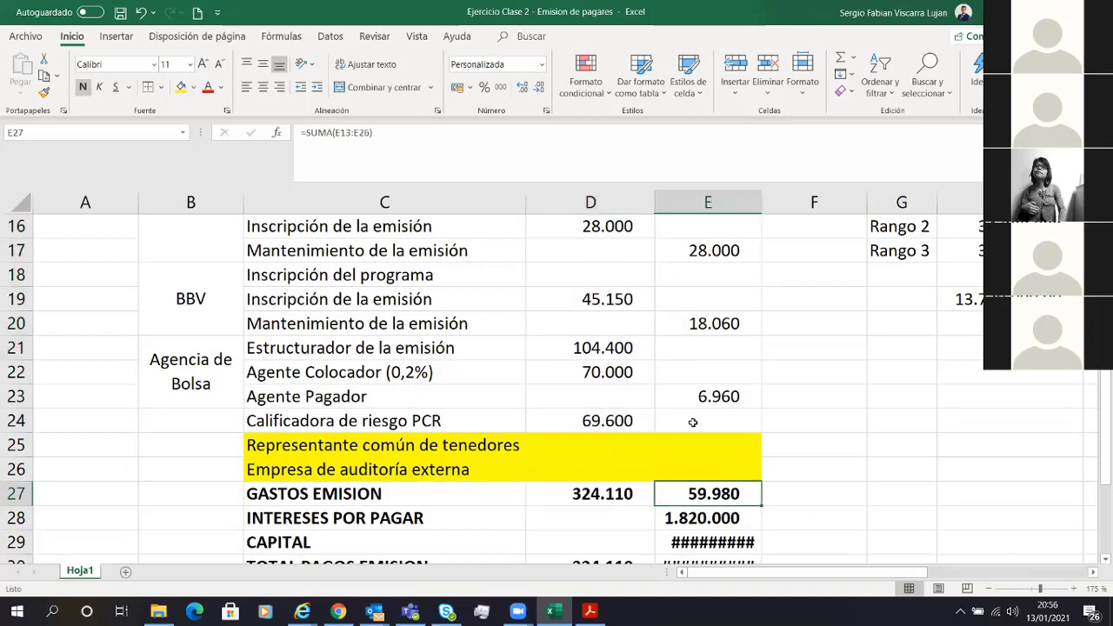
scroll(688, 427, up, 2)
drag(729, 299, 830, 592)
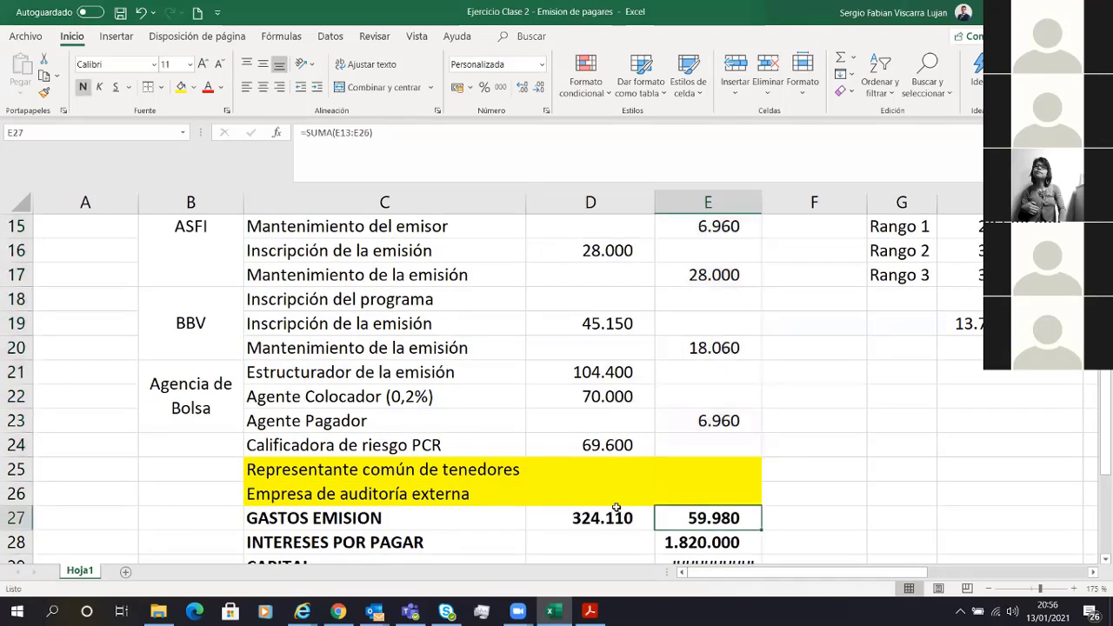
drag(453, 496, 741, 518)
click(741, 518)
Autofit the width of column E to its contents.
scroll(546, 531, down, 1)
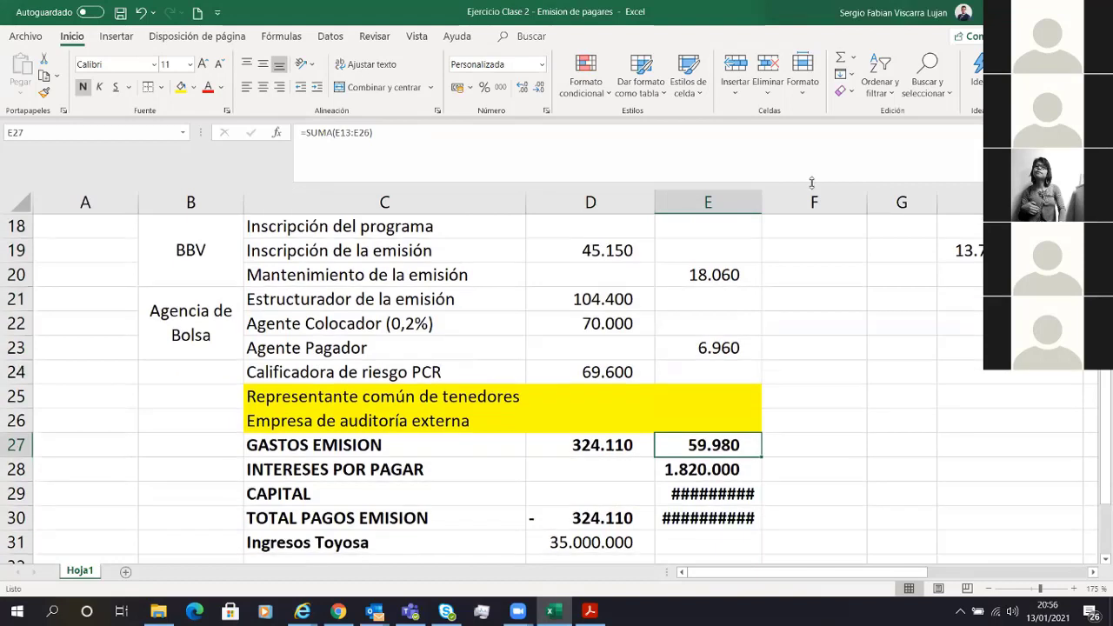
double_click(761, 202)
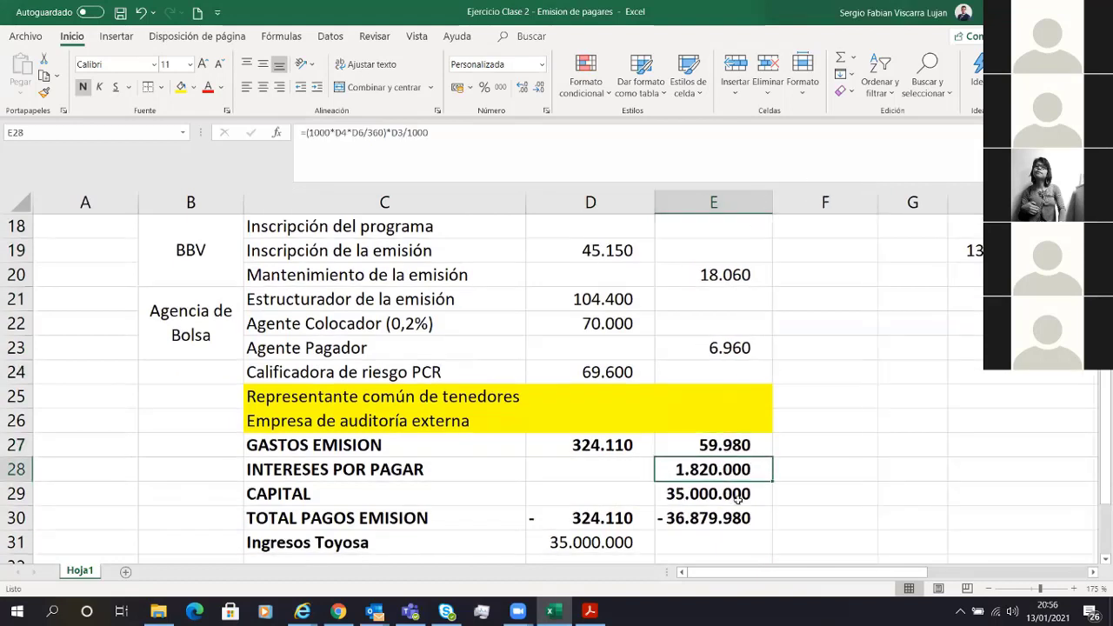
Change the INTERESES POR PAGAR formula in E28 to =(1000*D4*D6/360)*D3/100.
click(720, 470)
text(1000)
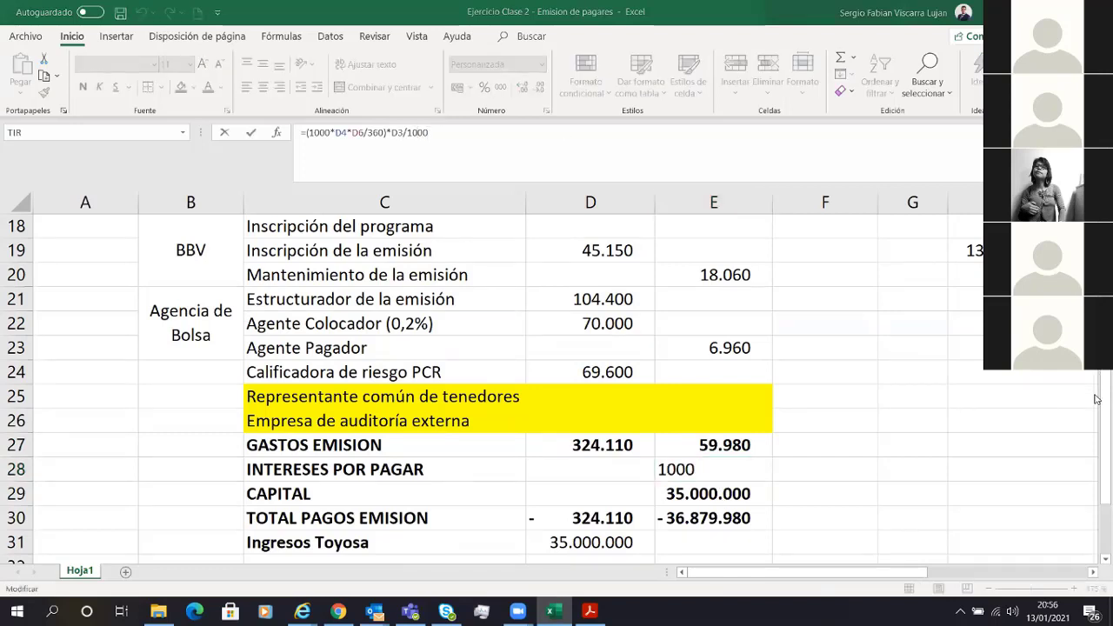
key(BackSpace)
key(Return)
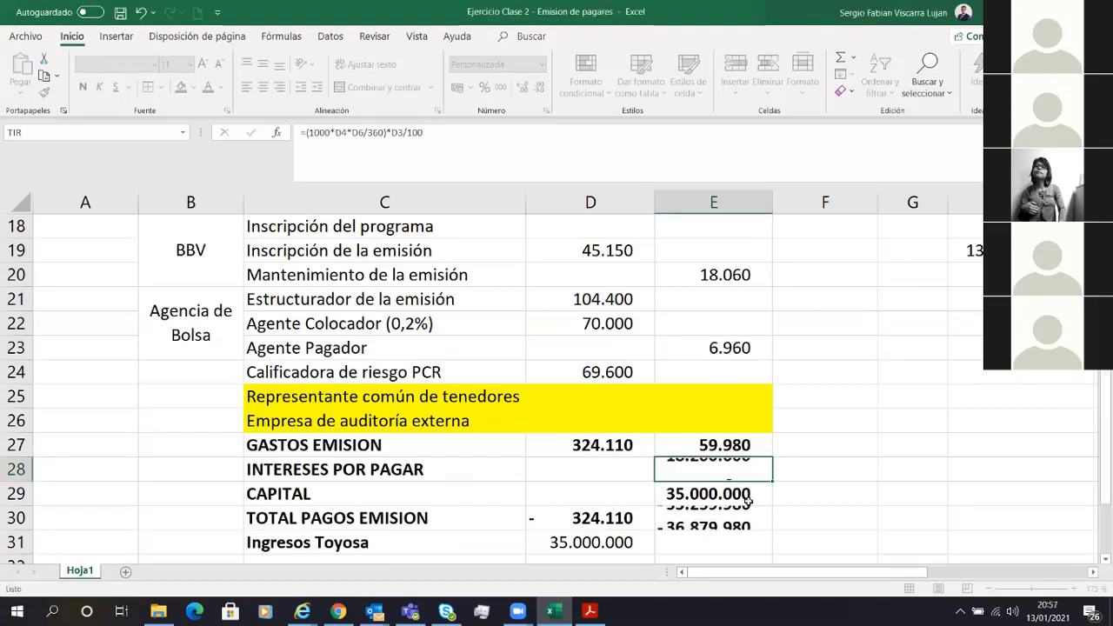
Replace the year 1 INTERESES POR PAGAR formula in E28 with =D3*D4*D6/360.
key(Down)
key(Up)
key(Up)
text(=)
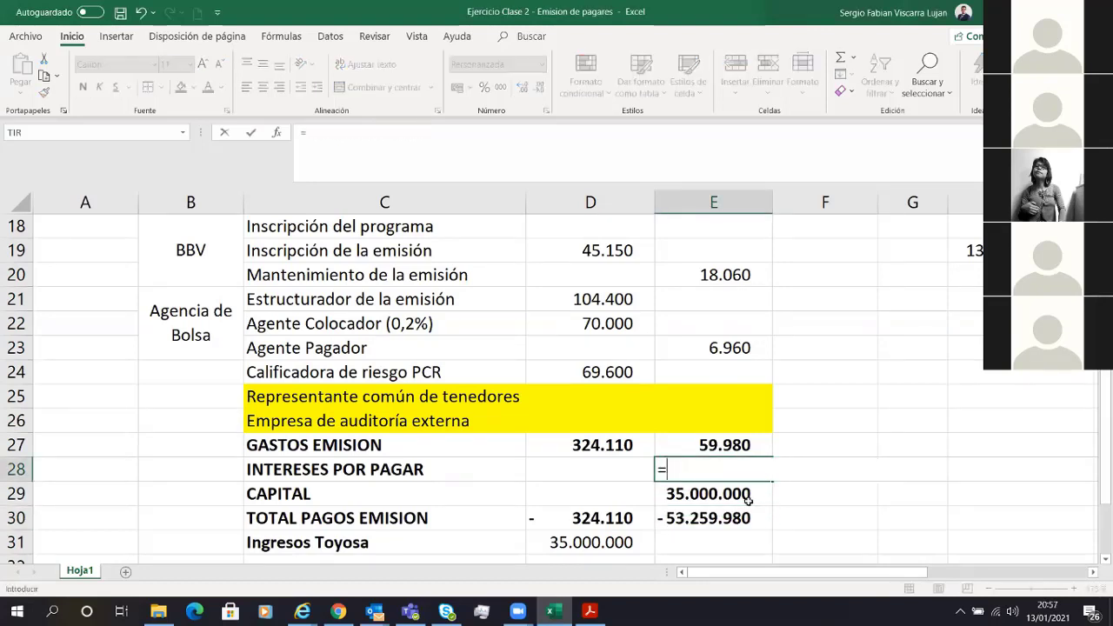
scroll(538, 462, up, 6)
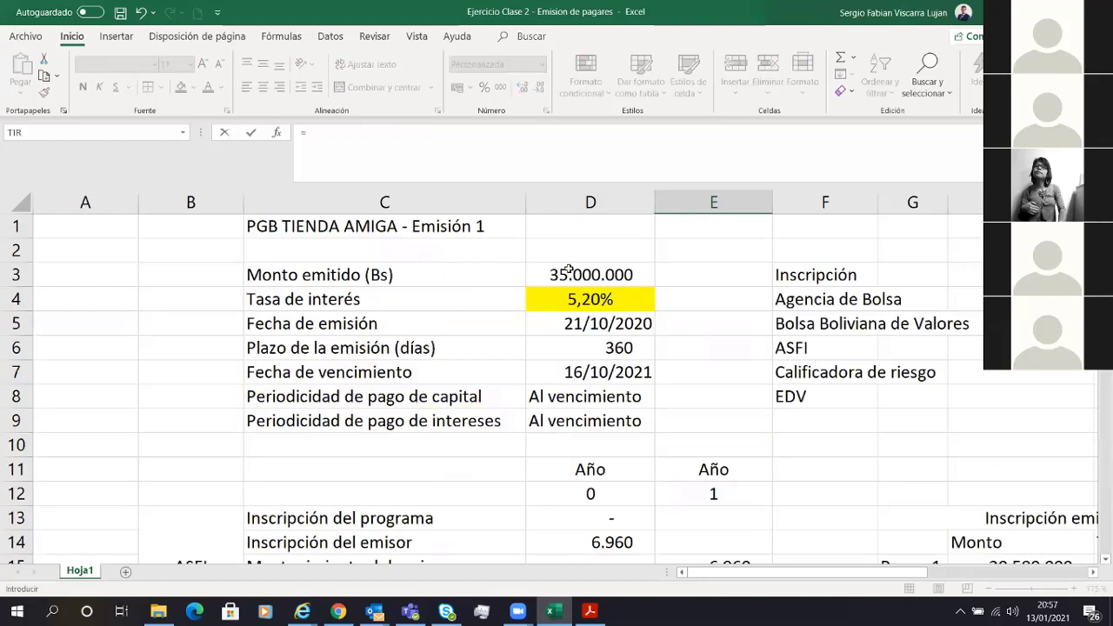
click(590, 275)
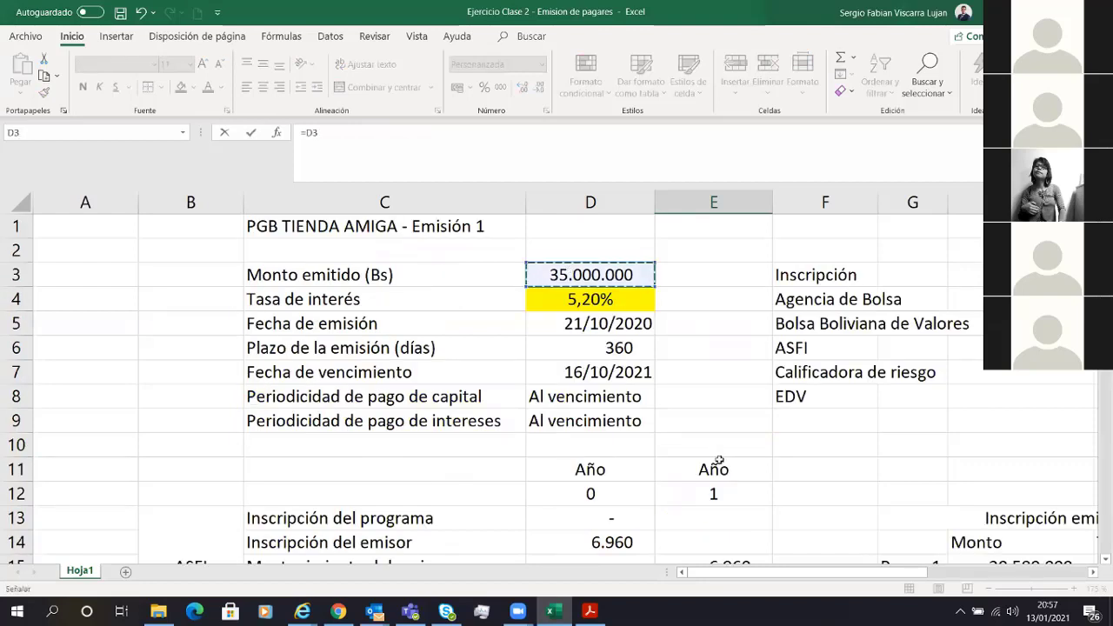
text(*)
click(604, 300)
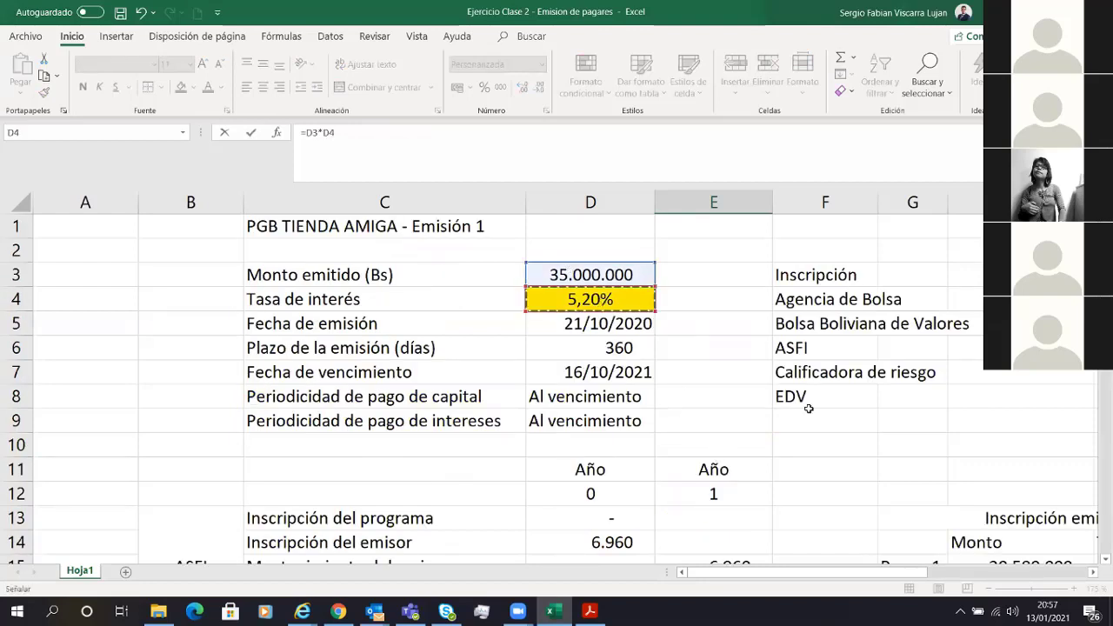
text(*)
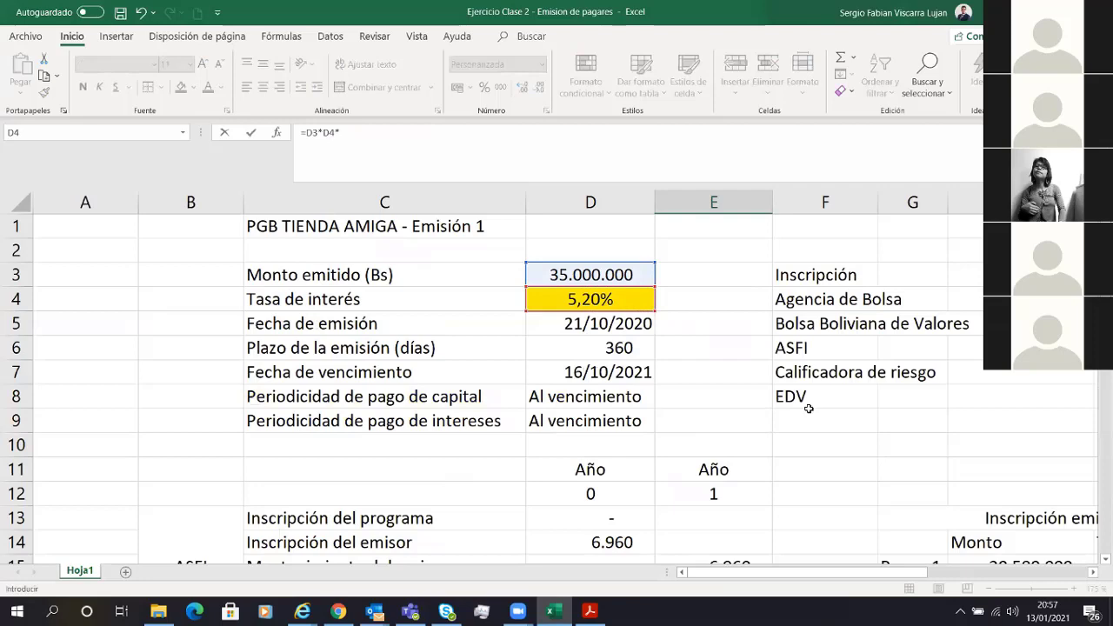
click(646, 347)
text(/360)
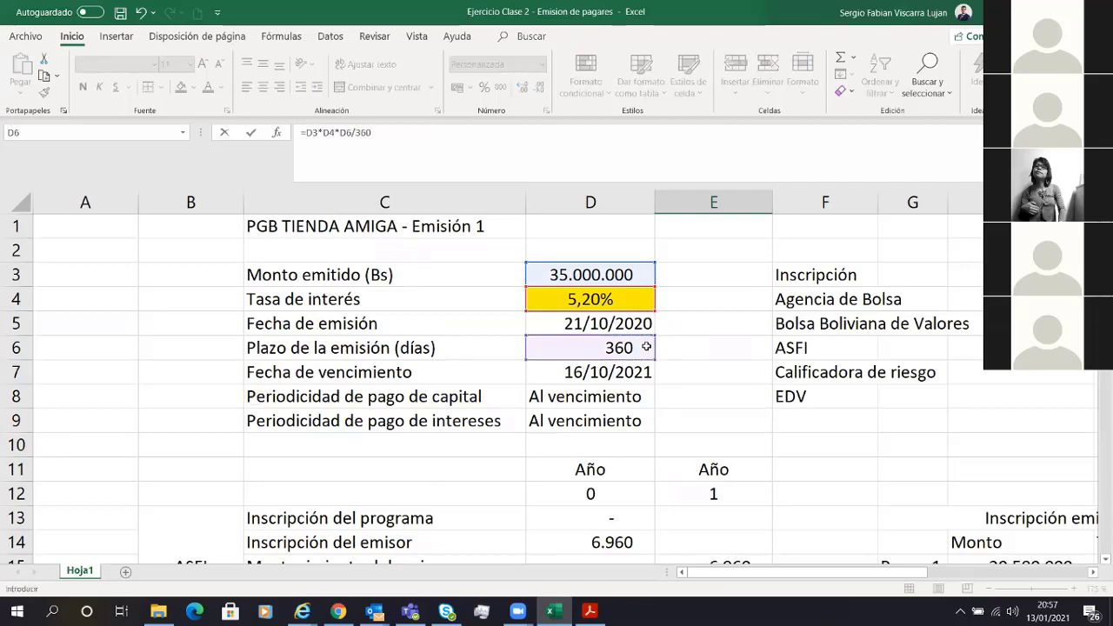
key(Return)
Check the year 1 INTERESES POR PAGAR and CAPITAL formulas in E28 and E29, and the year 0 payment total in D30.
scroll(646, 347, down, 5)
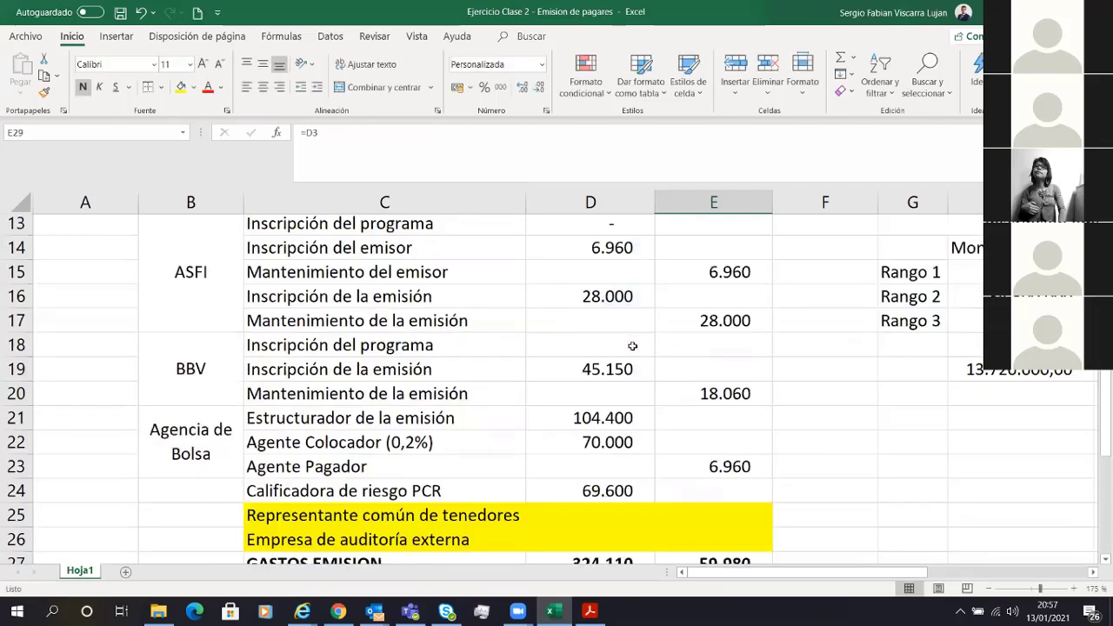
click(730, 542)
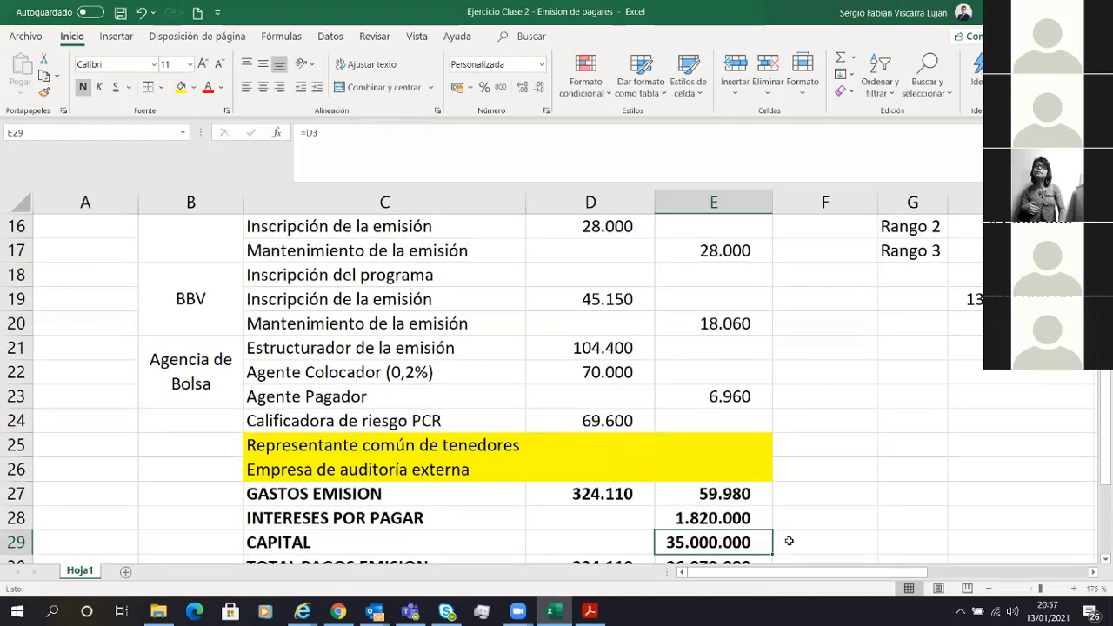
click(789, 541)
click(752, 521)
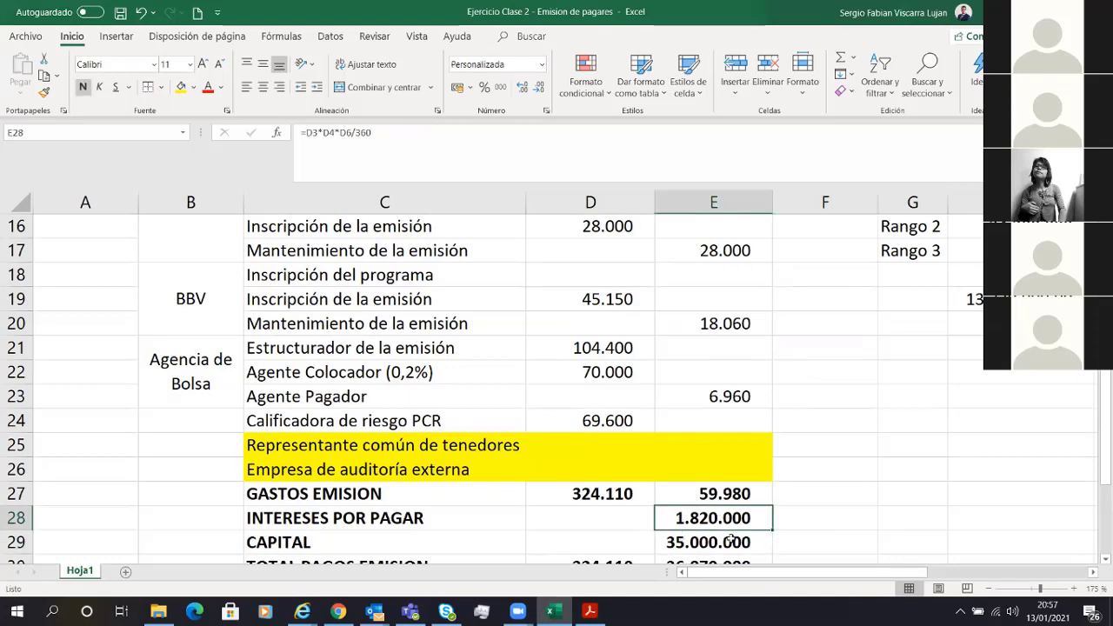
key(Down)
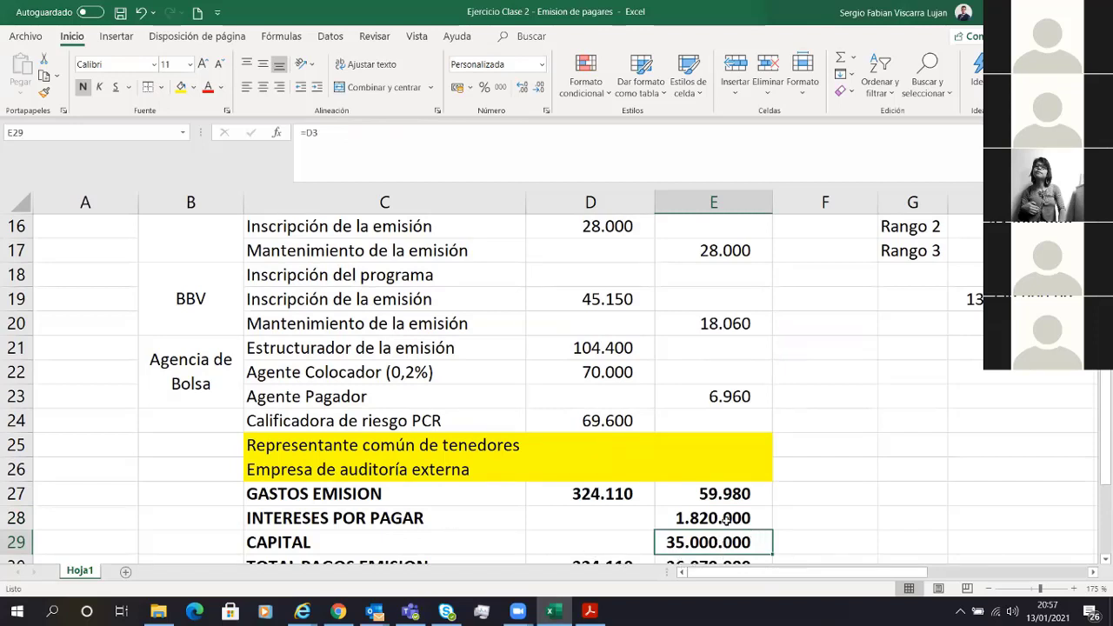
scroll(664, 507, down, 1)
scroll(664, 507, down, 1)
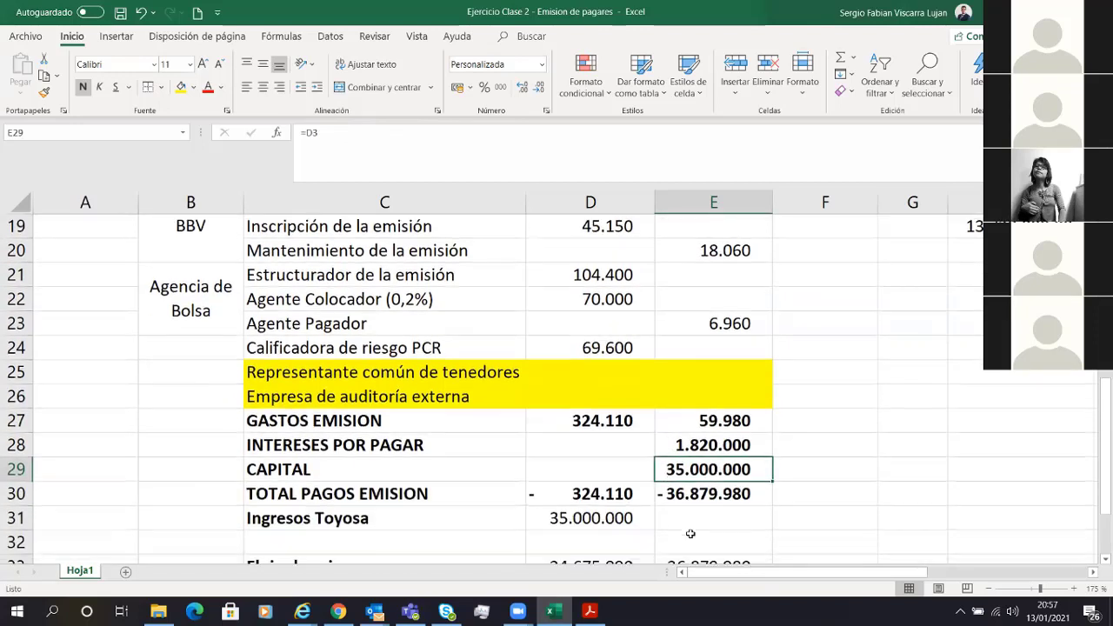
click(616, 497)
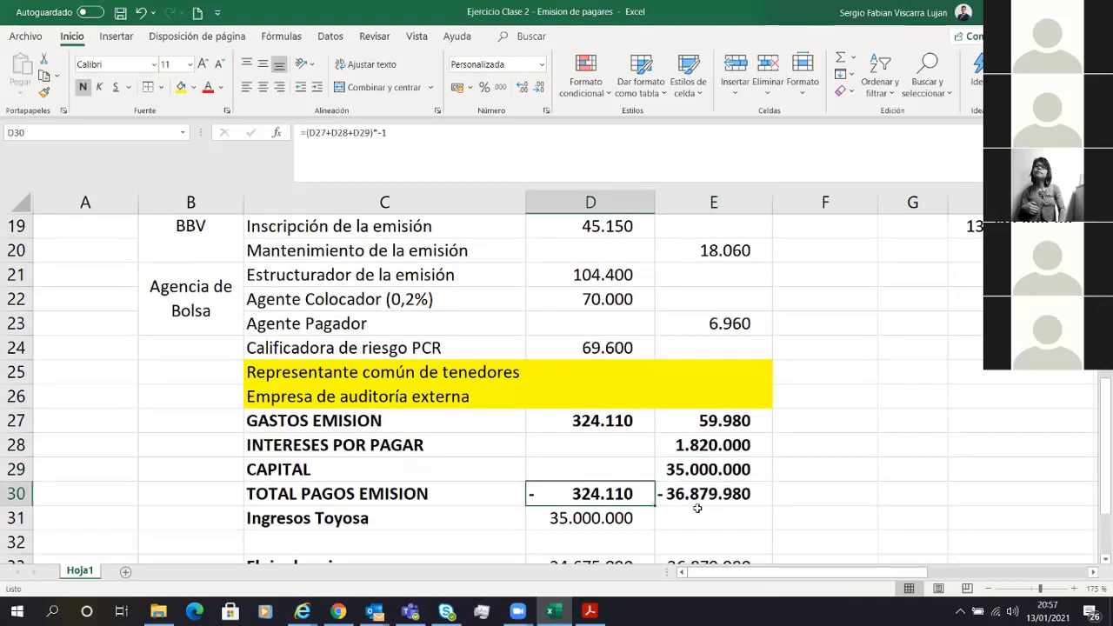
Change the income label in C31 to "Ingresos TIENDA AMIGA".
click(338, 519)
double_click(372, 132)
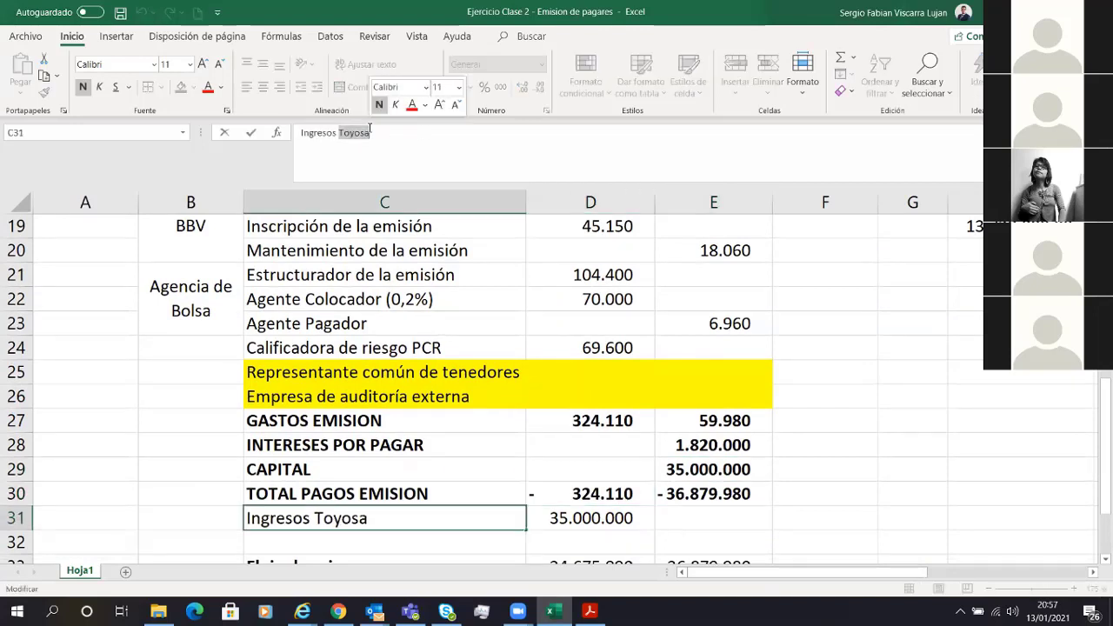
text(TIUE)
key(BackSpace)
key(BackSpace)
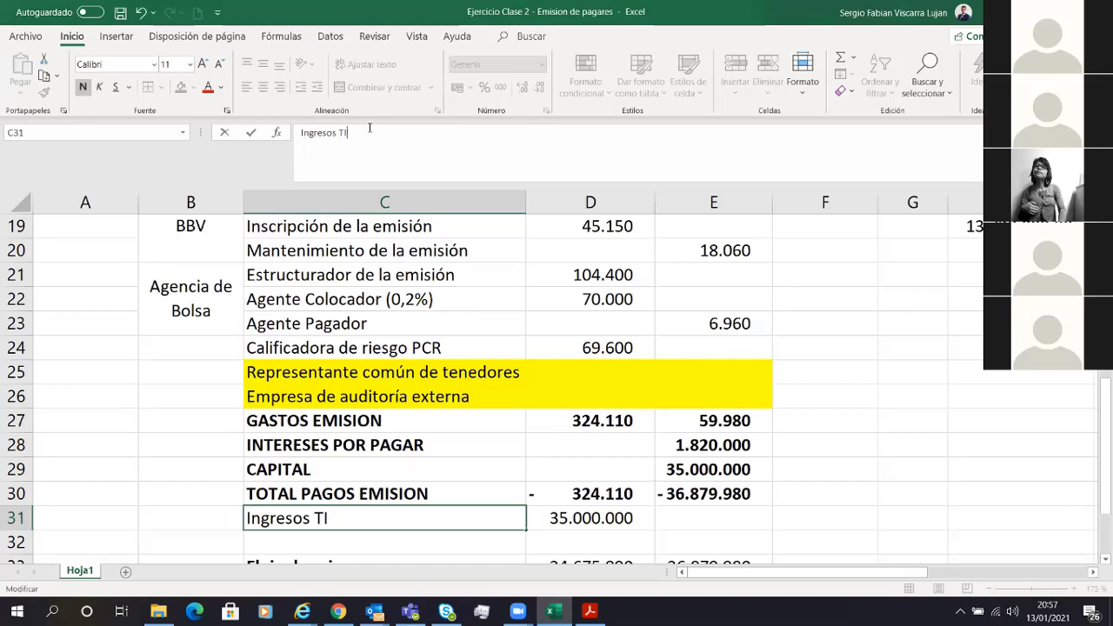
text(ENDA AMIG)
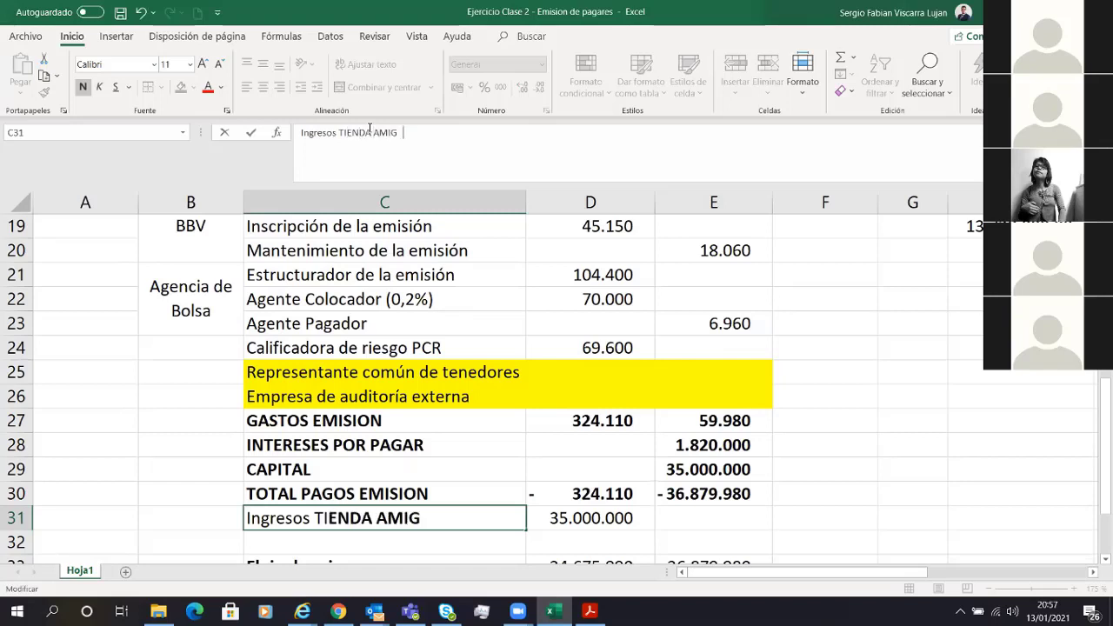
text(A)
key(Return)
Review the TOTAL PAGOS EMISION row, inspecting the year 0 and year 1 formulas in D30 and E30.
click(639, 498)
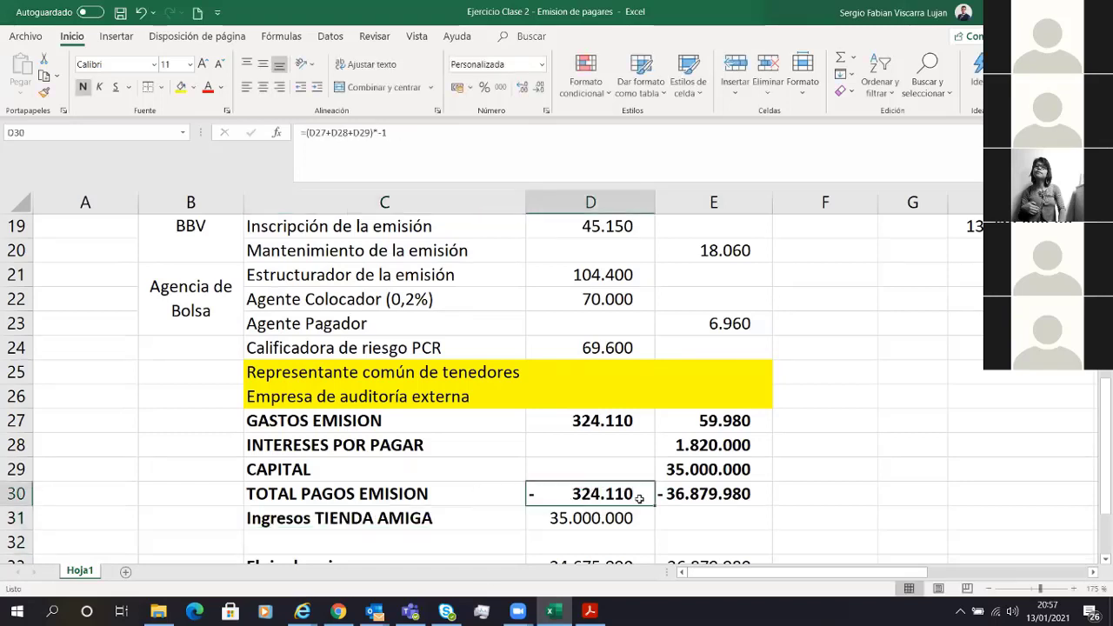
click(365, 491)
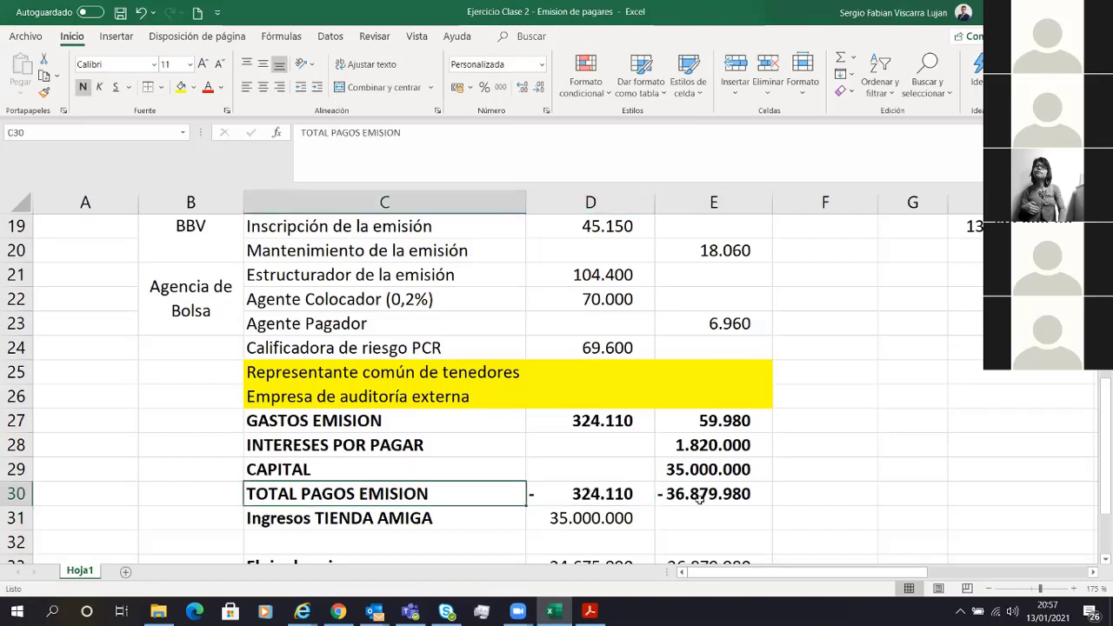
shift+click(700, 497)
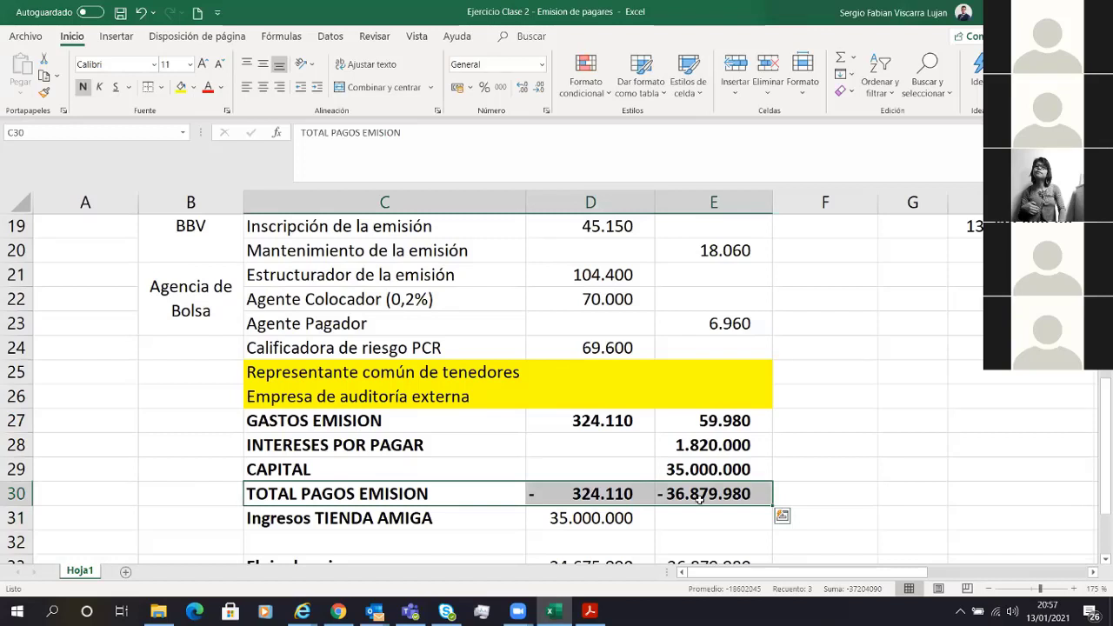
click(604, 493)
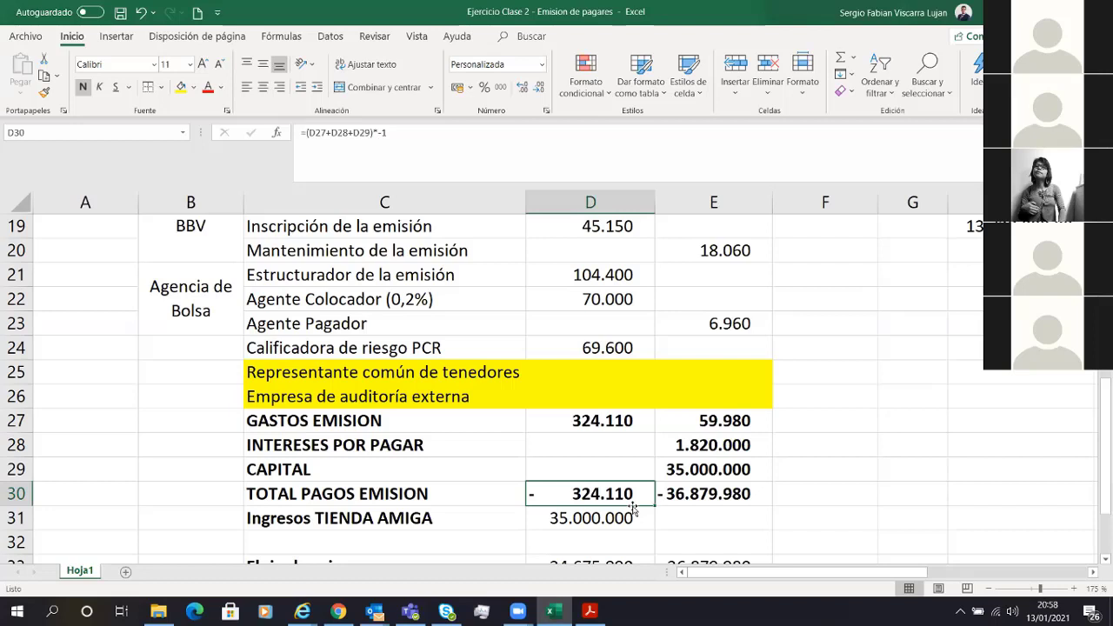
click(730, 496)
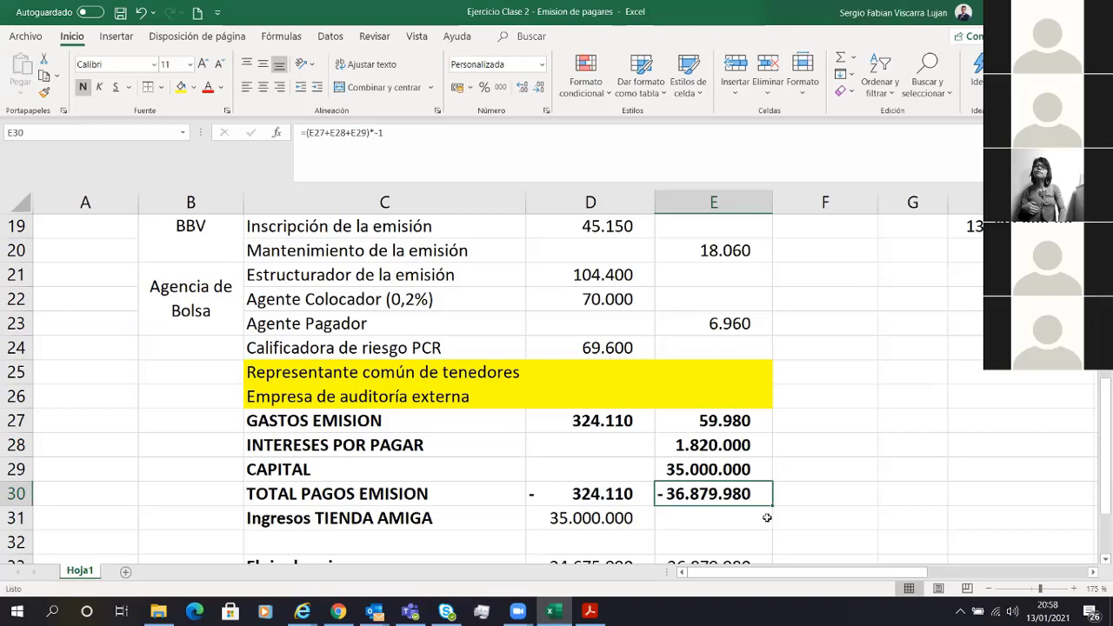
Check the year 0 Flujo de caja in D33 against the total payments in D30 and the income in D31.
click(580, 518)
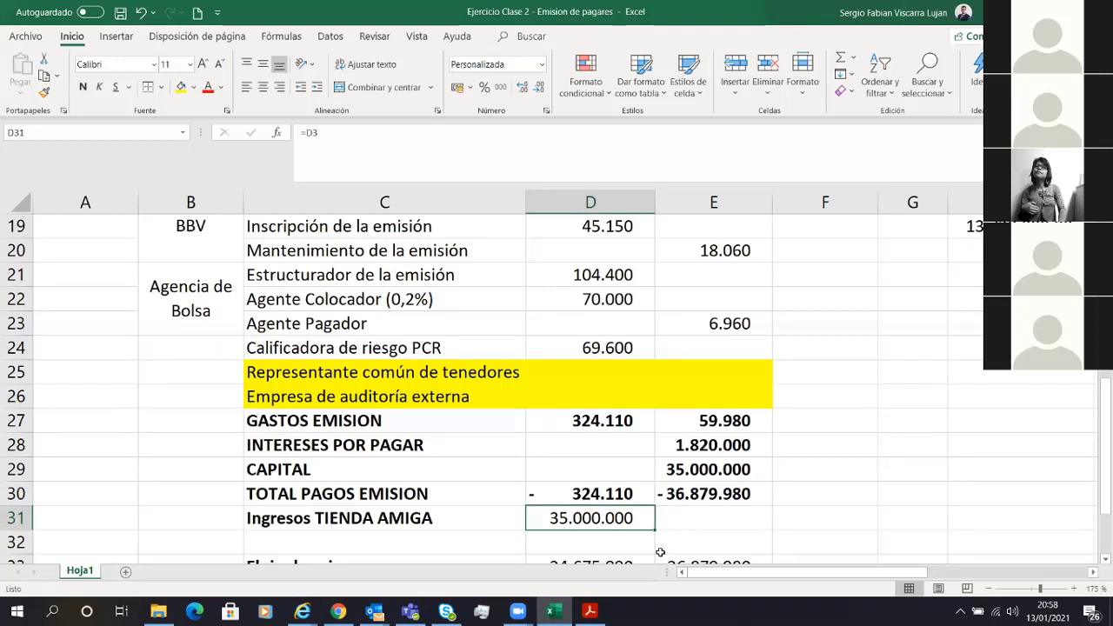
scroll(660, 552, down, 1)
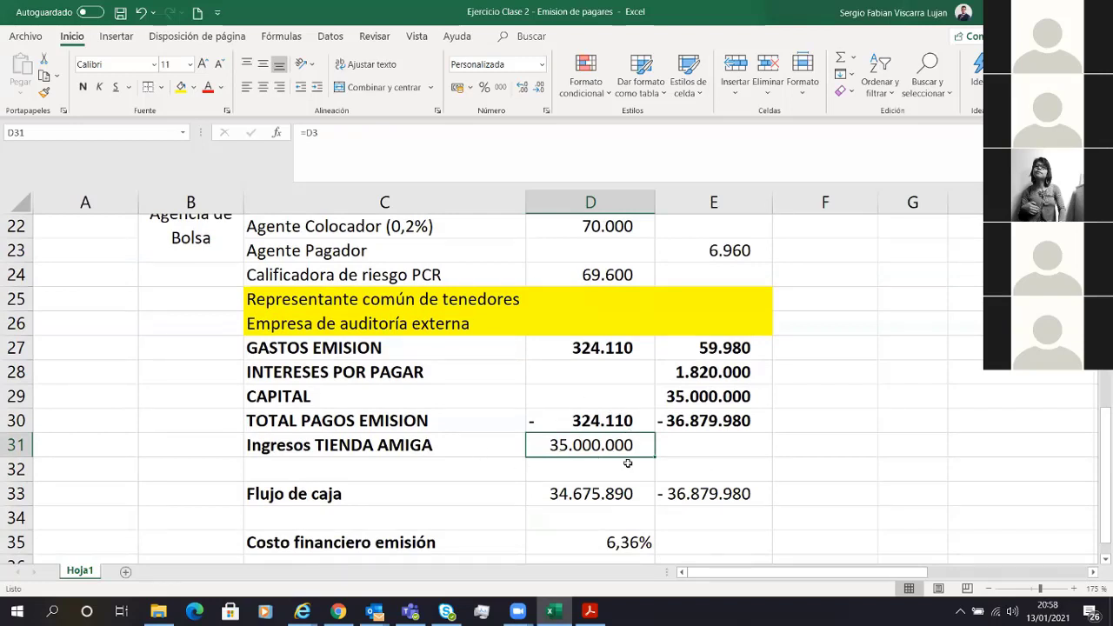
drag(601, 421, 602, 446)
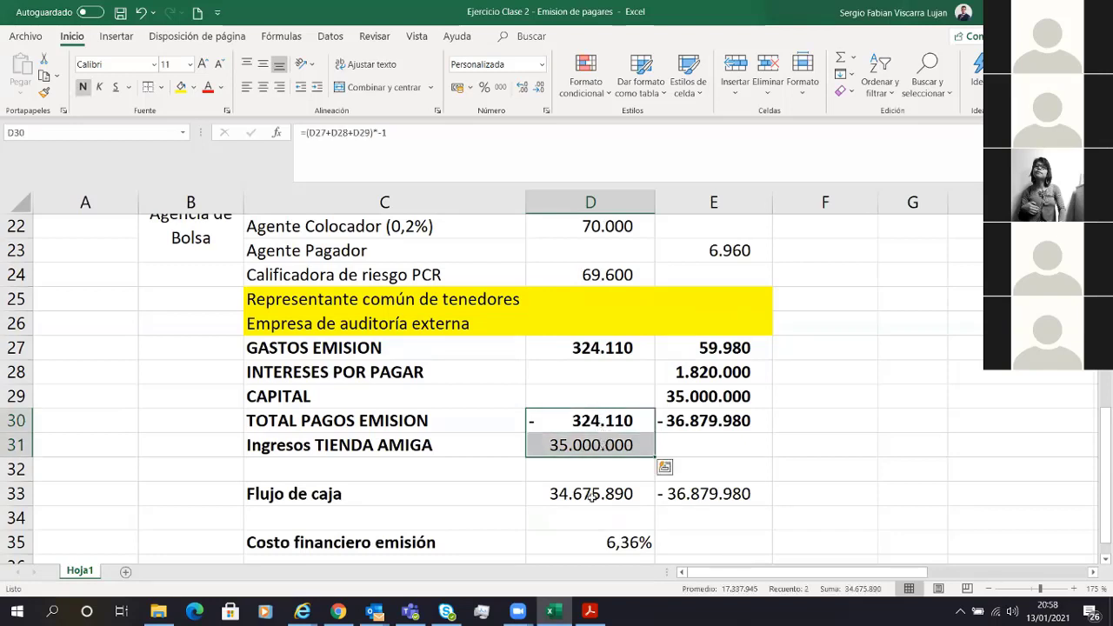
click(591, 497)
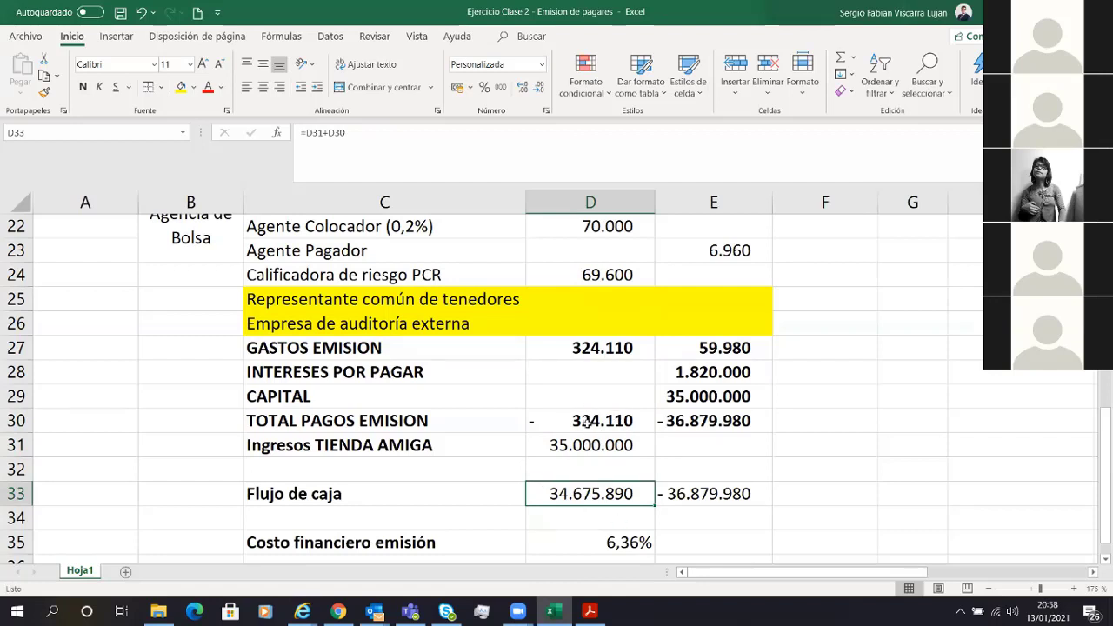
drag(587, 423, 578, 444)
click(566, 449)
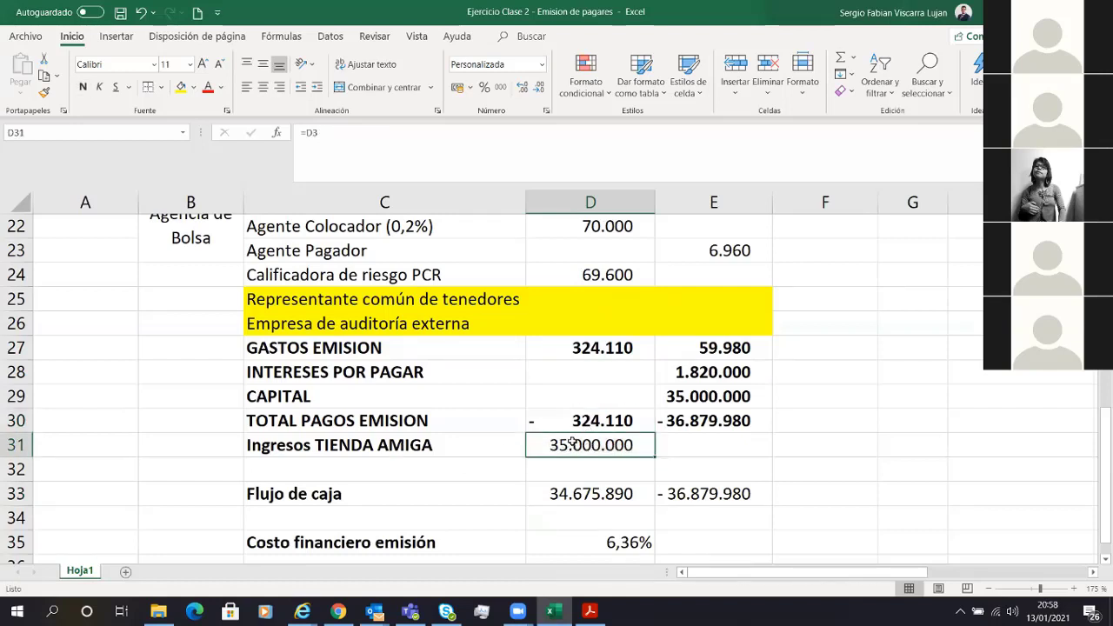
key(Up)
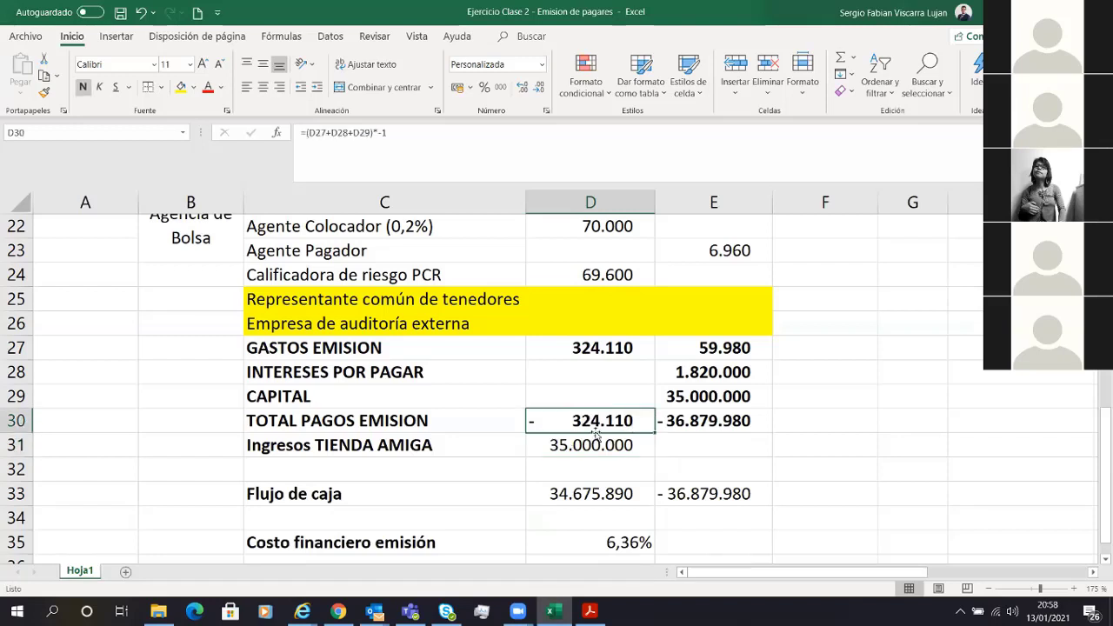
click(595, 496)
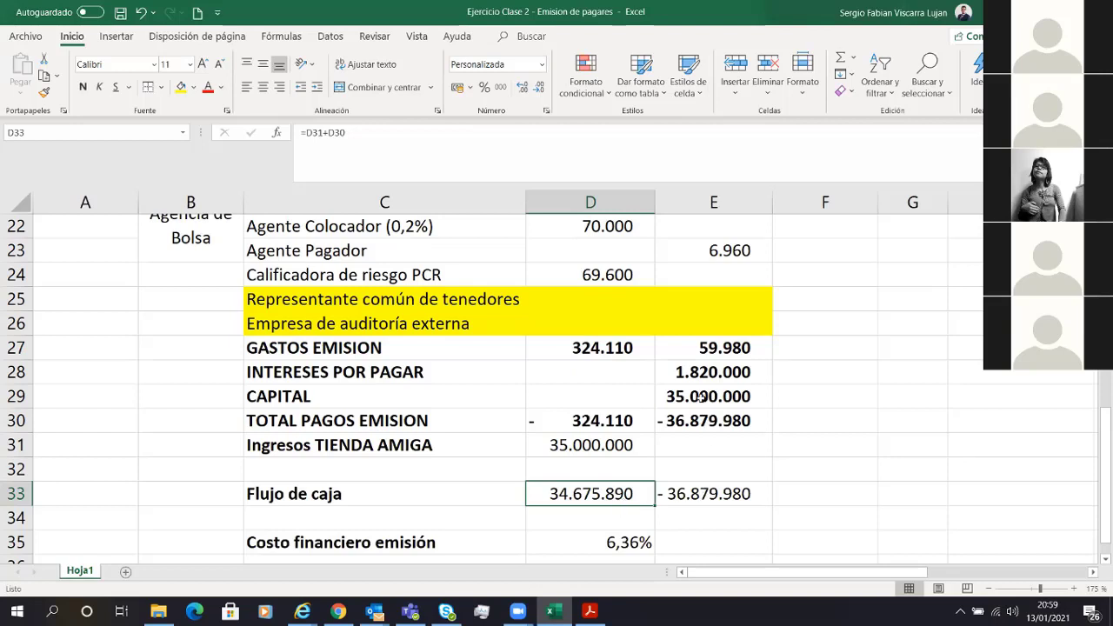
Check the year 1 Flujo de caja in E33 against the total payments in E30 and the income cell E31.
click(696, 421)
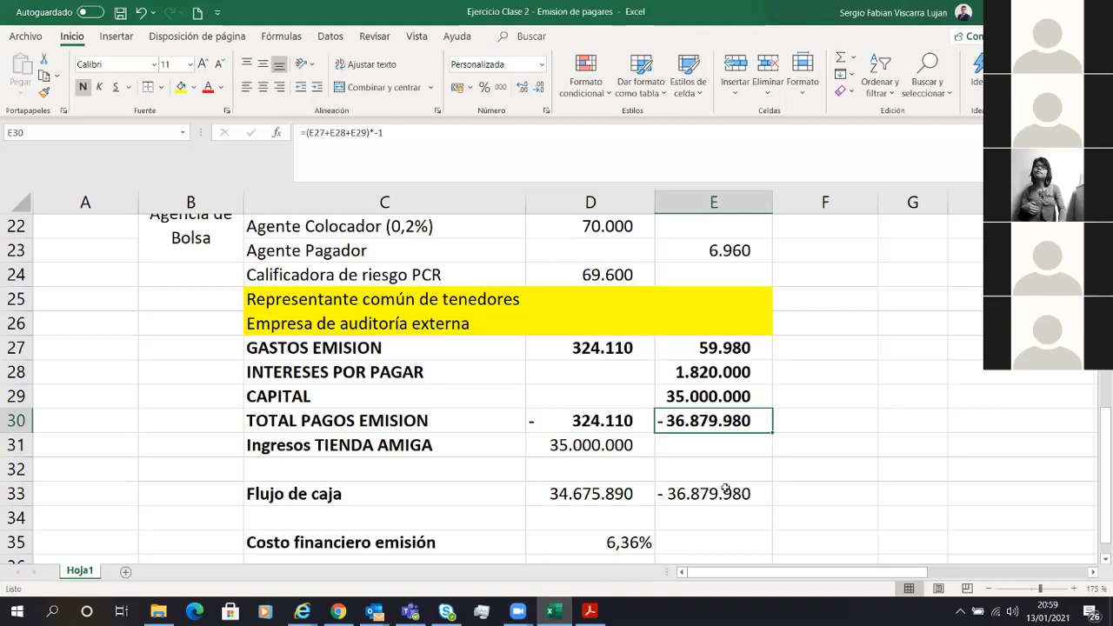
click(702, 439)
click(695, 421)
click(696, 494)
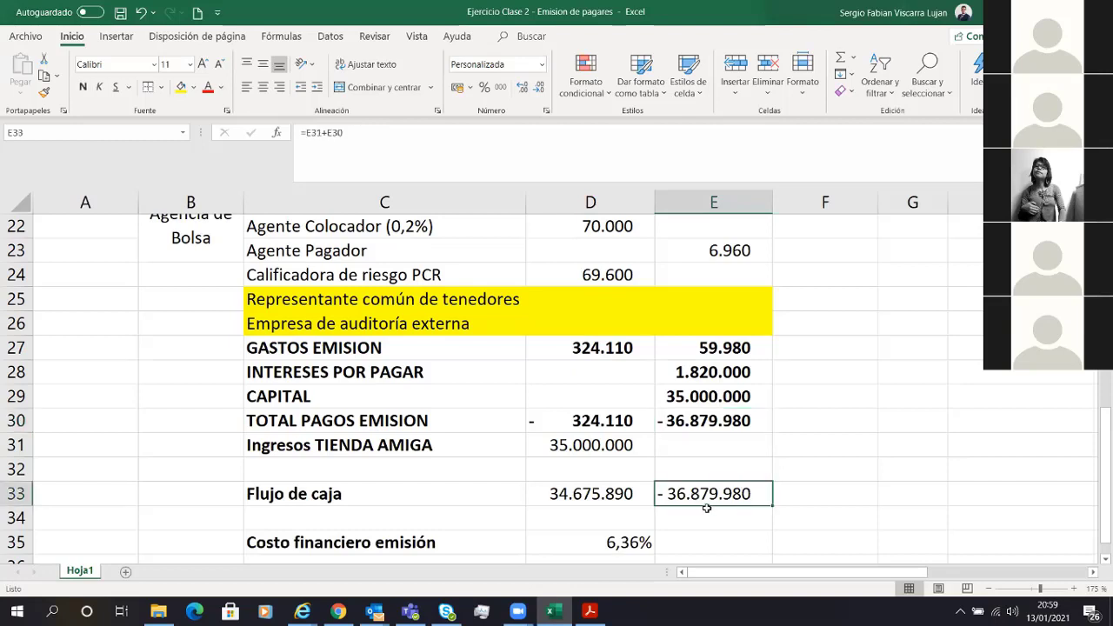
Inspect the TIR formula for Costo financiero emisión in D35 and the cash flow range D33:E33 it uses.
drag(722, 492, 581, 493)
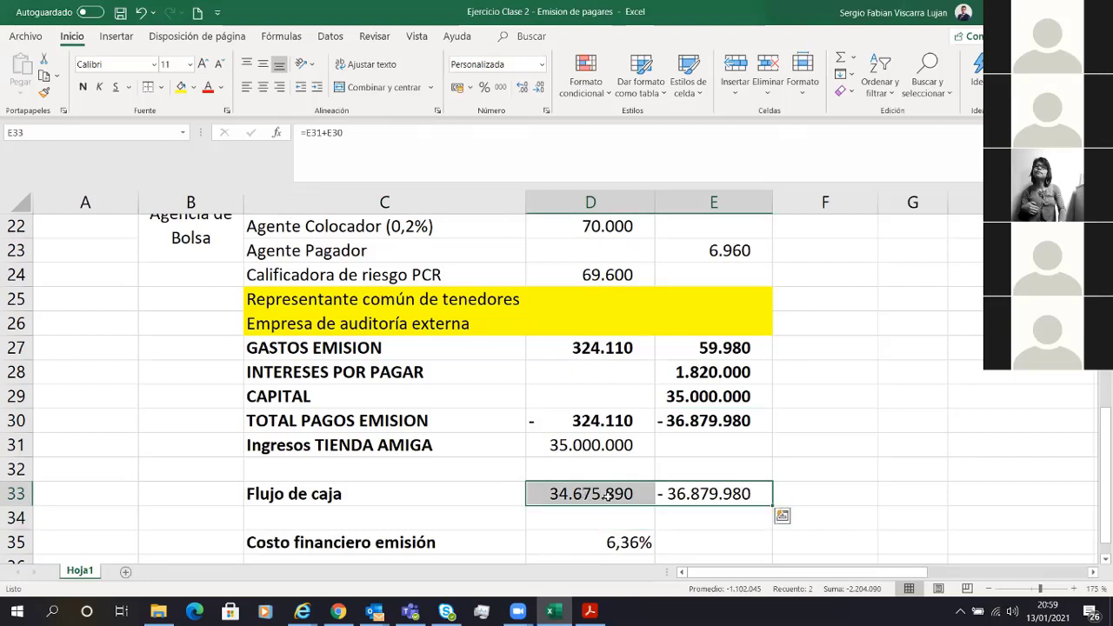
click(624, 541)
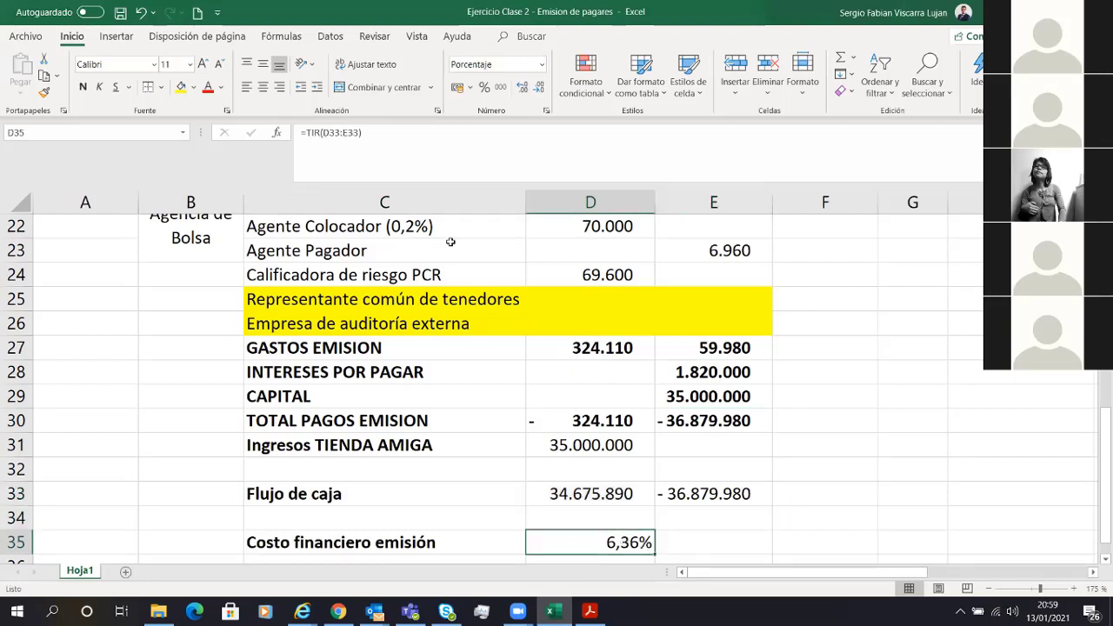
click(414, 140)
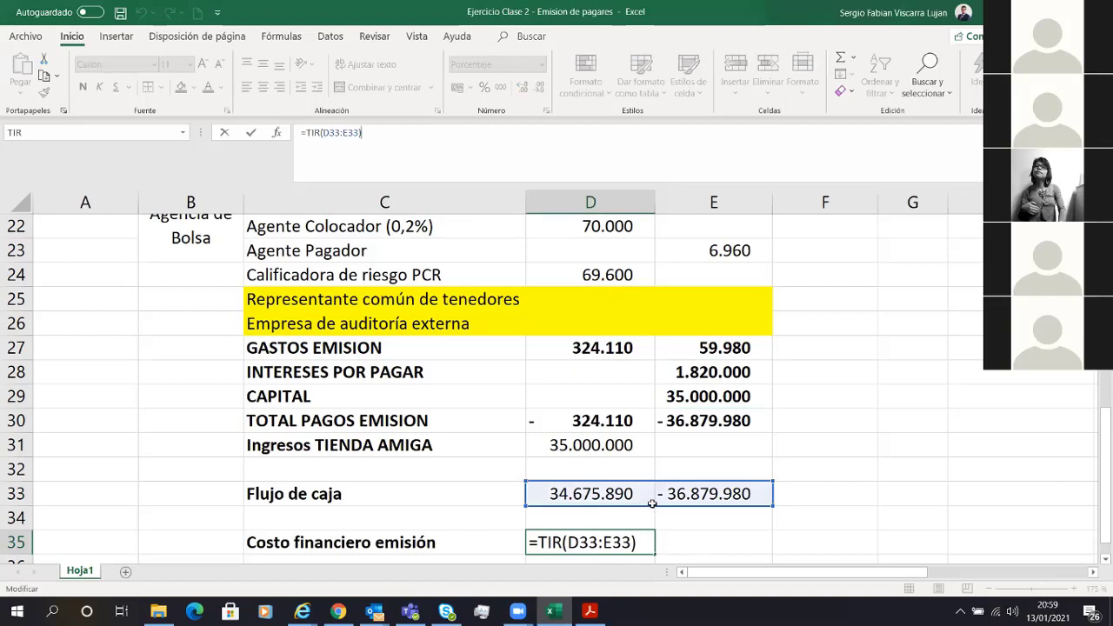
key(Return)
click(557, 518)
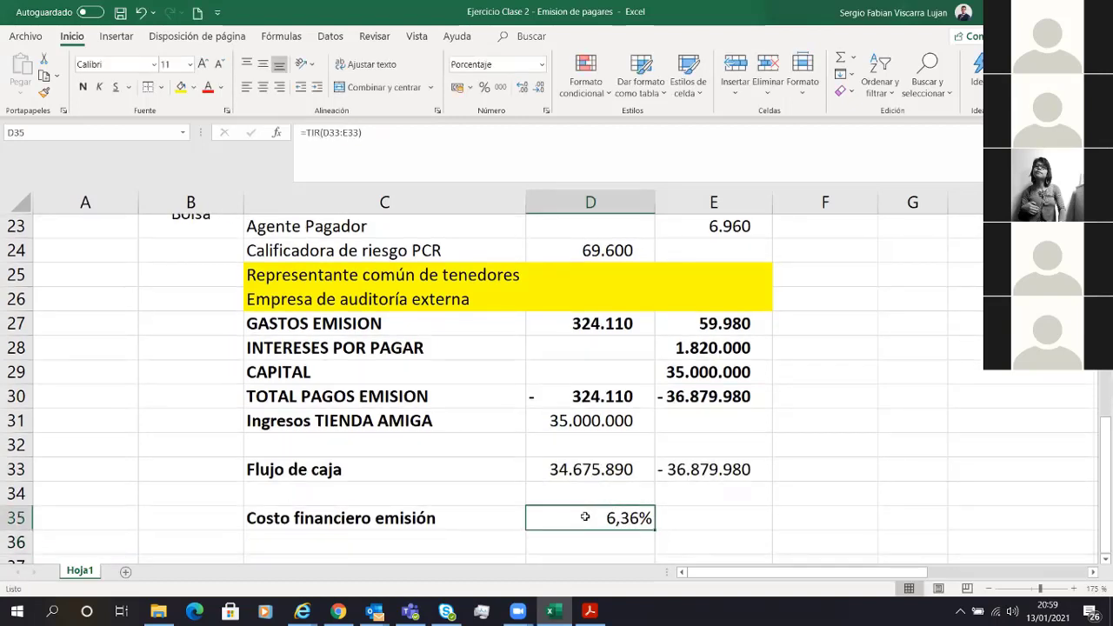
click(429, 527)
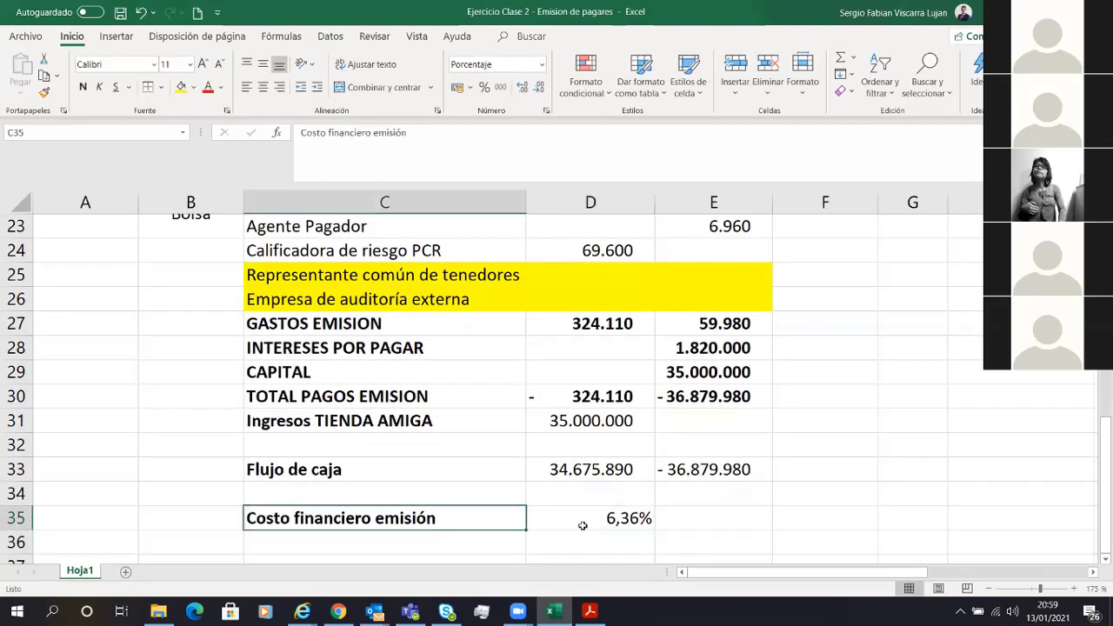
shift+click(582, 525)
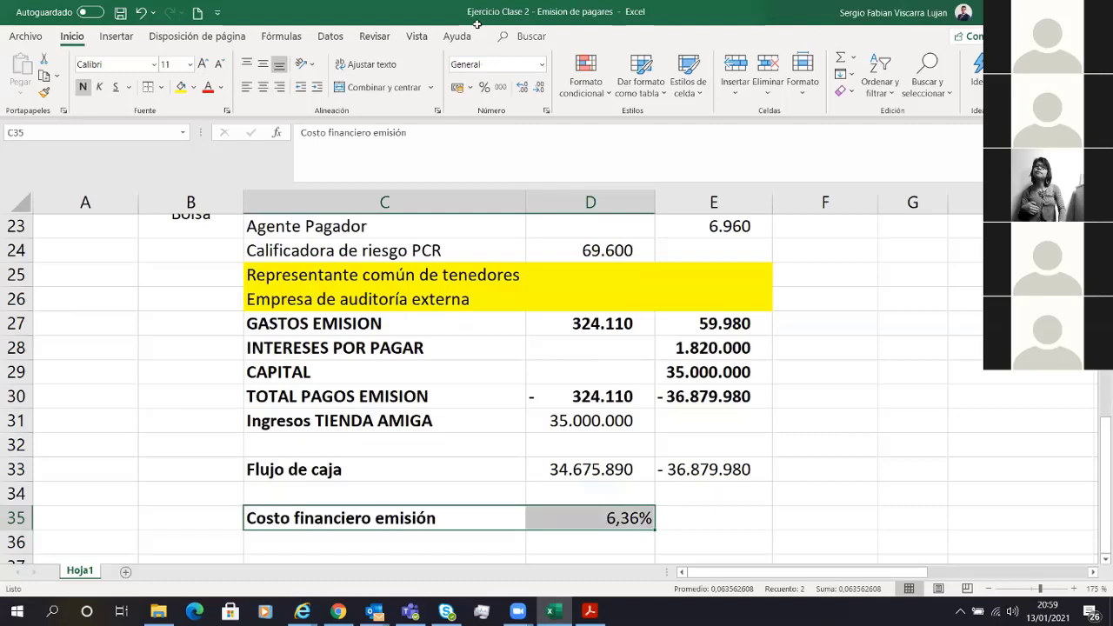
Highlight the Costo financiero emisión cells C35:D35 with yellow fill, bold text and an outside border.
click(181, 86)
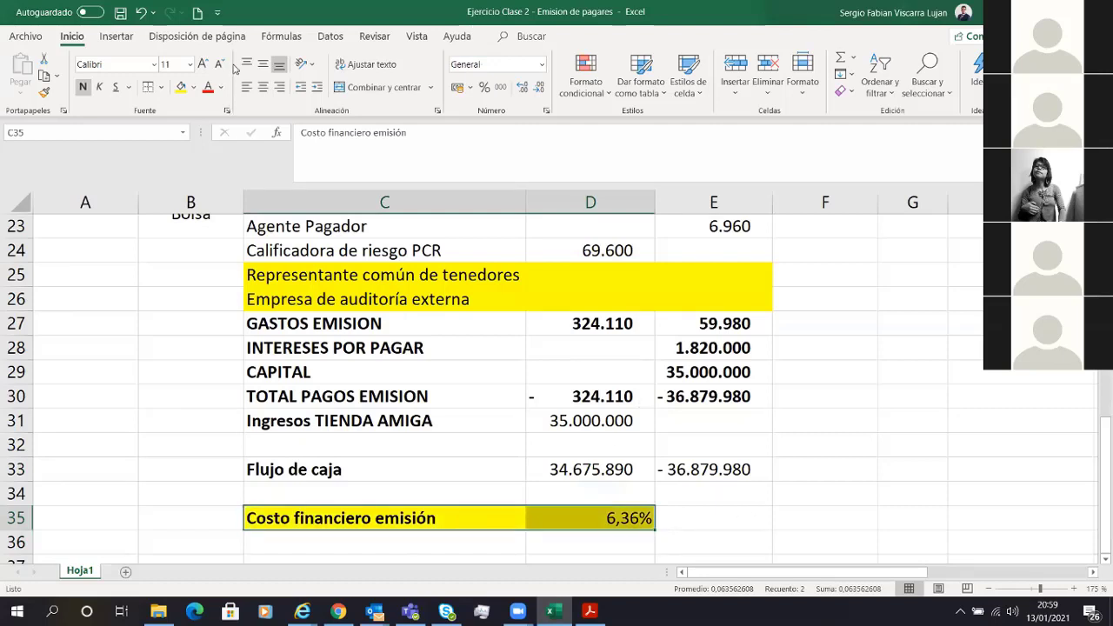
click(160, 87)
click(207, 277)
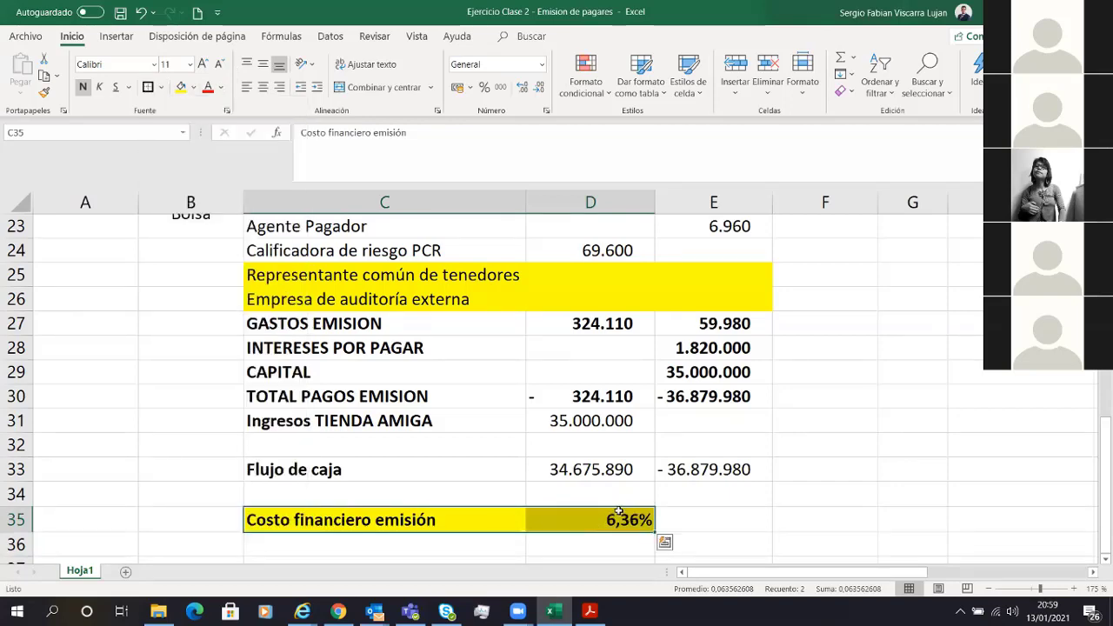
Compare the Tasa de interés in D4 with the issuance expenses and the Costo financiero emisión in row 35.
scroll(494, 528, up, 7)
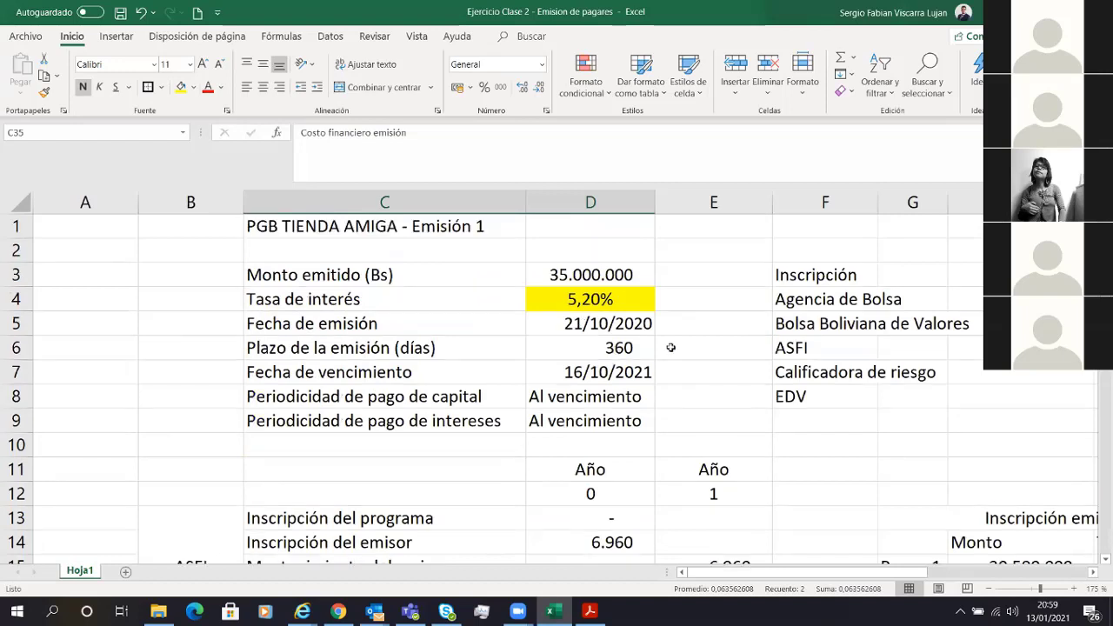
click(591, 298)
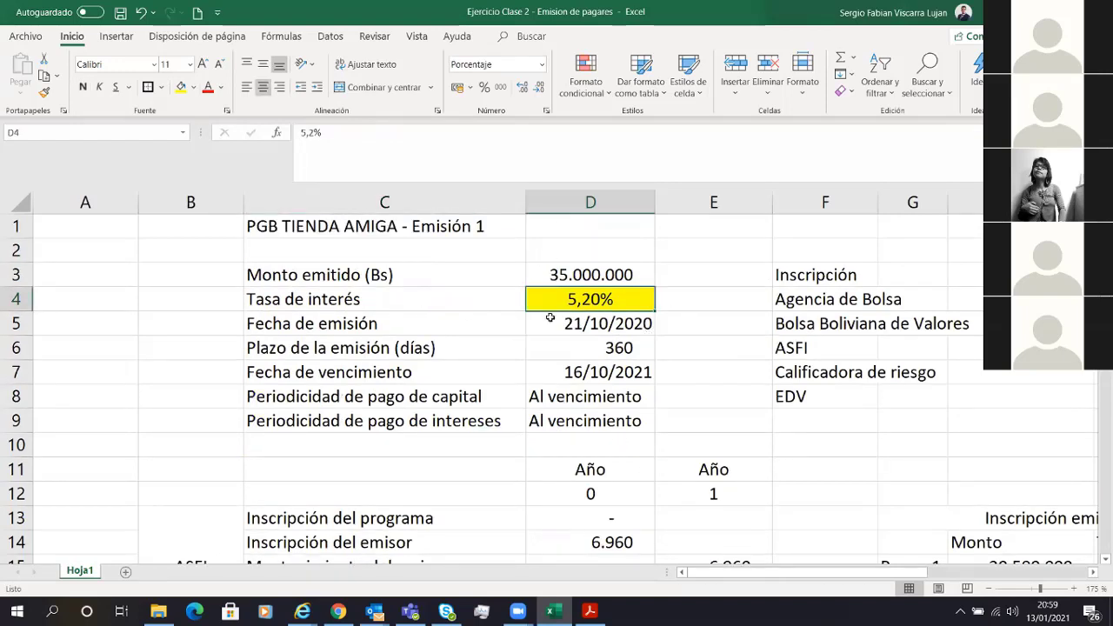
scroll(625, 431, down, 6)
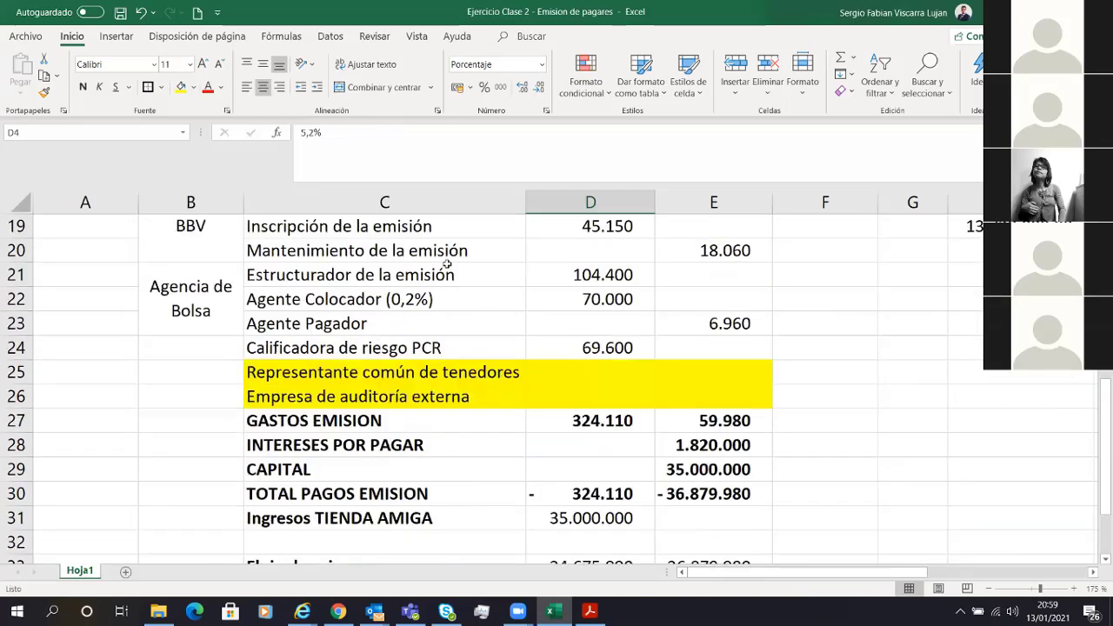
scroll(390, 299, up, 1)
scroll(390, 299, up, 1)
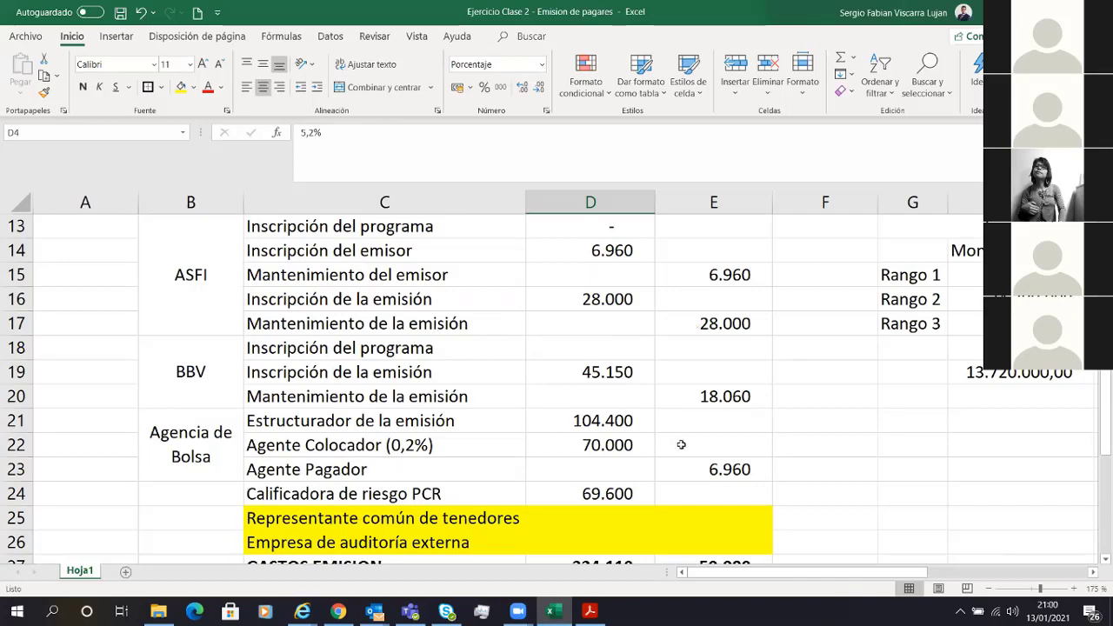
scroll(683, 448, down, 4)
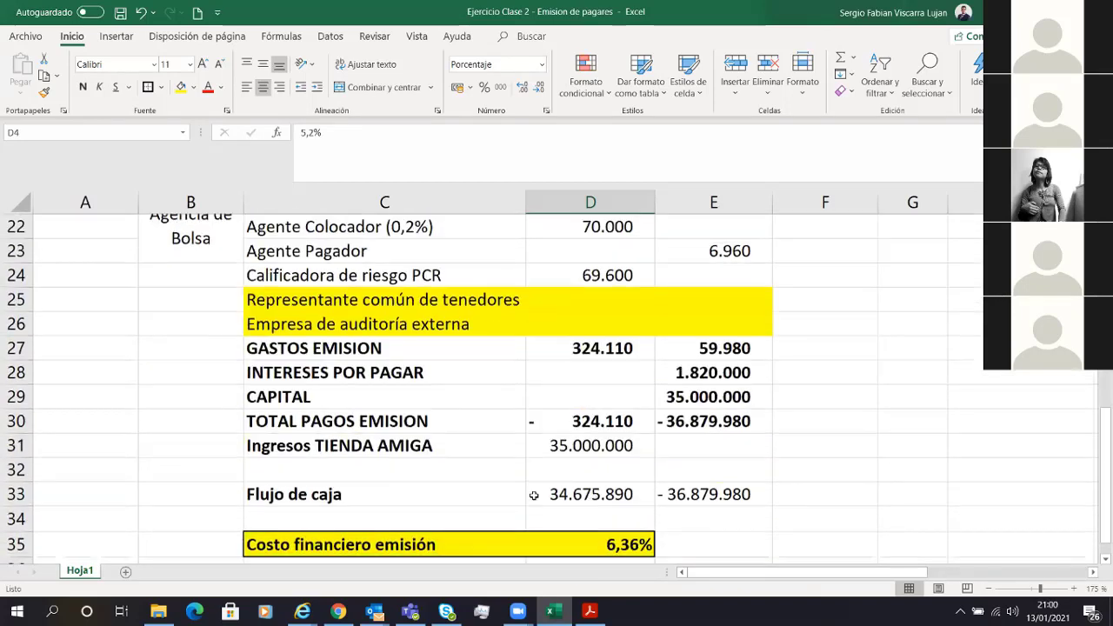
drag(350, 481, 579, 469)
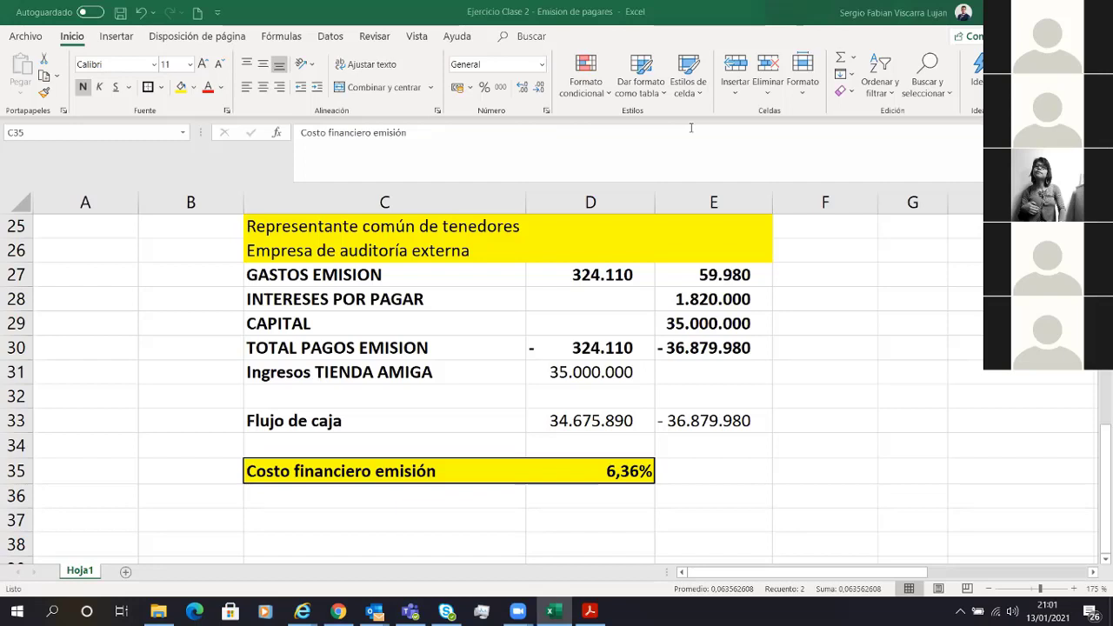
Review the Agencia de Bolsa costs in rows 21 to 23 and the Tasa de interés in row 4.
scroll(724, 323, up, 6)
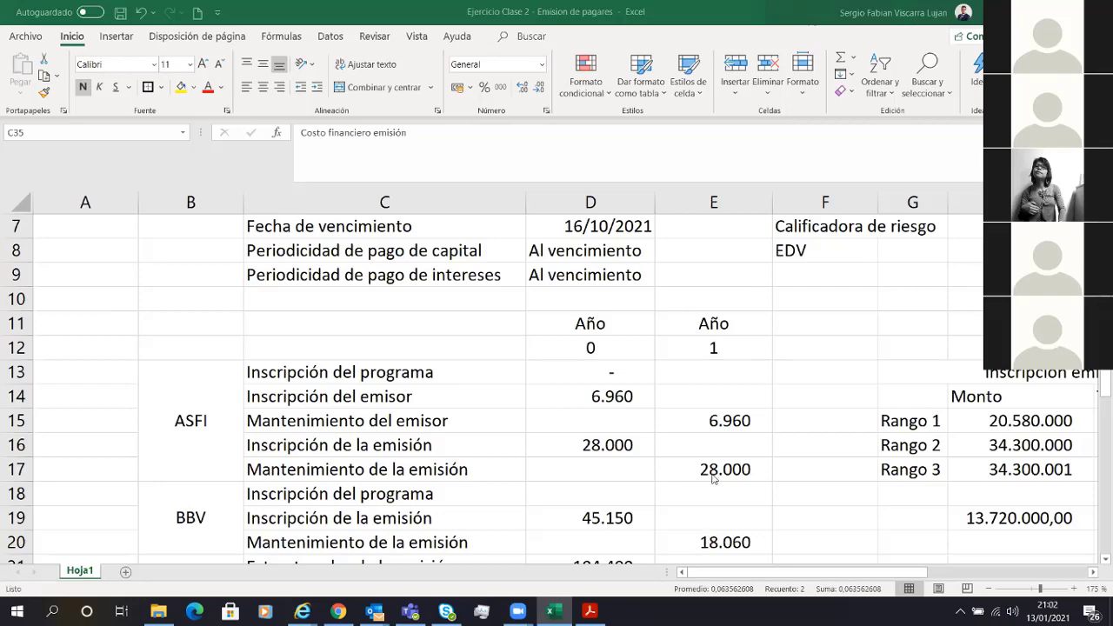
scroll(712, 478, down, 2)
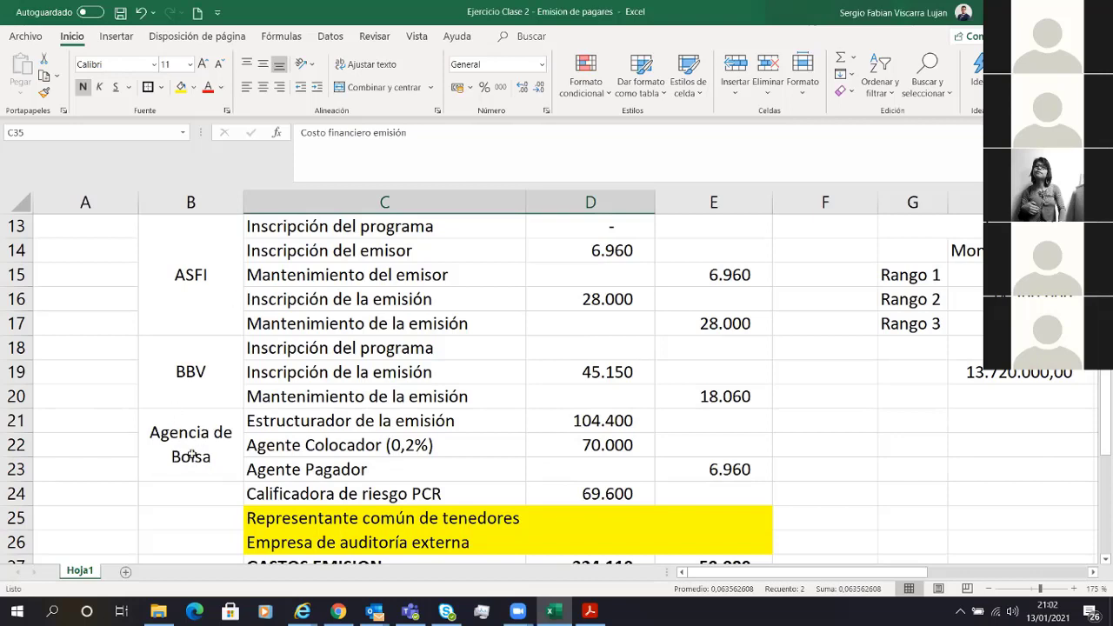
mouse_move(199, 460)
mouse_down()
mouse_move(686, 437)
mouse_move(650, 434)
mouse_up()
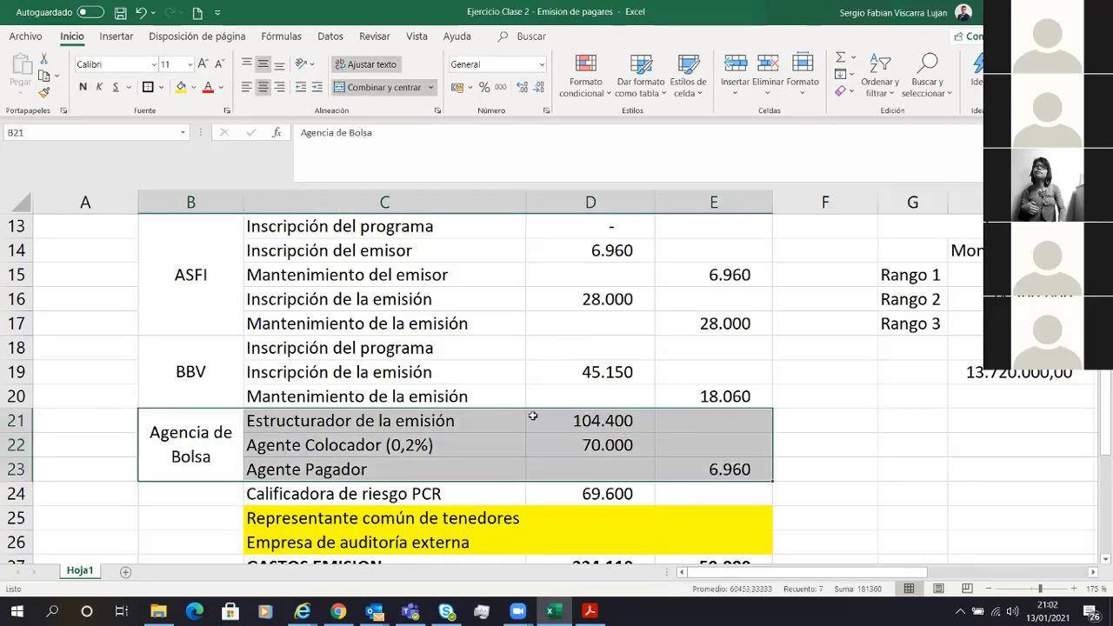
scroll(533, 417, up, 4)
drag(580, 297, 522, 299)
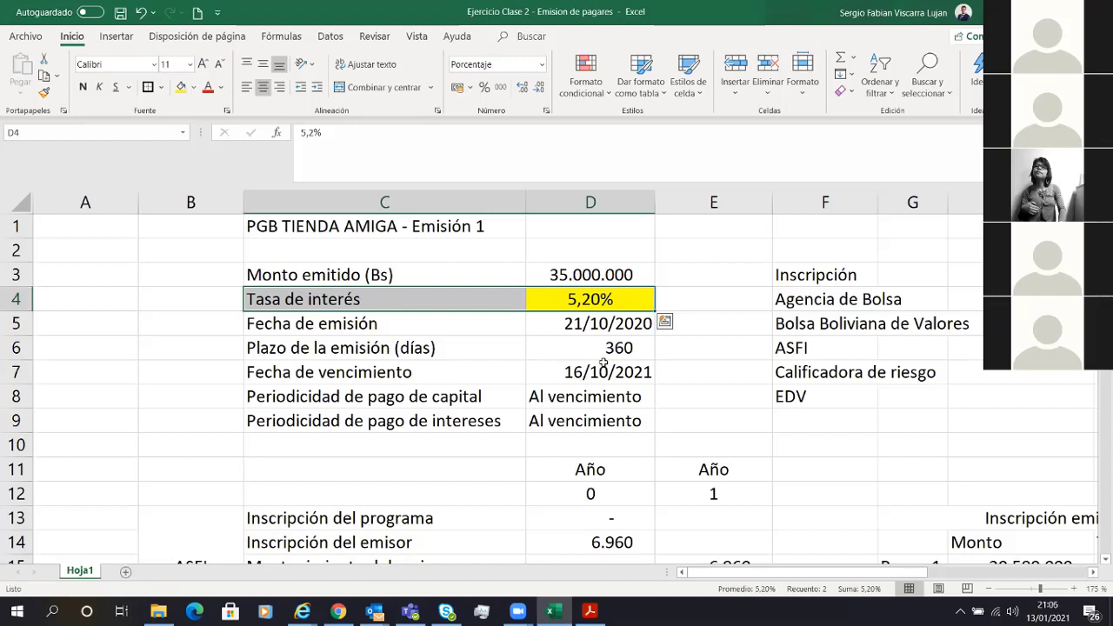
Save the promissory note issuance workbook.
click(121, 14)
click(262, 397)
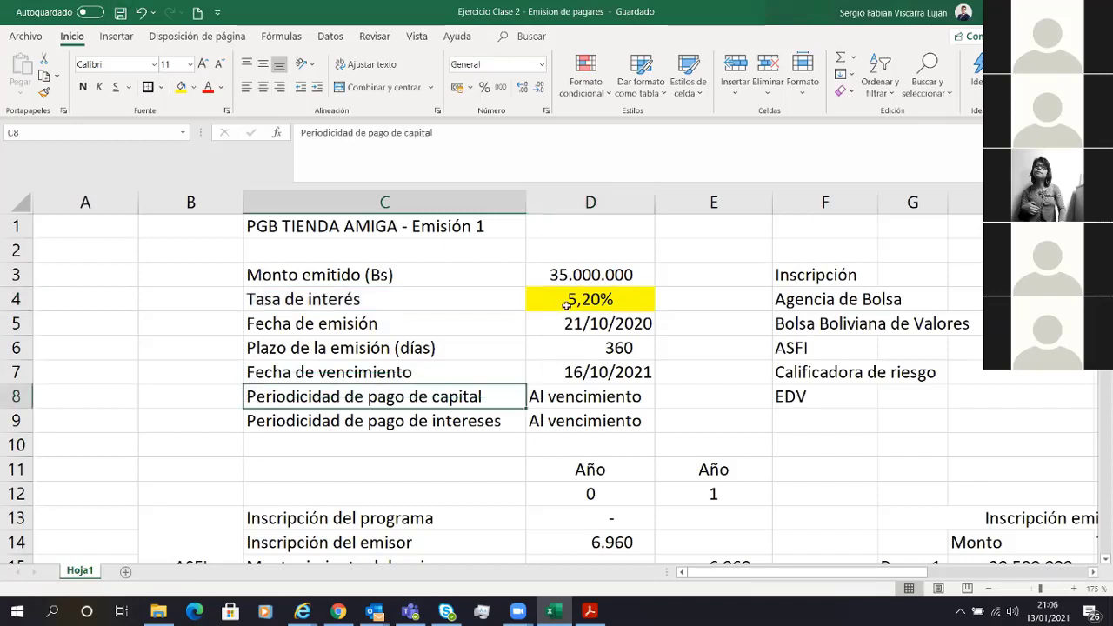
key(ctrl+z)
key(ctrl+y)
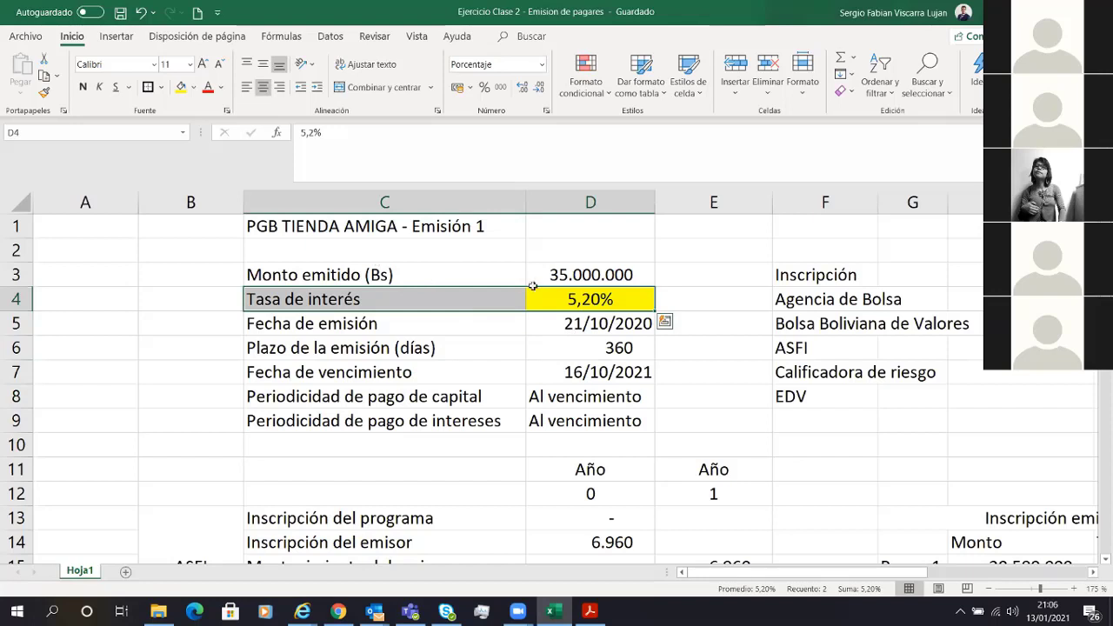
Remove the yellow fill from the Tasa de interés value in D4.
click(567, 298)
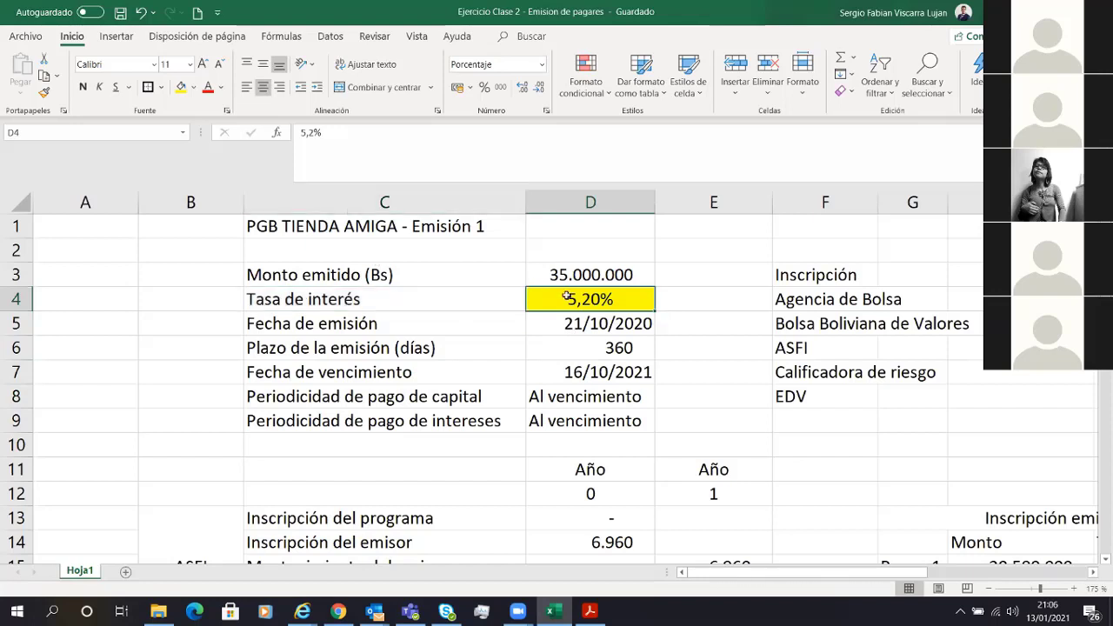
click(192, 88)
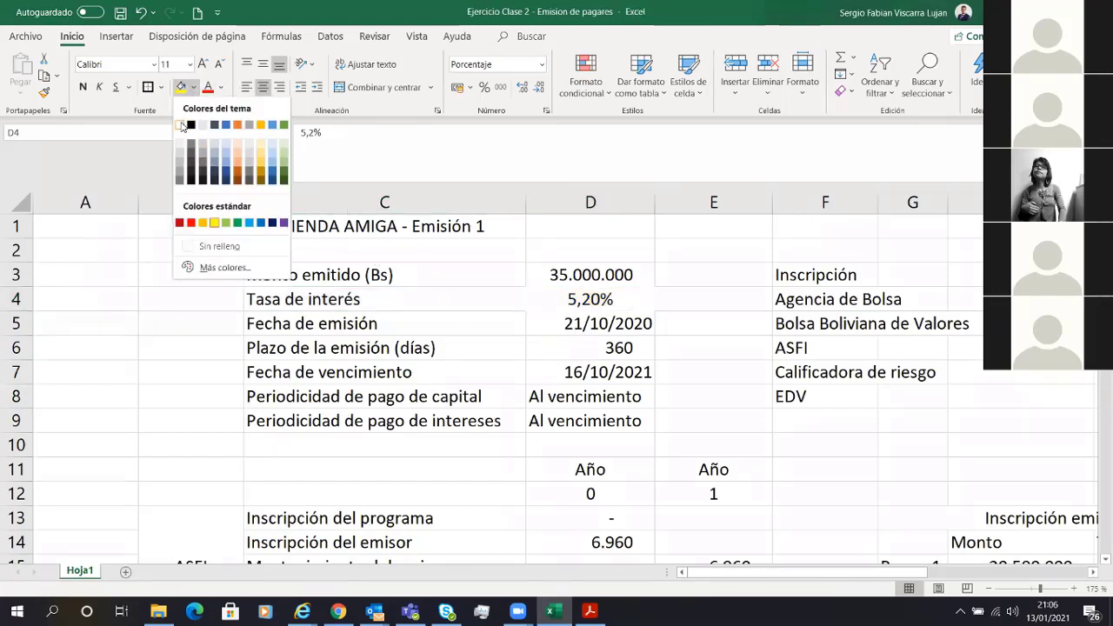
click(216, 246)
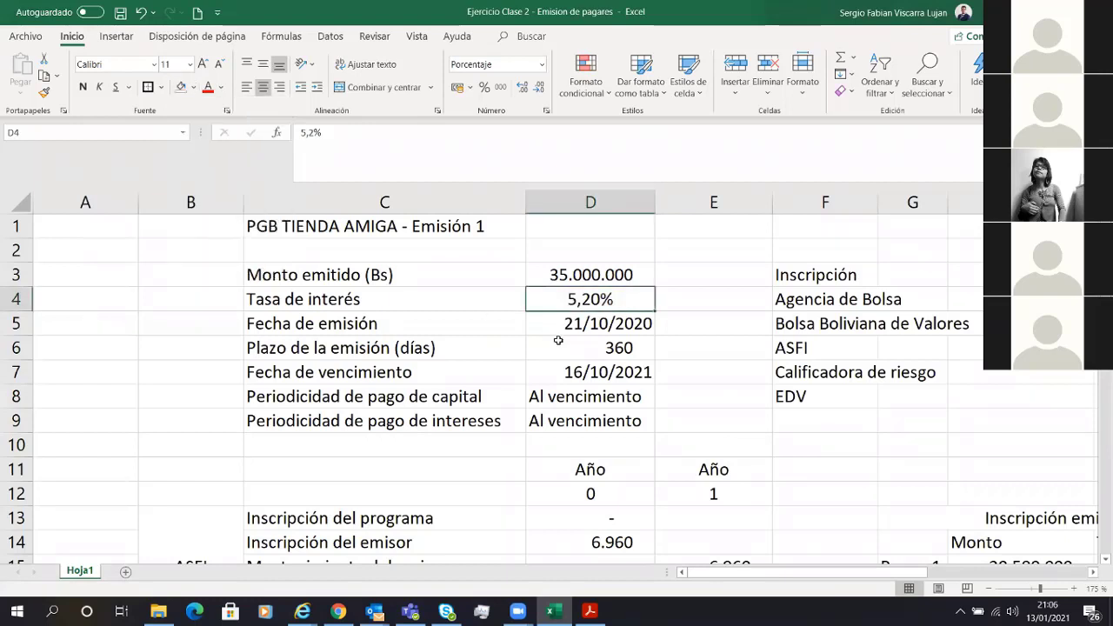
click(558, 340)
click(552, 305)
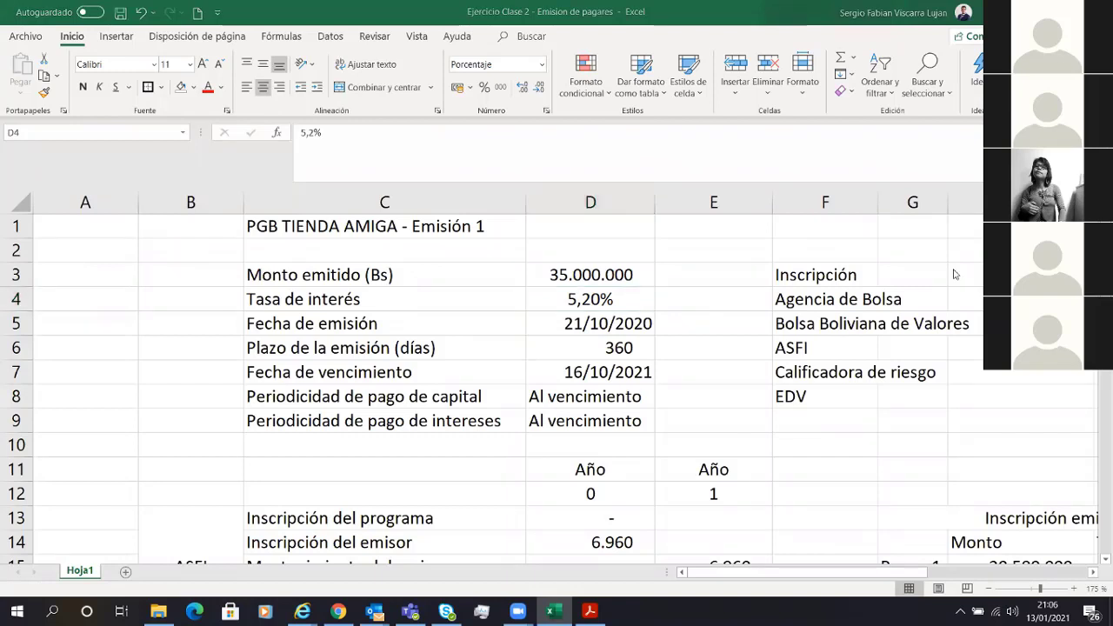
Save the workbook with the updated formatting of the Tasa de interés cell.
click(324, 295)
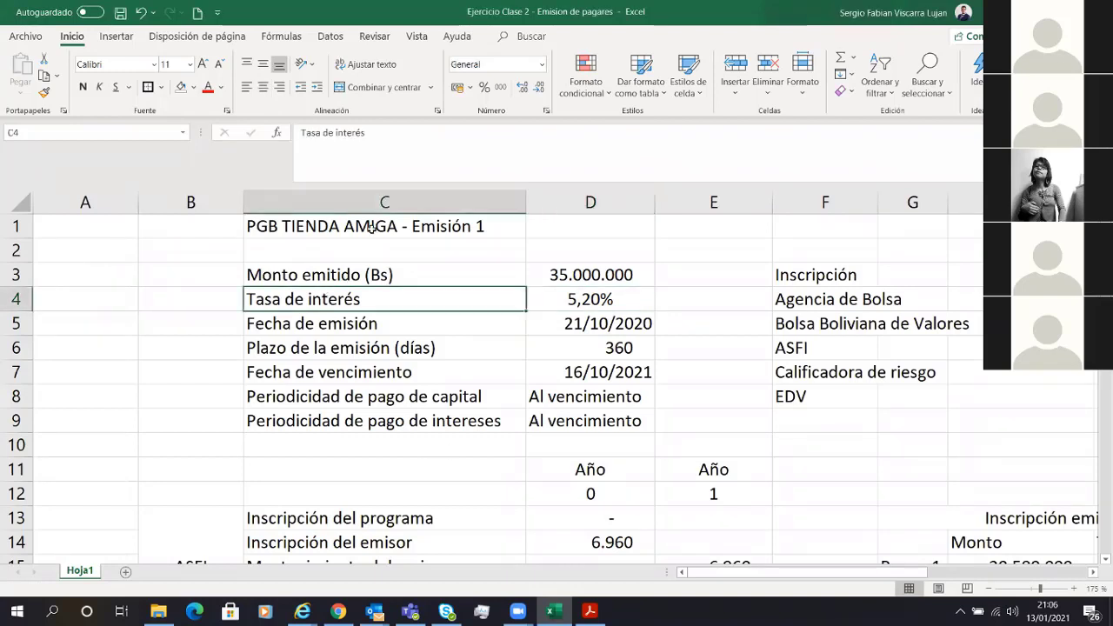
drag(374, 228, 577, 236)
click(500, 298)
click(120, 12)
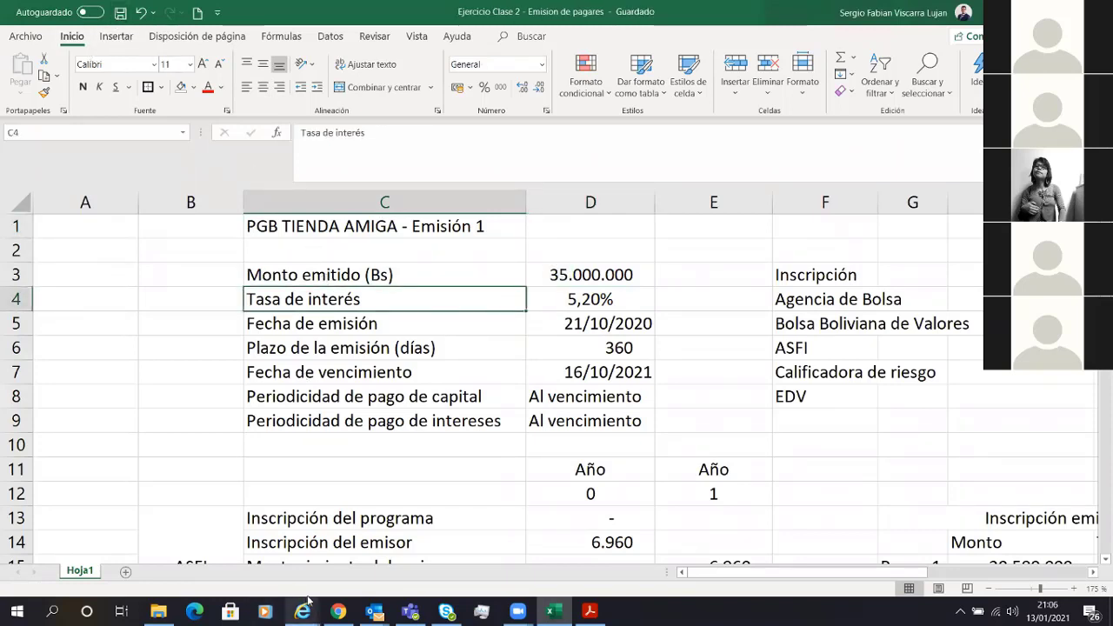